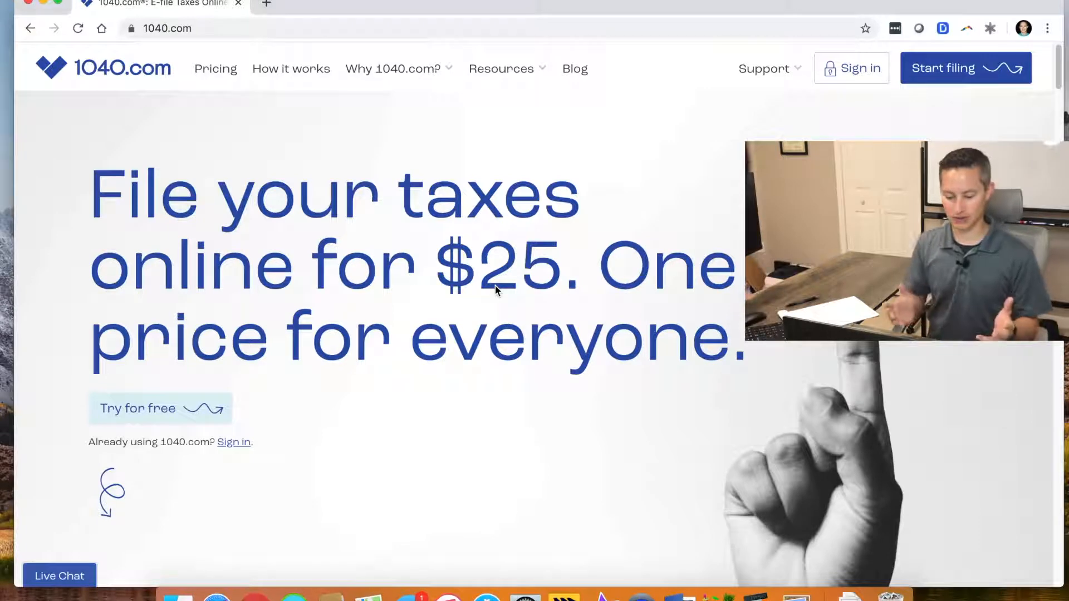
Review the 1040.com pricing page, then start filing a new return.
left_click(222, 69)
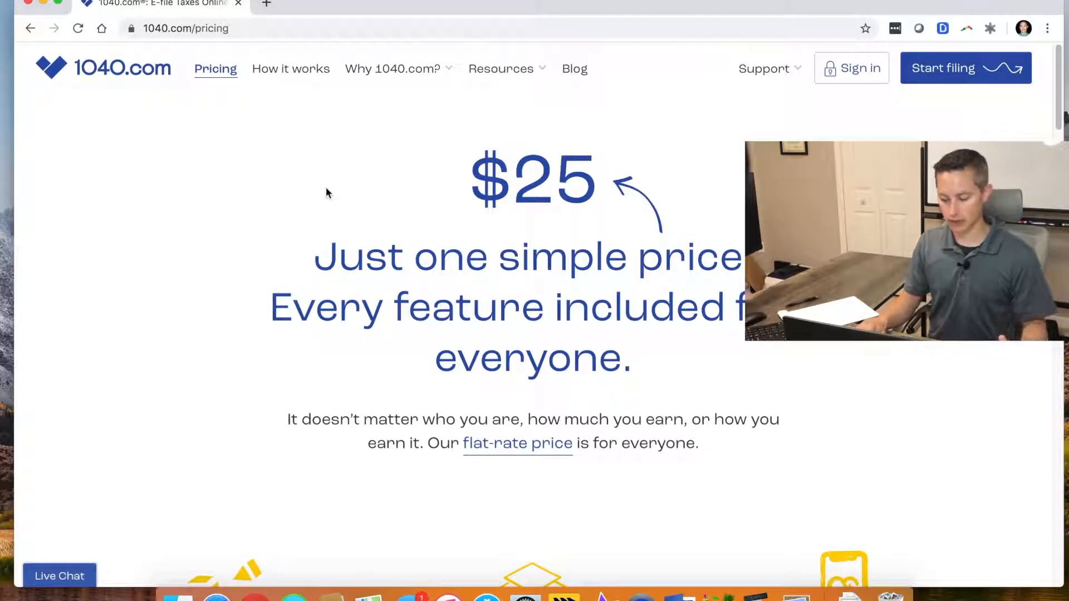
scroll(327, 189, "down", 10)
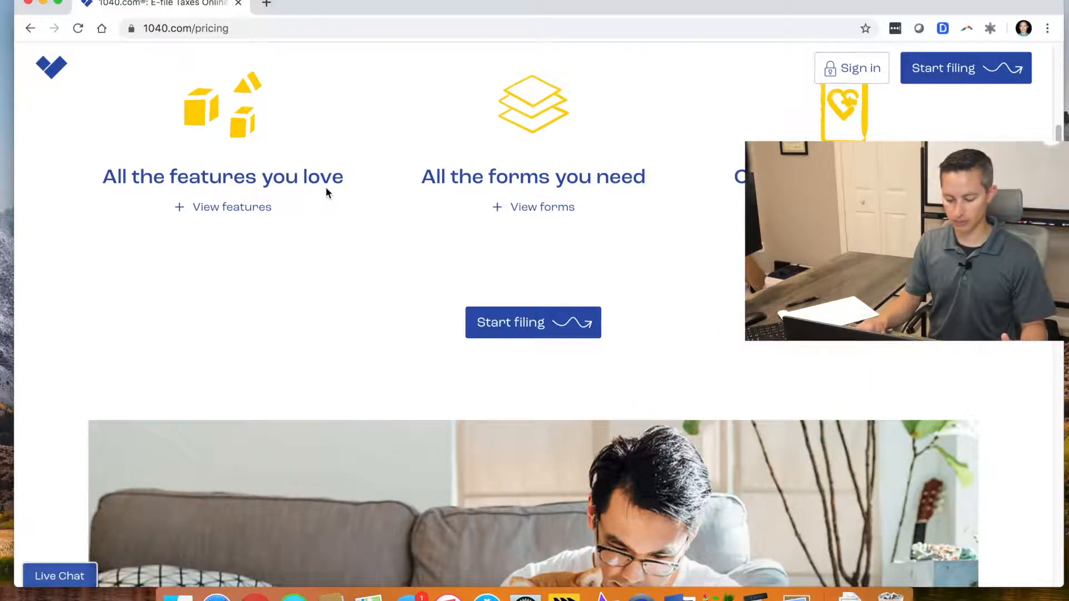
scroll(326, 190, "down", 5)
scroll(326, 191, "up", 15)
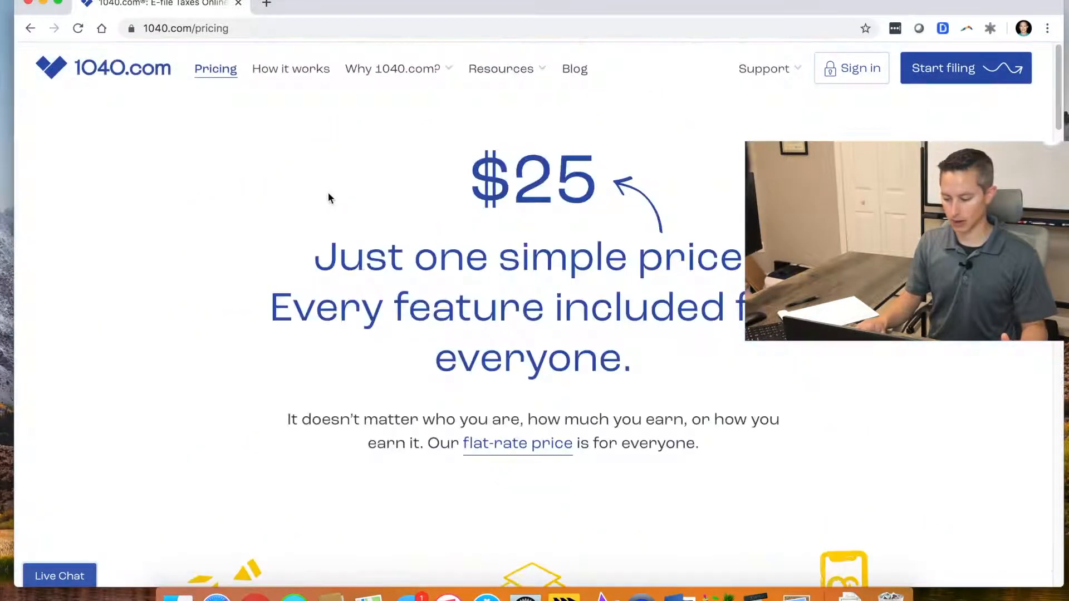
left_click(938, 69)
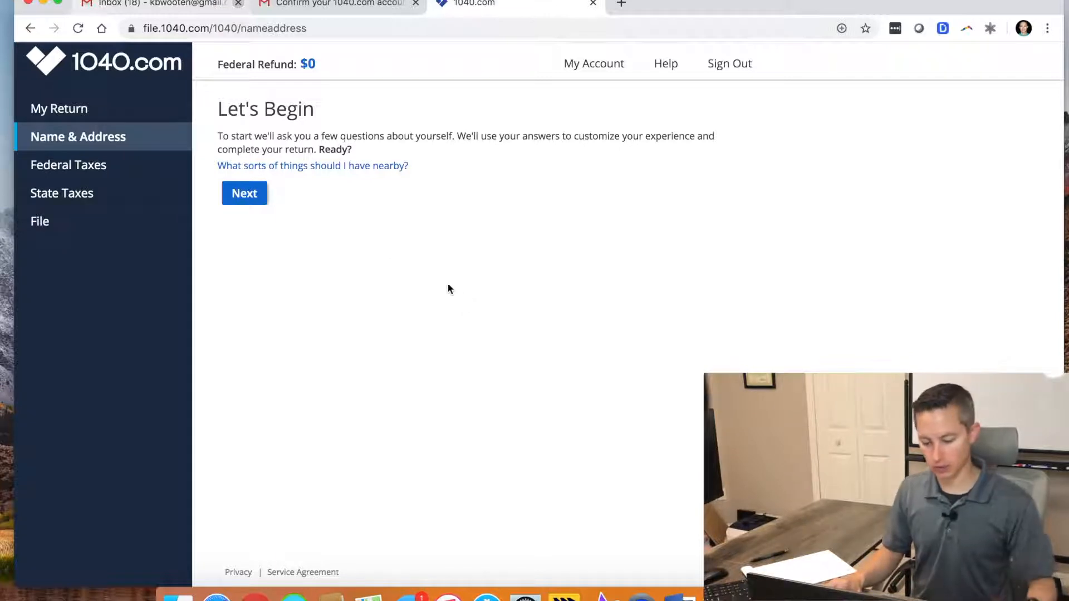
Choose Married Filing Joint and answer that nobody can claim you as a dependent.
left_click(245, 193)
left_click(295, 157)
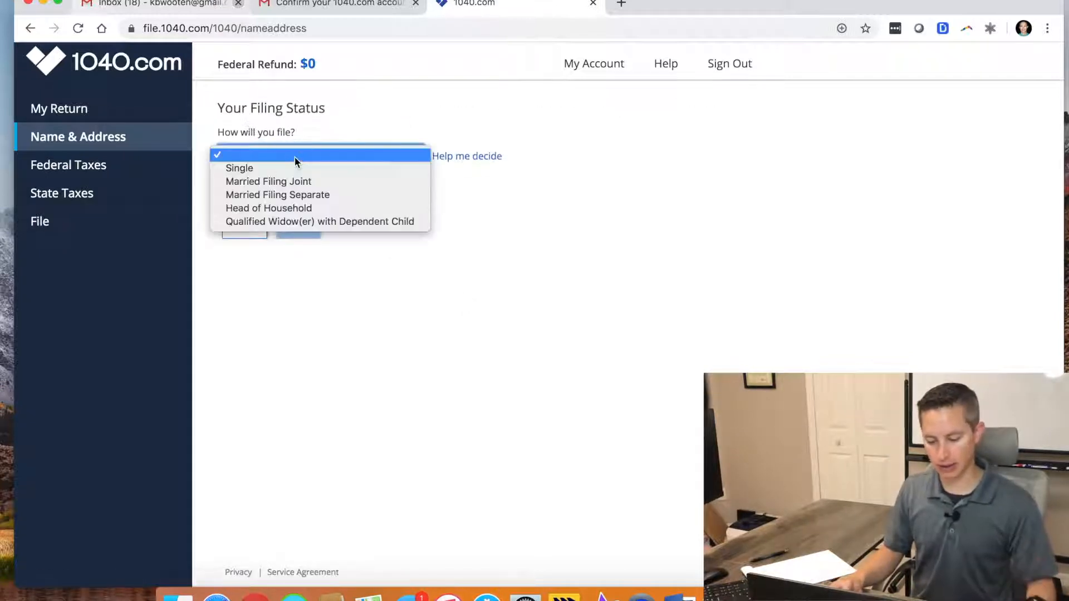
left_click(312, 182)
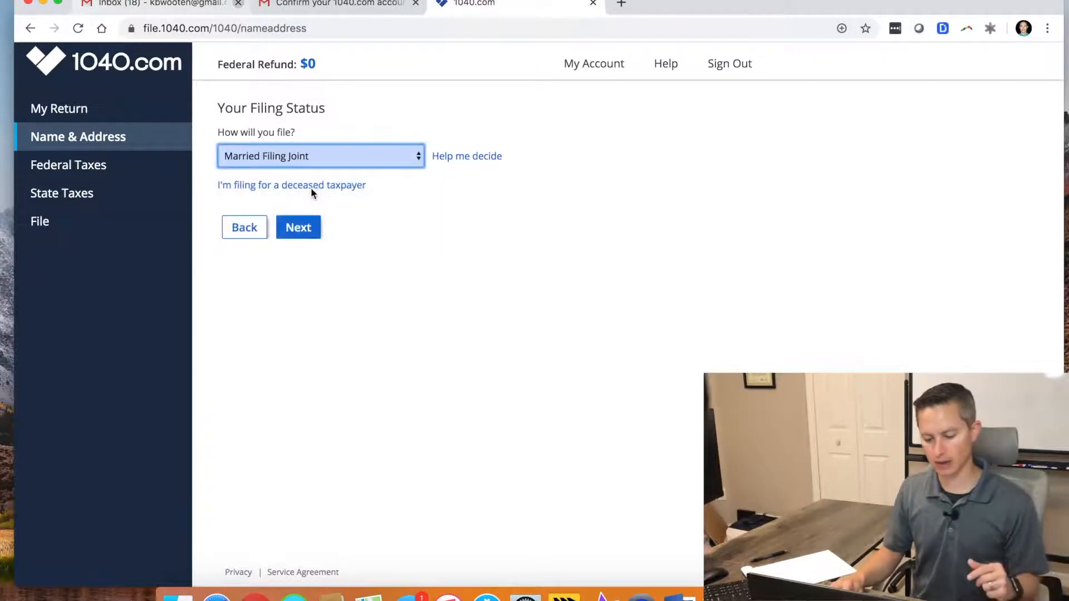
left_click(308, 227)
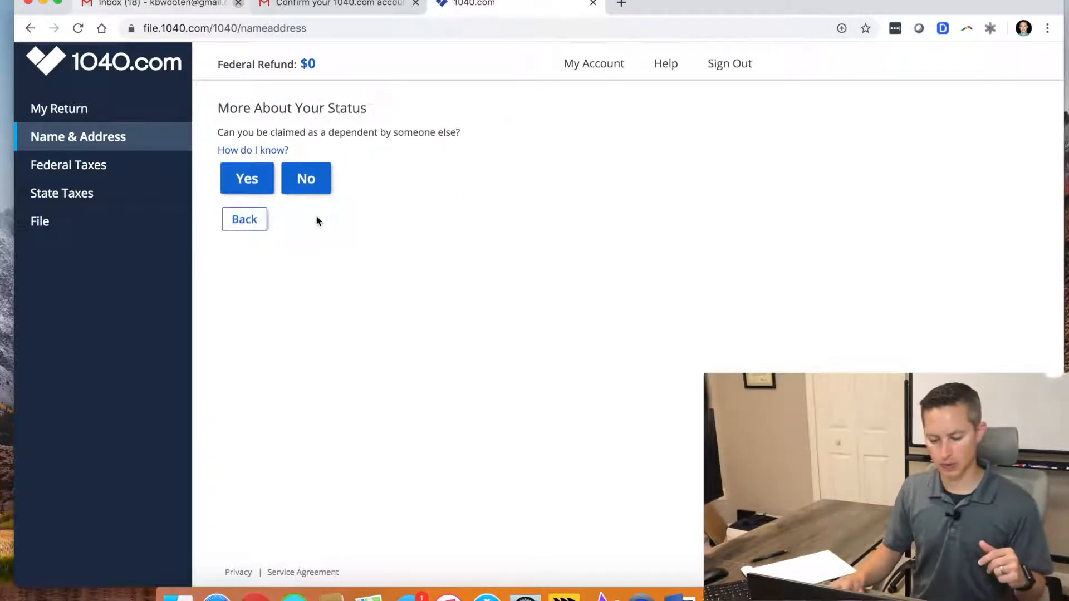
left_click(305, 181)
Enter the taxpayer's first and last name and submit them.
left_click(296, 183)
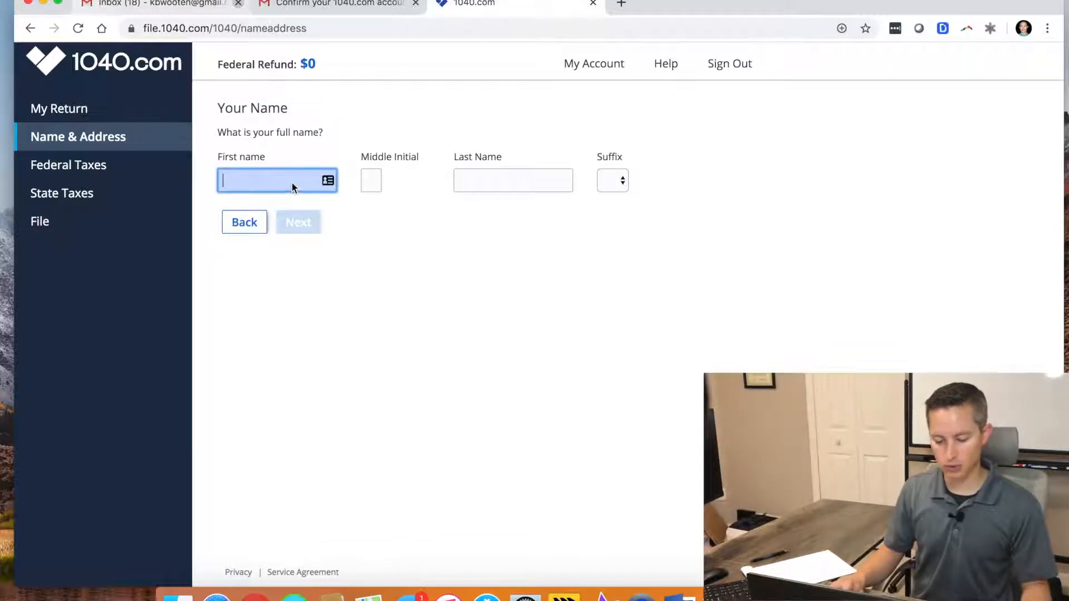
type("Spouse")
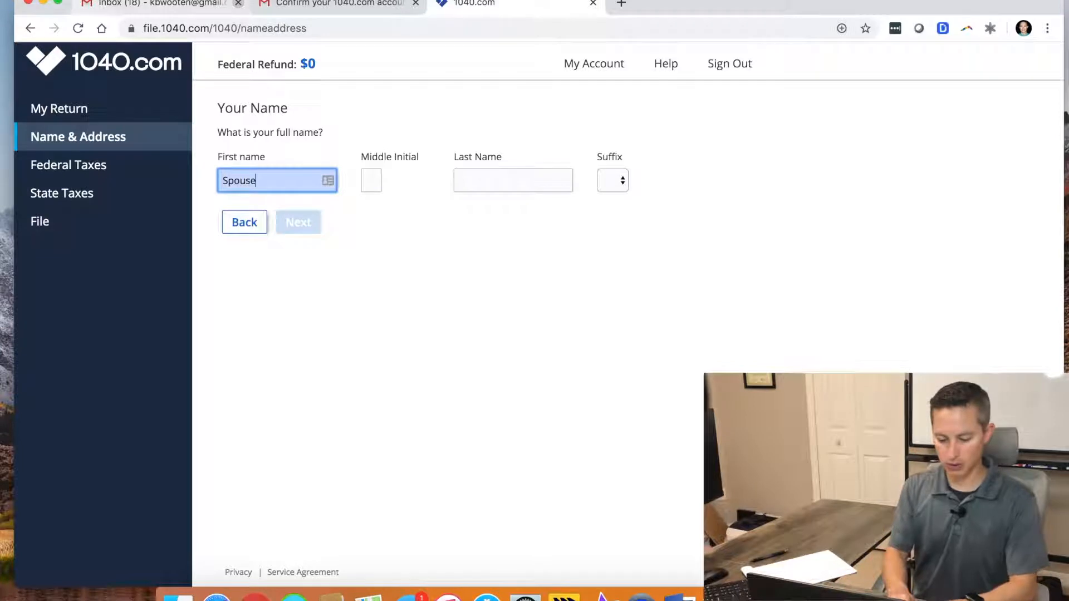
key("Tab")
key("Tab")
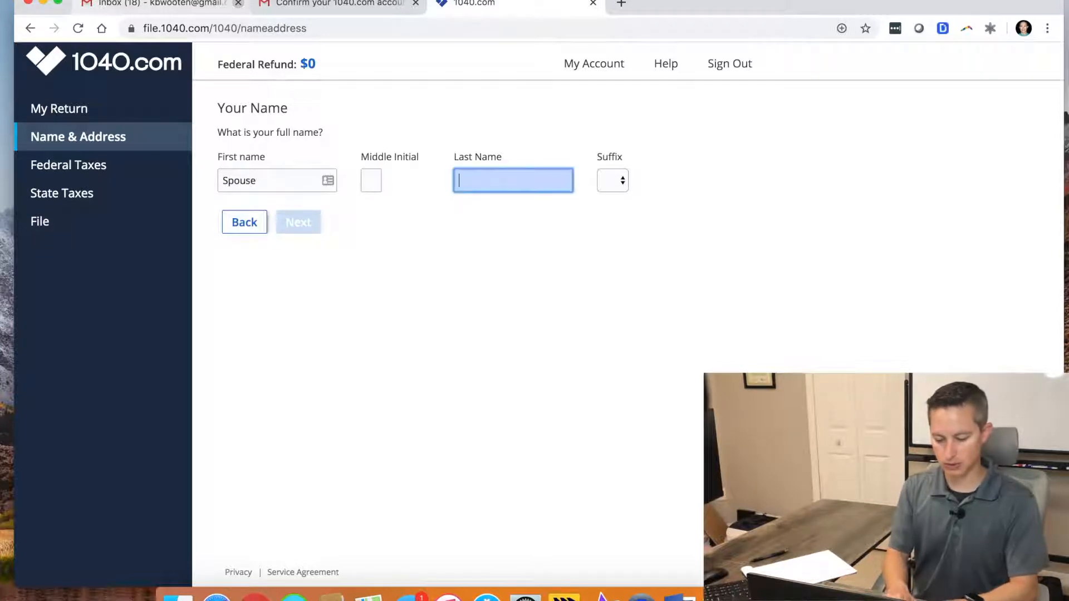
type("O")
key("BackSpace")
key("Tab")
key("shift+Tab")
key("shift+Tab")
key("shift+Tab")
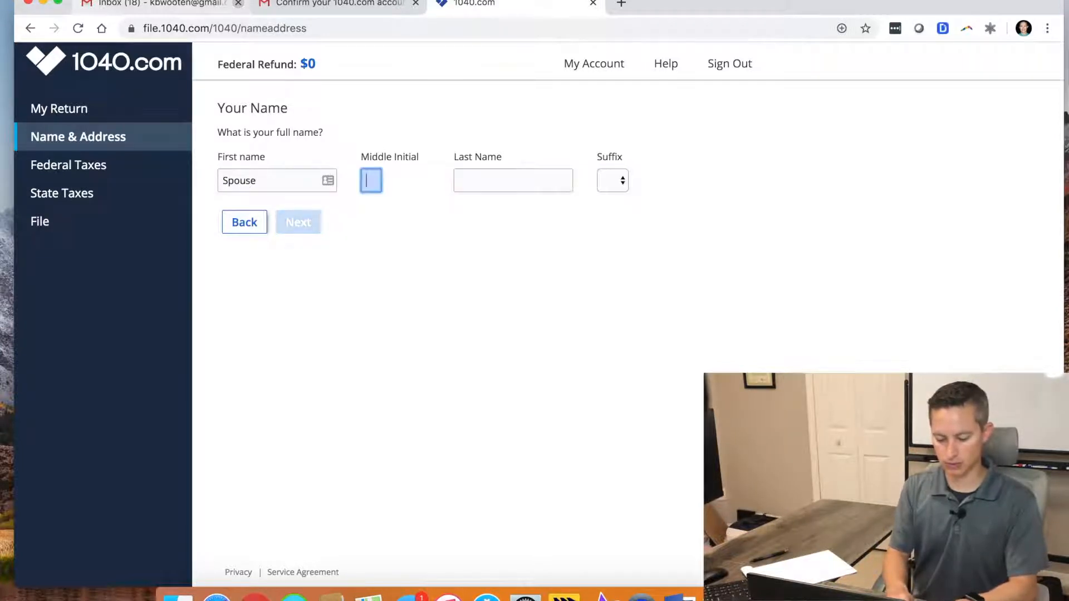
key("Right")
type("1")
key("Tab")
key("Tab")
type("Smith")
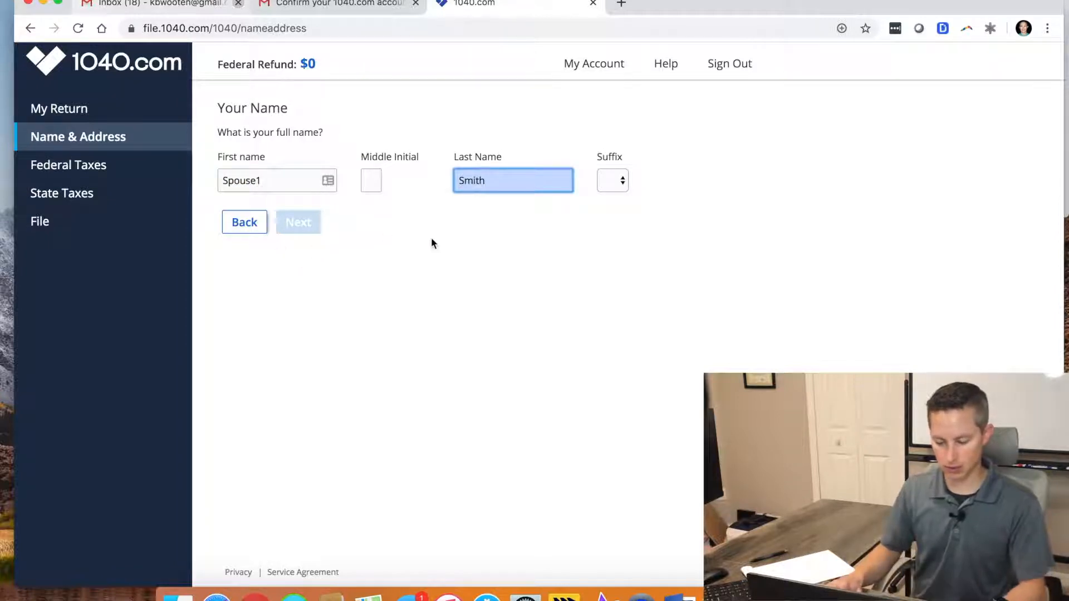
key("Tab")
key("Tab")
left_click(316, 223)
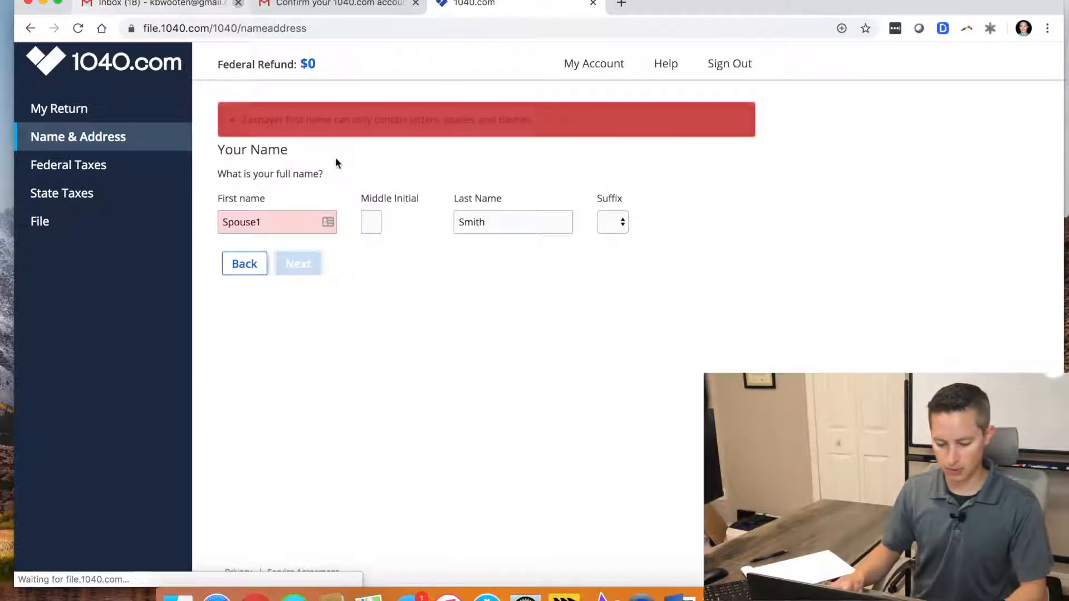
Correct the rejected first name by replacing the digit with letters only.
left_click(292, 220)
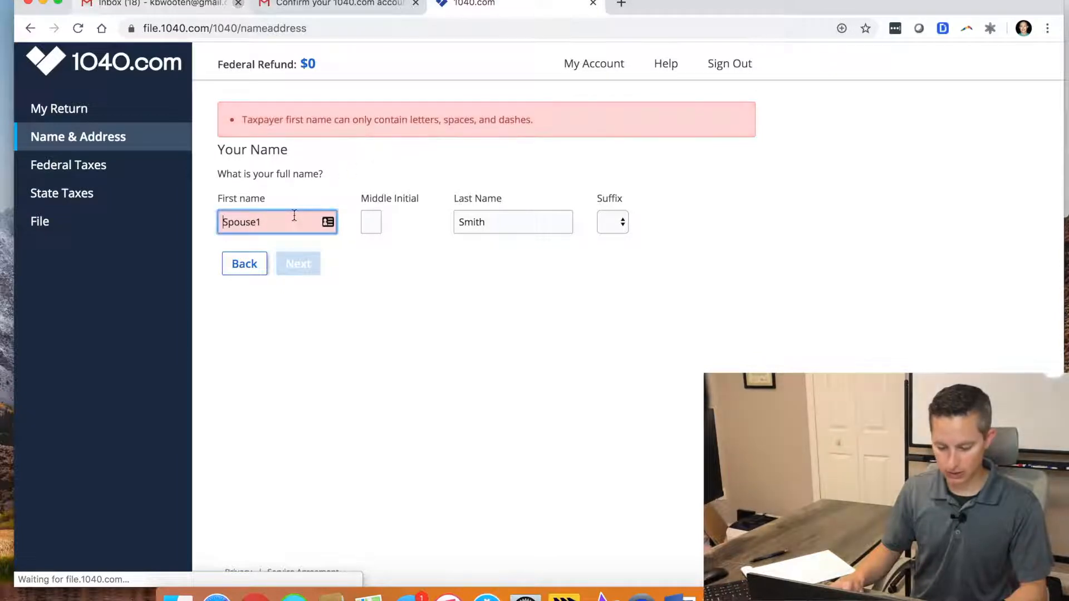
key("BackSpace")
type("One")
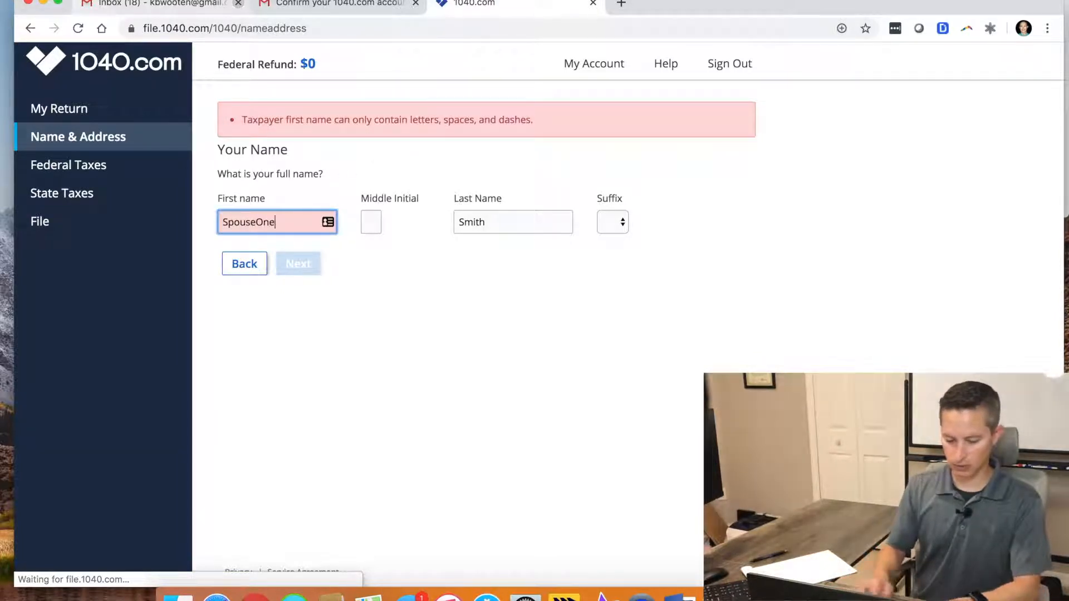
key("Tab")
key("Tab")
key("Tab")
Submit the corrected name and enter the taxpayer's Social Security number.
left_click(298, 224)
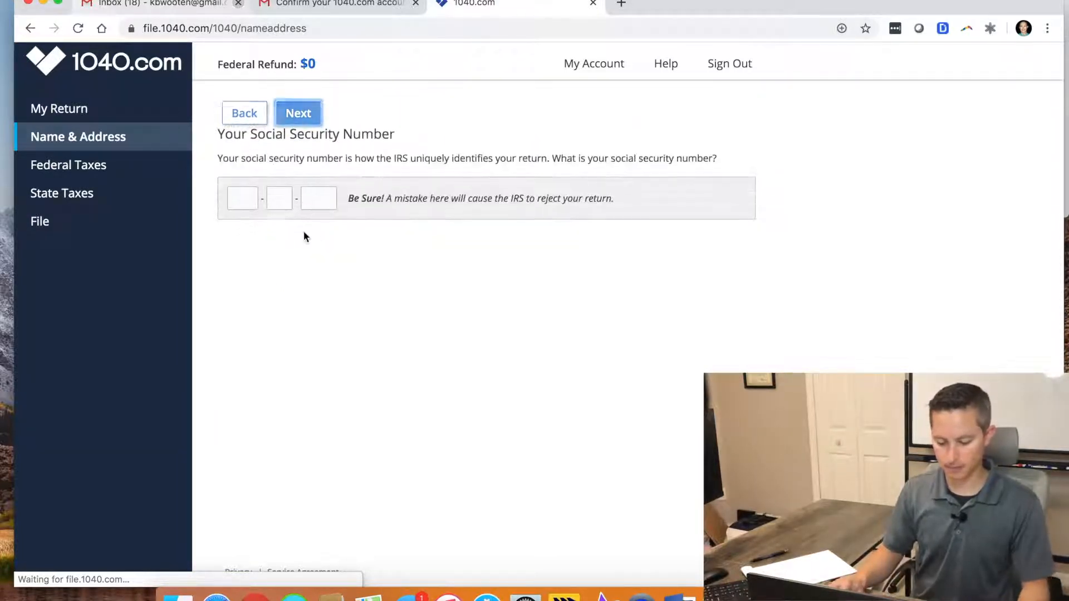
type("4000")
type("02")
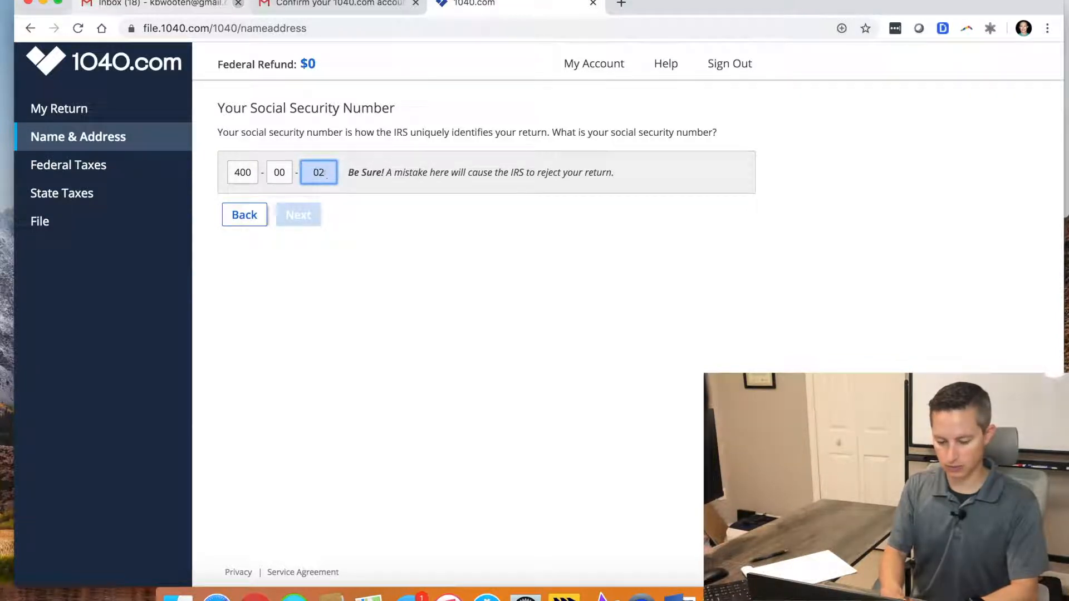
type("9")
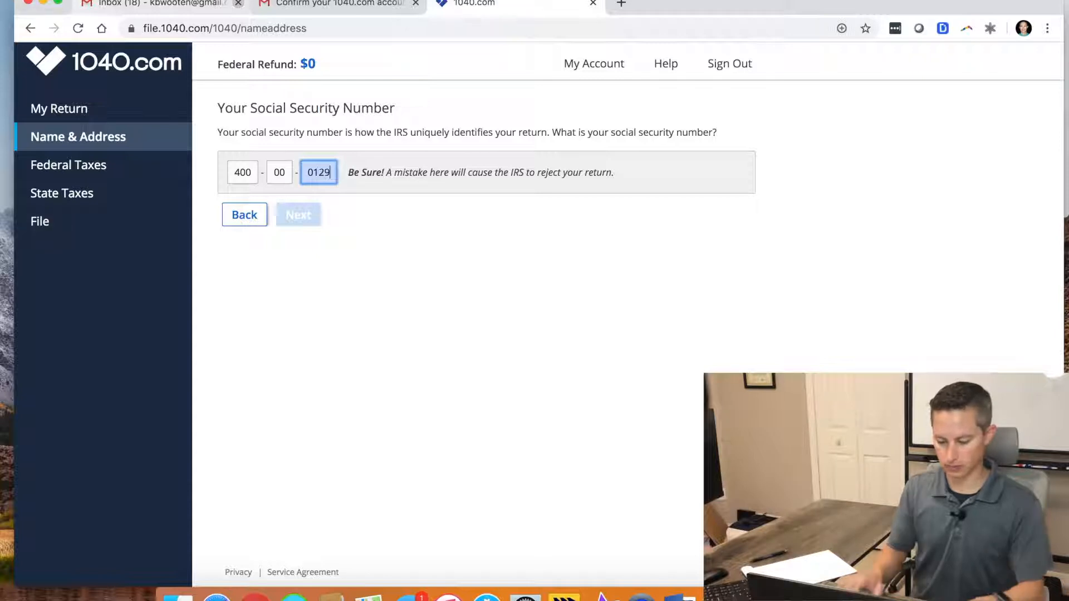
left_click(301, 225)
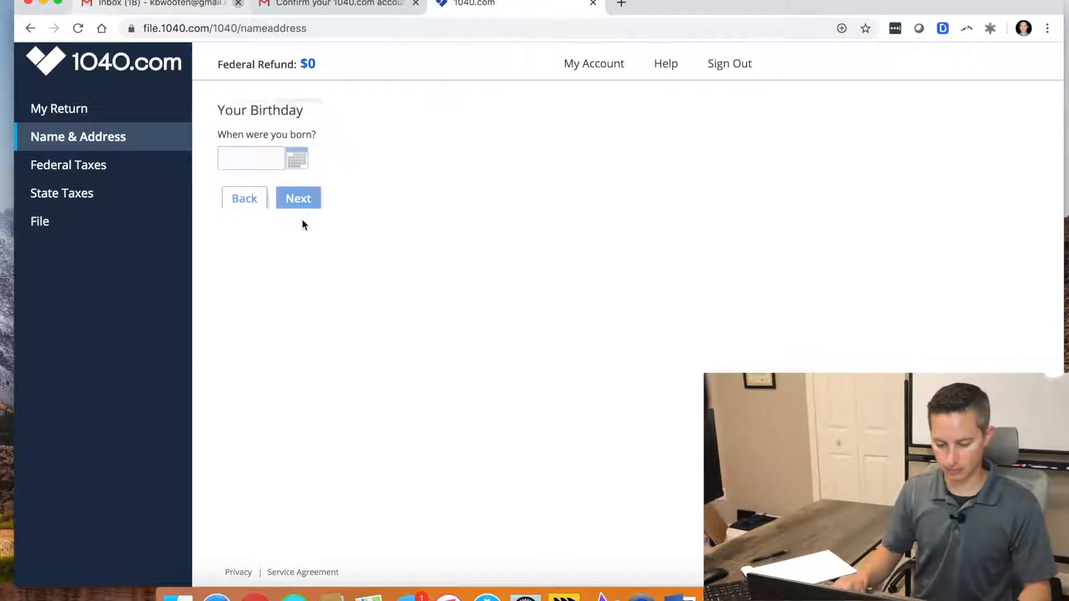
Enter the taxpayer's birth date 1/1/1984 and begin the occupation entry.
left_click(261, 160)
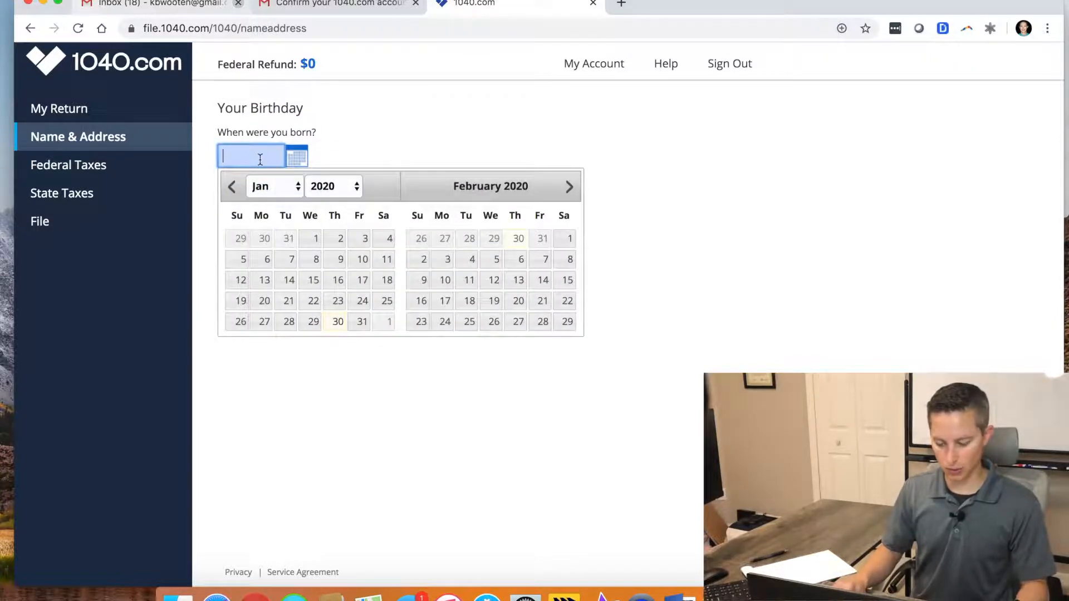
type("01011984")
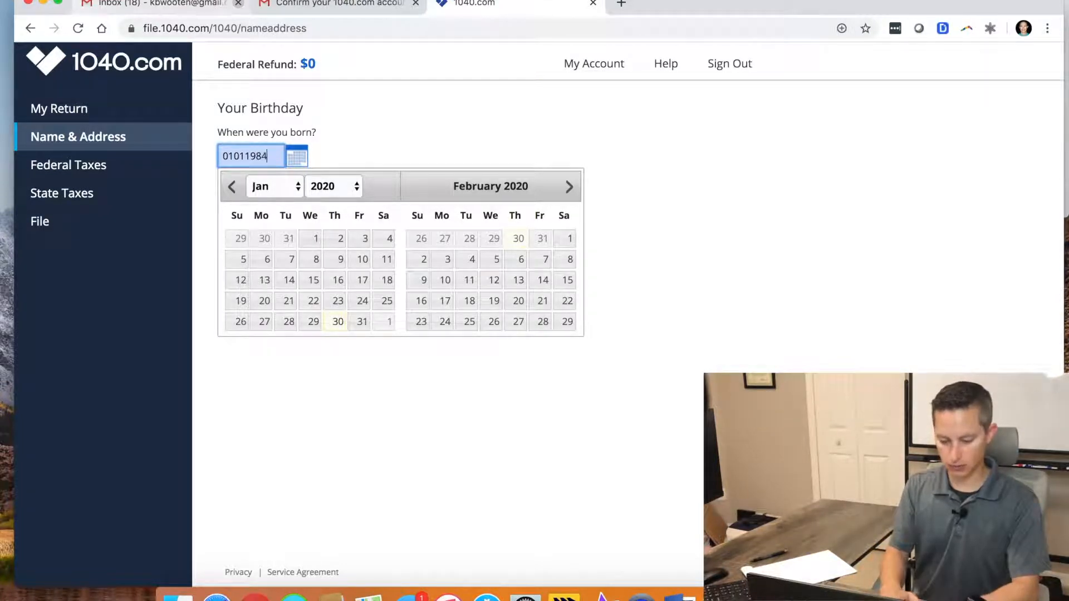
key("Tab")
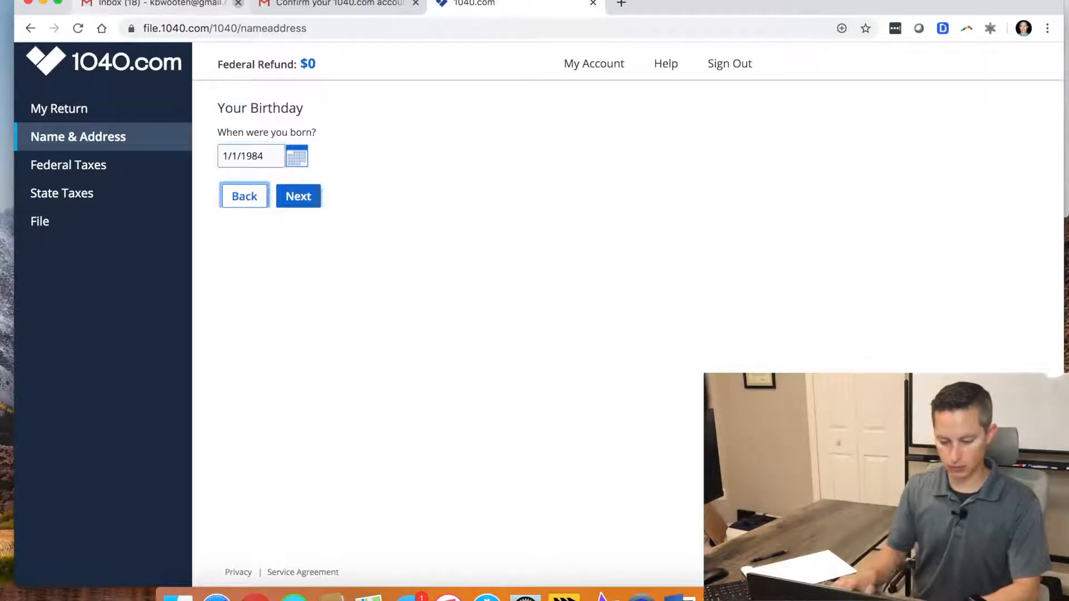
left_click(300, 196)
left_click(285, 181)
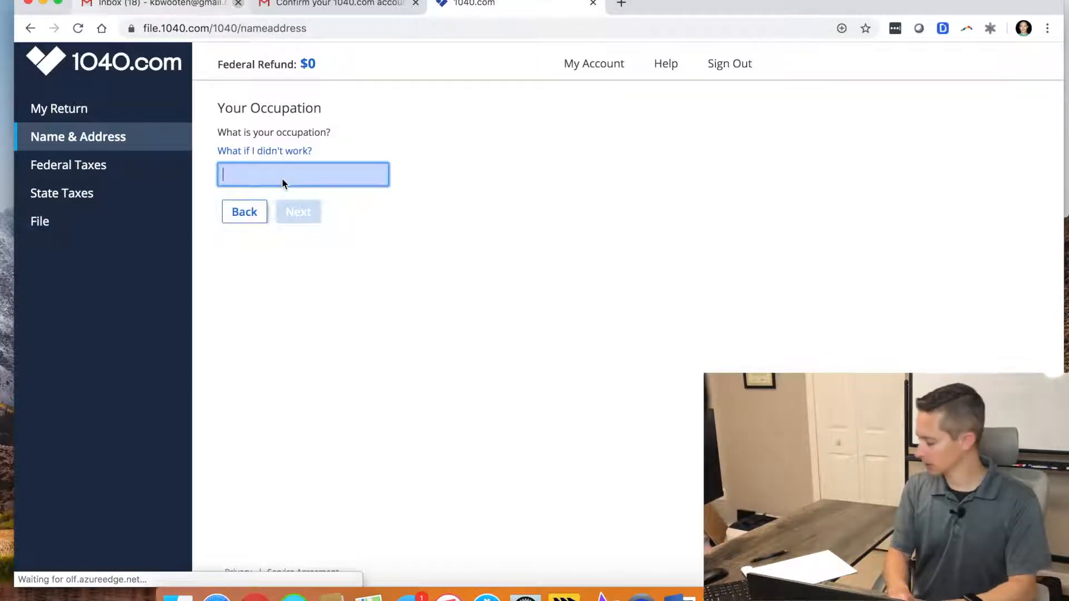
Submit occupation Worker and enter the spouse's first and last name.
type("Worker")
left_click(309, 209)
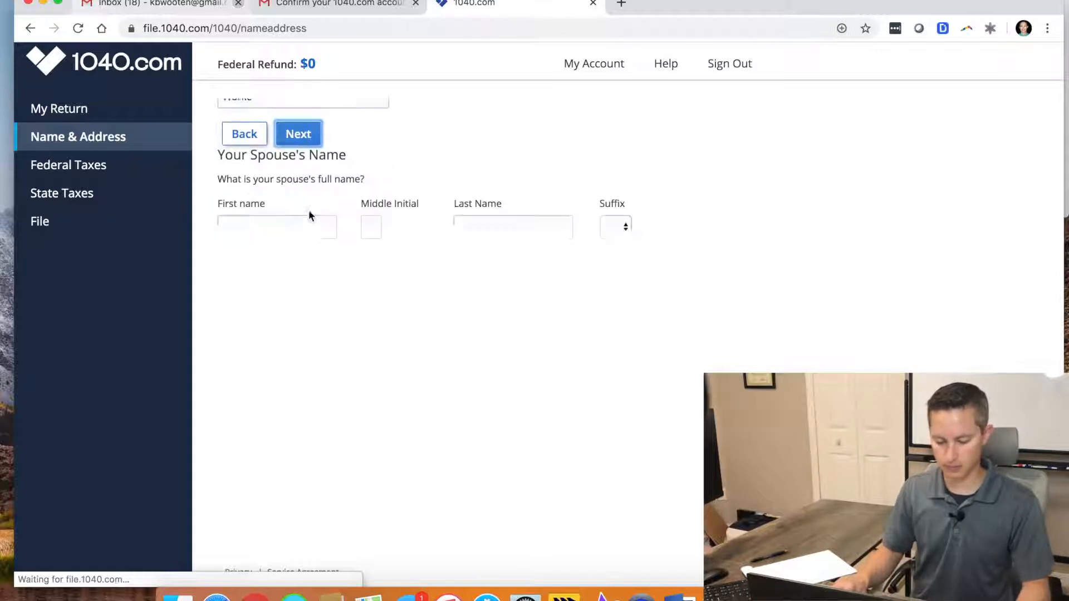
left_click(307, 181)
type("Sp")
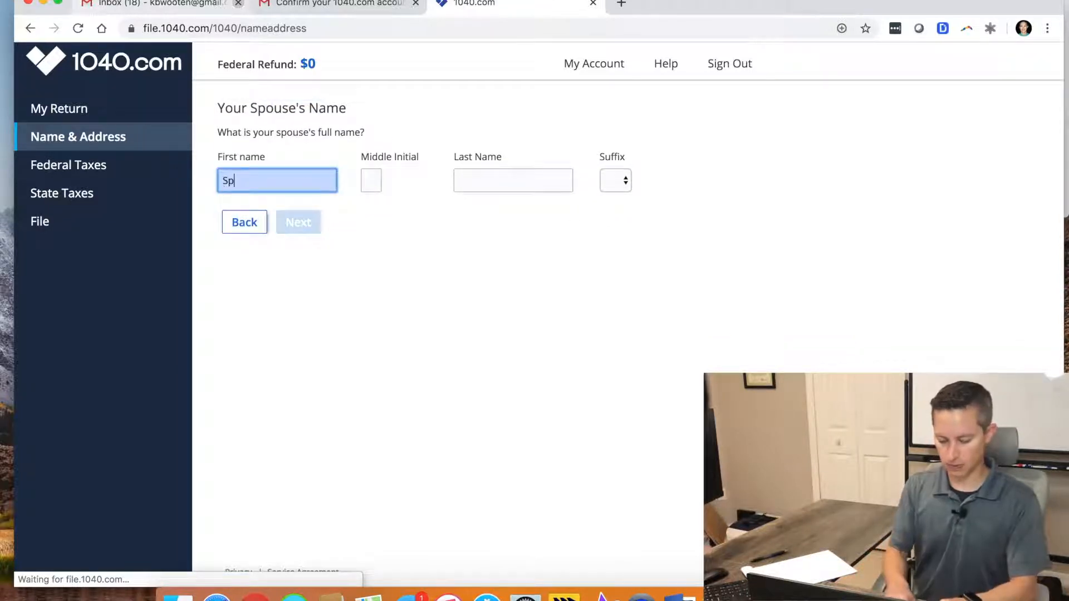
type("ouseTwo")
key("Tab")
key("Tab")
type("Smith")
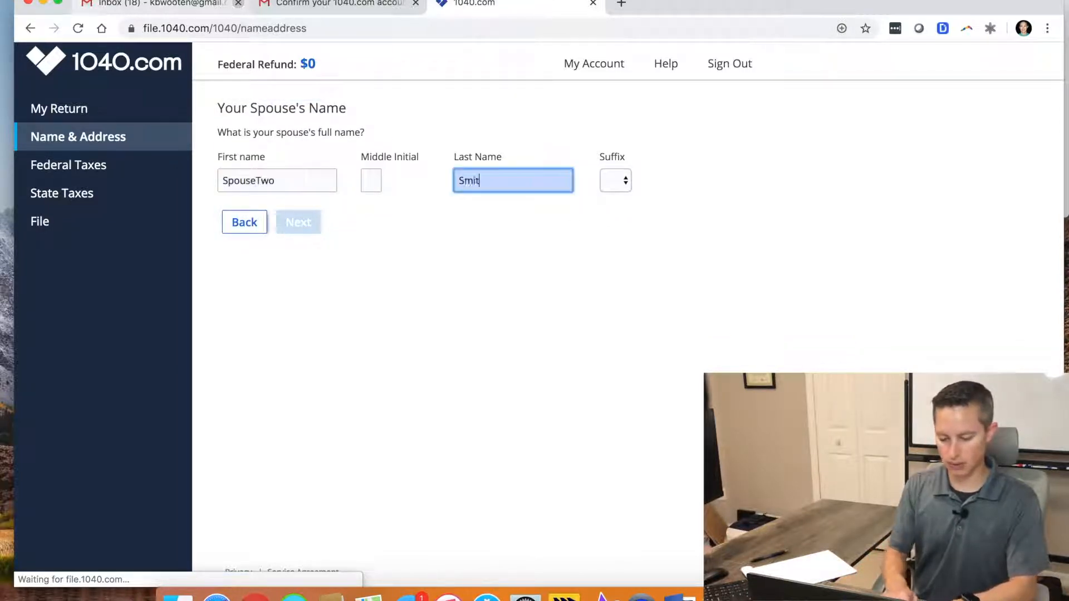
key("Tab")
left_click(318, 221)
Enter the spouse's Social Security number, no dependent claim, and occupation Worker.
left_click(245, 163)
type("40000")
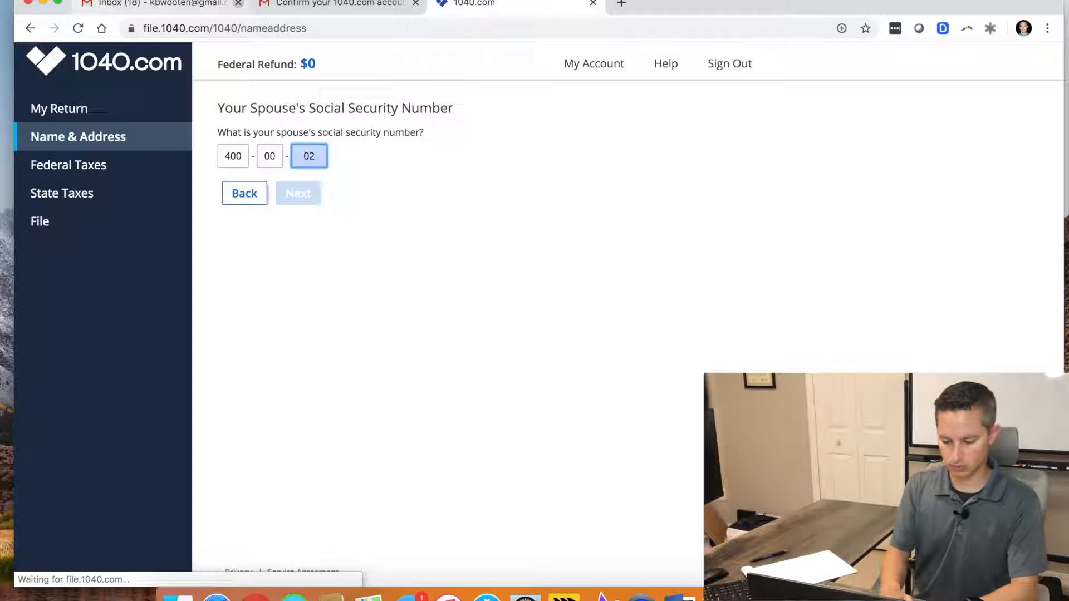
type("012")
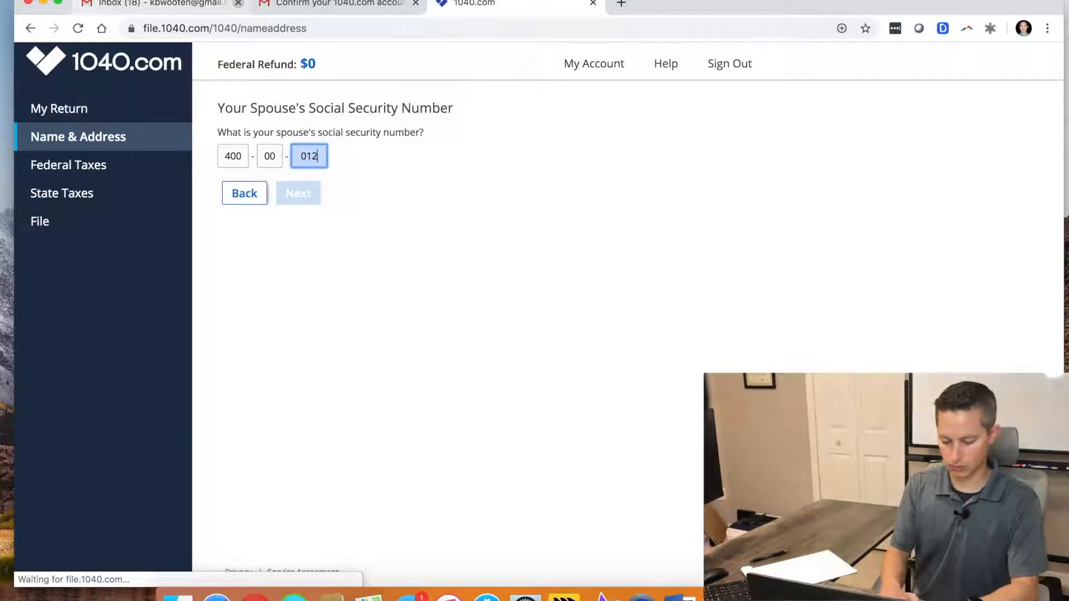
type("8")
left_click(298, 193)
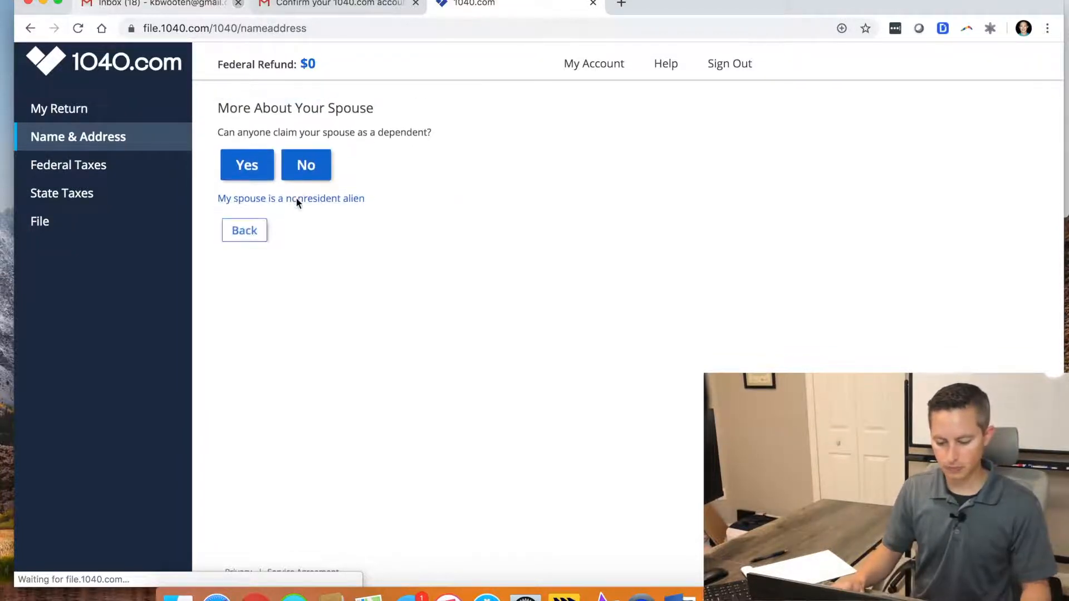
left_click(306, 176)
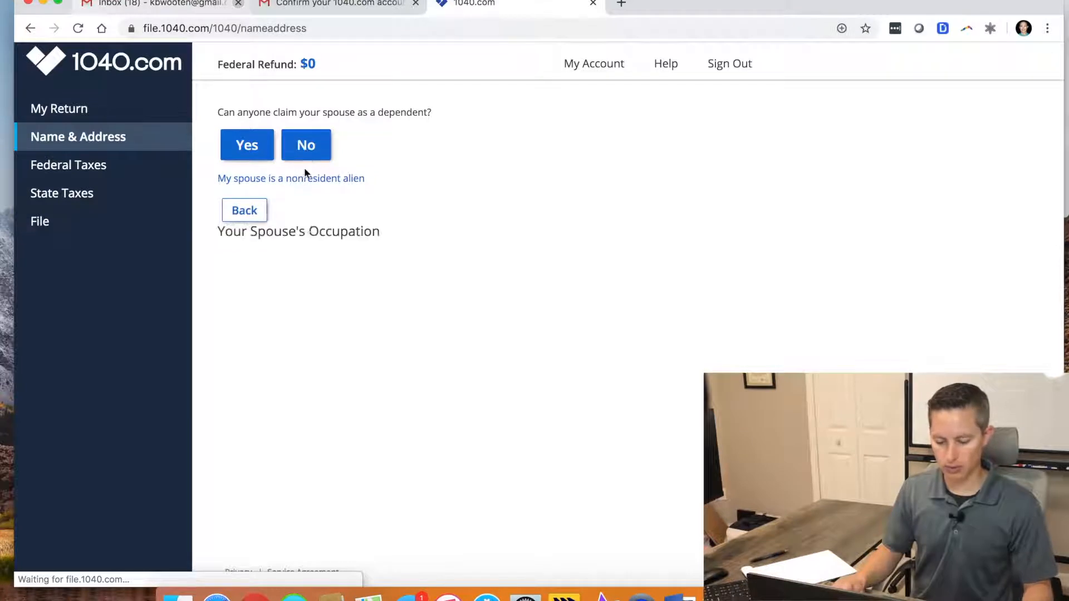
type("Worker")
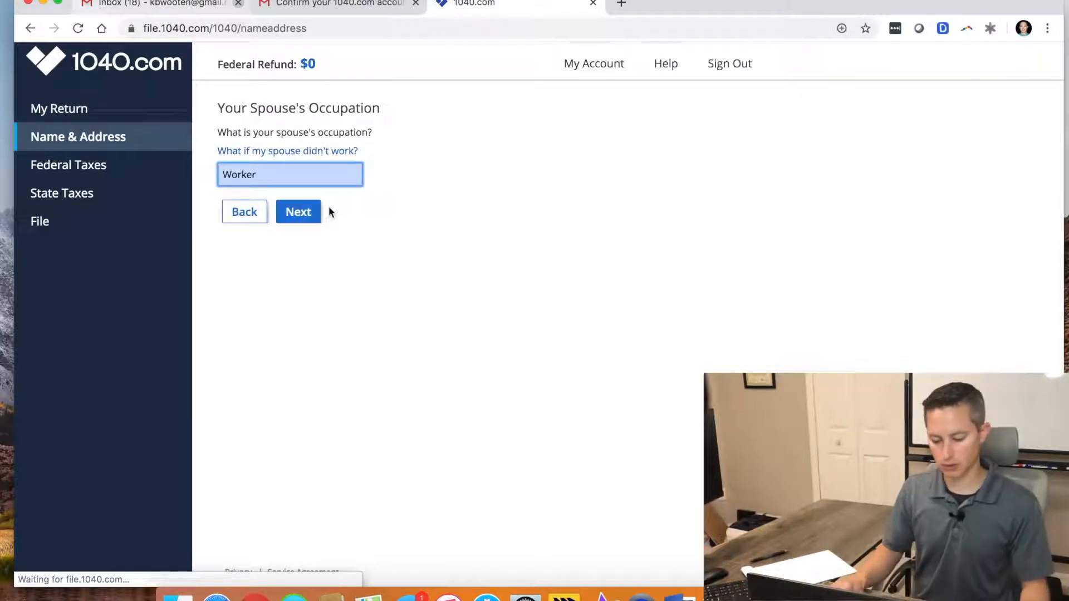
left_click(312, 213)
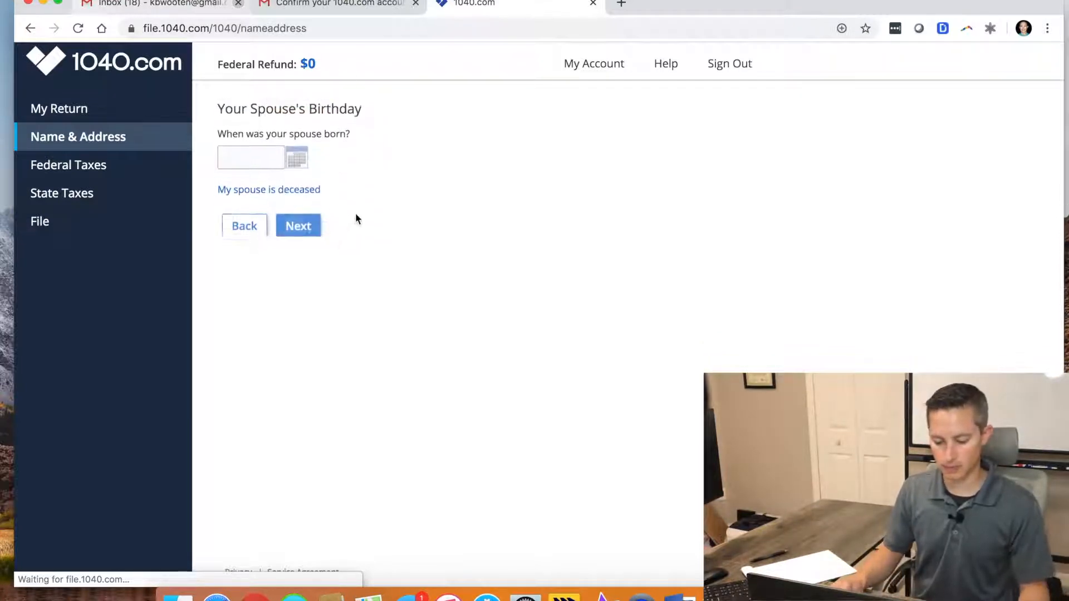
Enter the spouse's birth date and submit it.
left_click(273, 164)
type("010119")
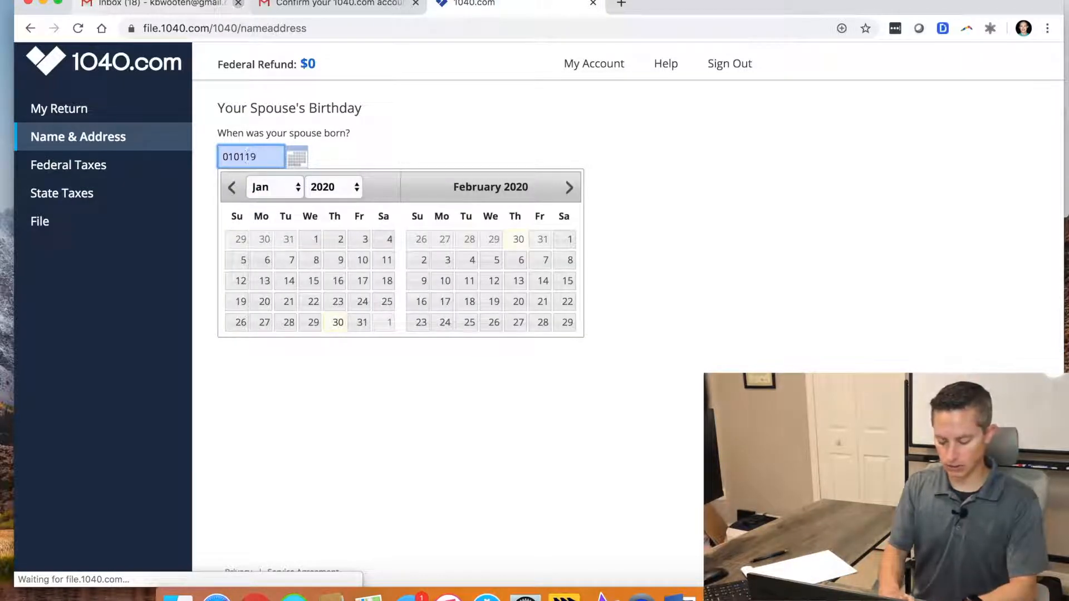
type("85")
key("Return")
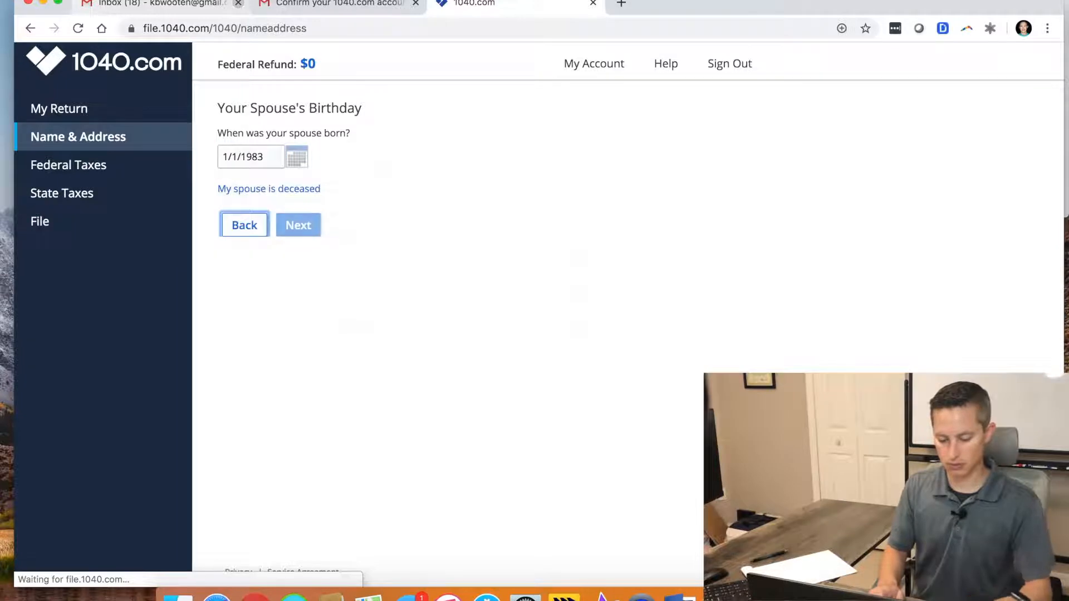
left_click(236, 162)
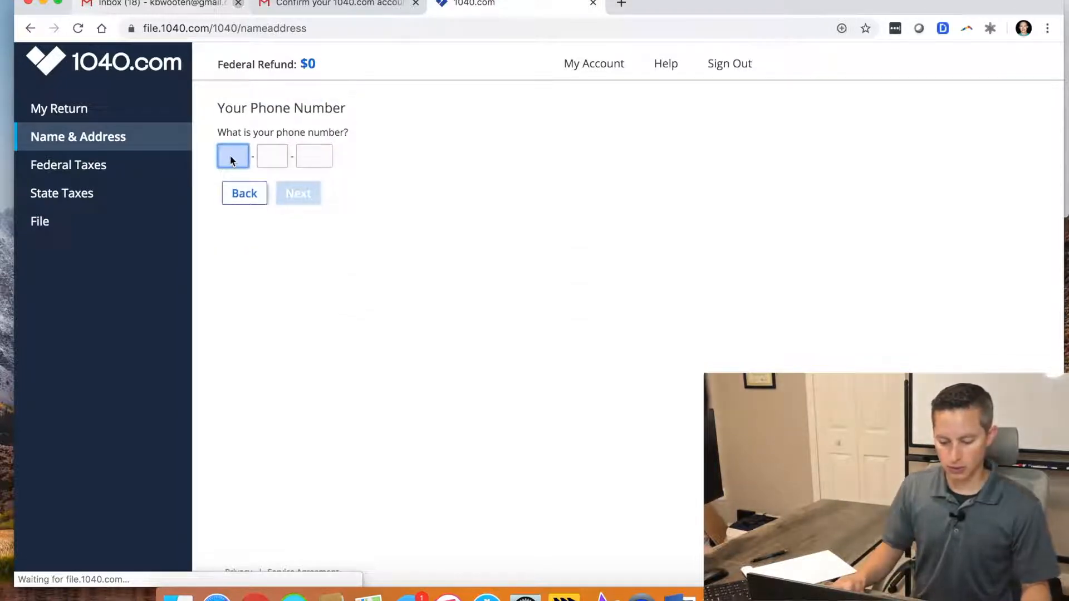
Enter the taxpayer's phone number, correcting its area code.
type("555 - ")
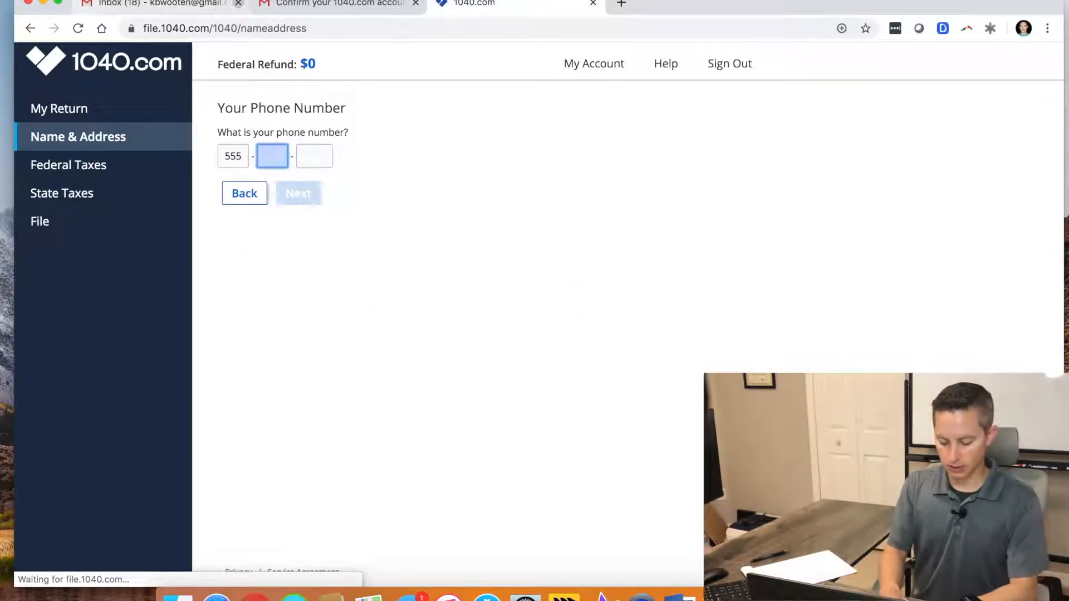
type("497 - ")
type("8888")
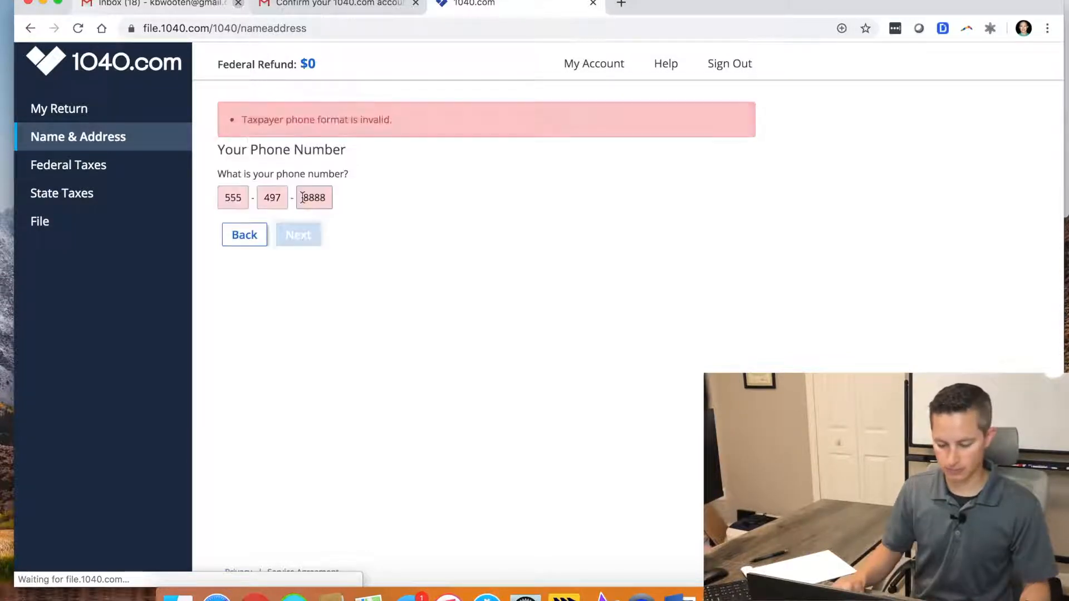
left_click(240, 200)
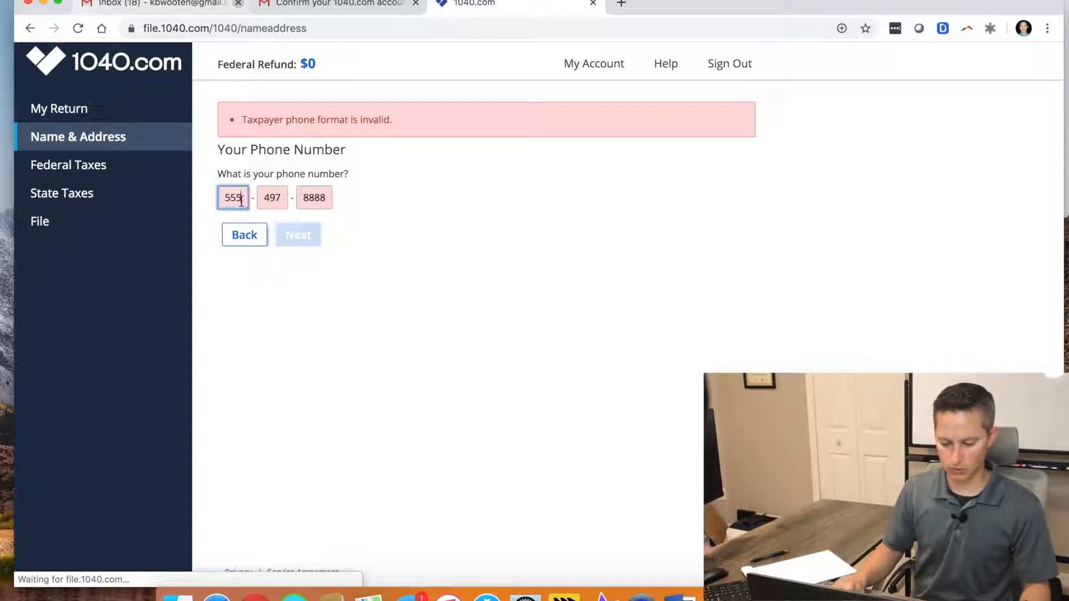
type("919-497")
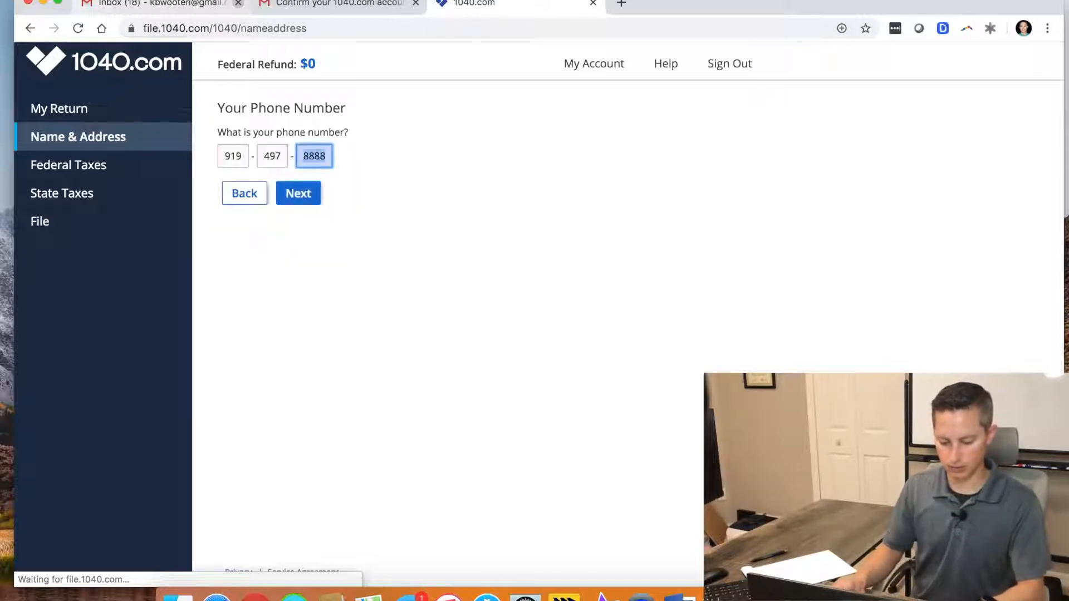
Enter the street address and ZIP code, letting city, state and county auto-fill.
left_click(318, 165)
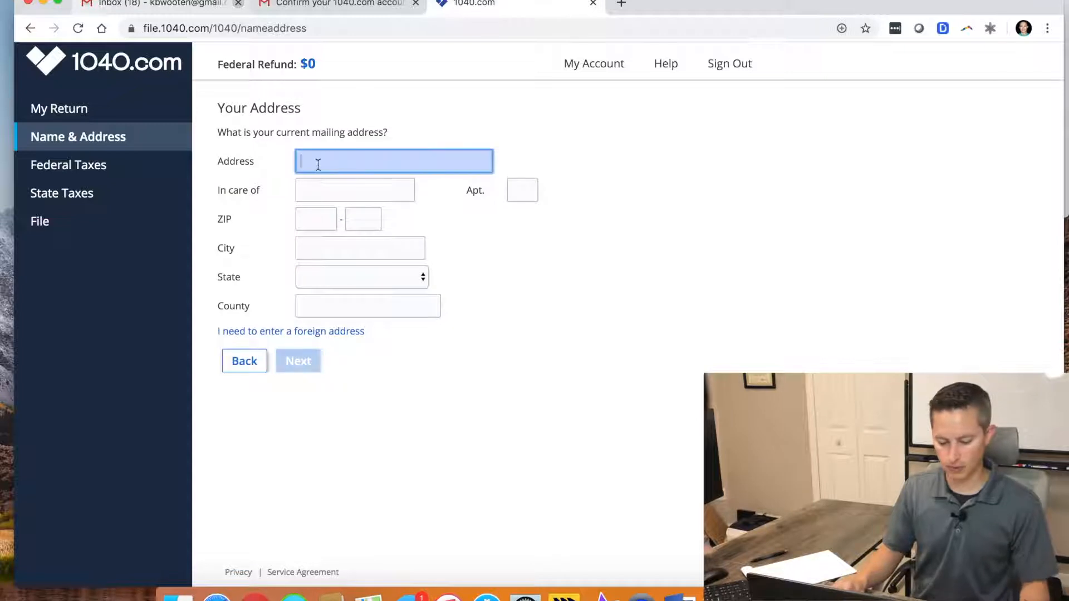
type("111 Main Street")
key("Tab")
key("Tab")
key("Tab")
type("28562")
key("Tab")
key("Tab")
key("Tab")
key("Tab")
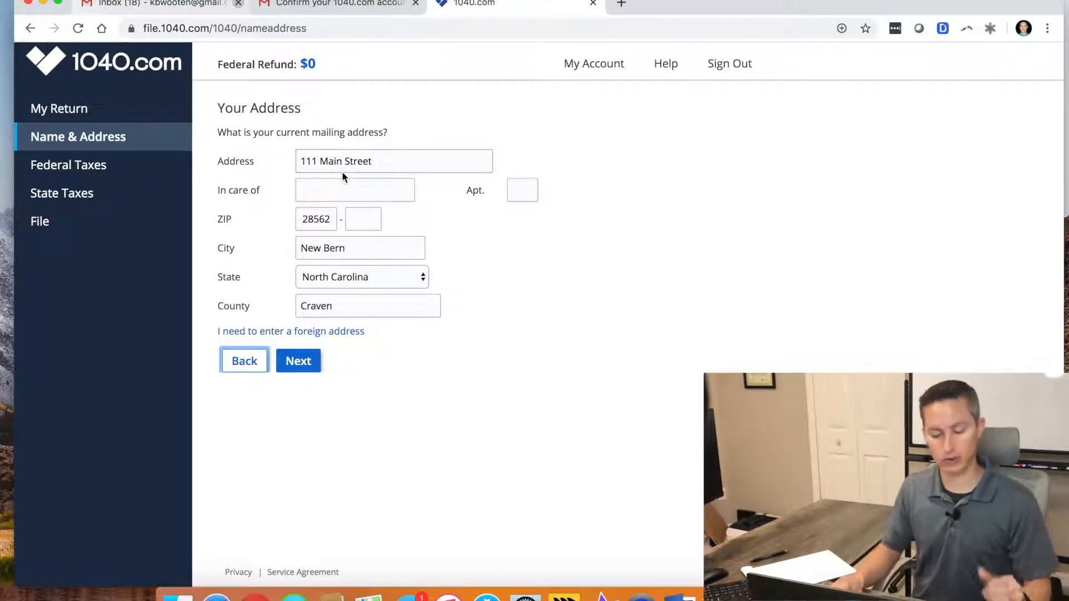
Submit the mailing address and choose North Carolina as the resident state.
left_click(304, 359)
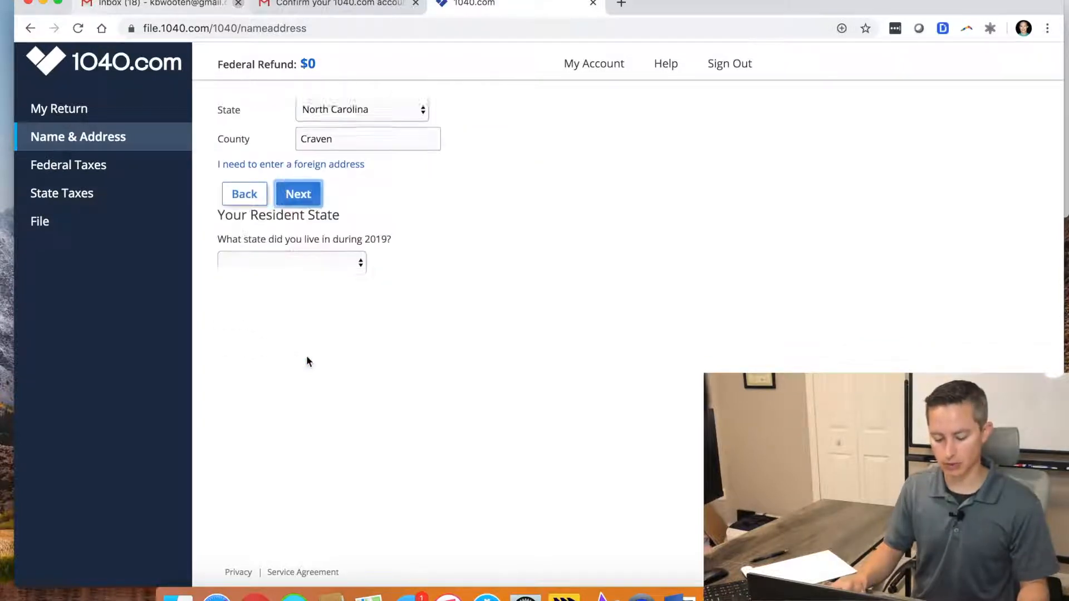
left_click(329, 159)
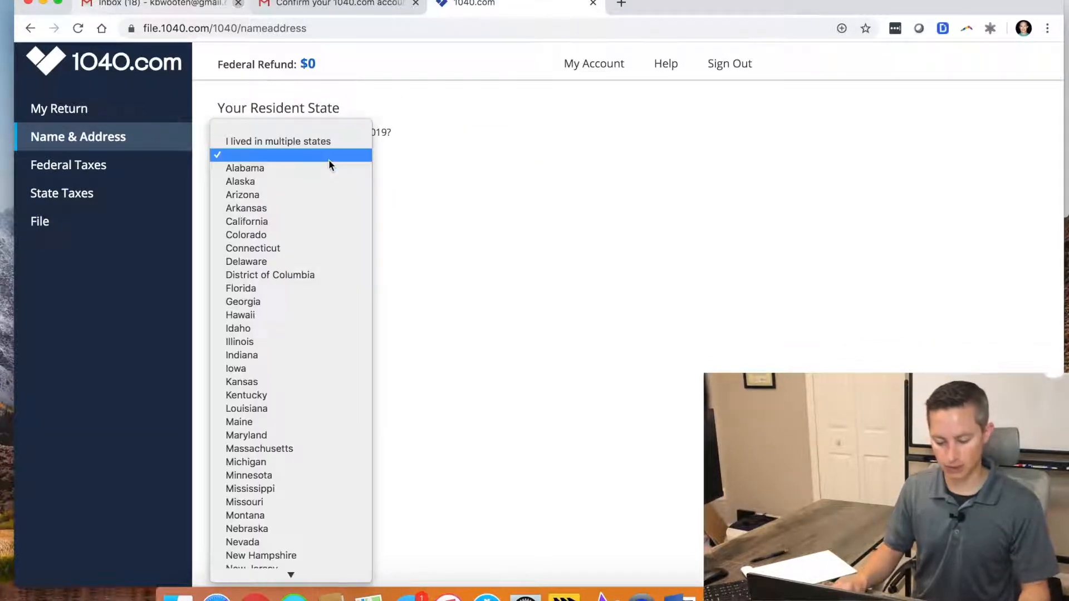
scroll(285, 400, "down", 2)
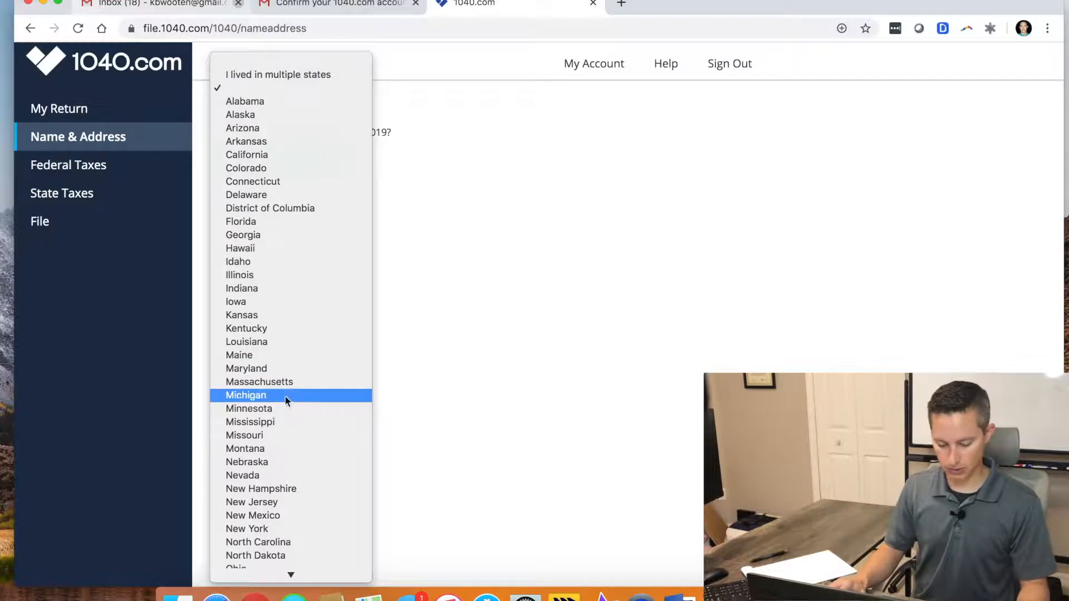
scroll(289, 392, "down", 2)
left_click(280, 515)
left_click(302, 192)
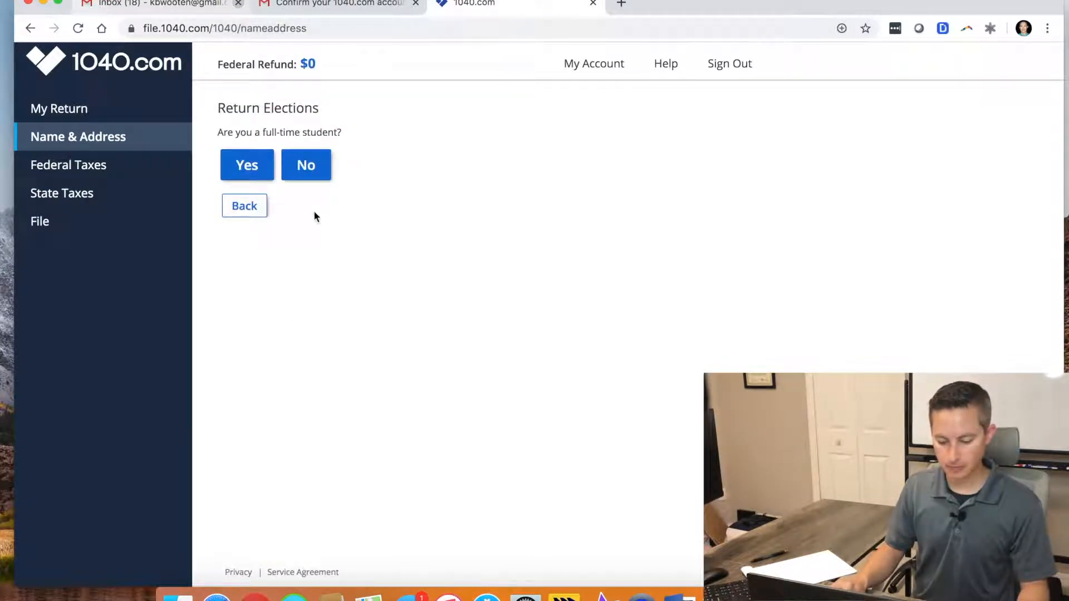
Answer No to student, $3 campaign fund and blindness questions for both spouses.
left_click(312, 171)
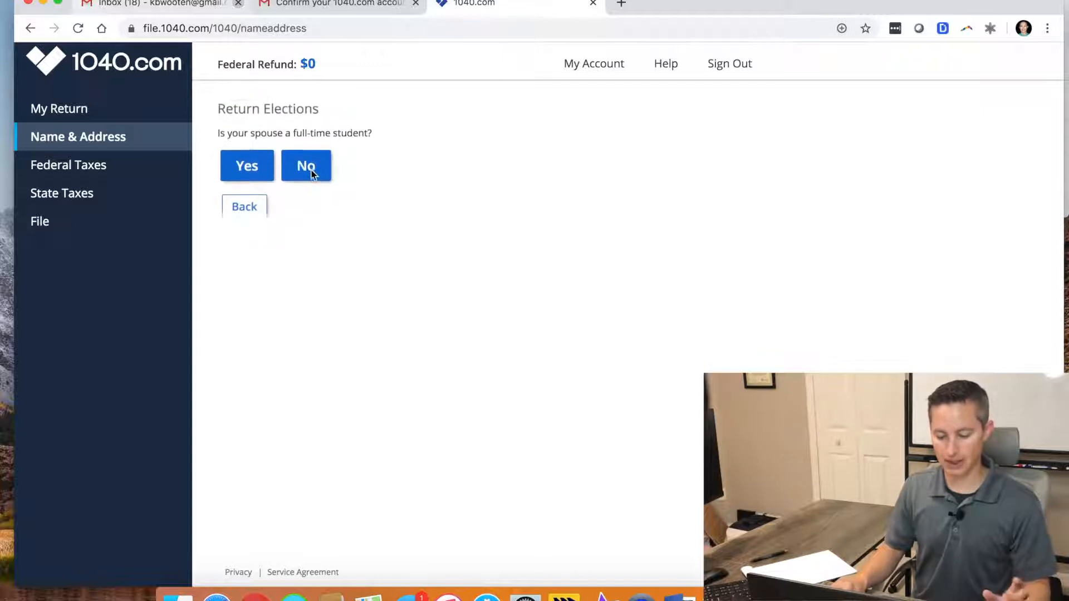
left_click(311, 171)
left_click(311, 171)
left_click(310, 171)
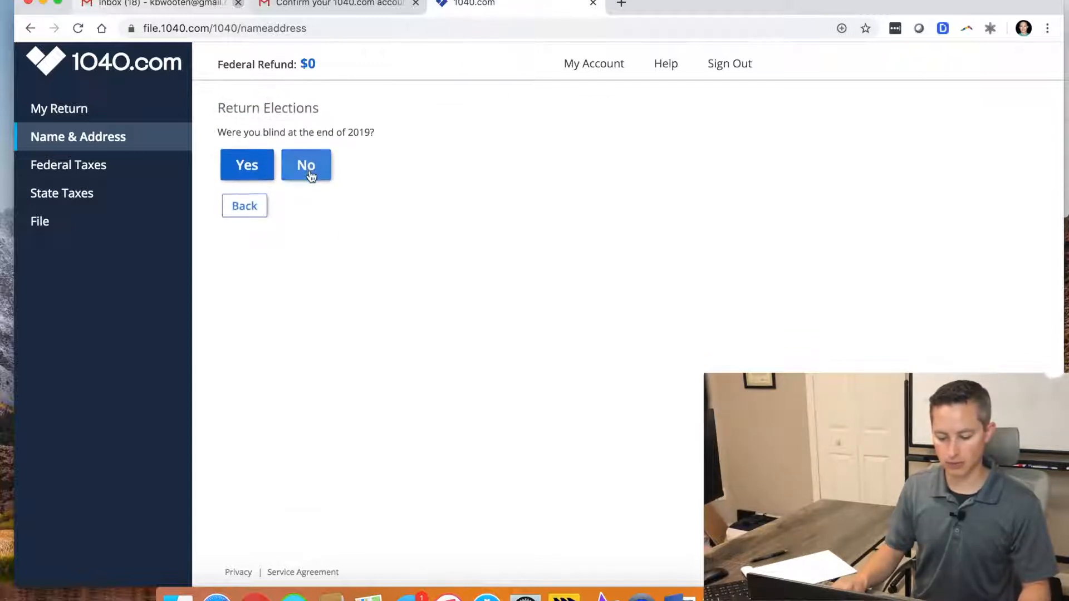
left_click(310, 172)
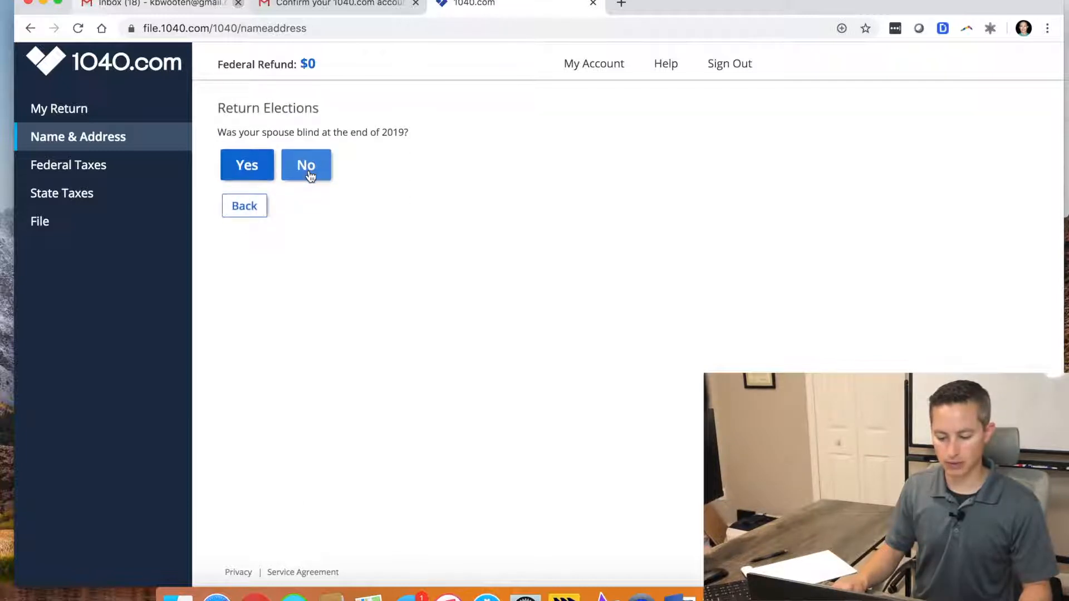
left_click(309, 172)
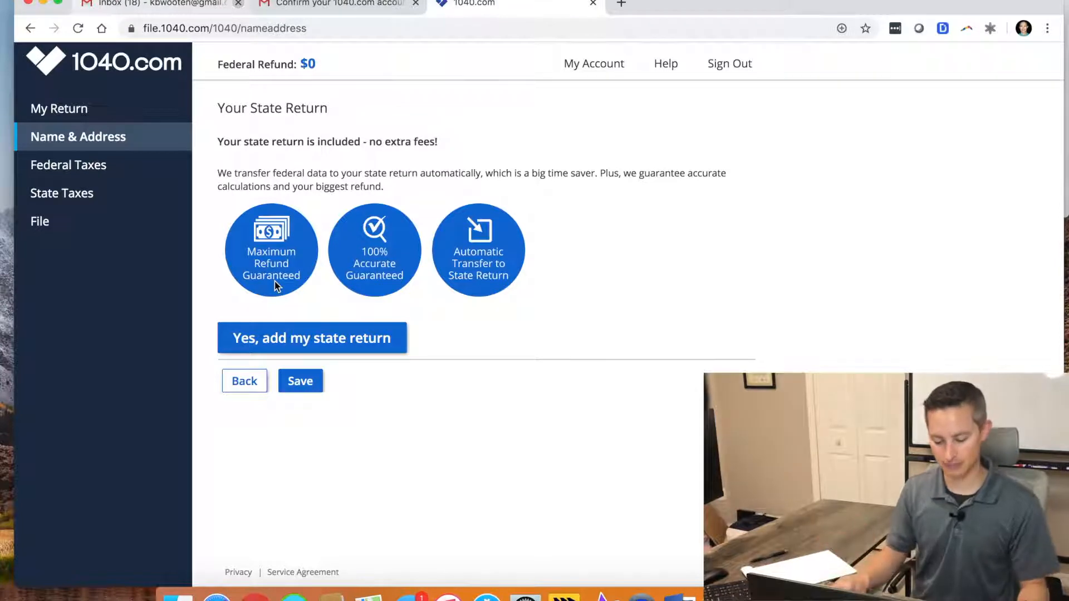
Add the North Carolina state return and decline return notifications.
left_click(309, 342)
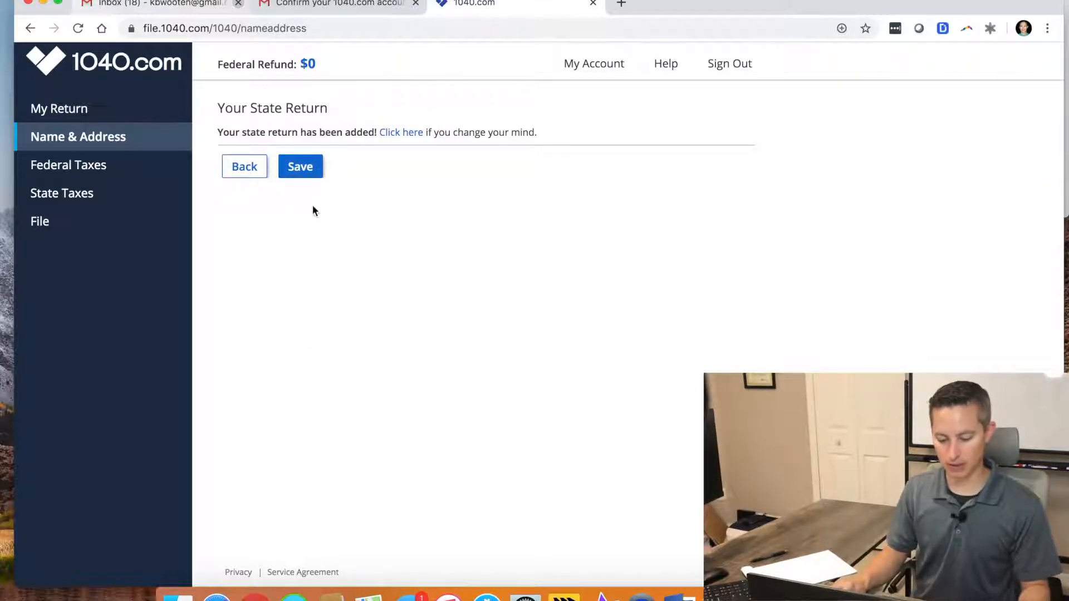
left_click(310, 177)
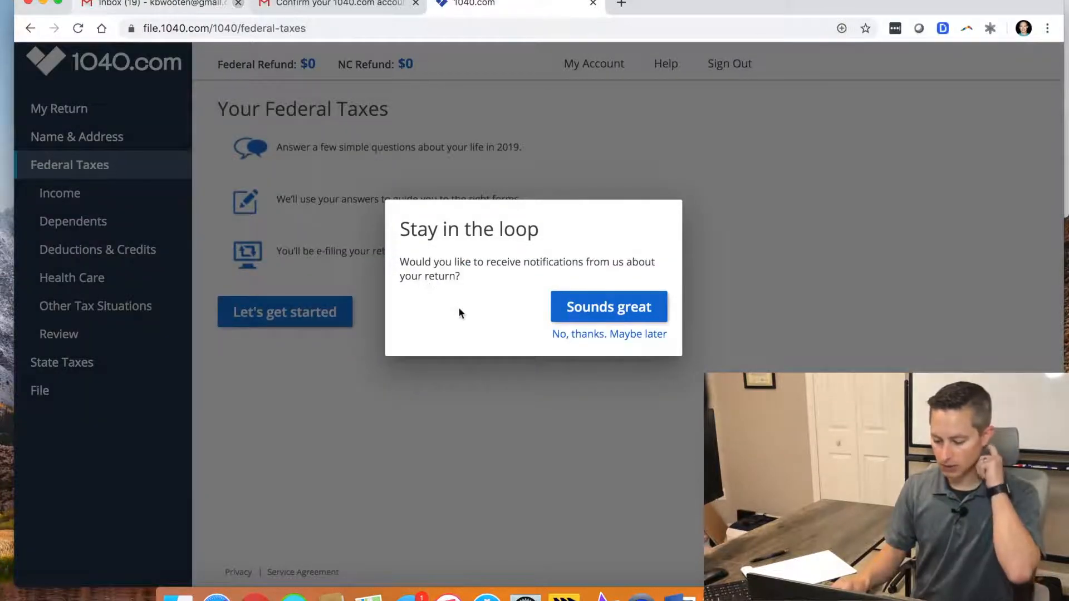
left_click(577, 336)
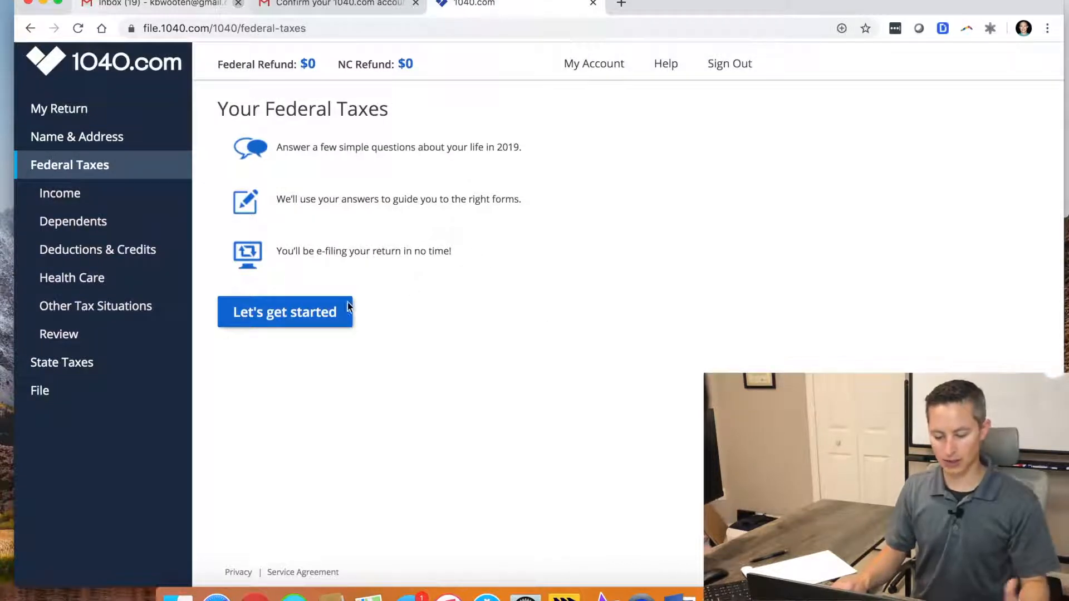
Begin federal income entry, confirming a W-2 and assigning it to the first spouse.
left_click(318, 310)
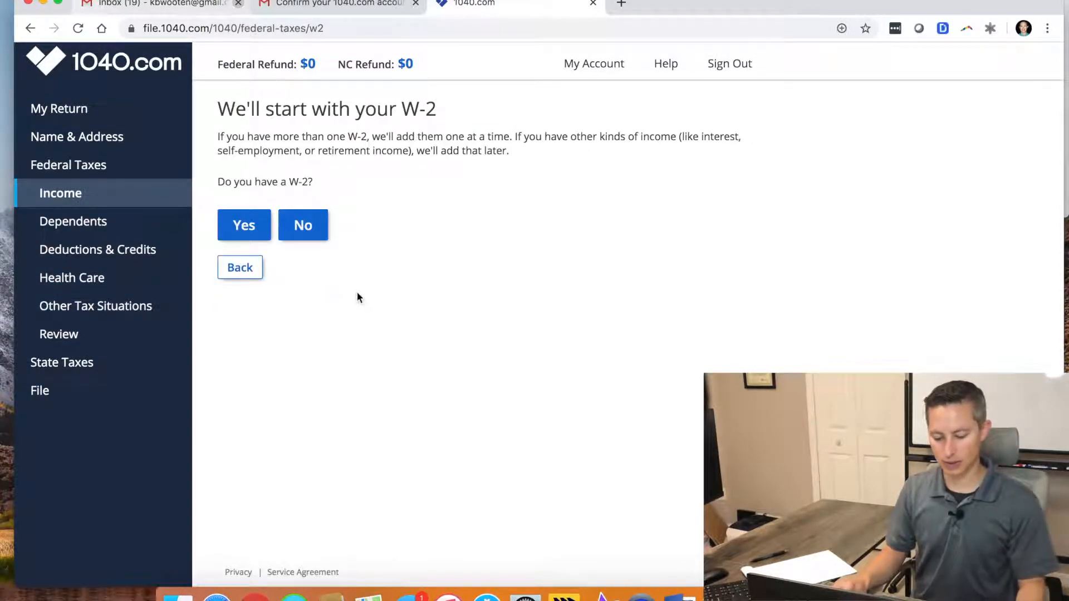
left_click(251, 227)
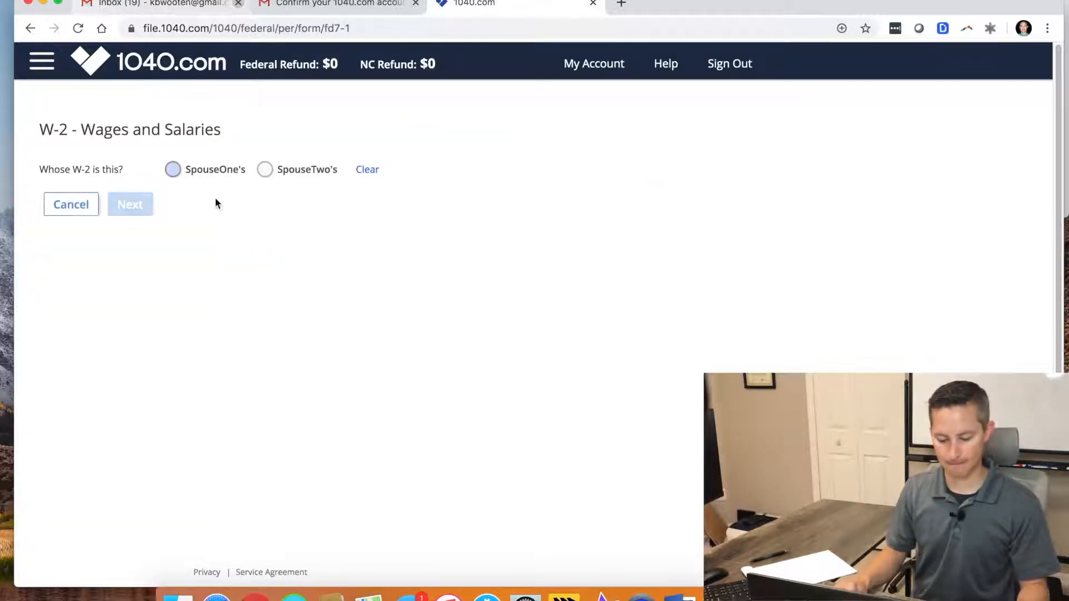
left_click(195, 170)
Enter the employer's EIN, name and address from the W-2 and submit them.
left_click(137, 204)
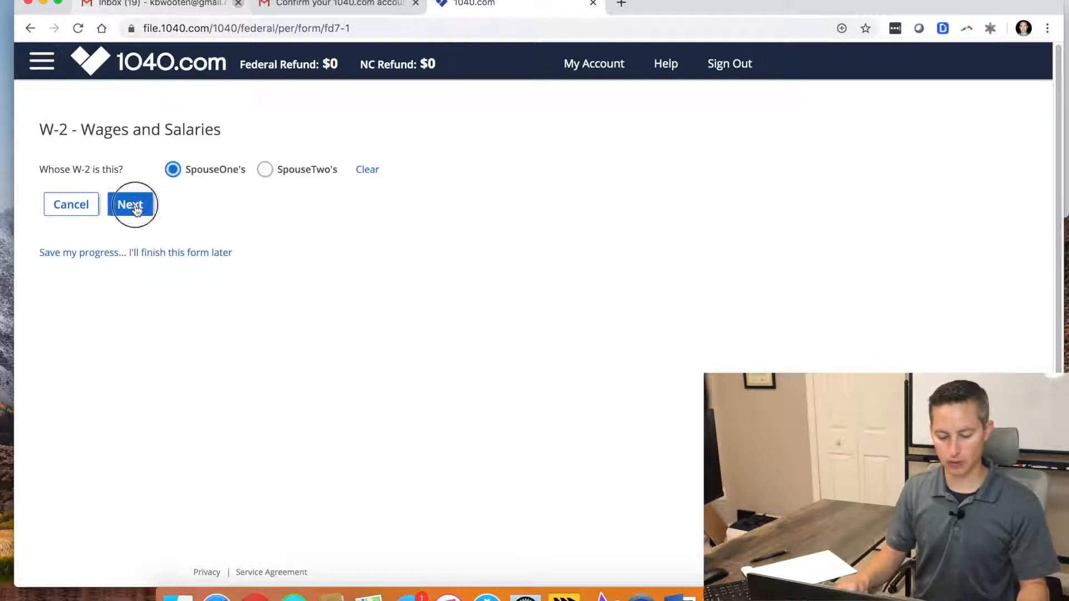
left_click(142, 249)
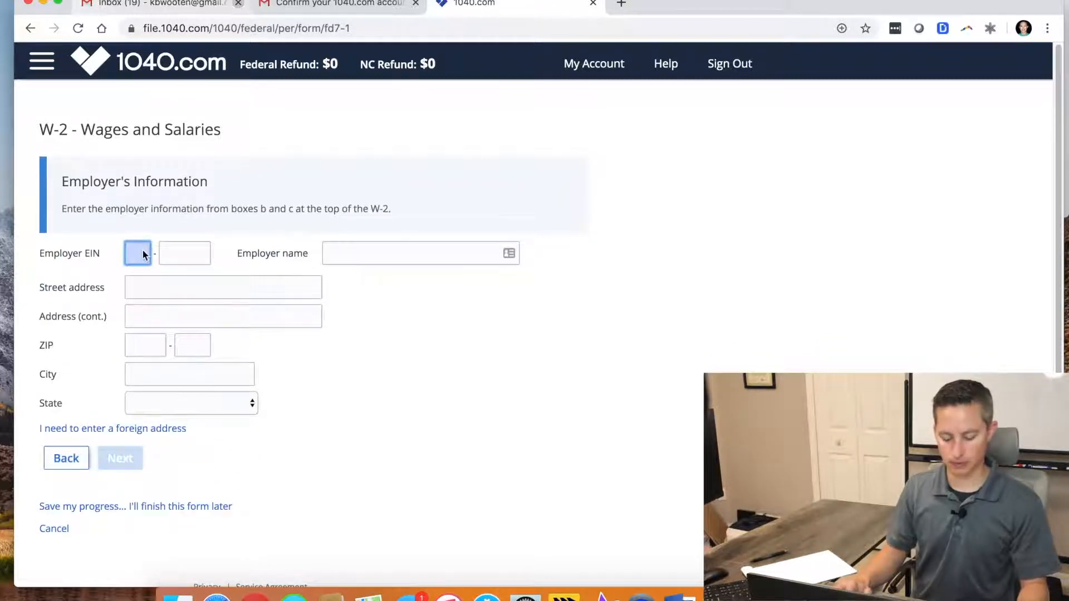
type("999999999")
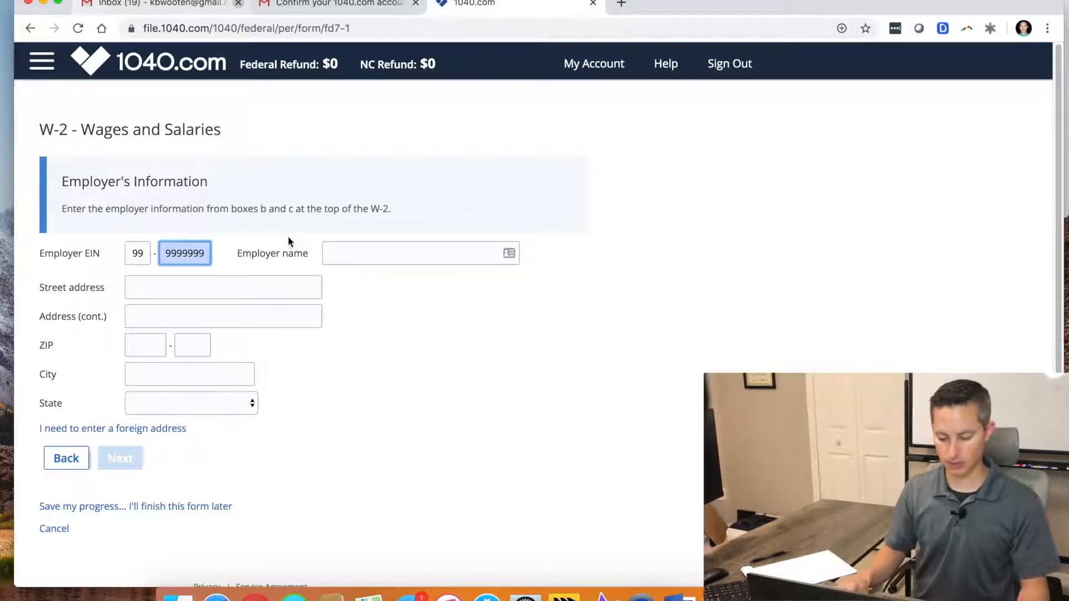
left_click(336, 254)
key("ctrl+Right")
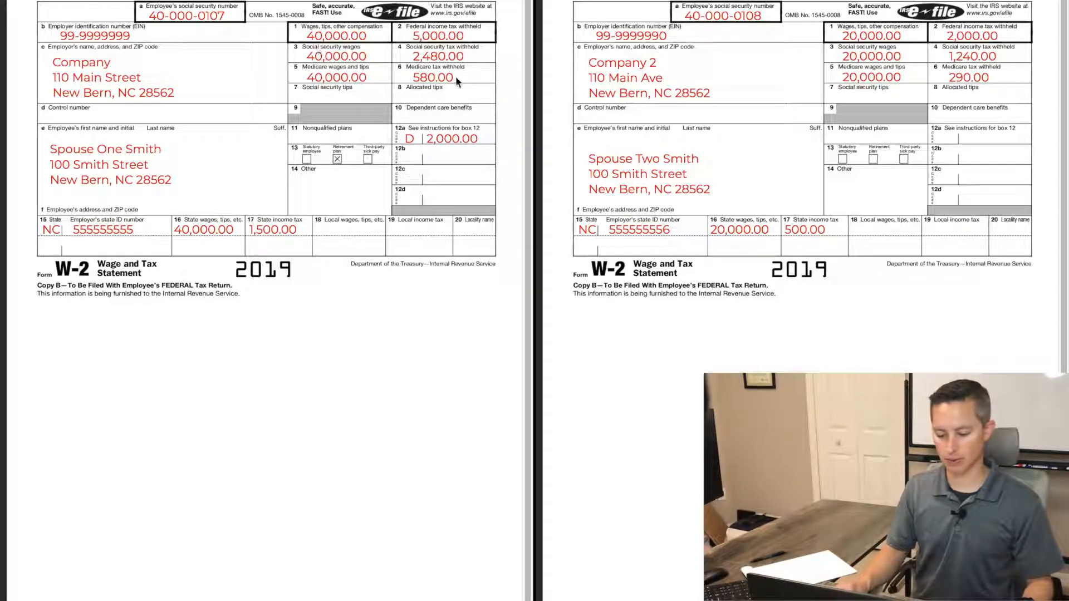
left_click(133, 440)
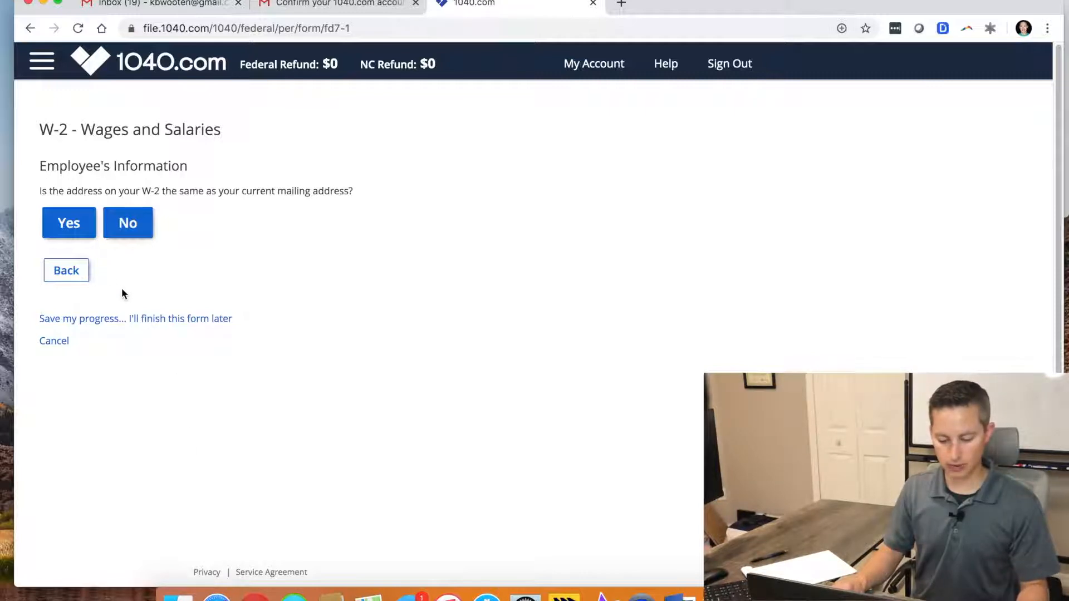
Confirm the W-2 address matches and enter box 1 wages of 40,000.
left_click(70, 231)
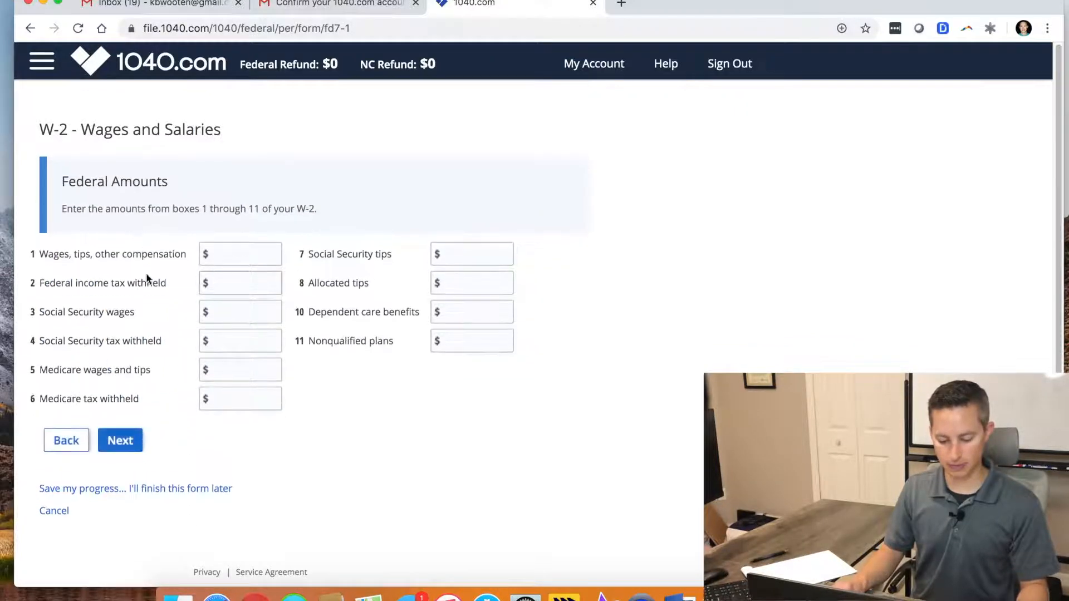
left_click(222, 259)
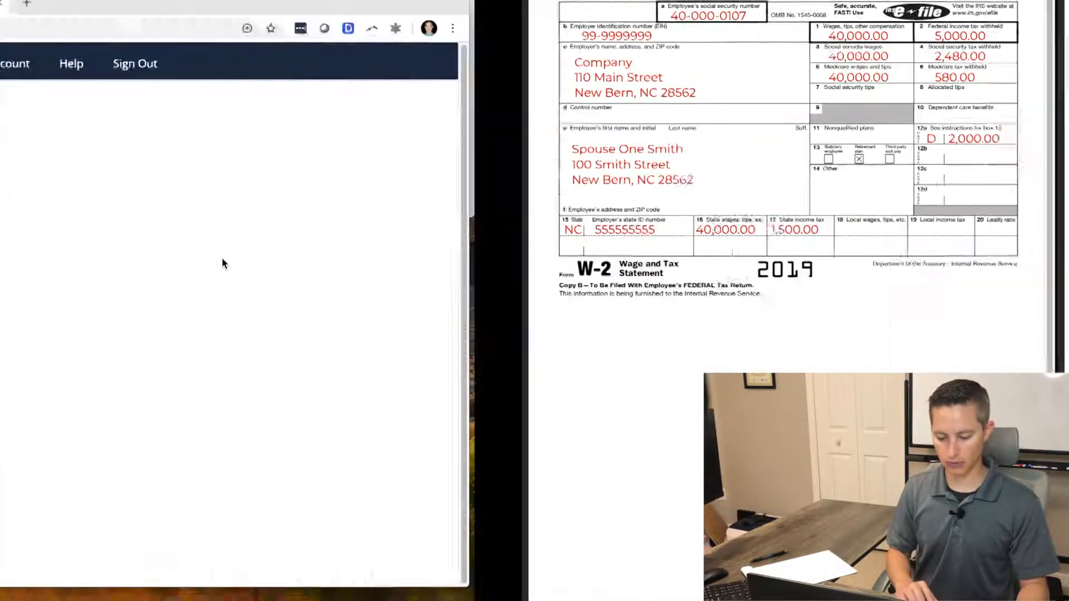
type("40000")
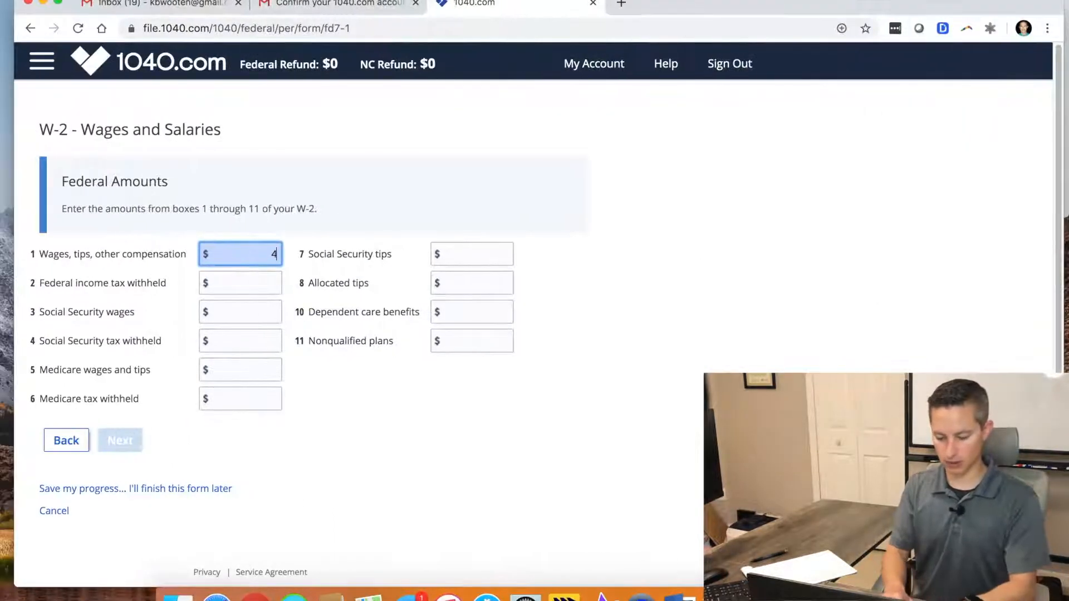
left_click(272, 285)
left_click(119, 440)
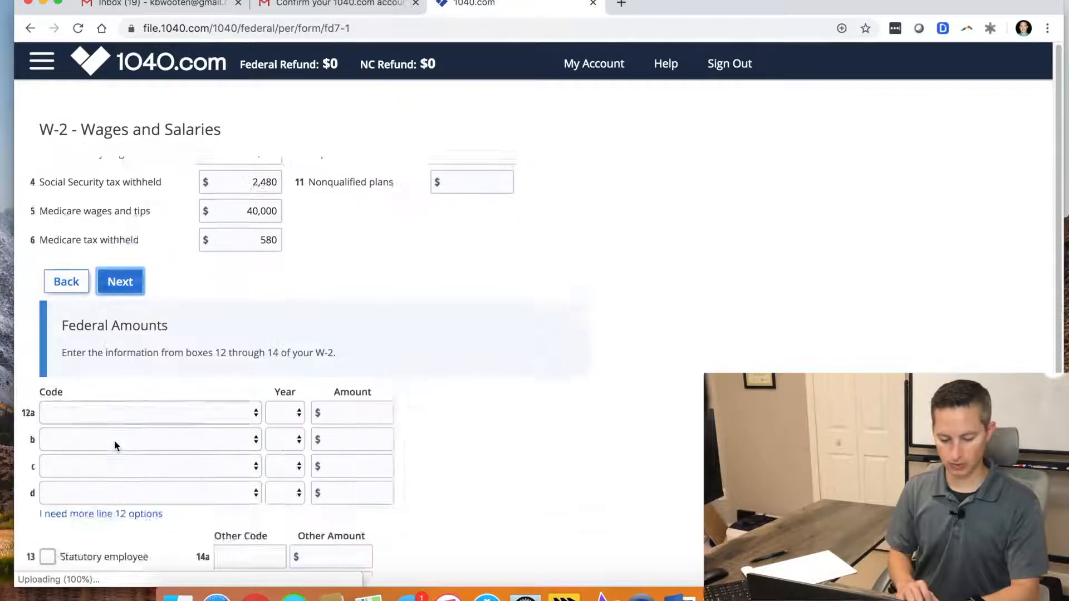
Set box 12a to code D, $2,000 for 2019, and tick Retirement plan.
left_click(129, 264)
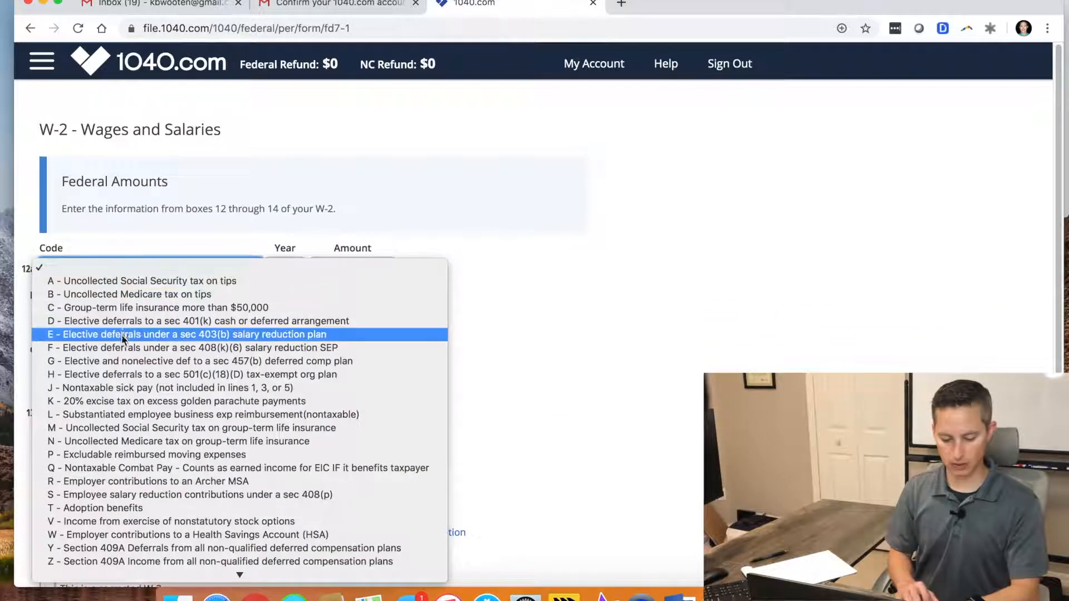
left_click(123, 316)
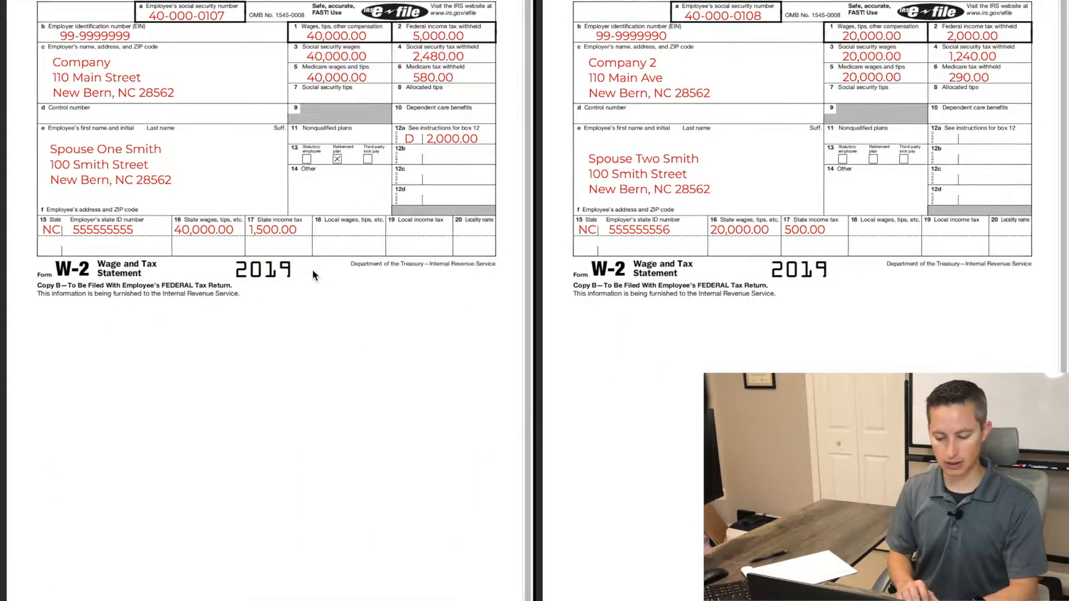
left_click(329, 269)
type("2000")
key("Tab")
left_click(303, 269)
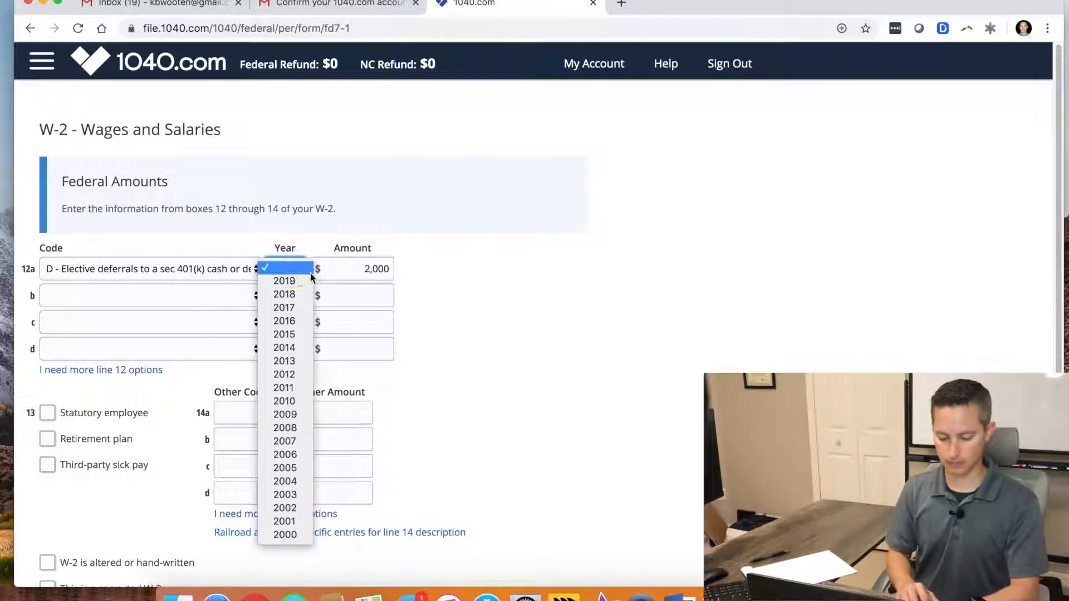
left_click(311, 283)
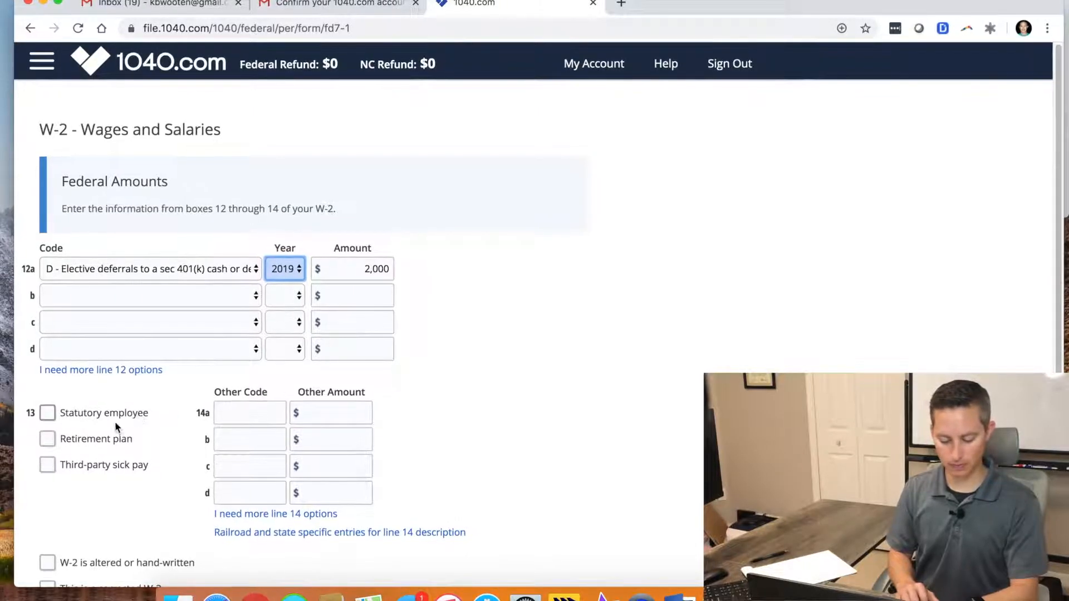
left_click(47, 440)
Check the paper W-2 and continue to the State and Local Amounts page.
key("ctrl+Right")
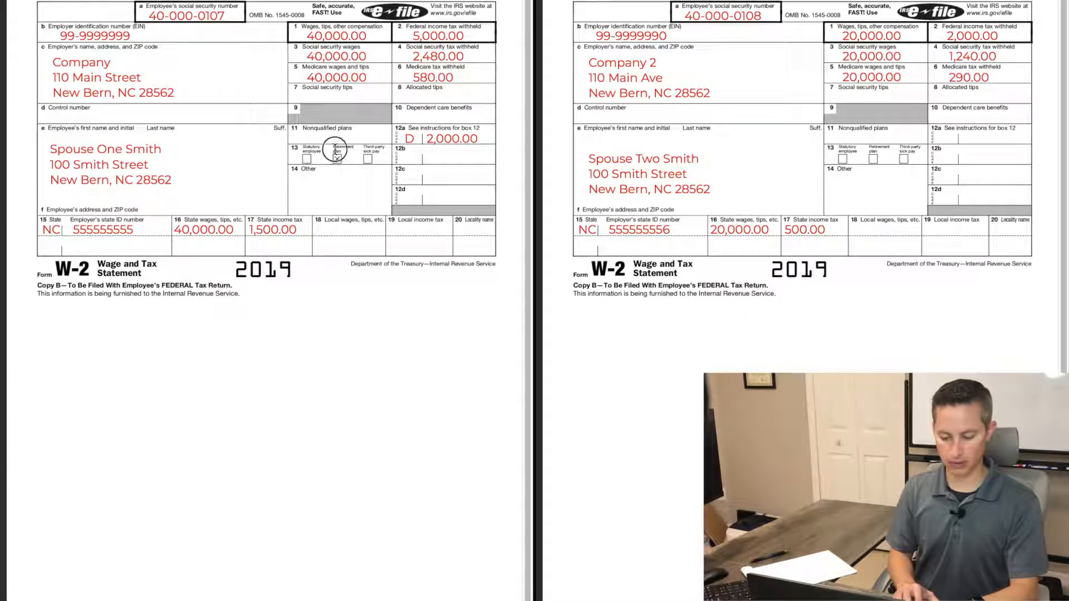
key("ctrl+Left")
scroll(326, 439, "down", 5)
scroll(326, 440, "down", 2)
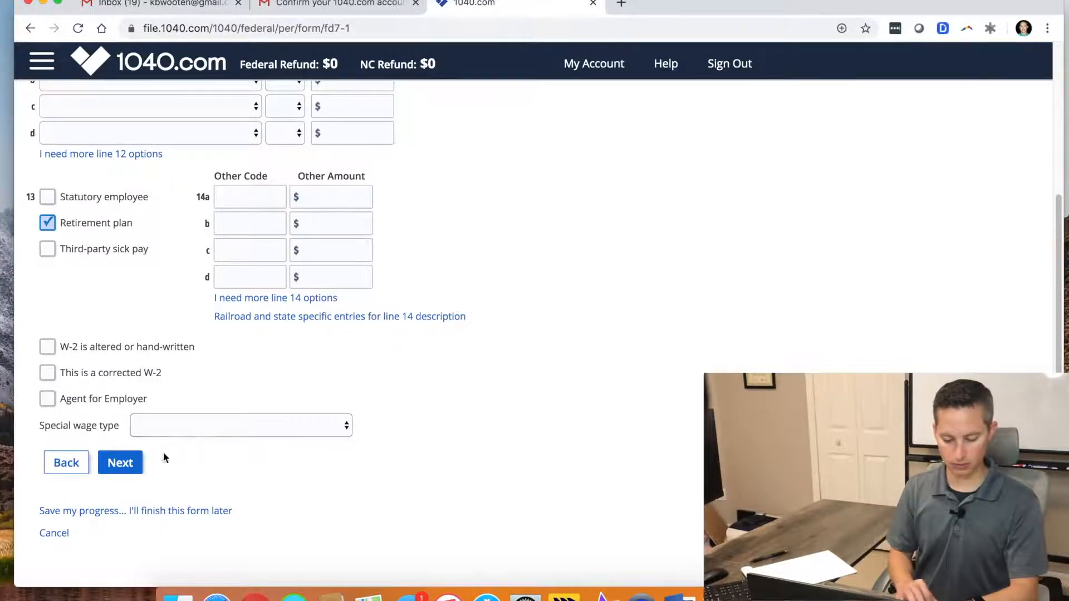
left_click(121, 463)
left_click(222, 277)
Set the W-2's state to North Carolina.
scroll(199, 375, "down", 10)
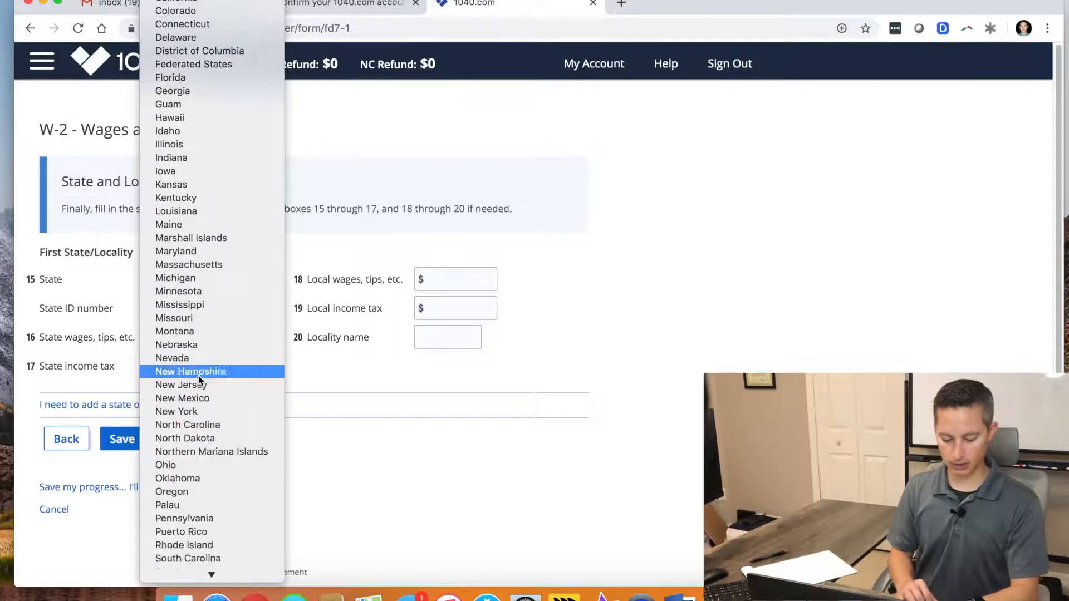
left_click(204, 429)
left_click(472, 288)
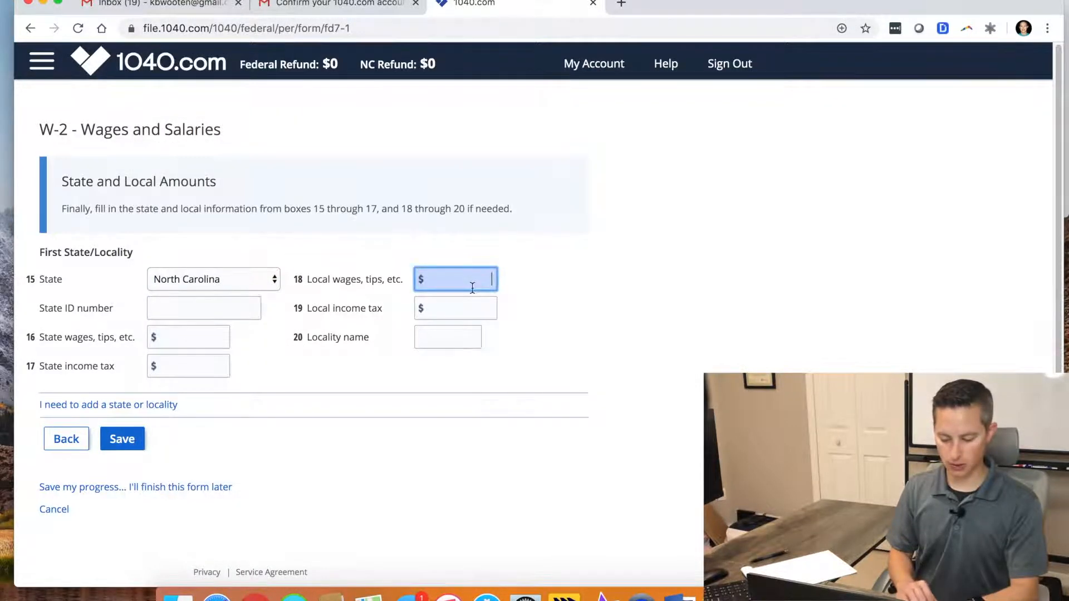
key("ctrl+Right")
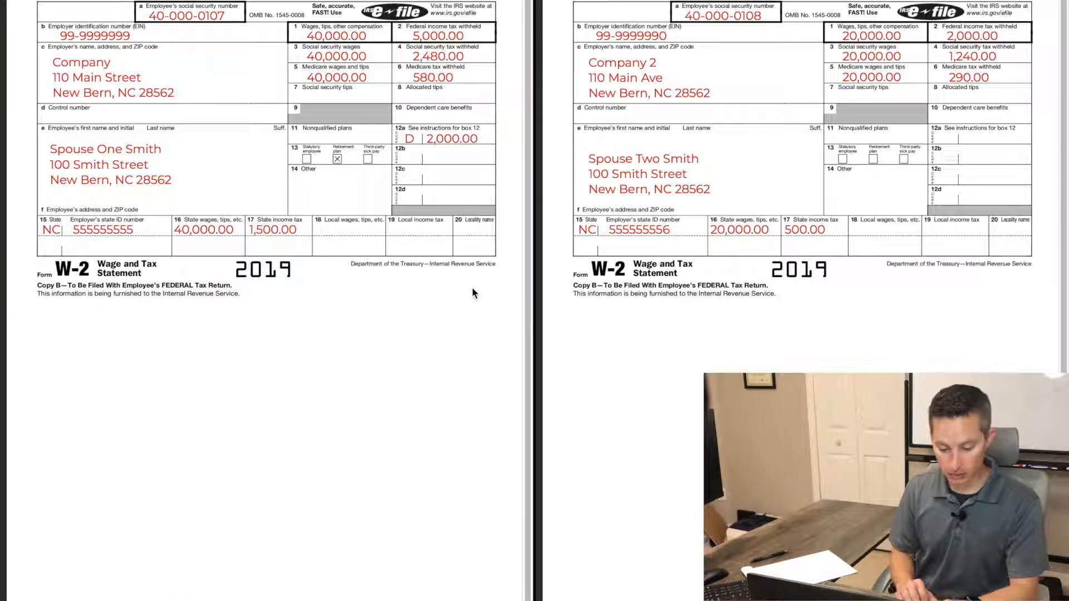
key("ctrl+Left")
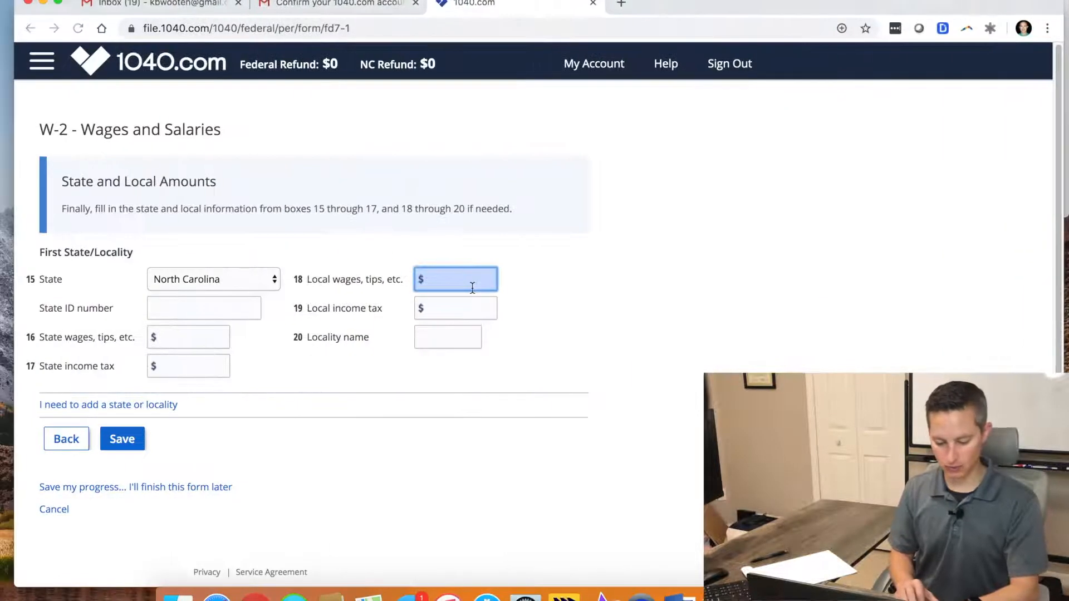
Enter box 16 state wages 40,000 and box 17 state tax 1,500, then save.
left_click(195, 342)
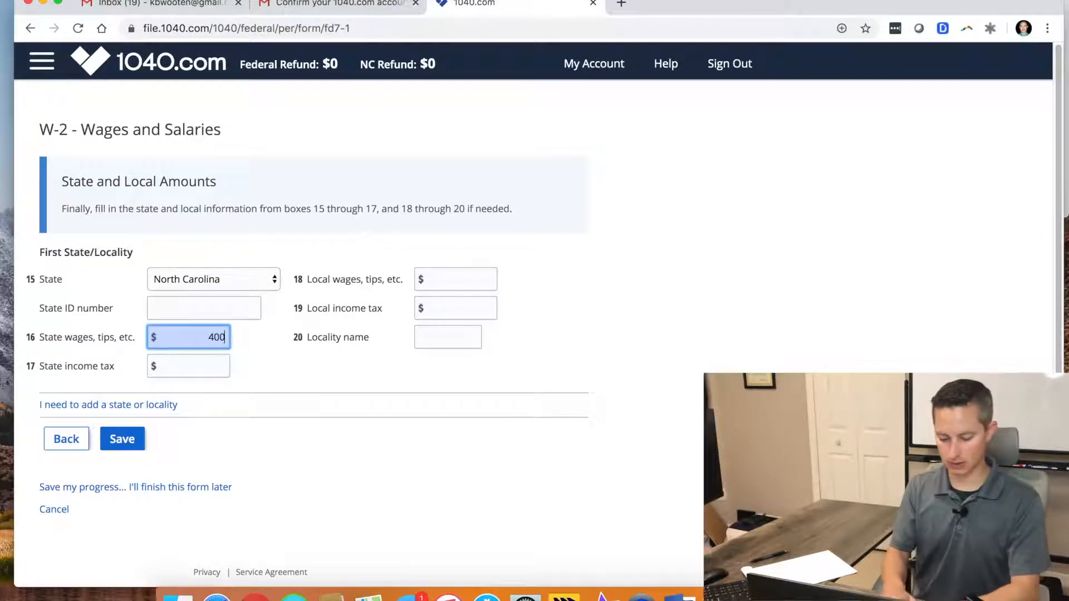
key("Tab")
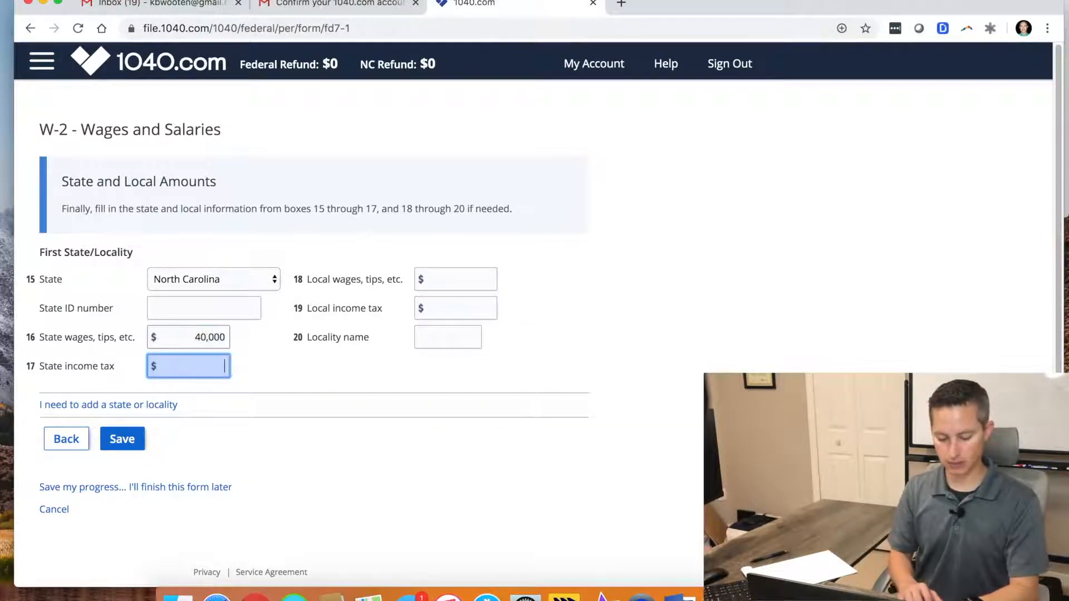
key("ctrl+Right")
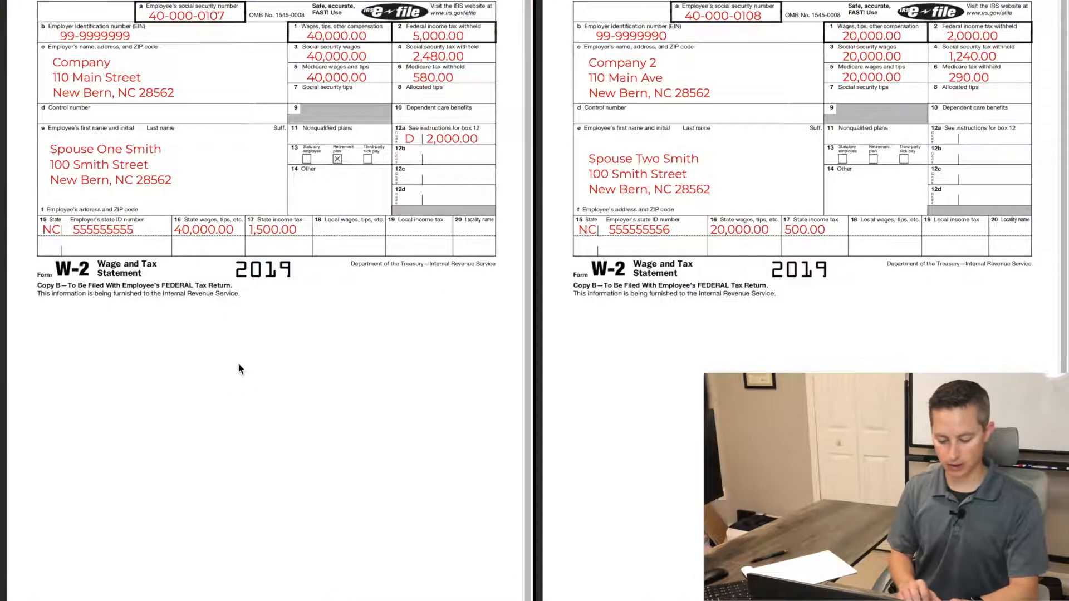
key("ctrl+Left")
type("1500")
key("Tab")
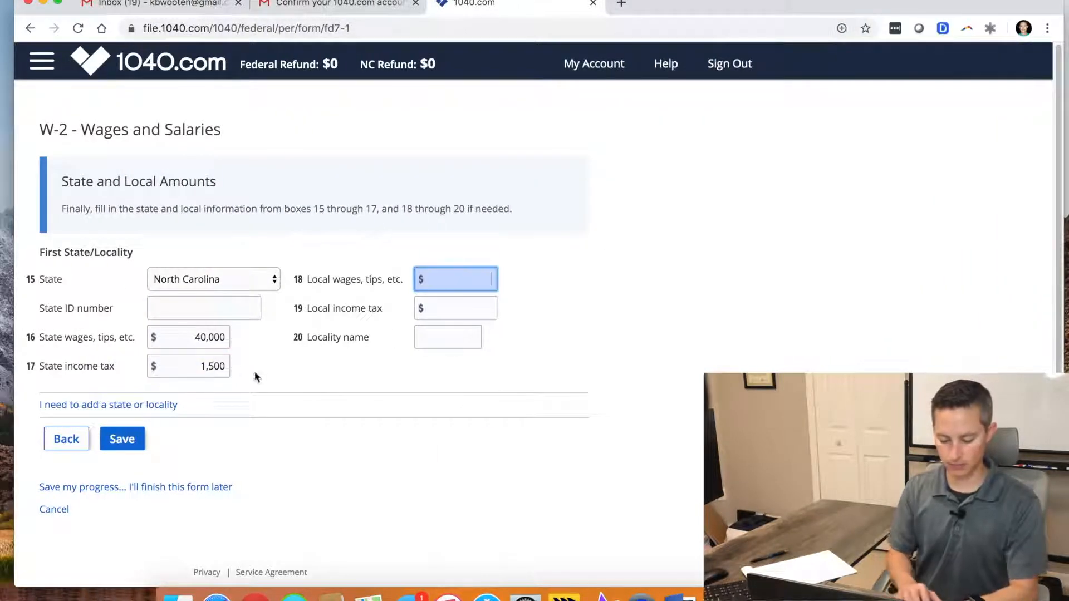
key("Tab")
key("Tab")
left_click(122, 441)
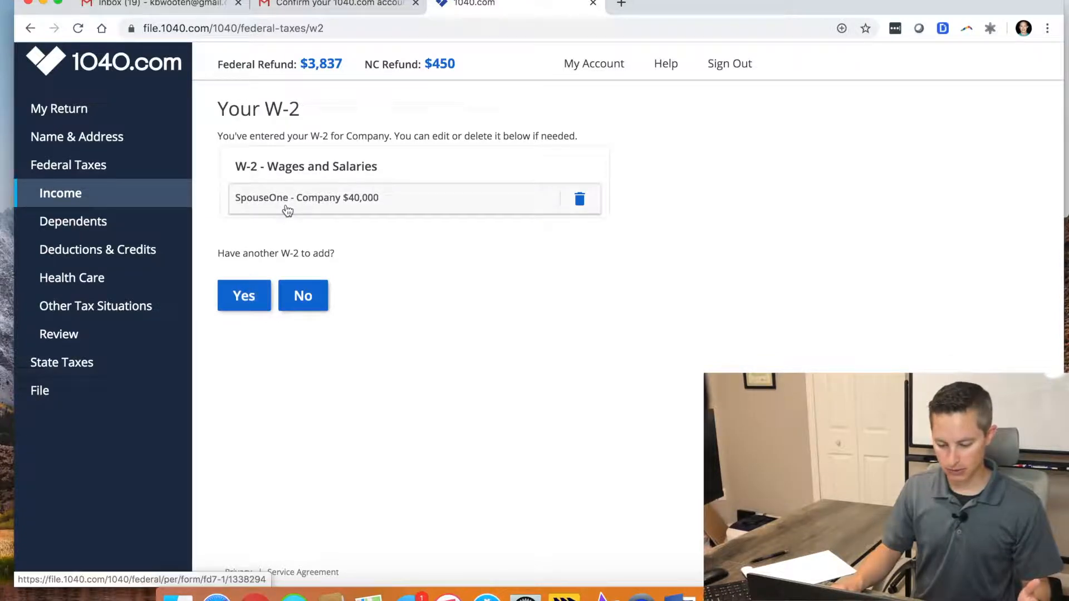
Add another W-2 and mark it as SpouseTwo's.
left_click(245, 297)
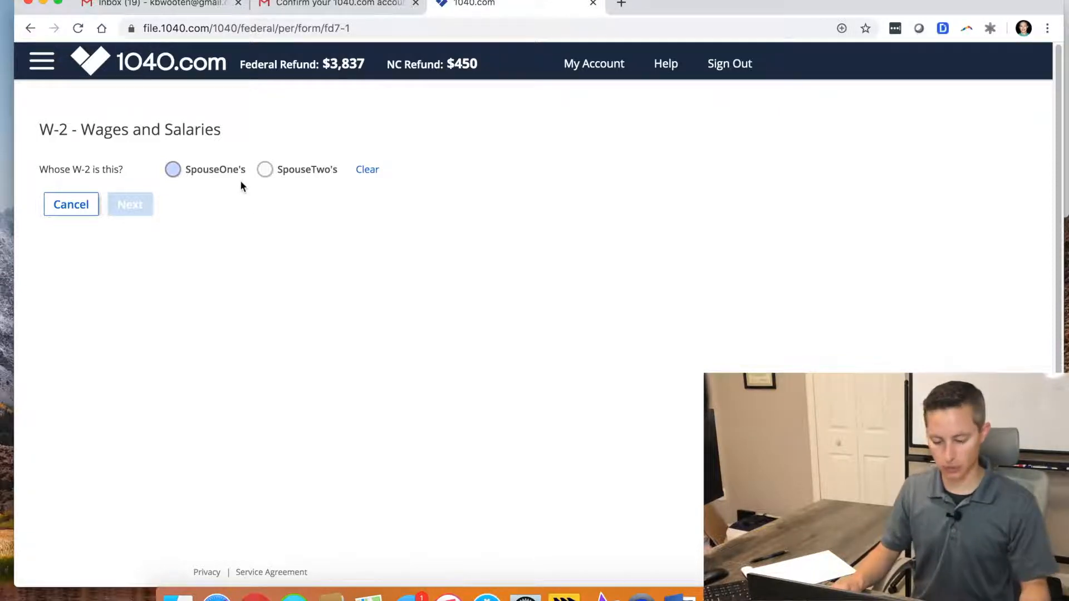
left_click(275, 169)
left_click(127, 205)
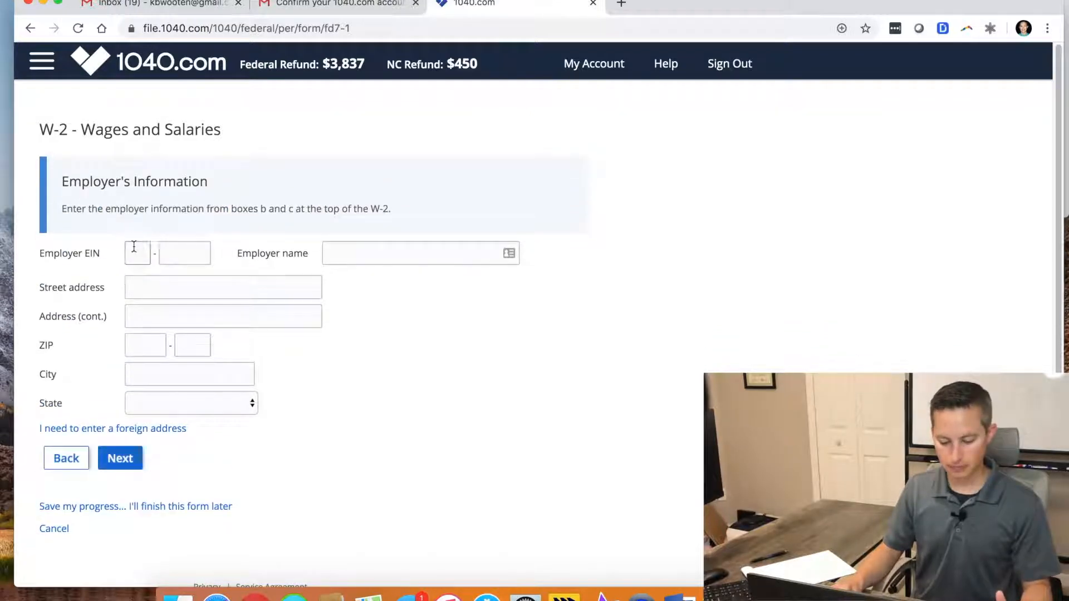
Enter the employer's EIN and the name 'Comany 2', then continue to Federal Amounts.
left_click(134, 247)
type("56")
key("Tab")
key("shift+Tab")
type("99")
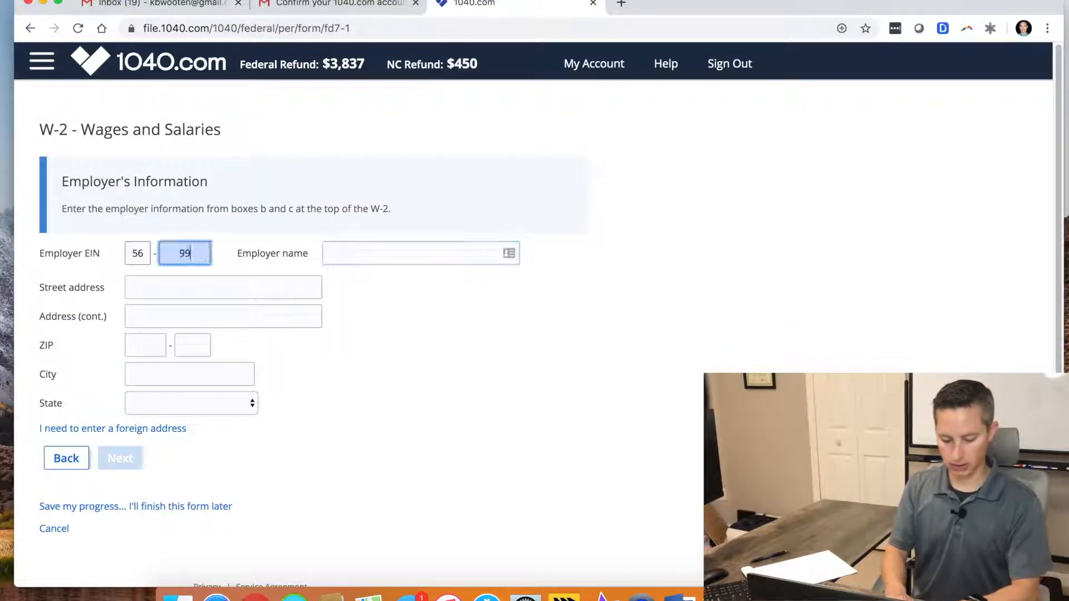
type("99999")
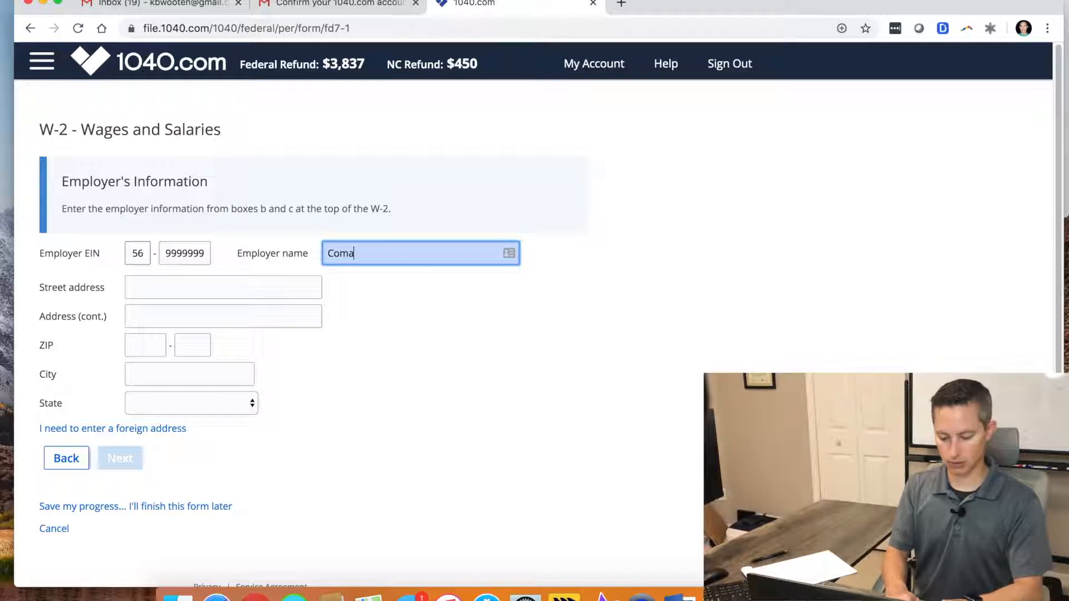
key("Tab")
key("shift+Tab")
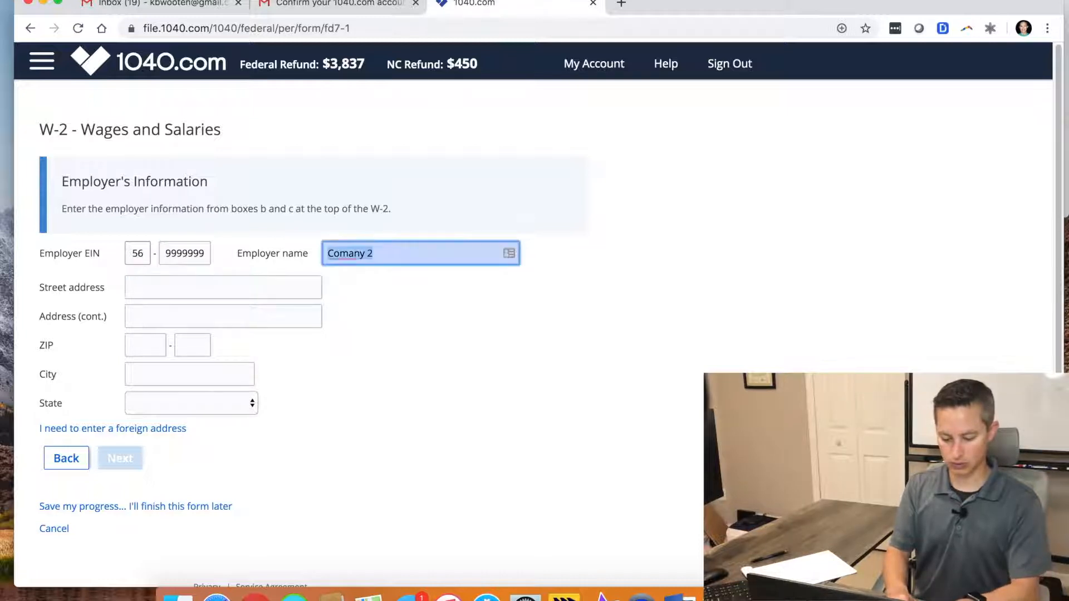
key("Return")
left_click(81, 237)
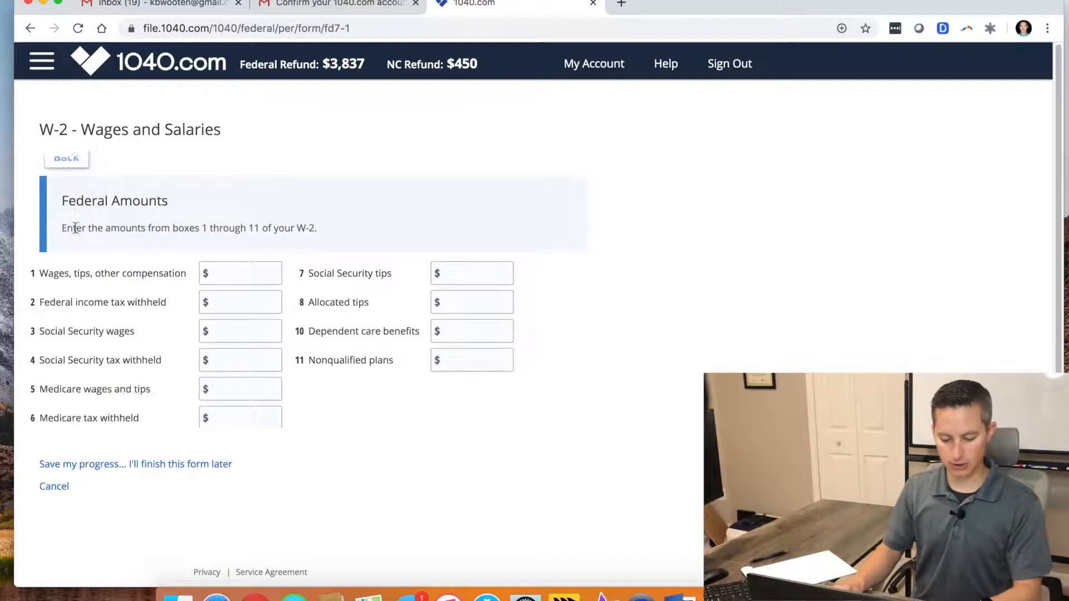
Check the paper W-2 and leave boxes 12, 13 and 14 of SpouseTwo's W-2 blank.
key("ctrl+Right")
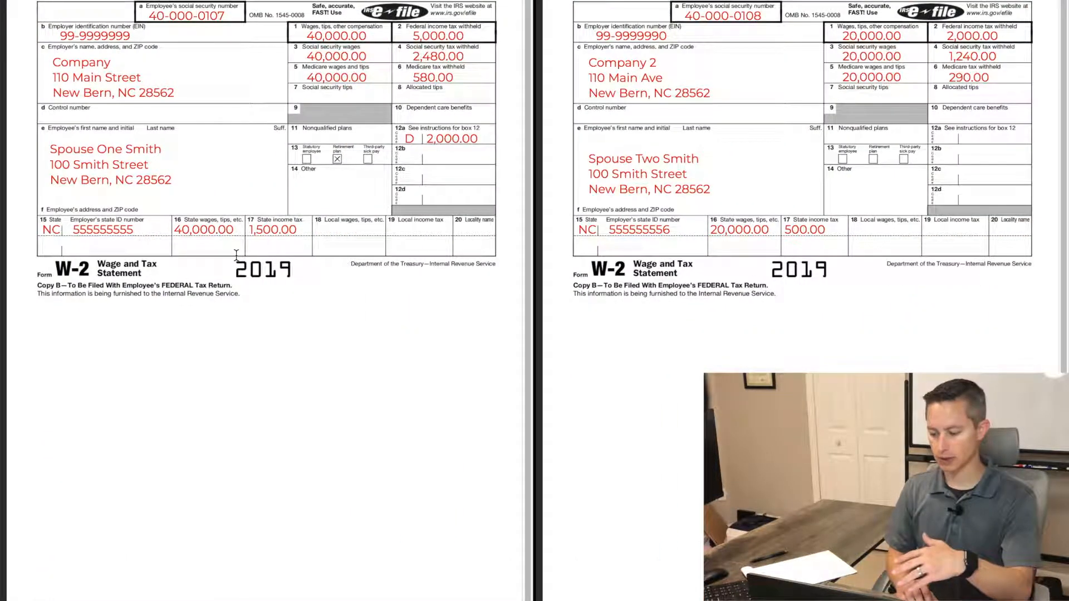
key("ctrl+Left")
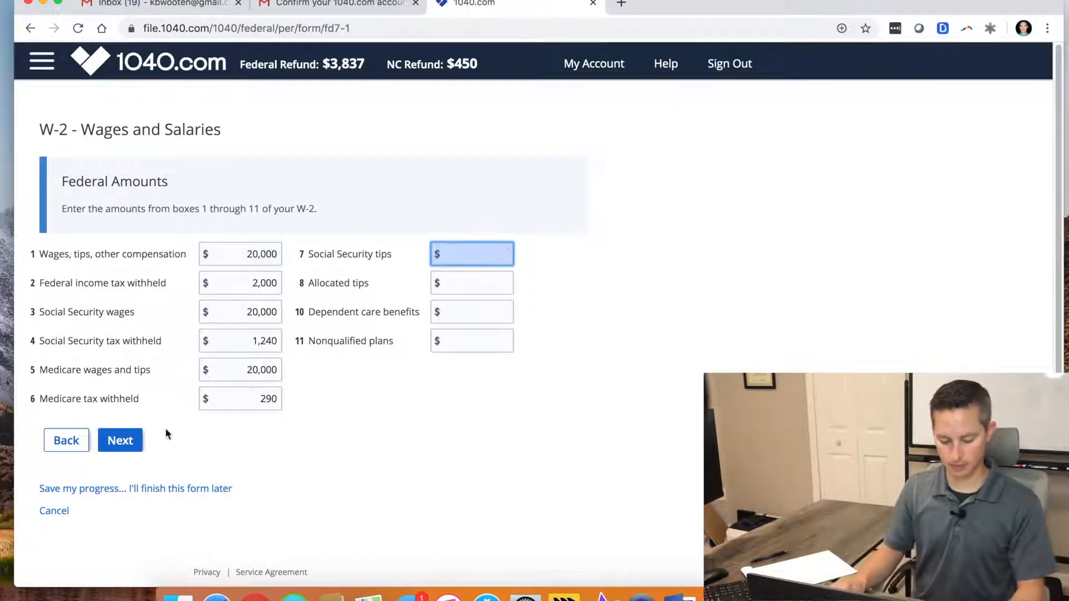
left_click(124, 441)
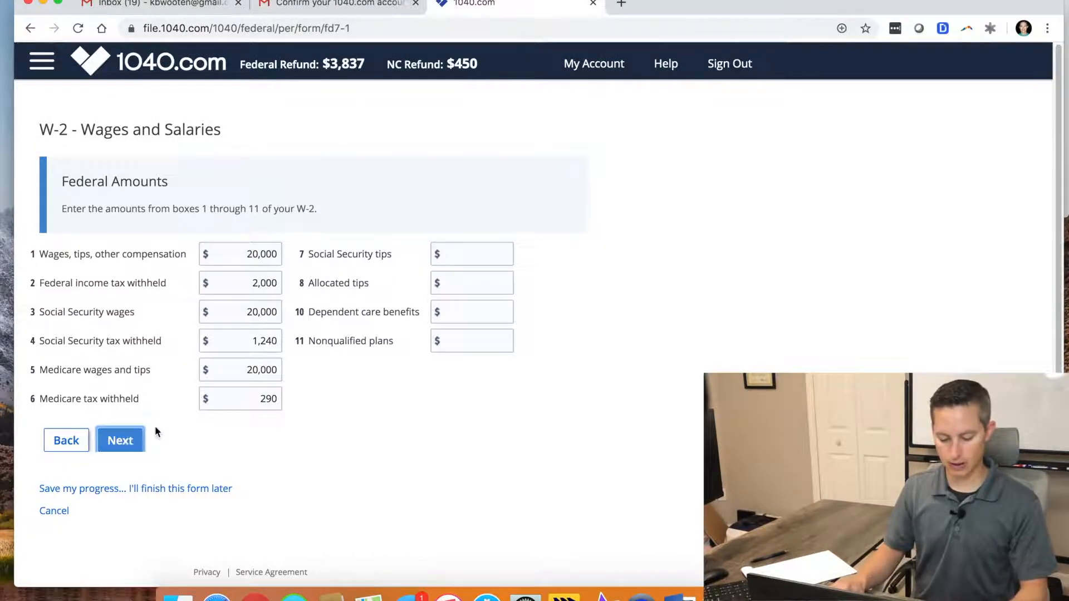
left_click(162, 278)
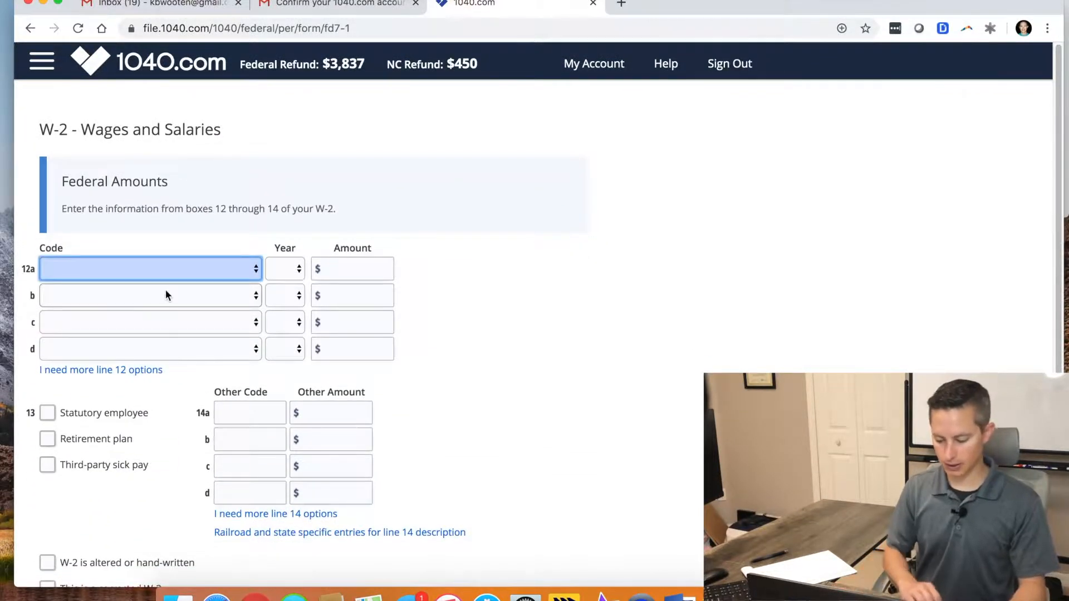
key("ctrl+Right")
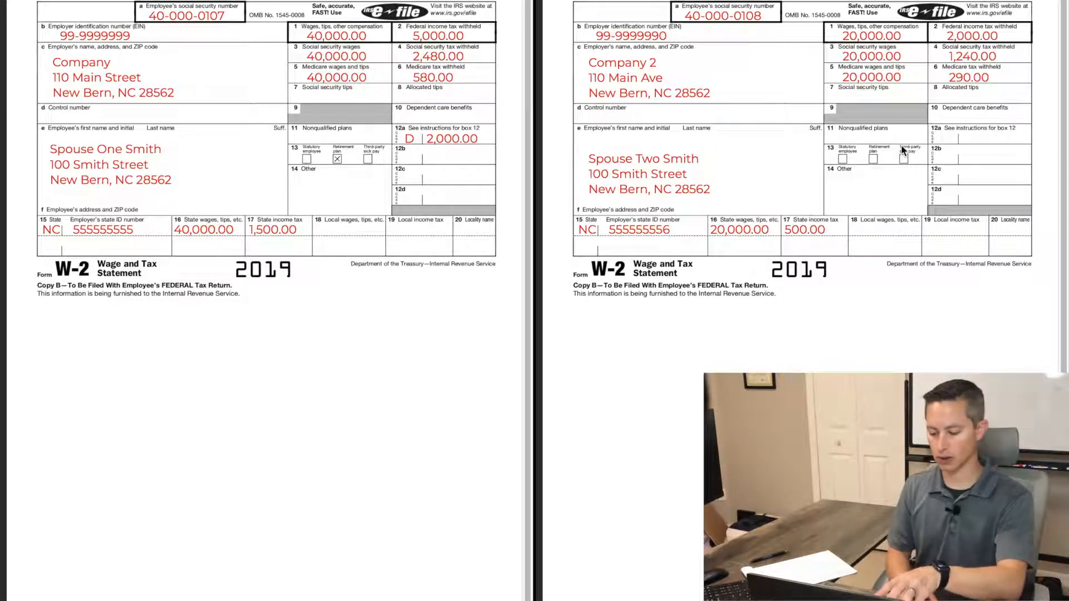
key("ctrl+Left")
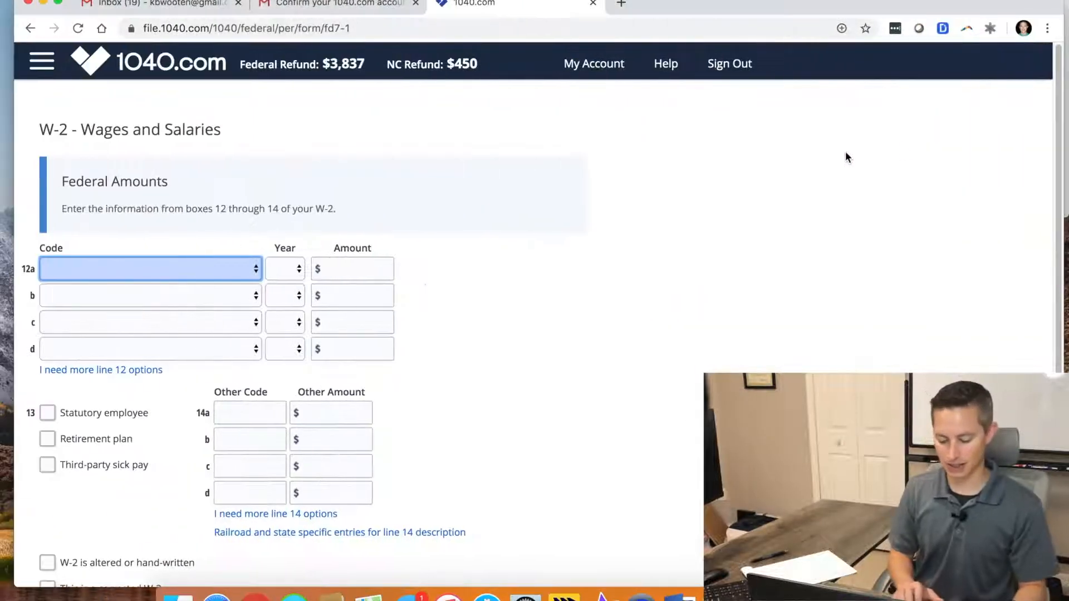
scroll(424, 282, "down", 5)
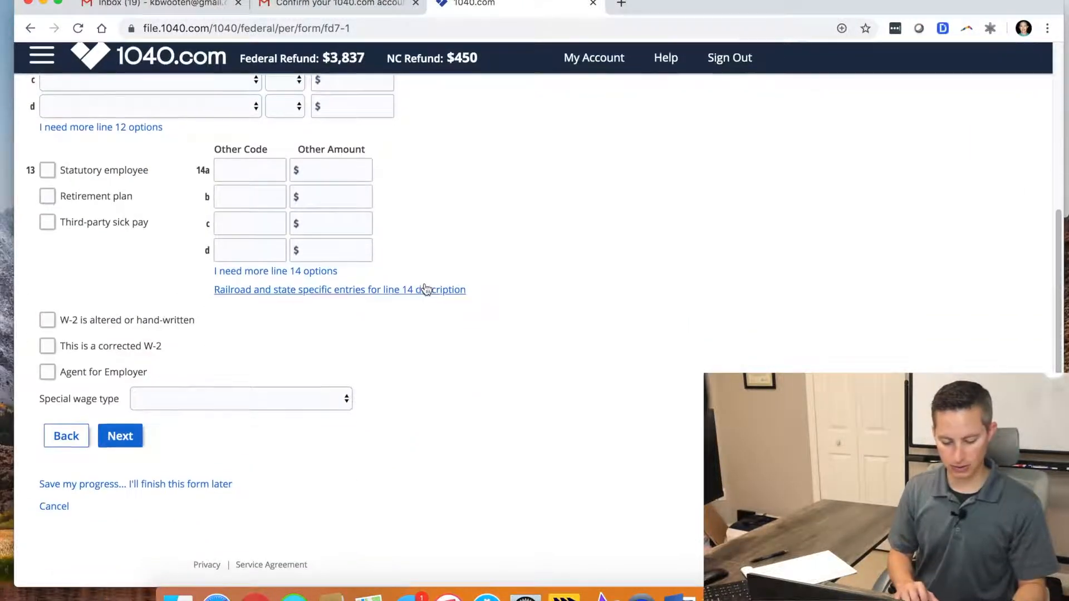
left_click(132, 443)
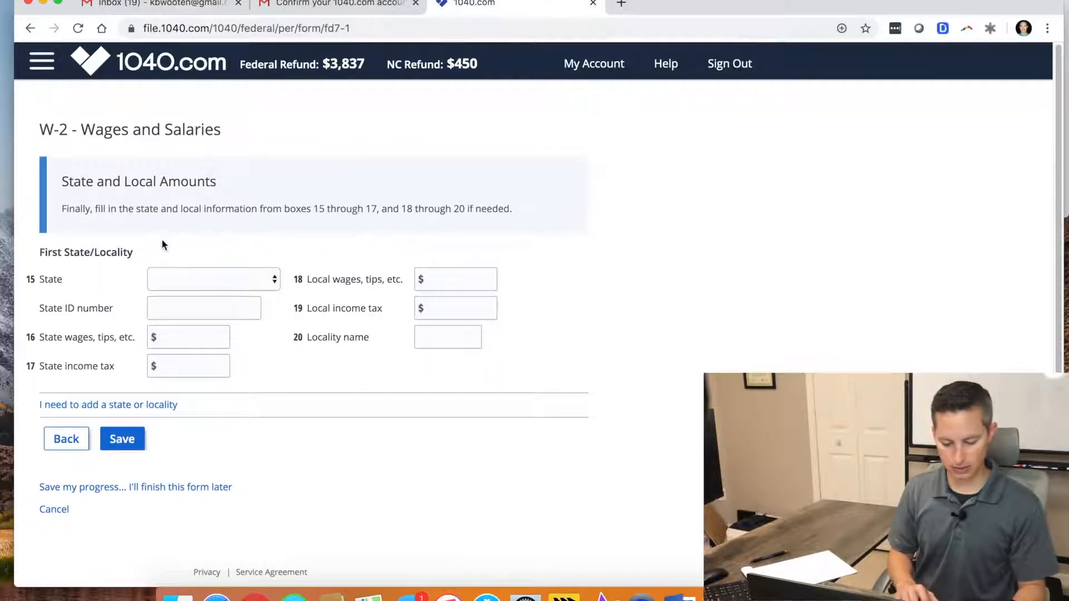
Choose North Carolina as the second W-2's state.
left_click(204, 277)
left_click(212, 281)
left_click(213, 282)
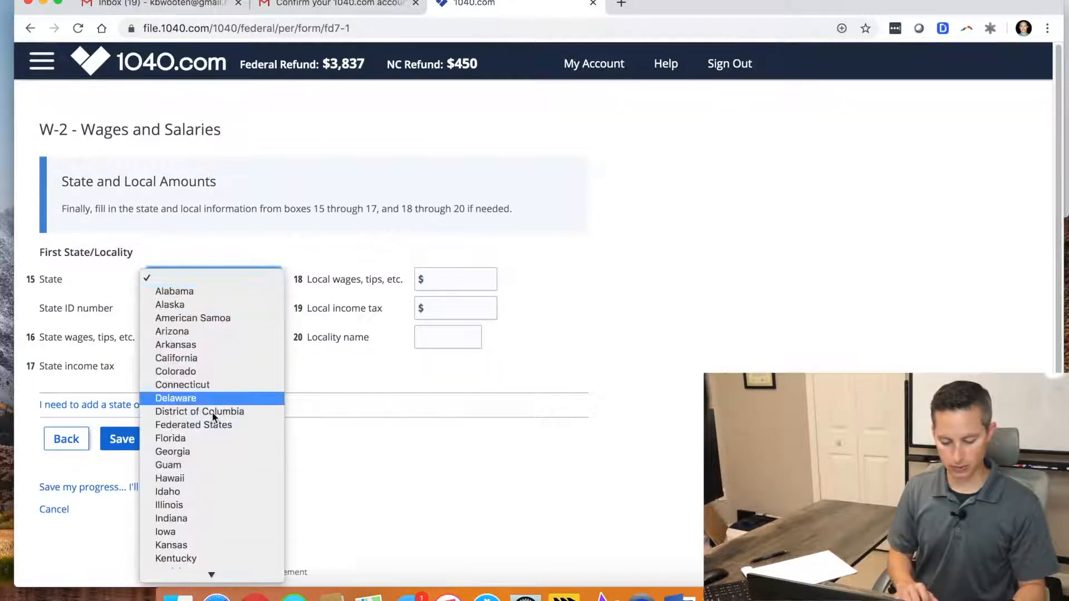
scroll(213, 401, "down", 5)
scroll(212, 417, "down", 2)
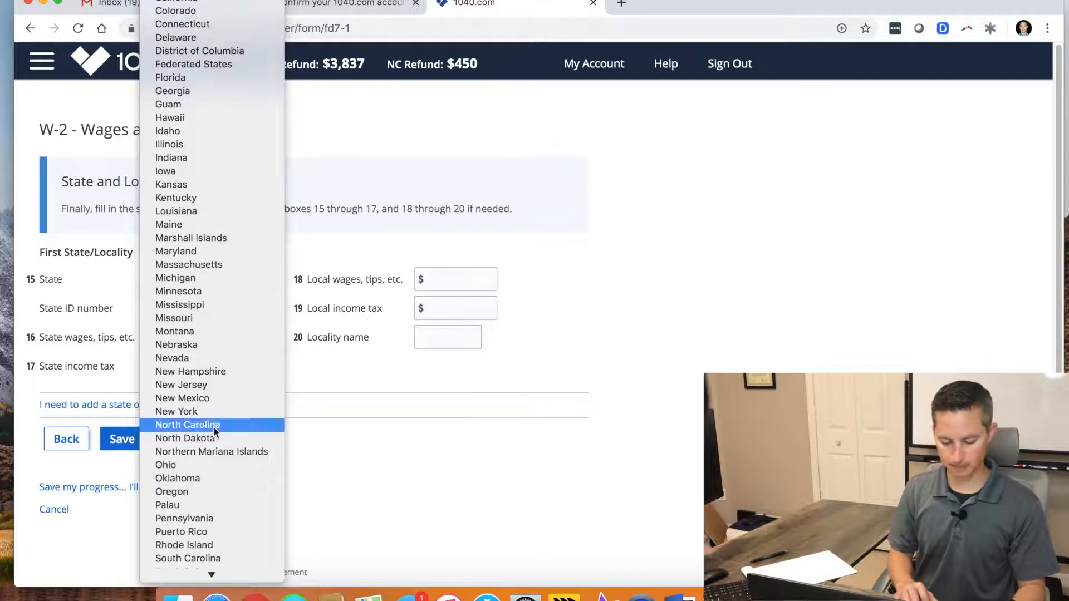
left_click(214, 426)
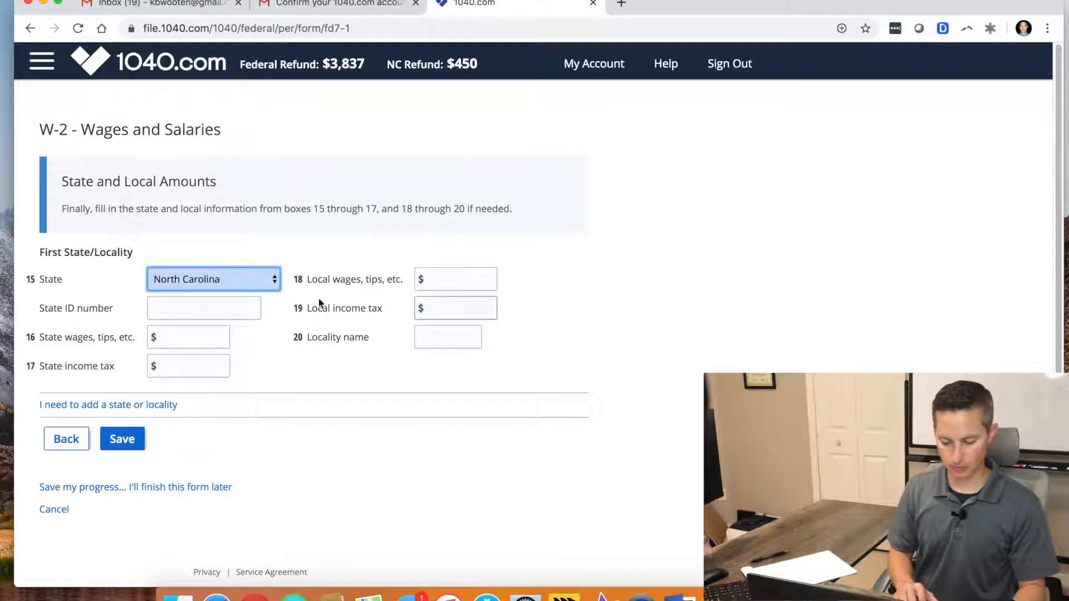
Enter the employer's state ID, NC wages 20,000 and state tax 500, then save the W-2.
left_click(204, 307)
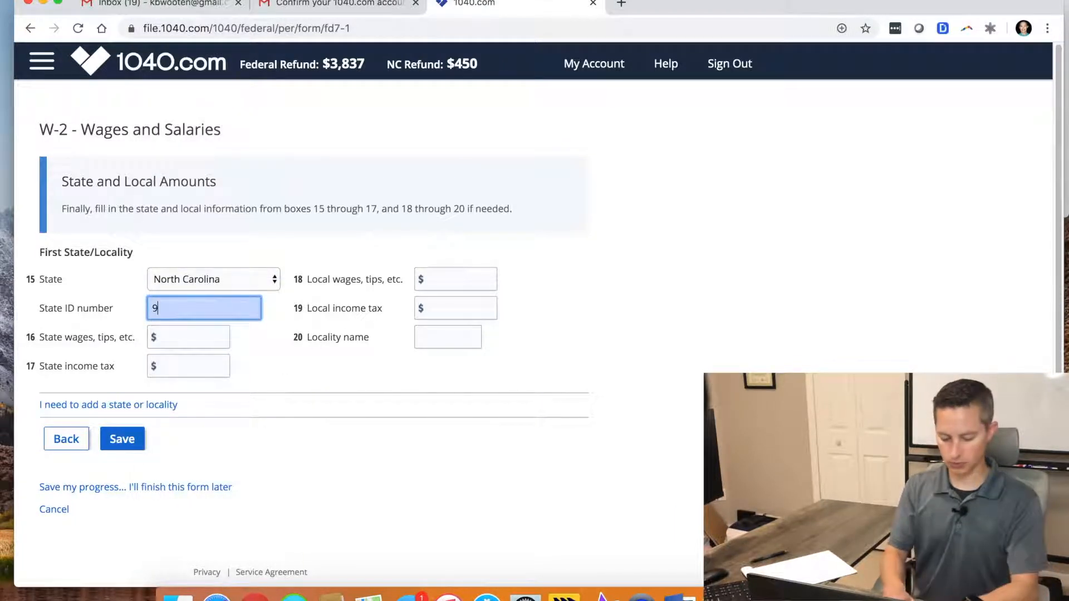
type("923834873")
key("Tab")
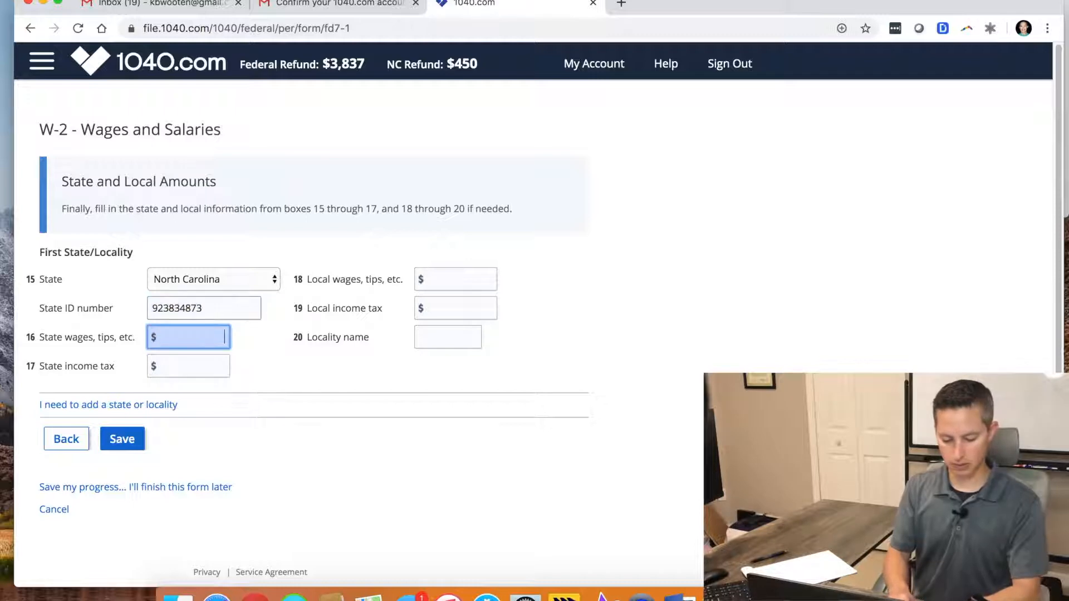
type("20,000")
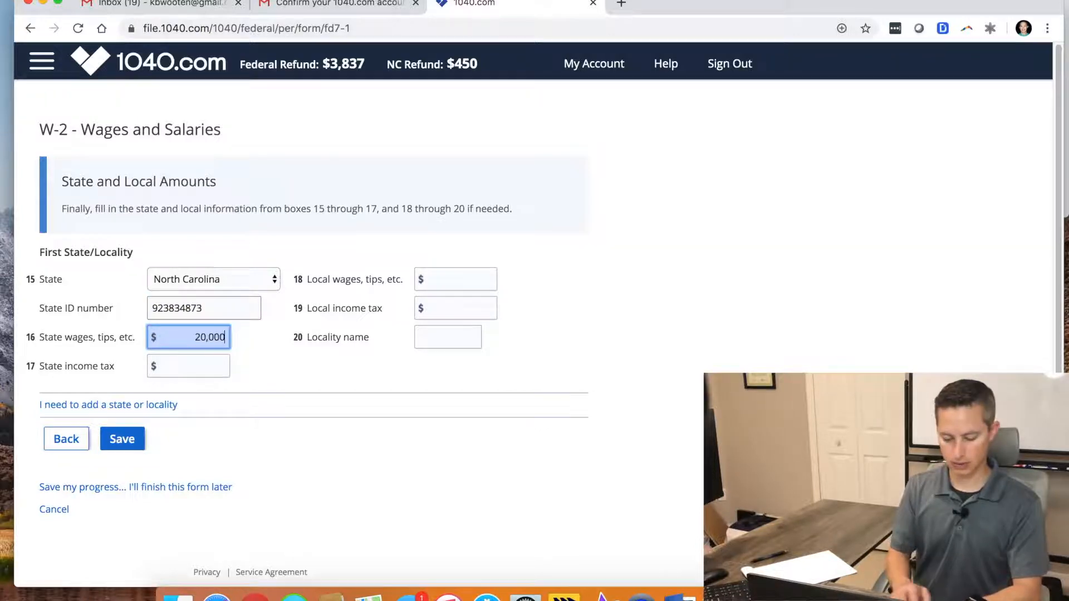
key("Tab")
key("ctrl+Right")
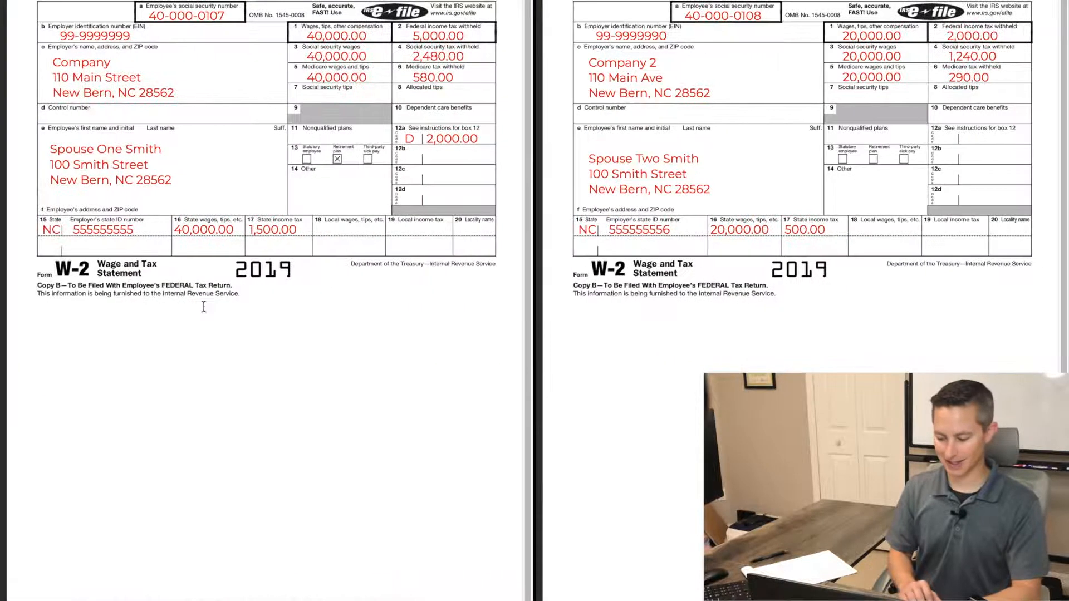
key("ctrl+Left")
type("500")
left_click(123, 439)
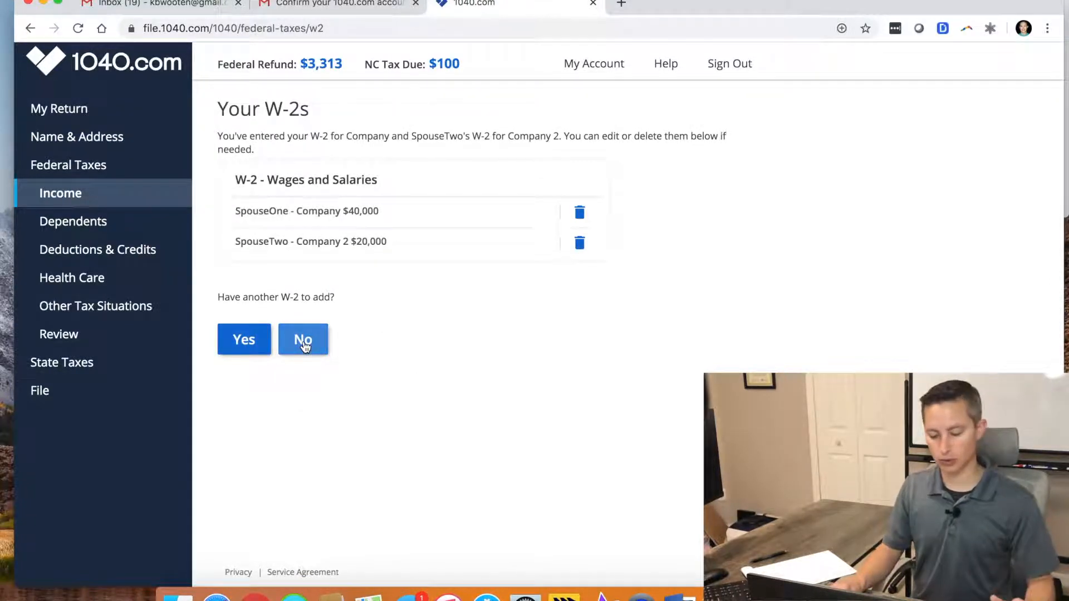
Review the updated $3,313 federal refund and $100 NC tax due beside both listed W-2s.
left_click_drag(219, 64, 480, 68)
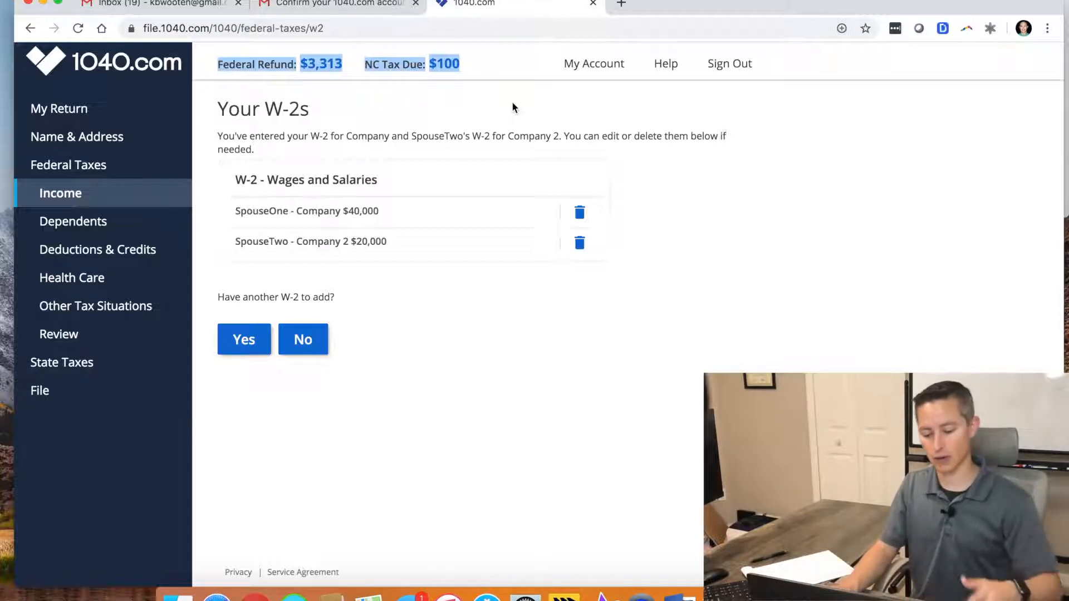
left_click(425, 126)
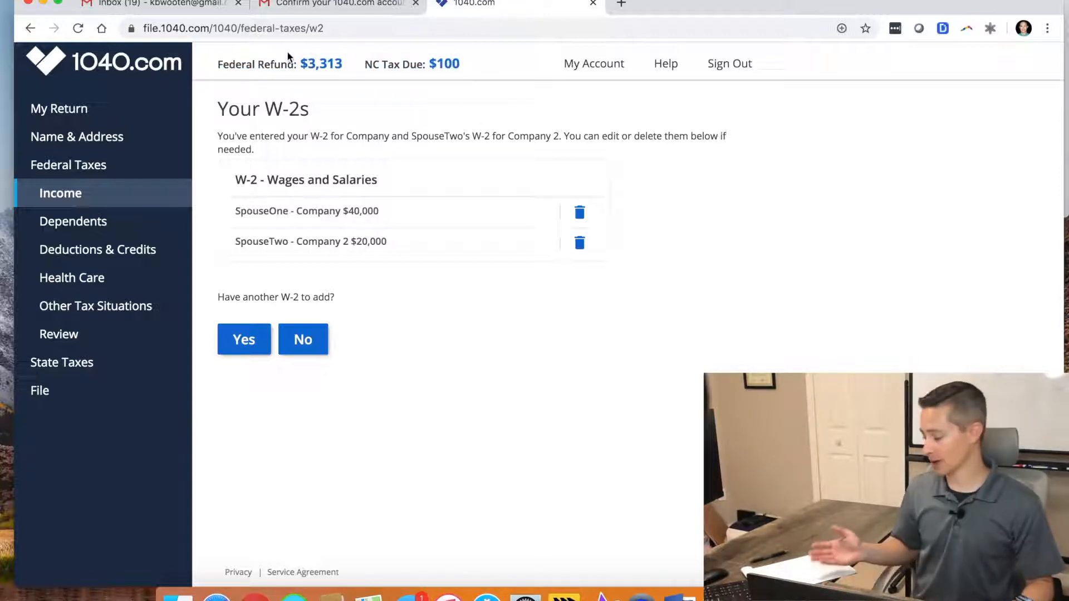
left_click_drag(226, 62, 467, 85)
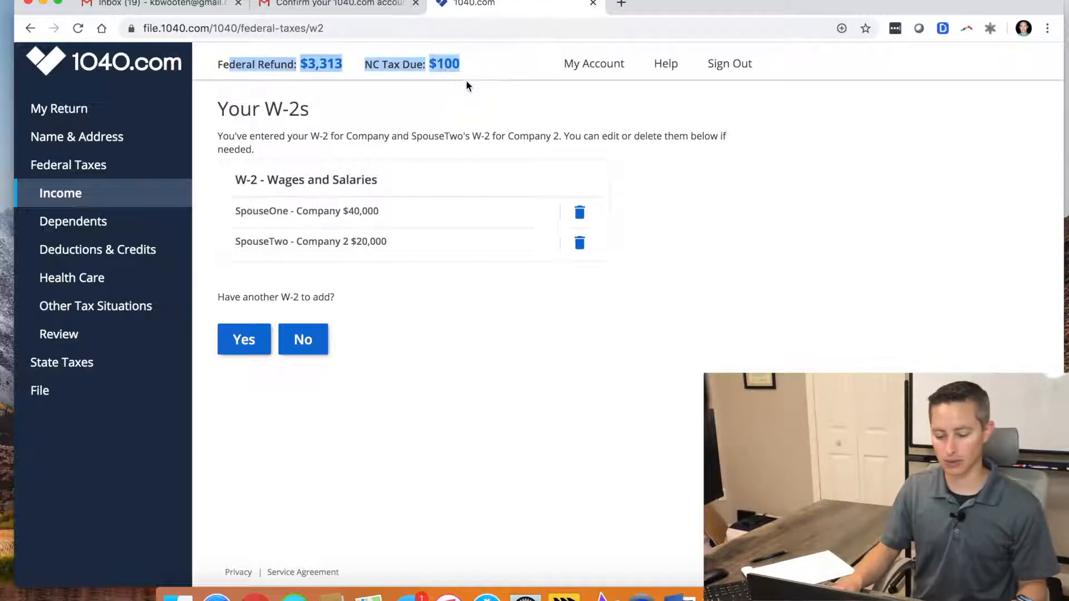
left_click(466, 111)
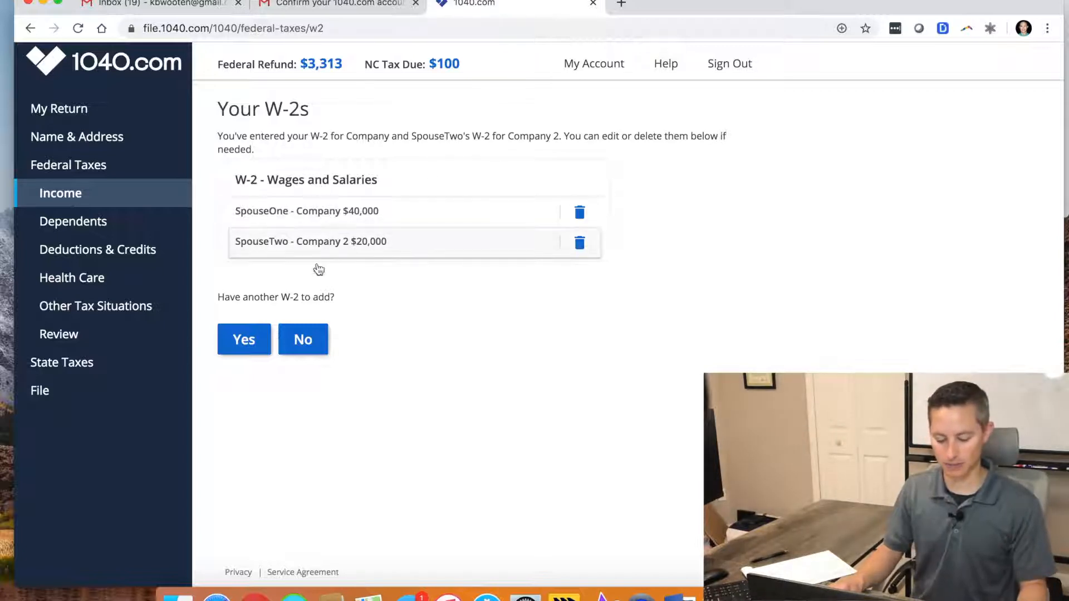
Decline adding more W-2s and open Interest and Dividends from the Your Income page.
left_click(308, 342)
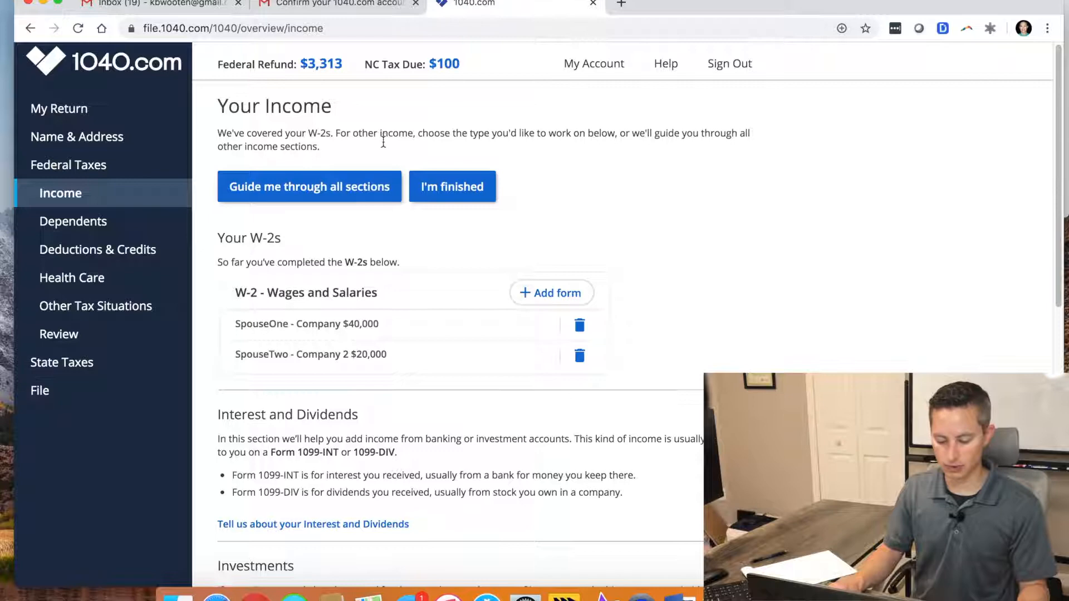
scroll(382, 147, "down", 3)
scroll(356, 260, "down", 2)
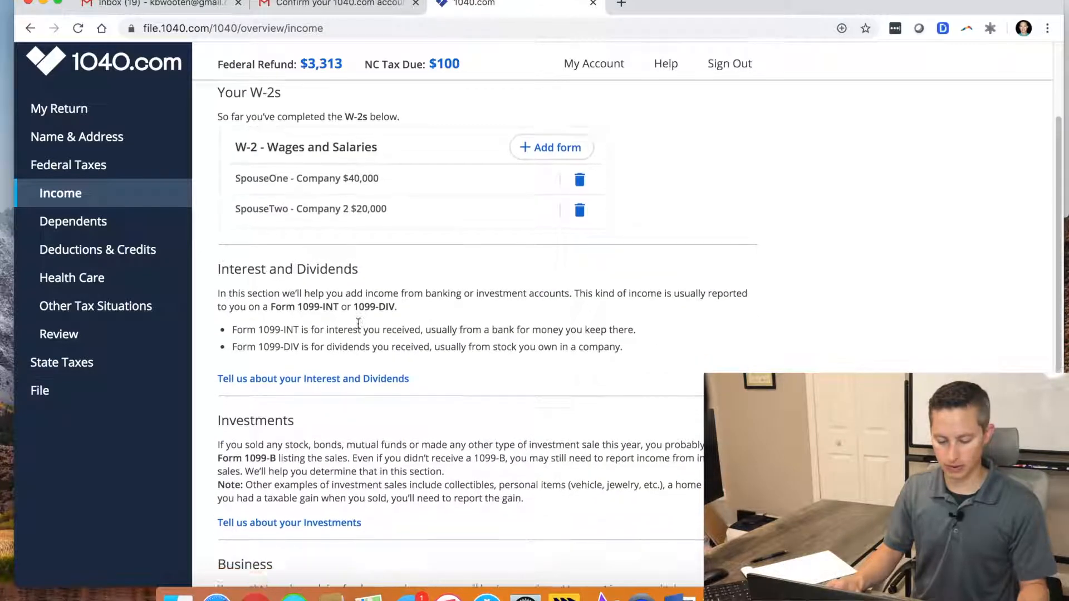
scroll(356, 259, "down", 3)
scroll(350, 258, "up", 6)
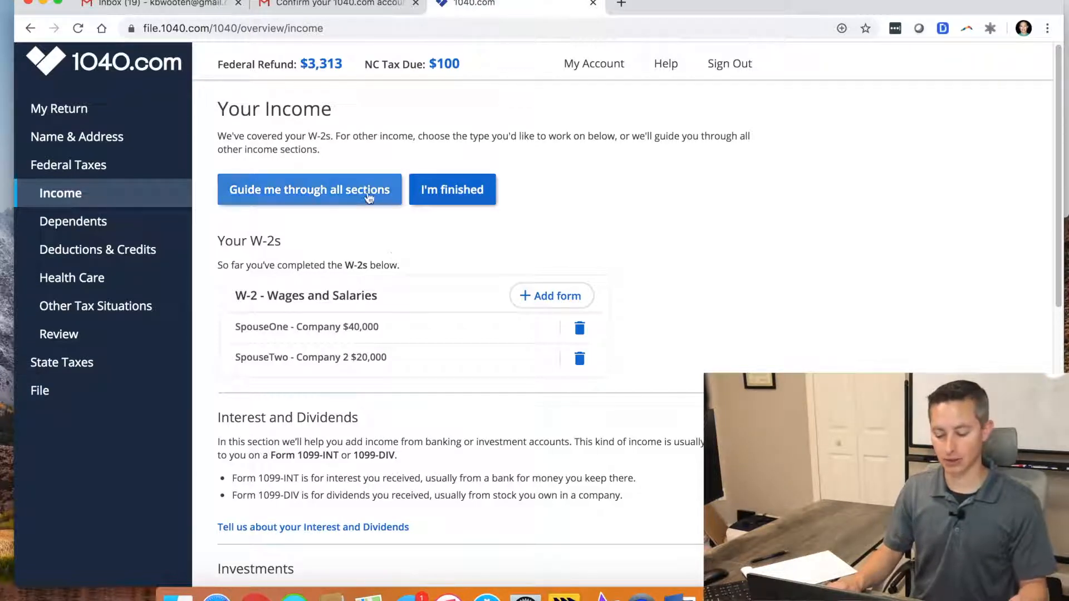
scroll(402, 236, "down", 1)
scroll(402, 232, "down", 10)
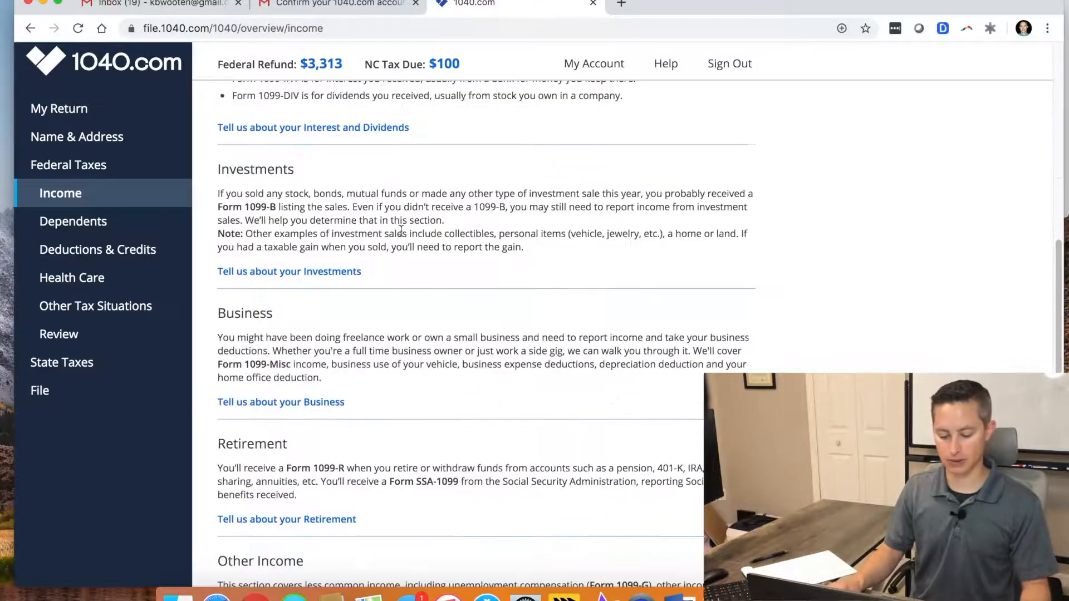
scroll(376, 225, "up", 7)
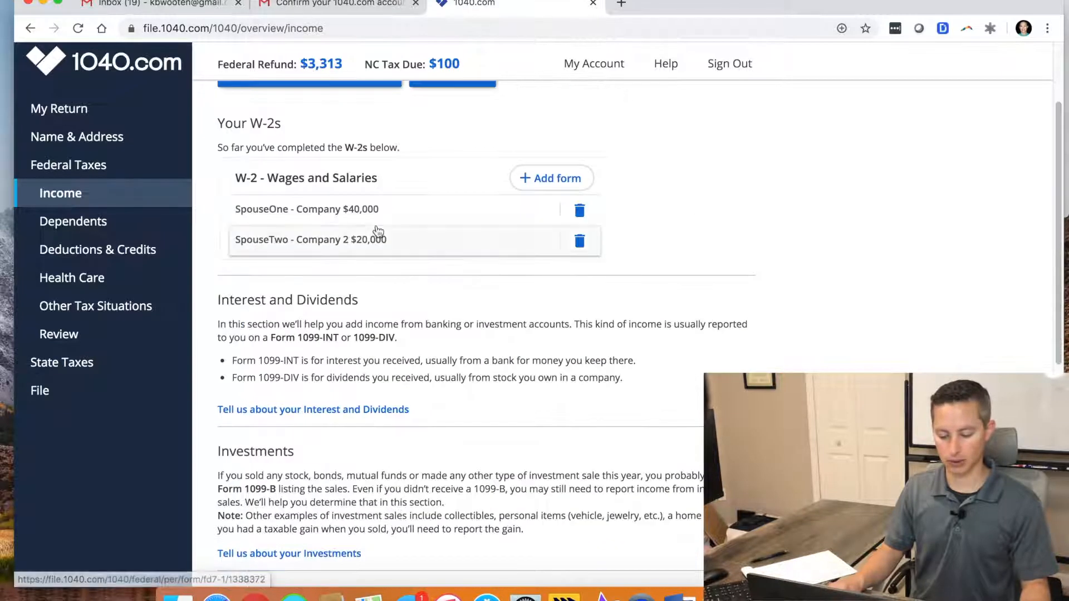
left_click(345, 409)
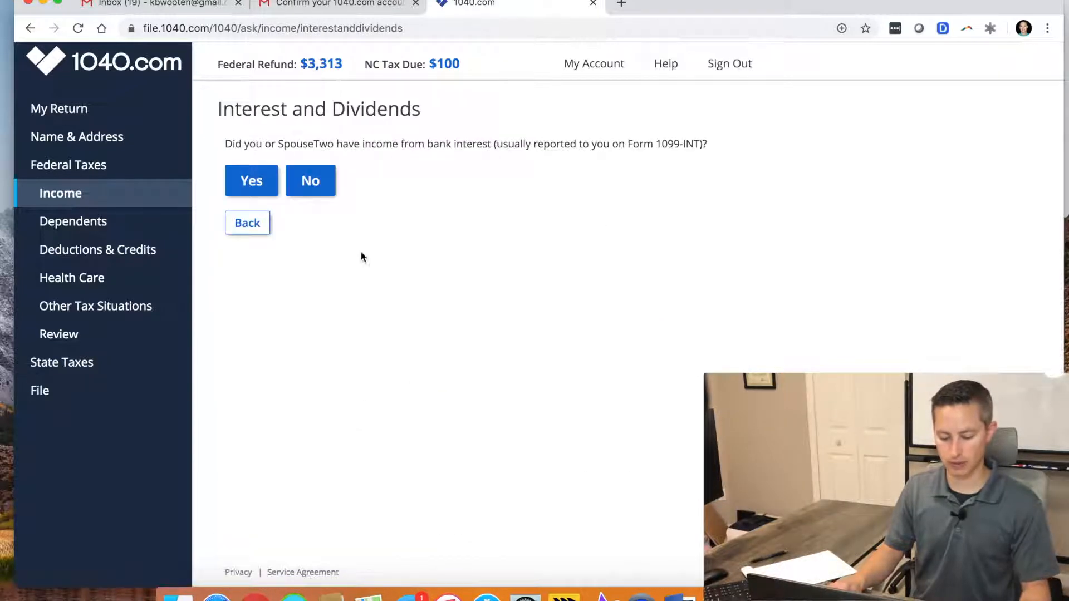
Confirm bank interest income and start a 1099-INT belonging to both spouses.
left_click(273, 183)
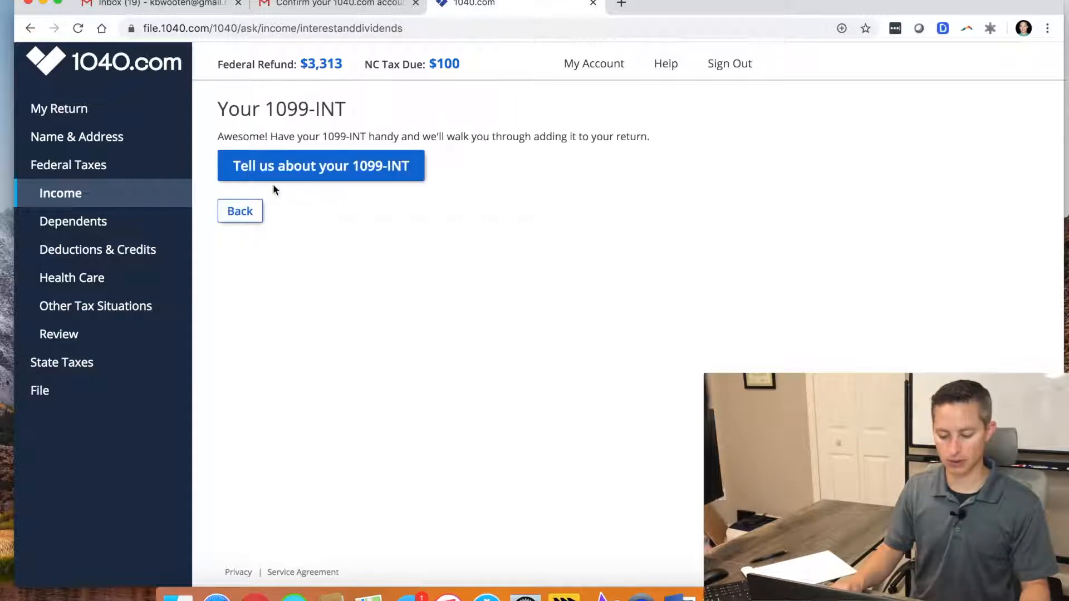
left_click(292, 168)
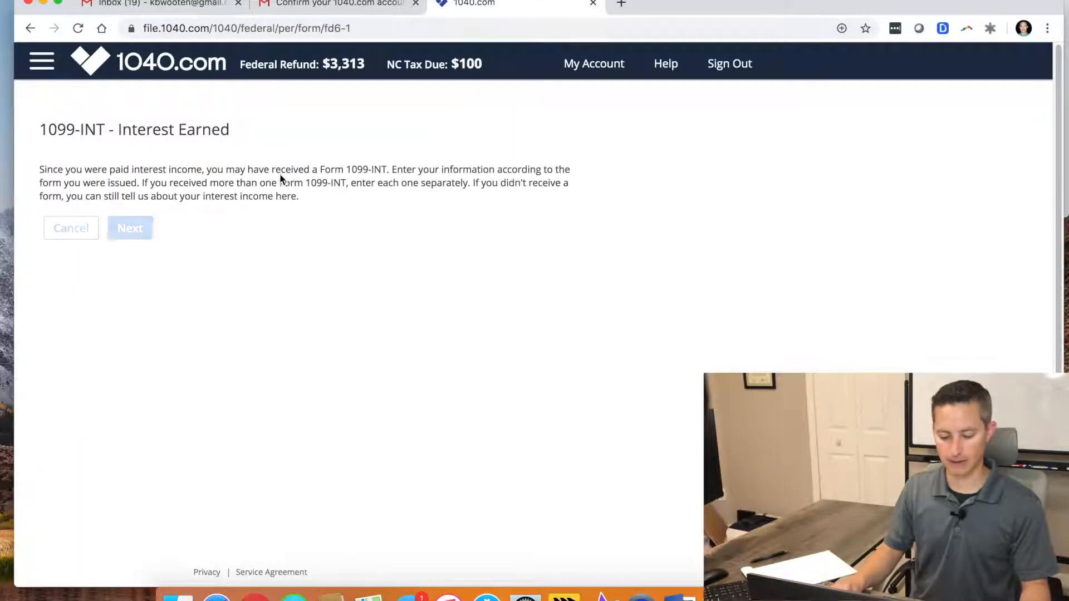
left_click(136, 229)
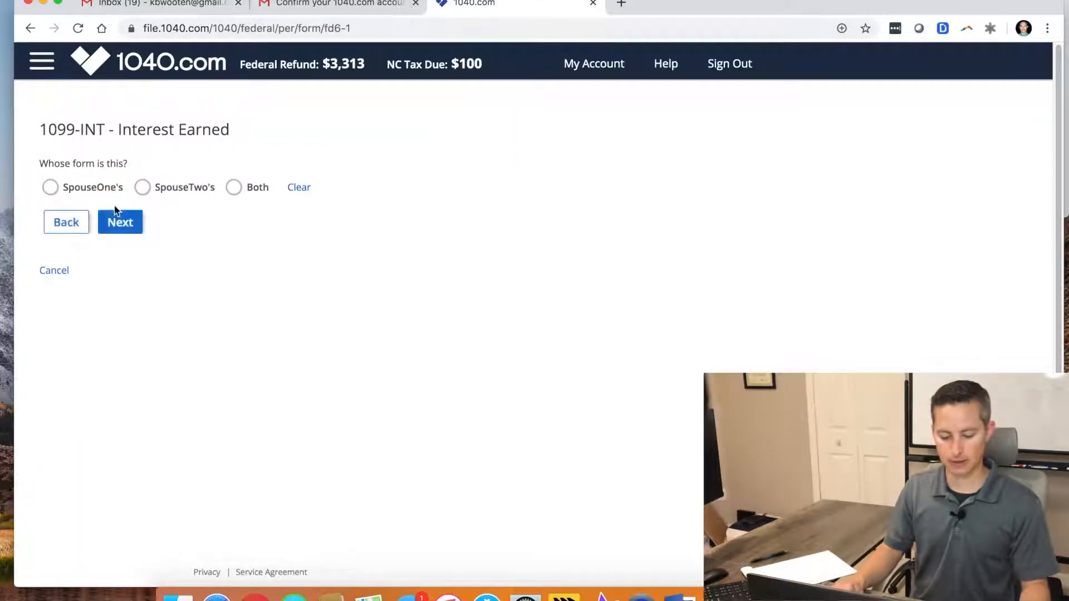
left_click(245, 192)
left_click(121, 223)
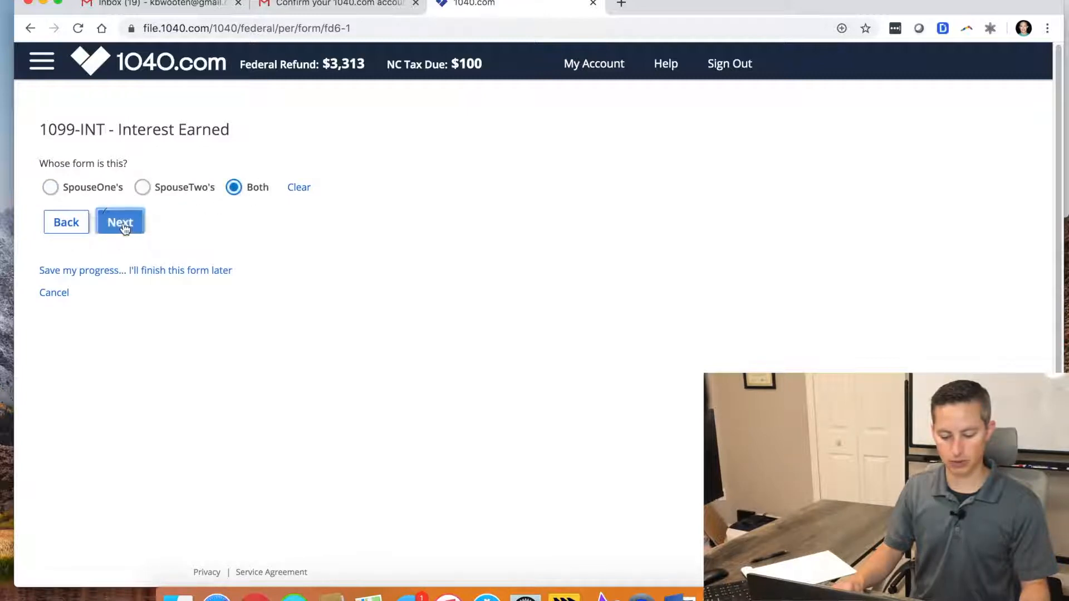
Enter payer 'Ally' with no payer TIN, account number or routing number.
left_click(128, 221)
type("Ally")
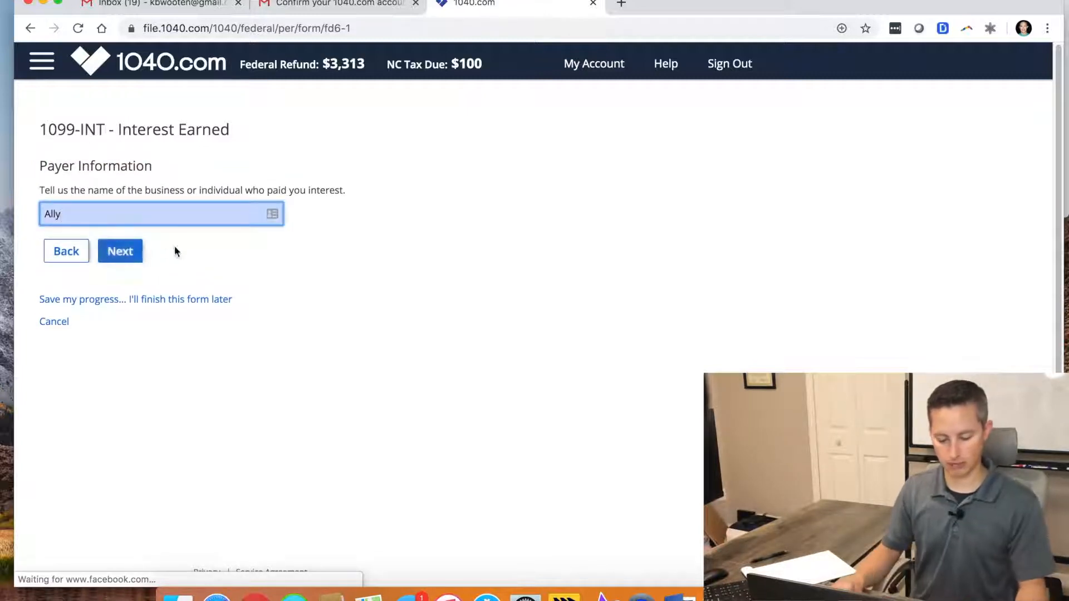
key("Return")
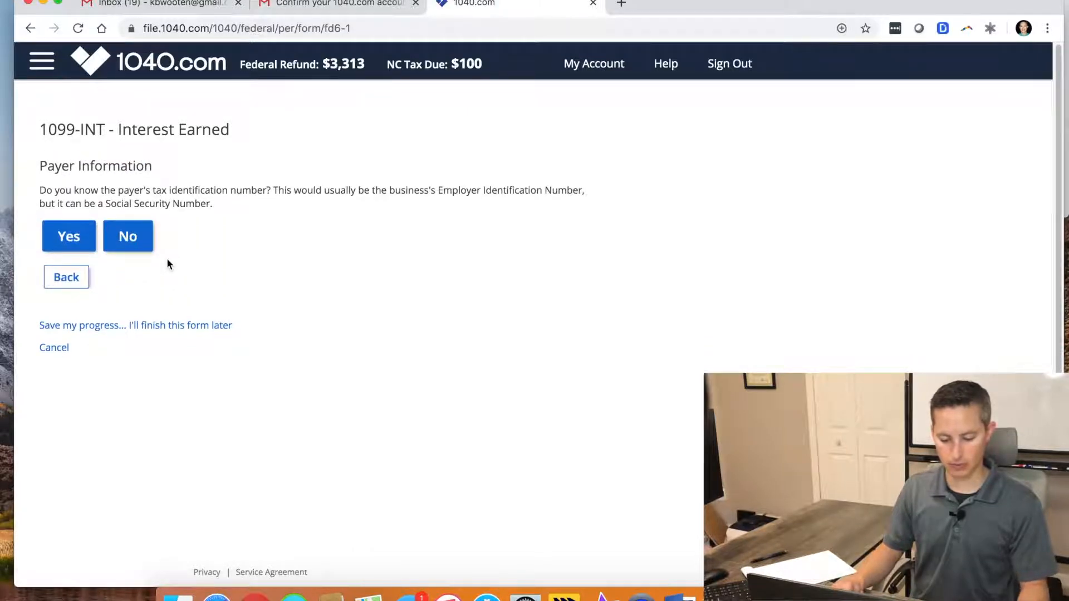
left_click(146, 244)
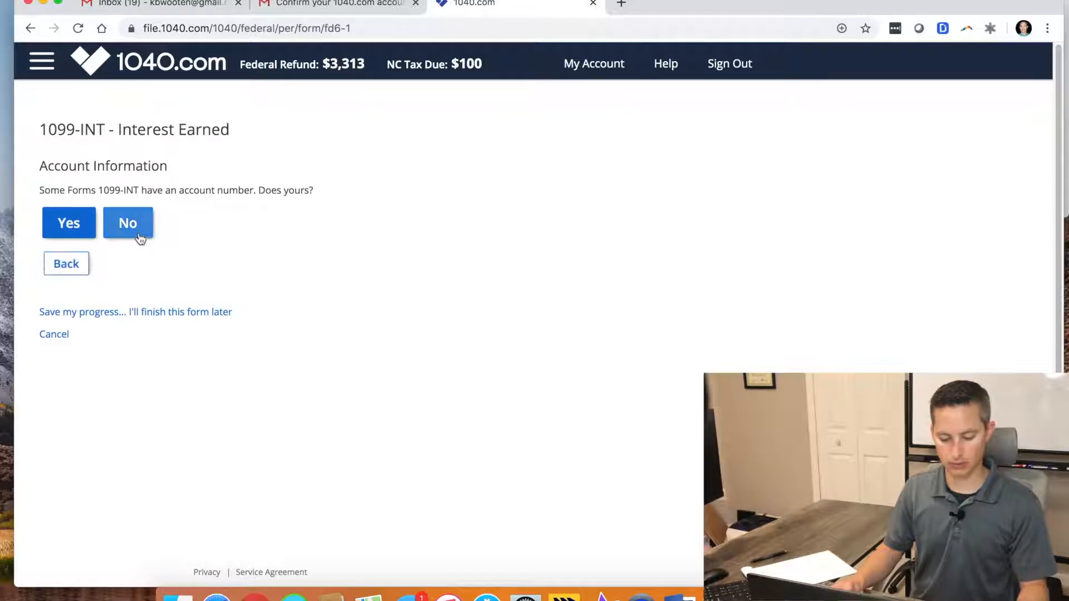
left_click(138, 239)
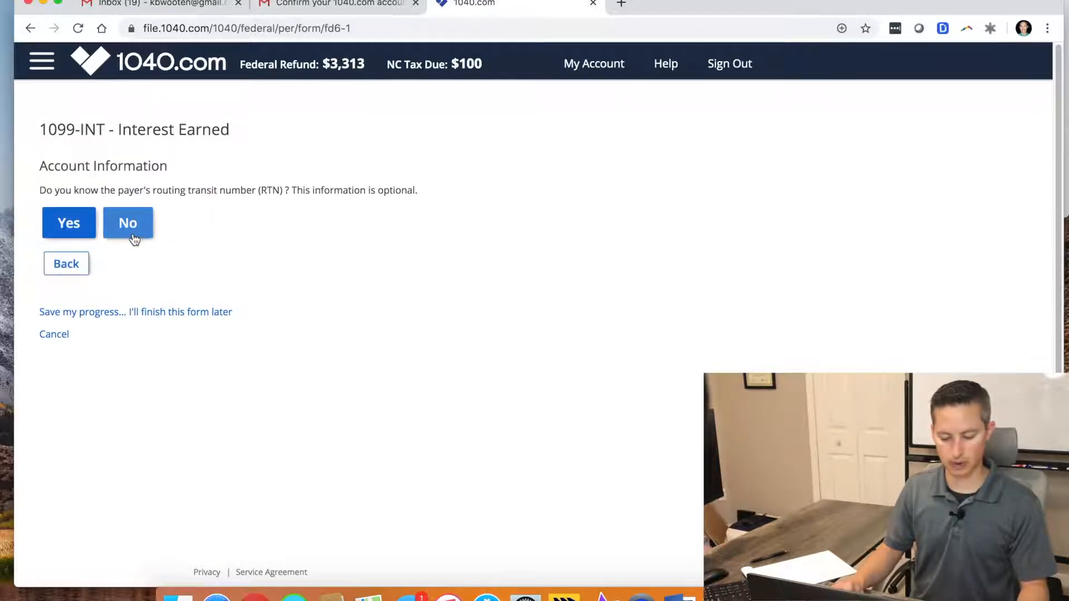
left_click(134, 235)
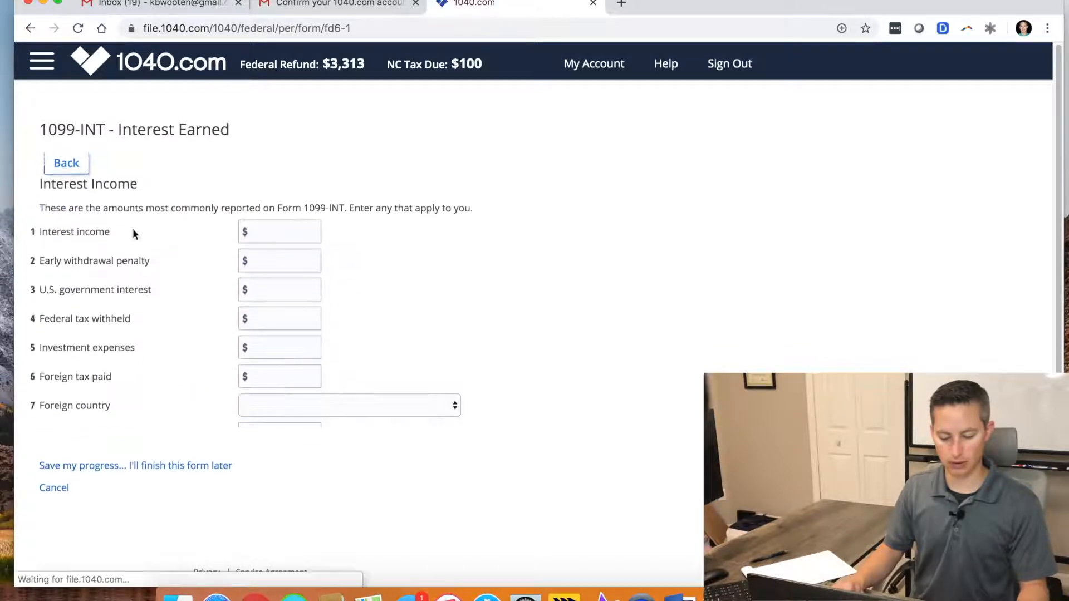
Enter $200 of interest income on the Ally 1099-INT.
left_click(266, 214)
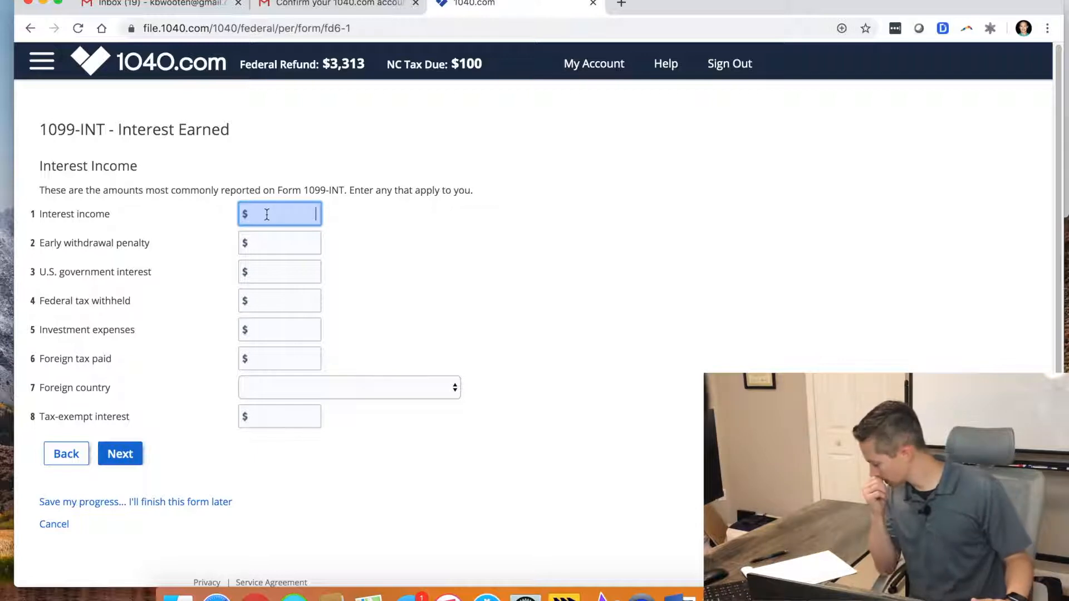
type("200")
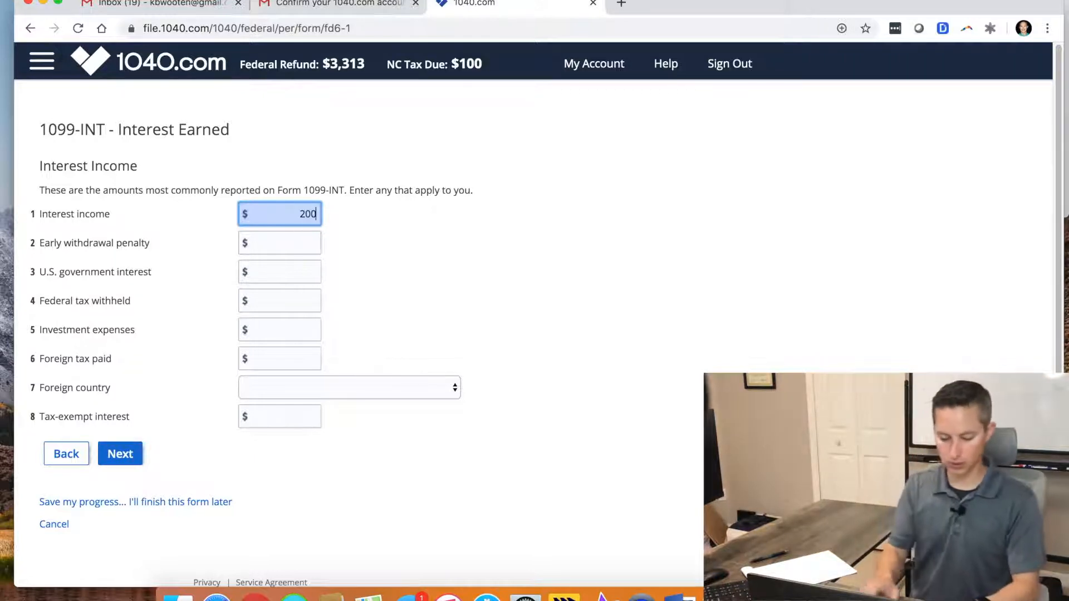
key("Tab")
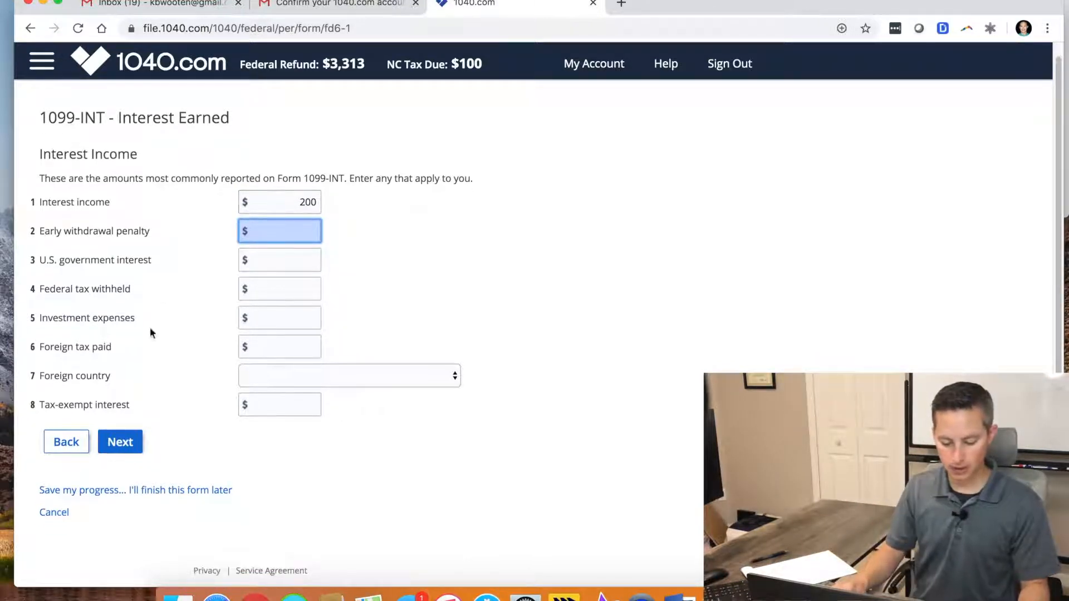
left_click(120, 454)
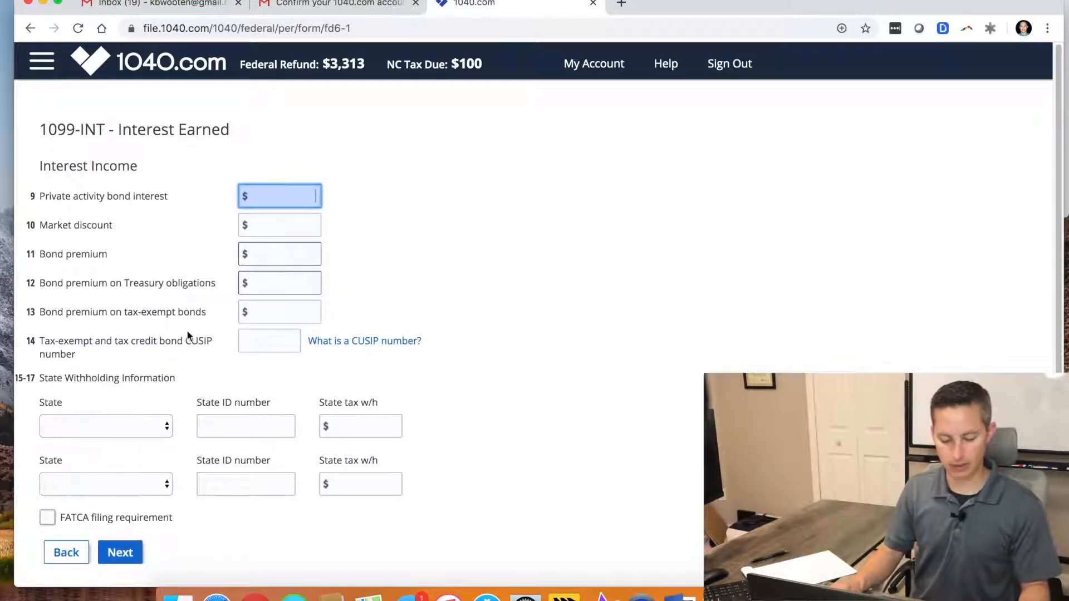
scroll(137, 351, "down", 2)
left_click(113, 442)
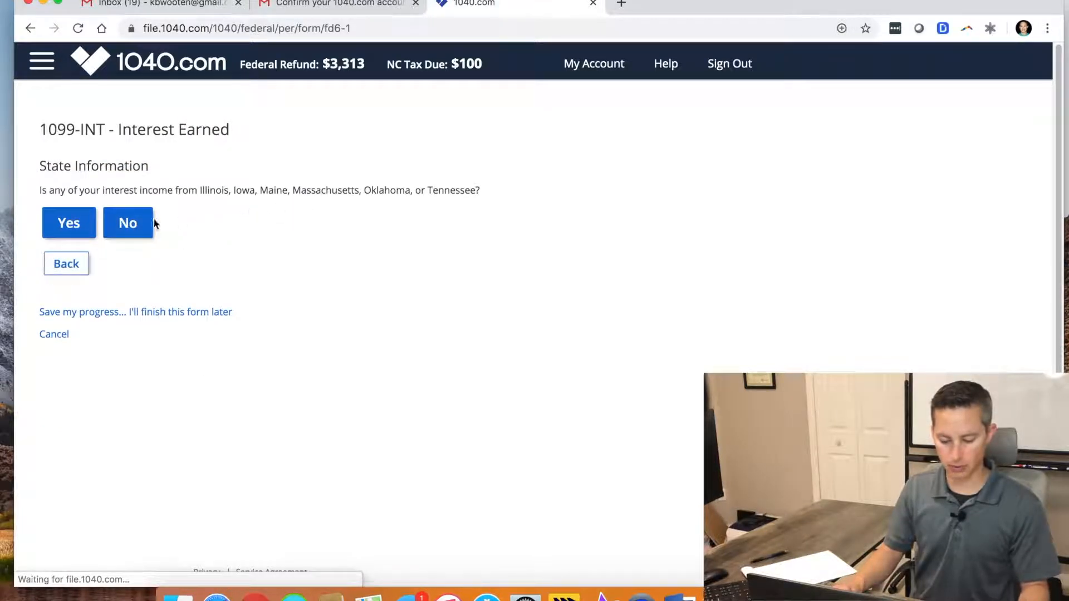
Answer No to the state and seller-financed mortgage questions, save, and report no more interest.
left_click(127, 223)
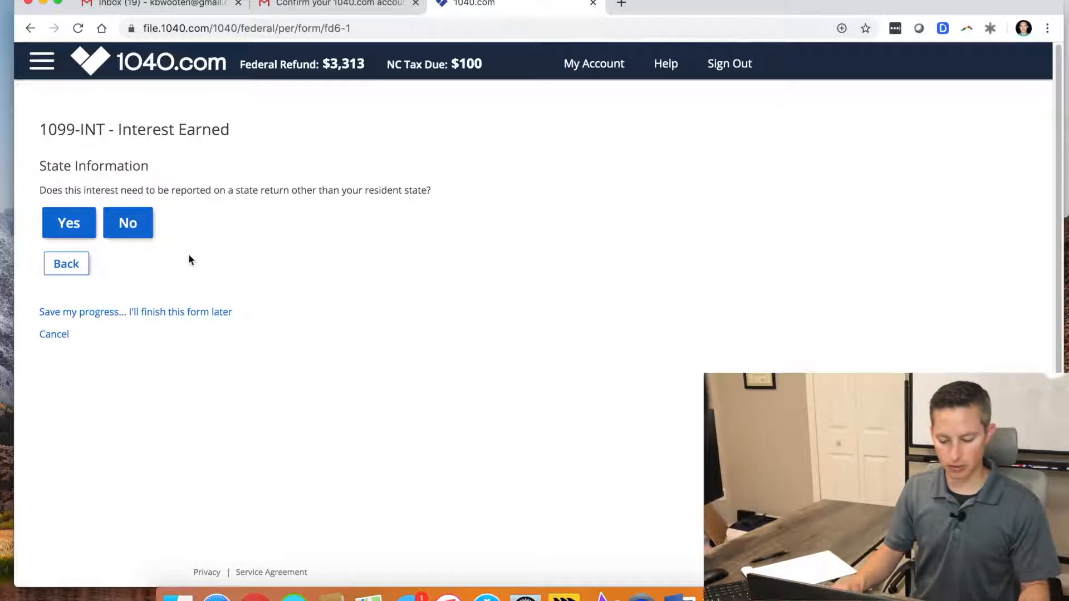
left_click(146, 232)
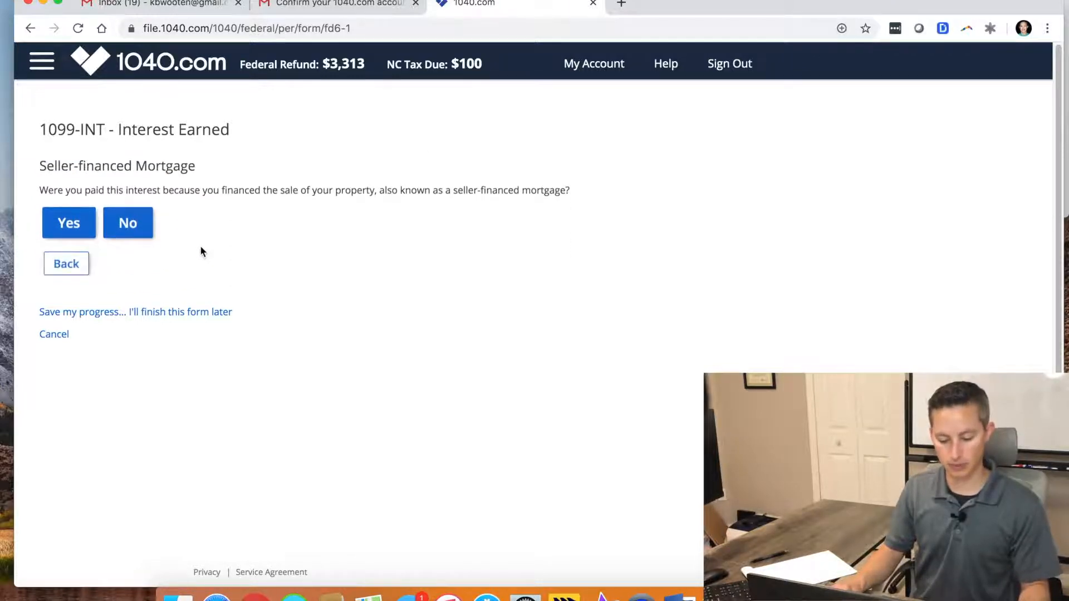
left_click(142, 232)
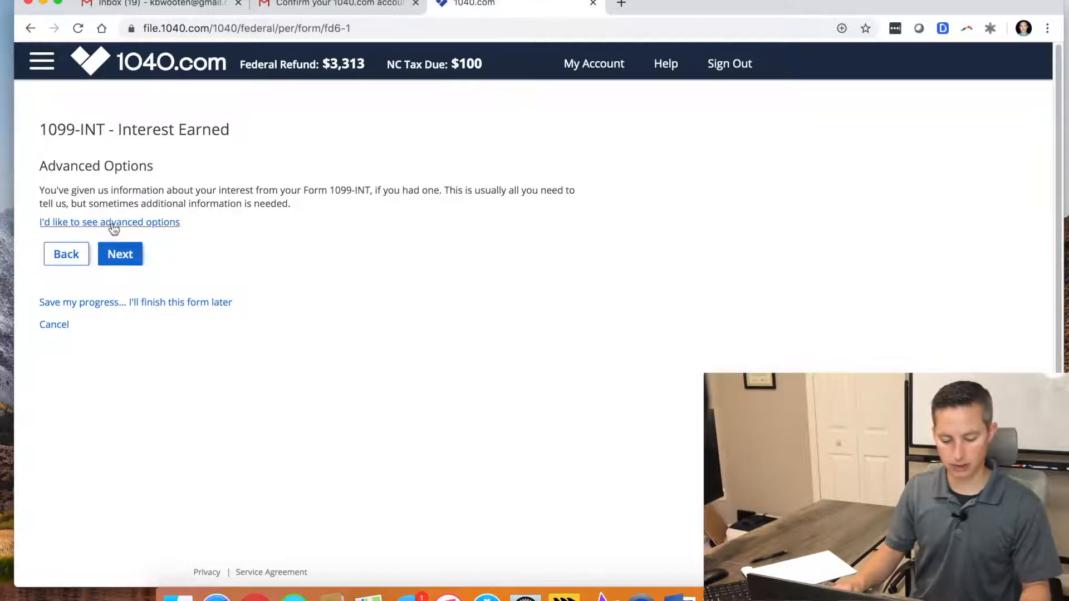
left_click(121, 252)
left_click(124, 228)
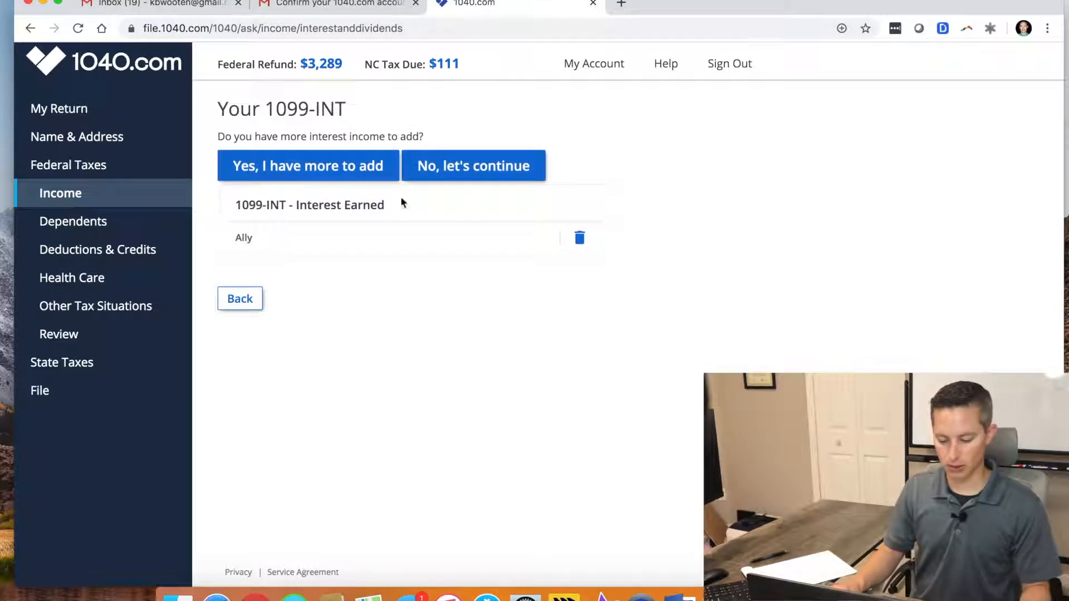
left_click(445, 168)
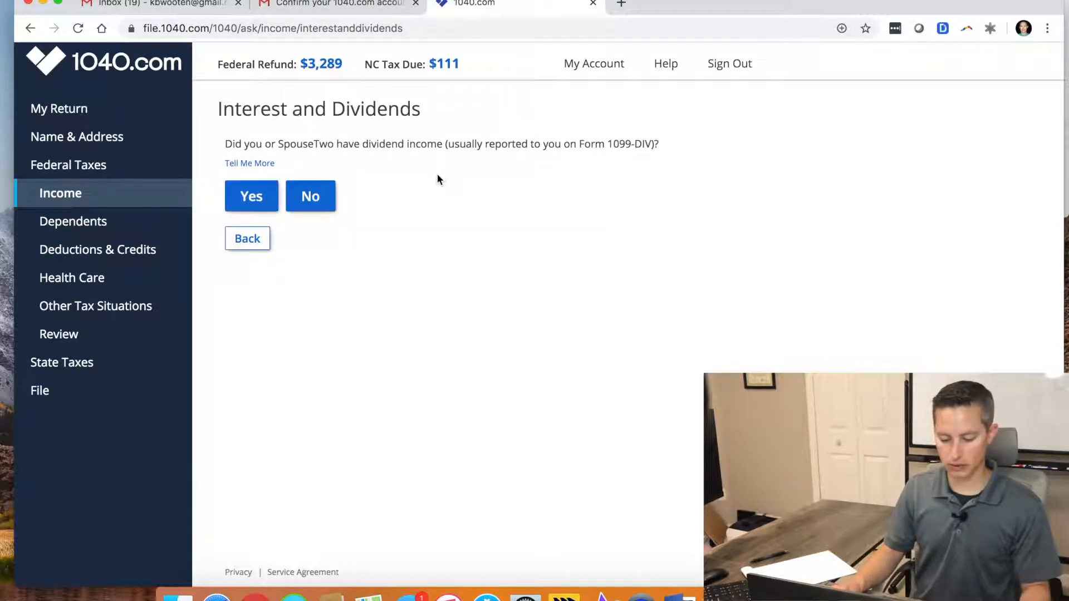
Report no dividend income and open the Business section from Your Income.
left_click(312, 198)
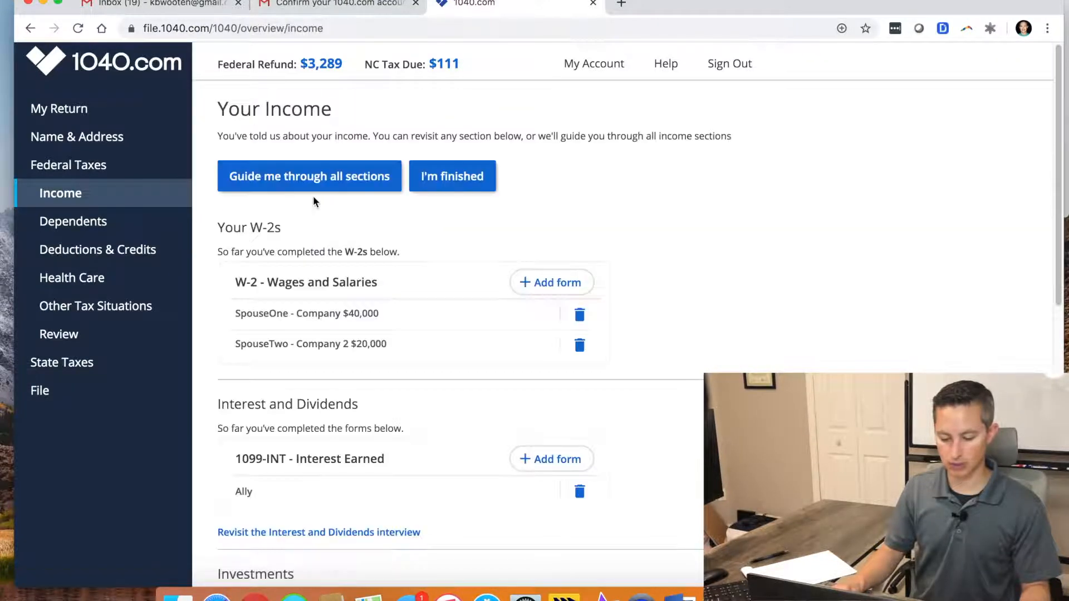
scroll(338, 224, "down", 3)
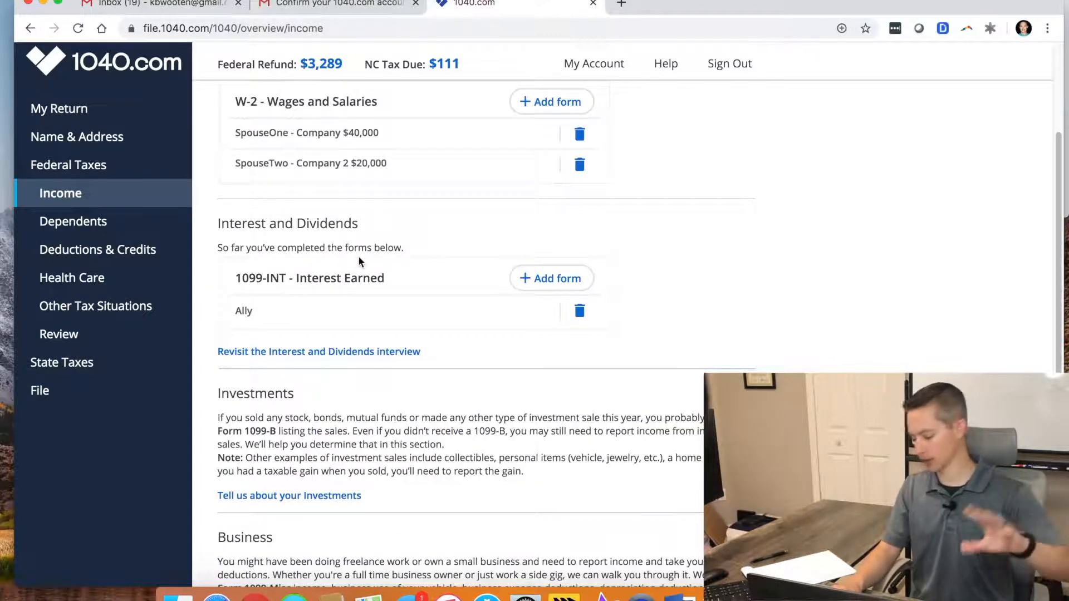
scroll(358, 260, "down", 4)
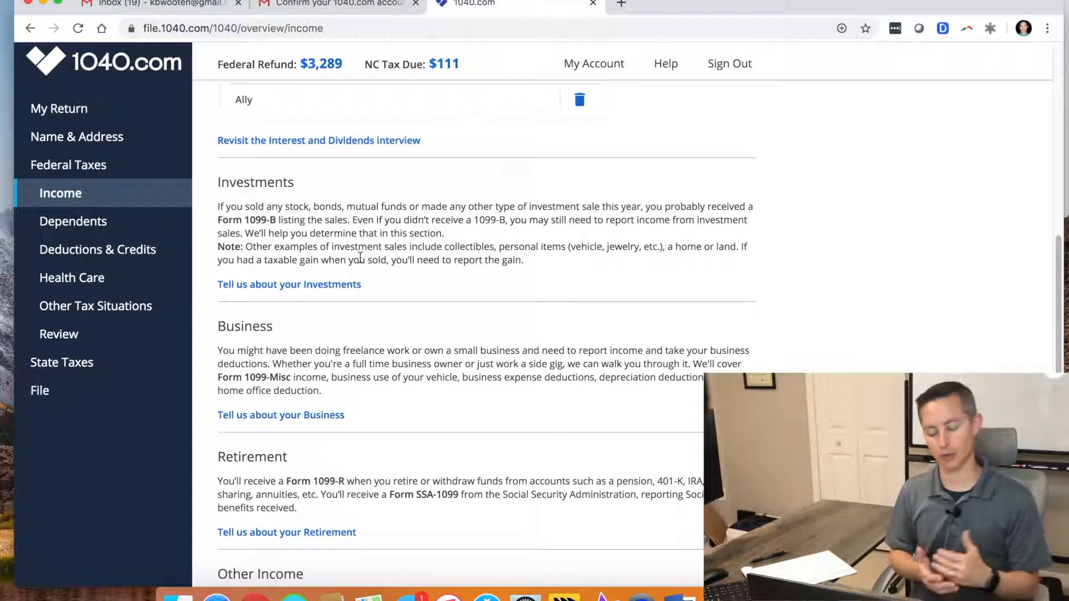
left_click(268, 417)
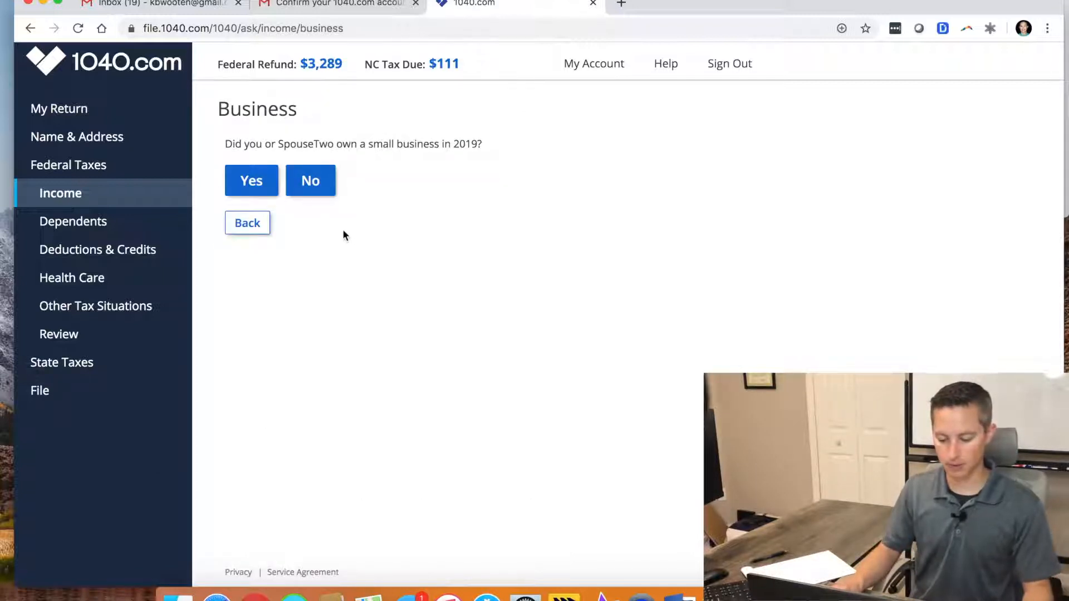
Confirm a 2019 small business and assign the business form to SpouseTwo.
left_click(272, 181)
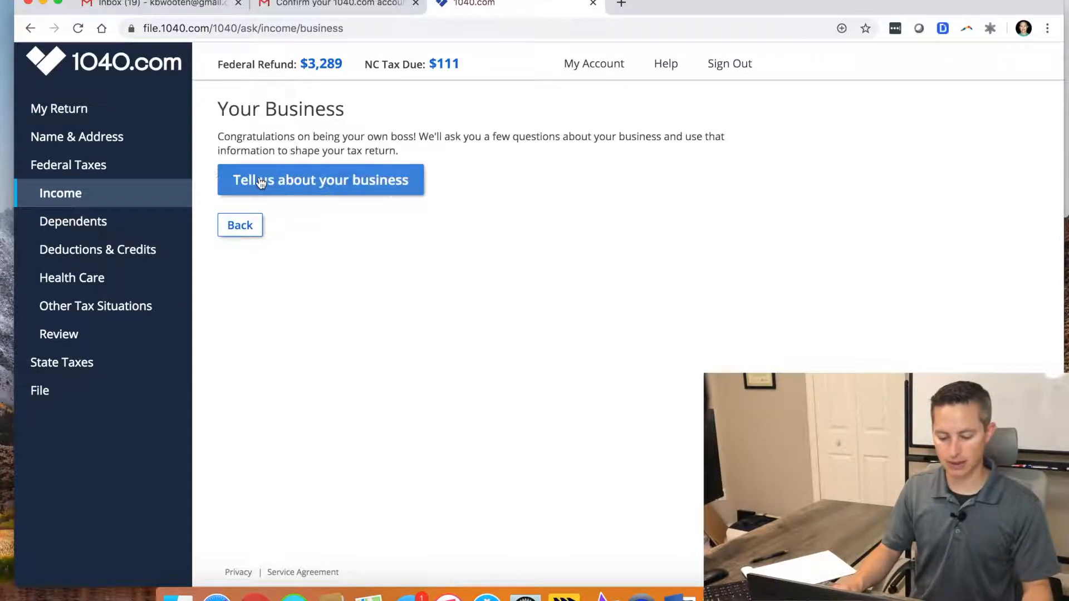
left_click(327, 186)
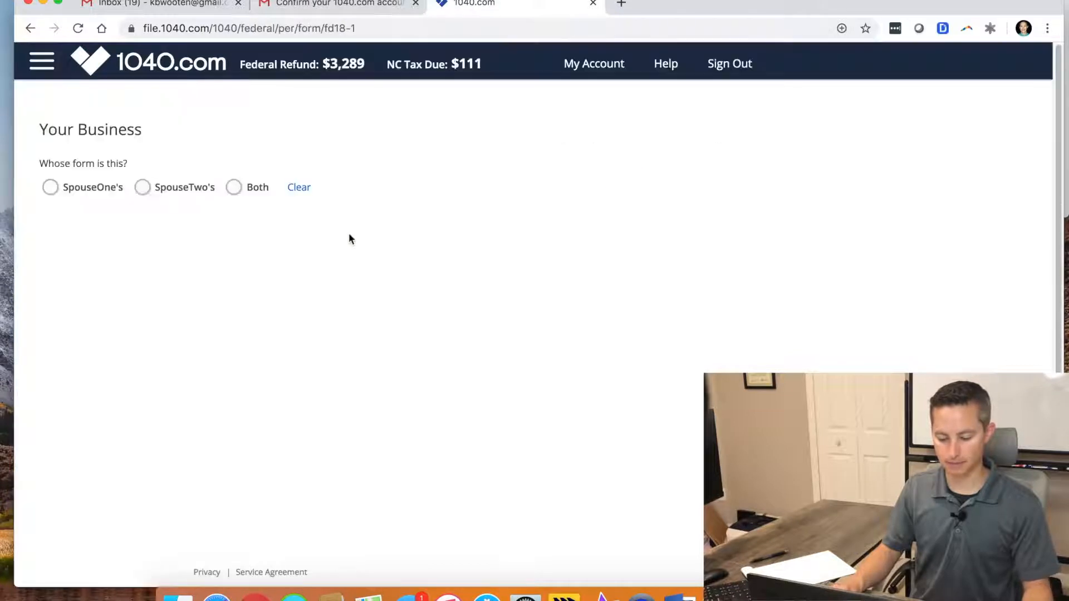
left_click(158, 189)
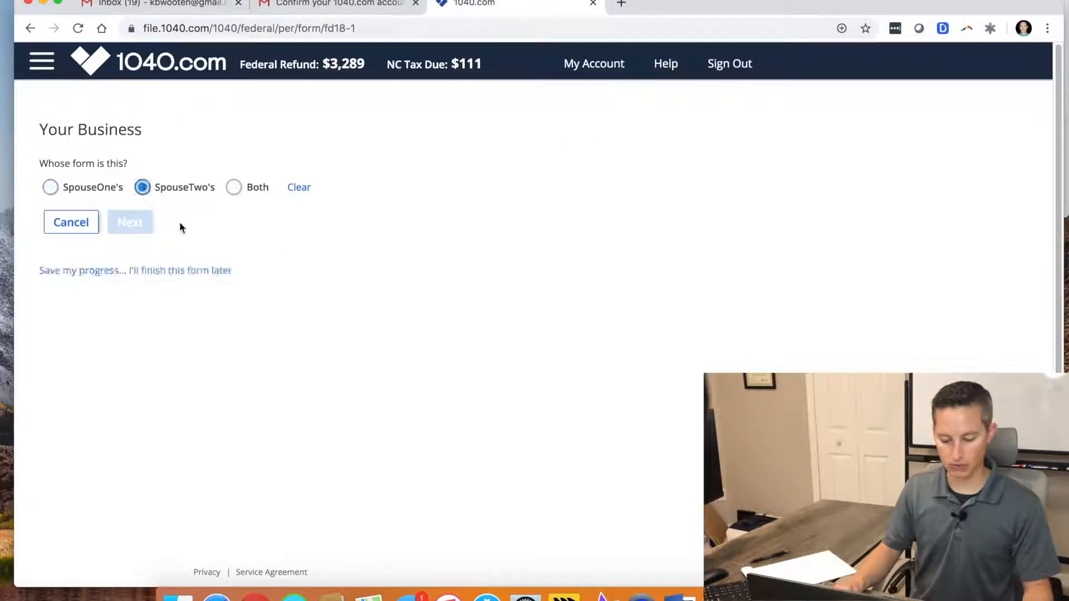
left_click(139, 225)
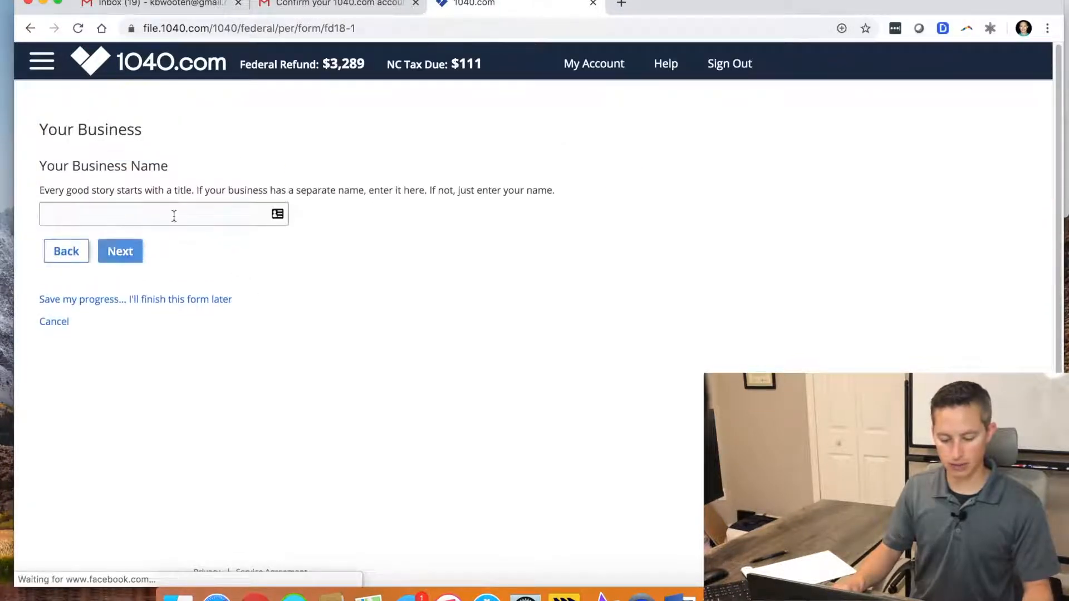
Name the business after the second spouse, indicate no EIN, and describe it as 'Makeup Sales'.
left_click(174, 215)
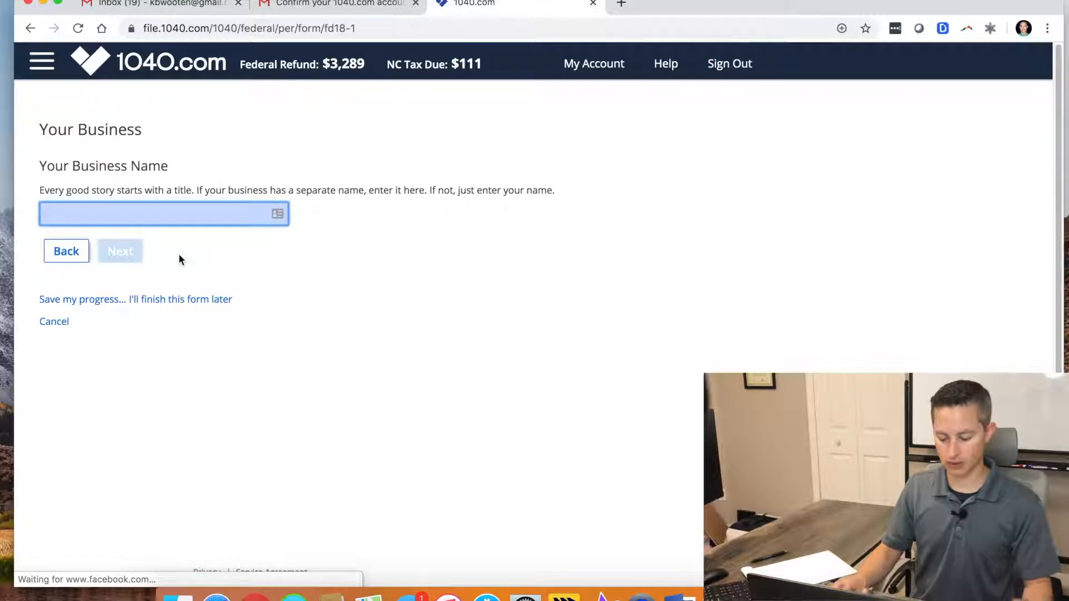
type("Spousetwo")
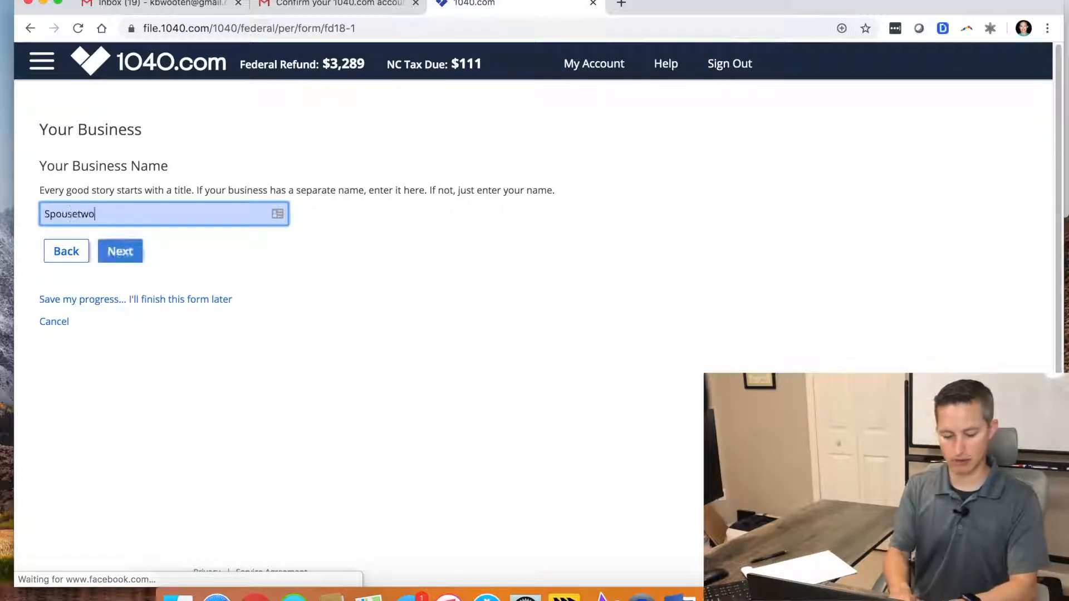
type(" Smith")
left_click(125, 251)
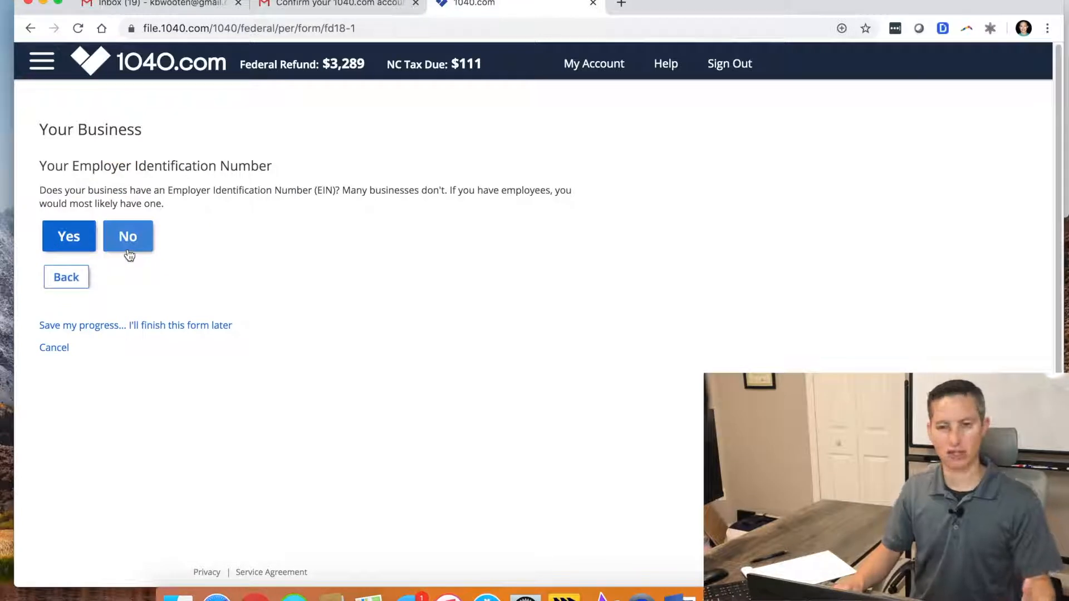
left_click(127, 251)
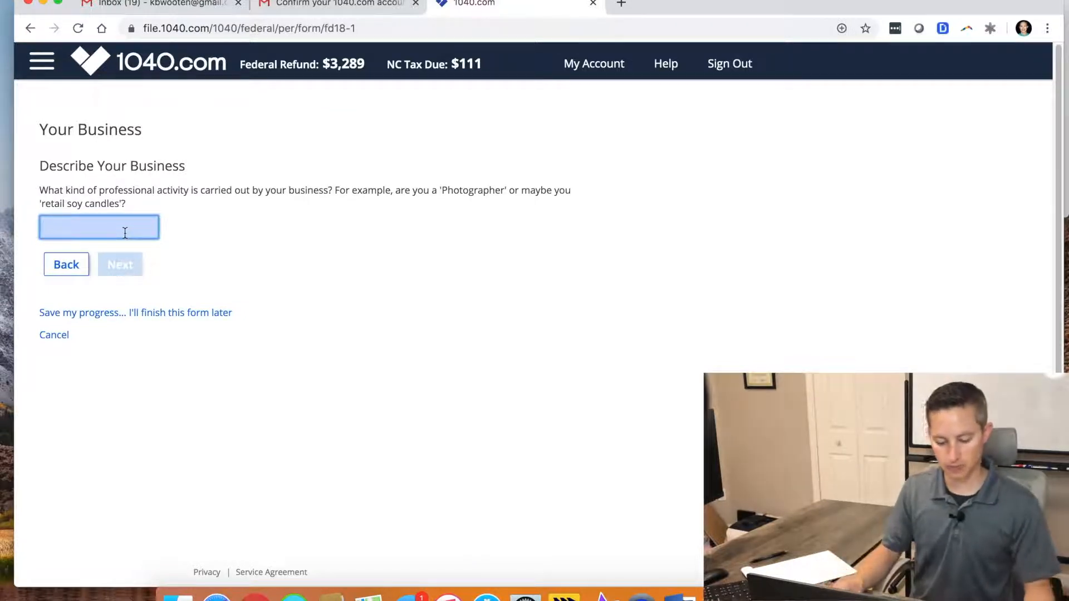
type("Makeup Sales")
left_click(127, 263)
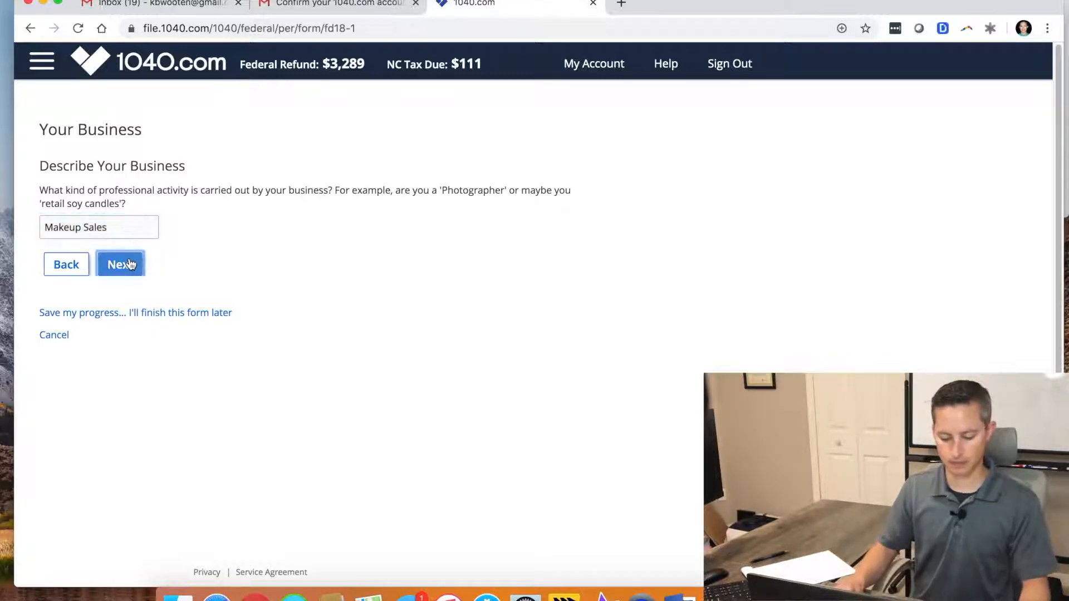
left_click(127, 227)
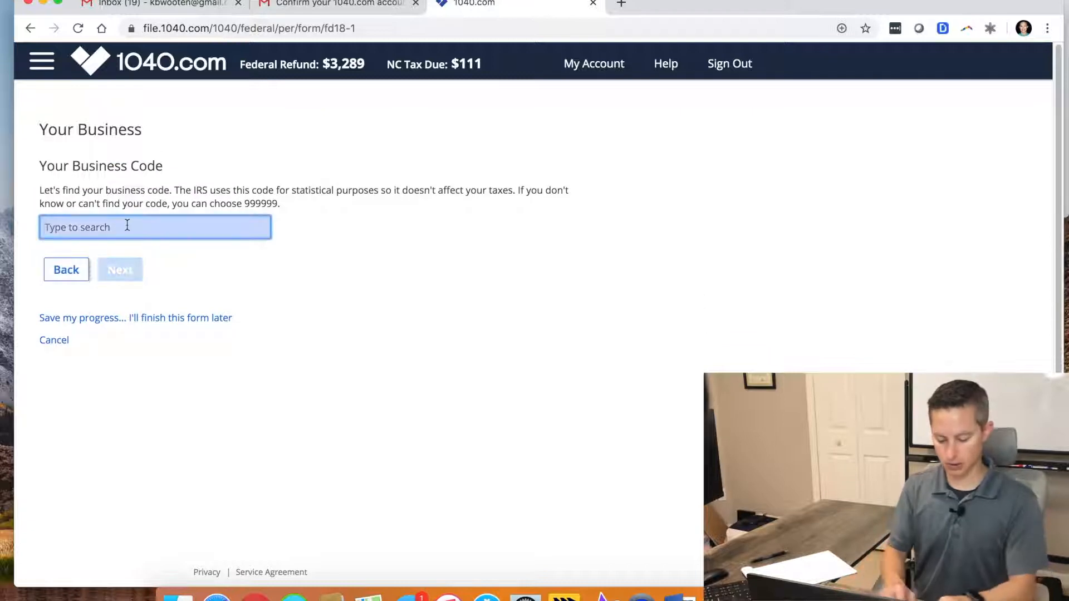
Search 'beaut' and select business code 446120 Cosmetics, beauty supplies, & perfume stores.
type("make")
type("sup")
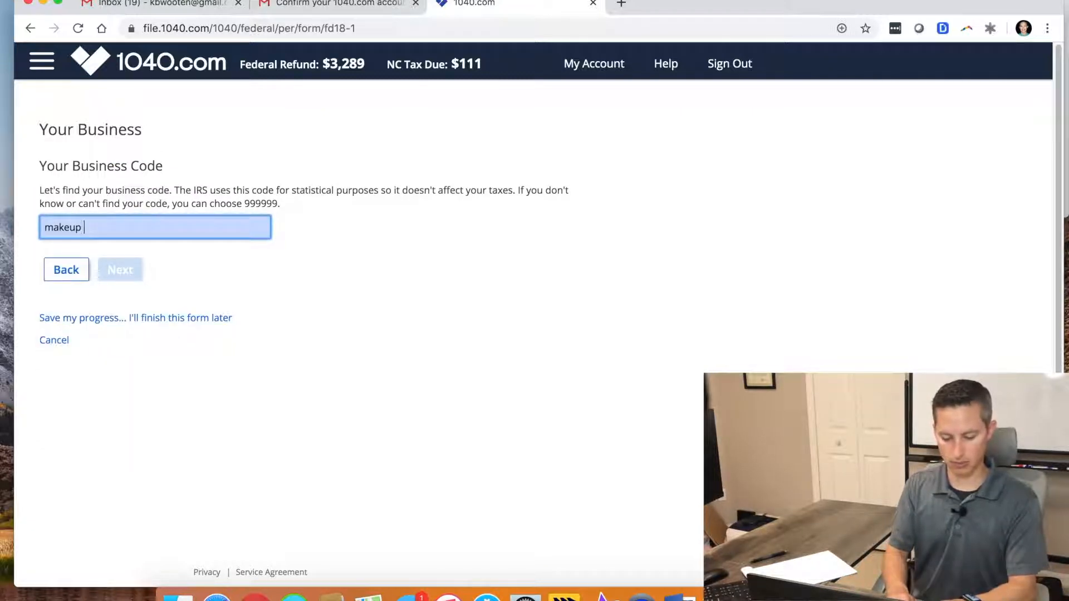
key("BackSpace")
key("BackSpace")
key("BackSpace")
key("BackSpace")
key("BackSpace")
type("sales")
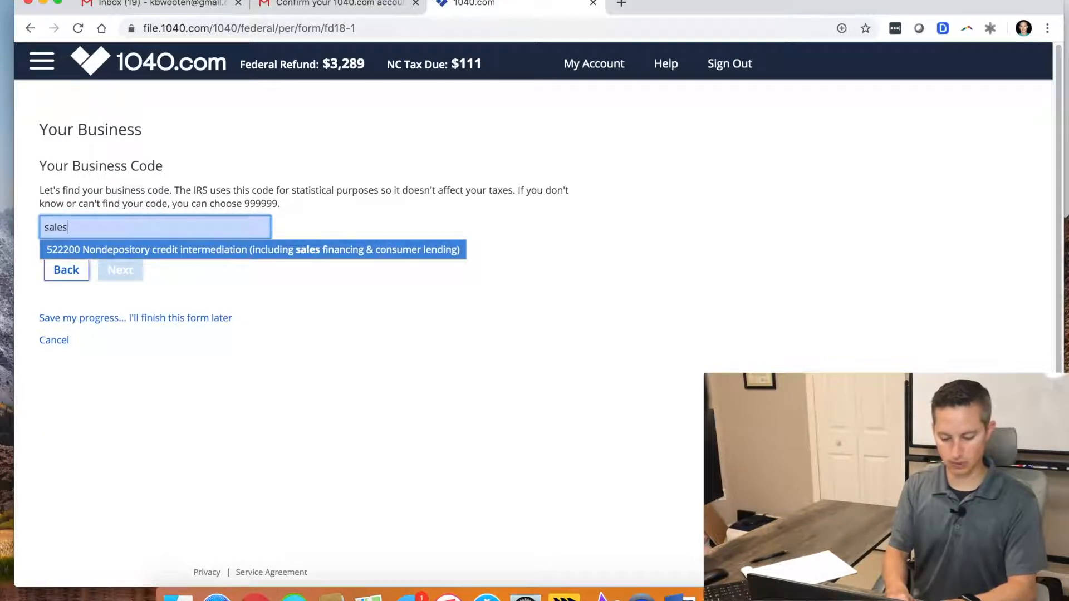
key("BackSpace")
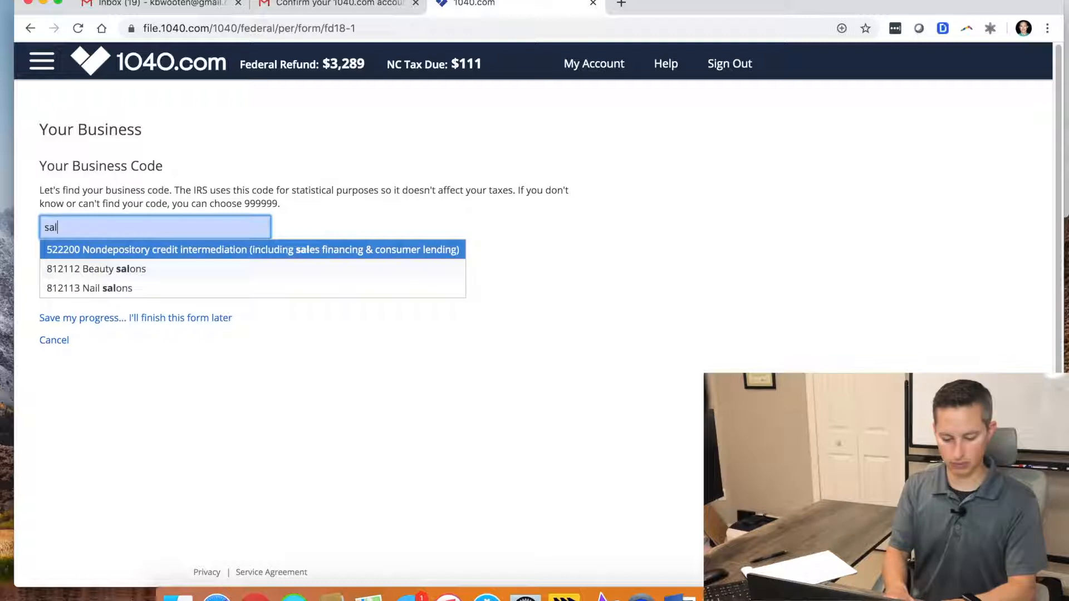
key("BackSpace")
key("BackSpace")
key("BackSpace")
type("beaut")
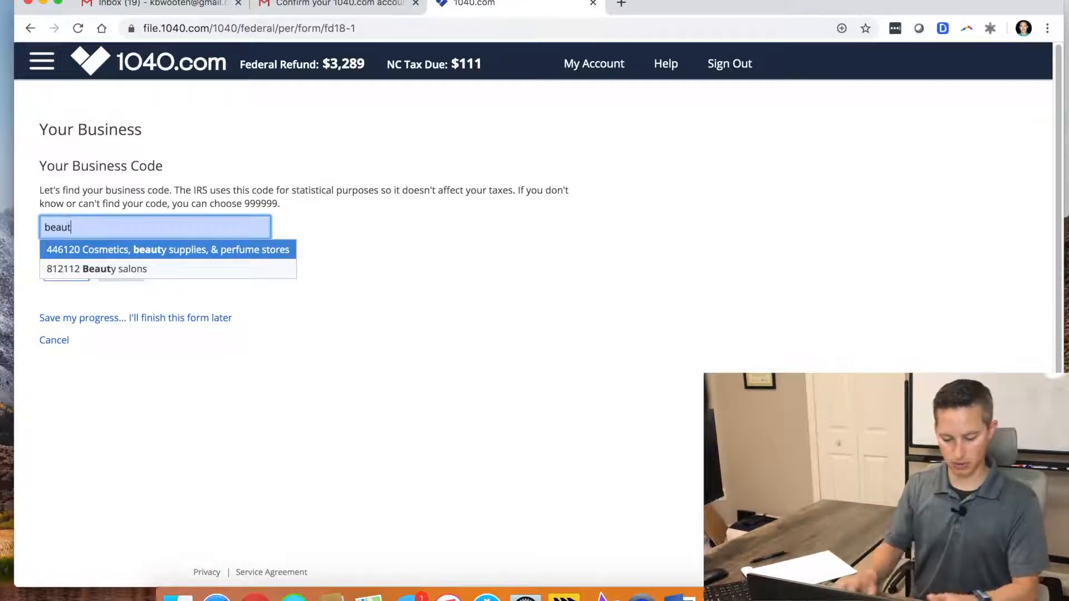
left_click(205, 255)
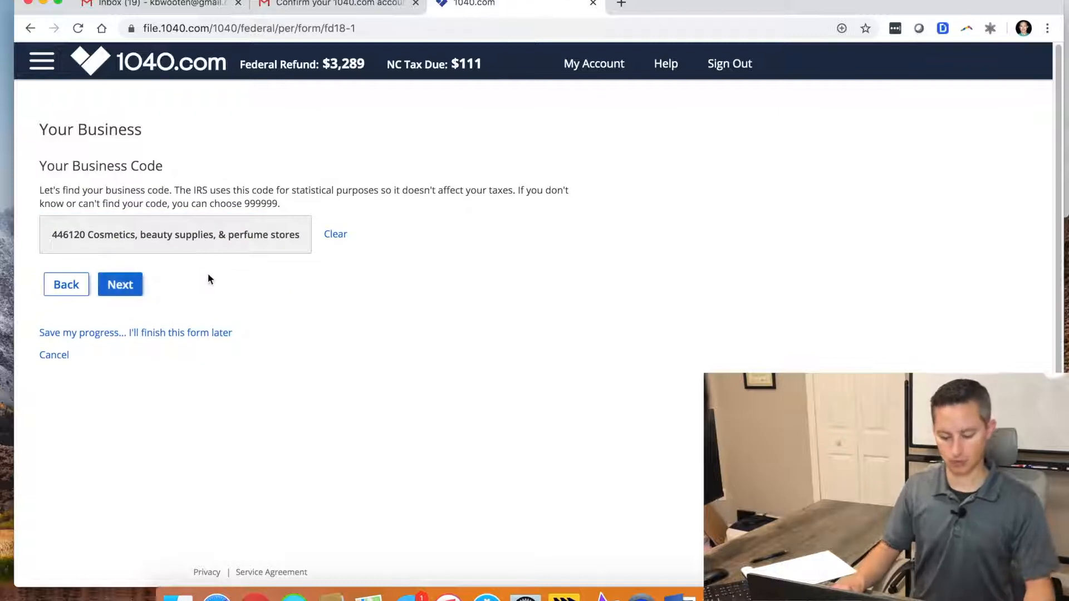
left_click(132, 285)
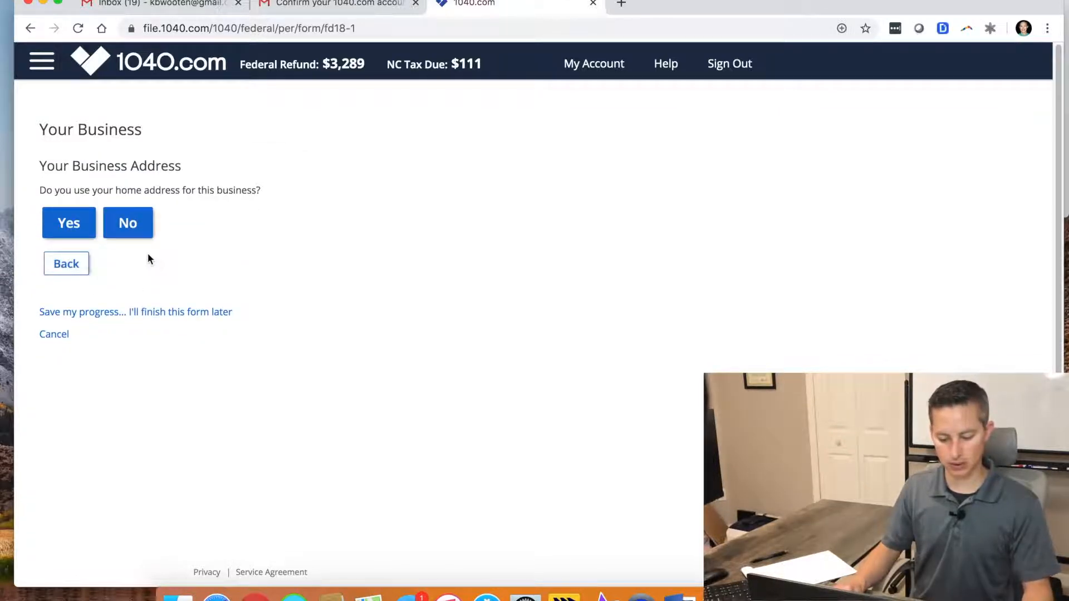
Confirm the business uses the home address and has income beyond the 1099-Misc.
left_click(91, 233)
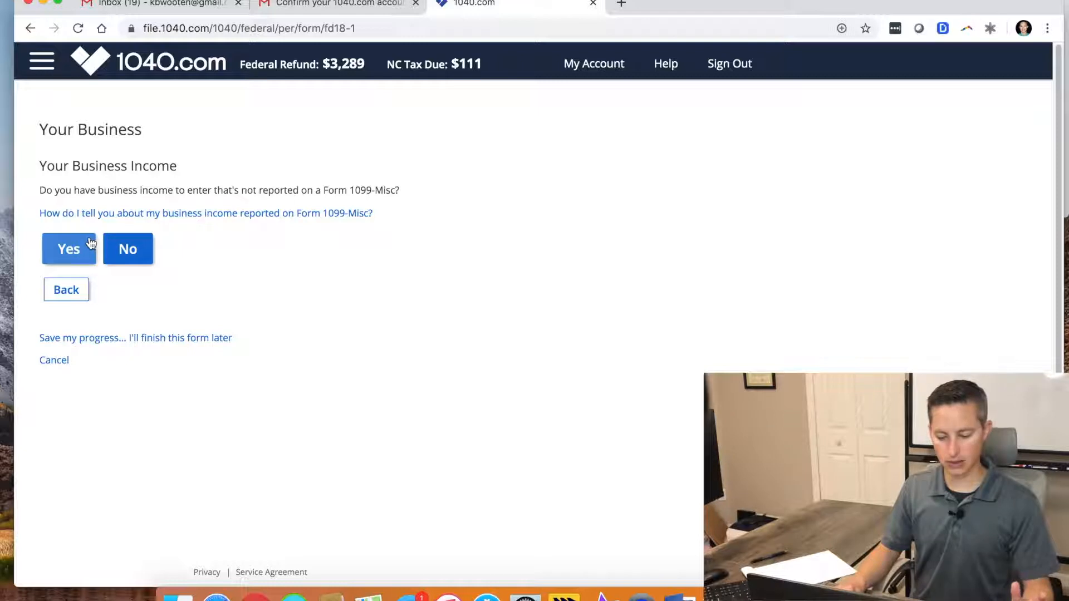
left_click(79, 247)
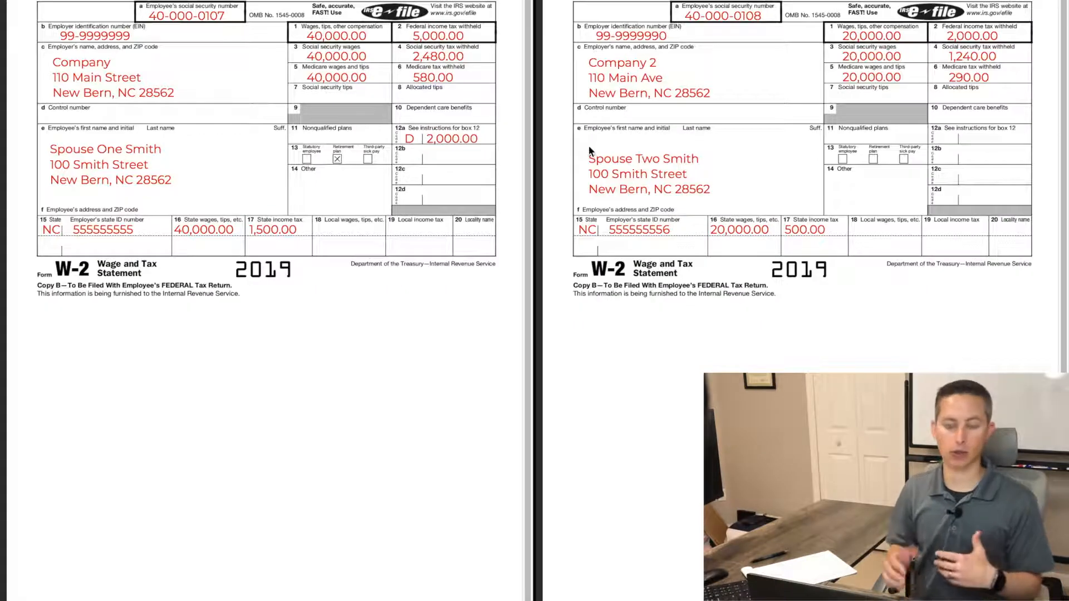
key("ctrl+Left")
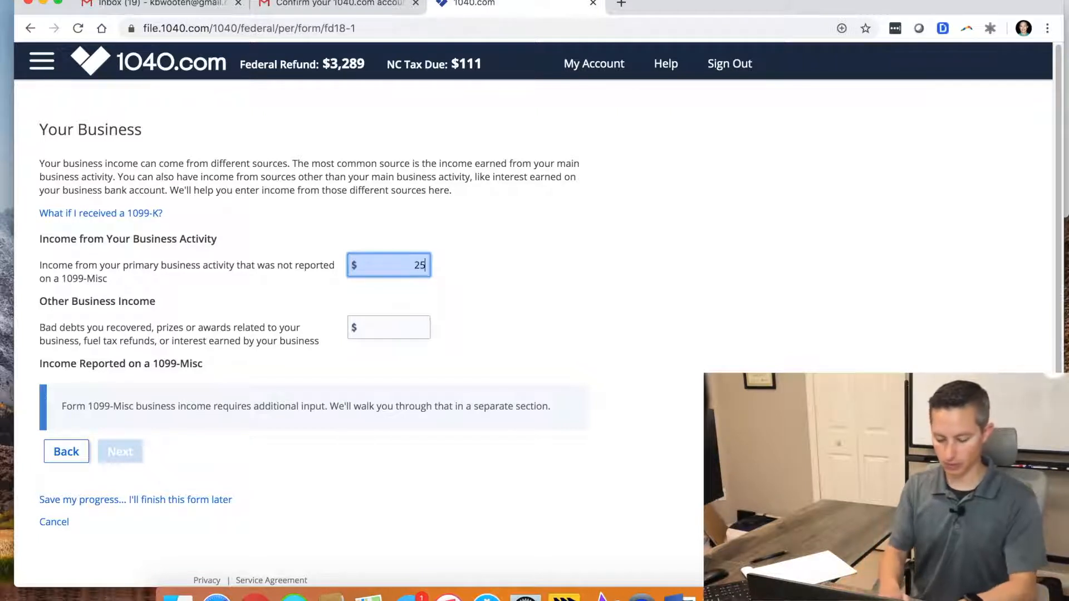
Record $2,500 of business income, report no refunds, and confirm the business had expenses.
key("Tab")
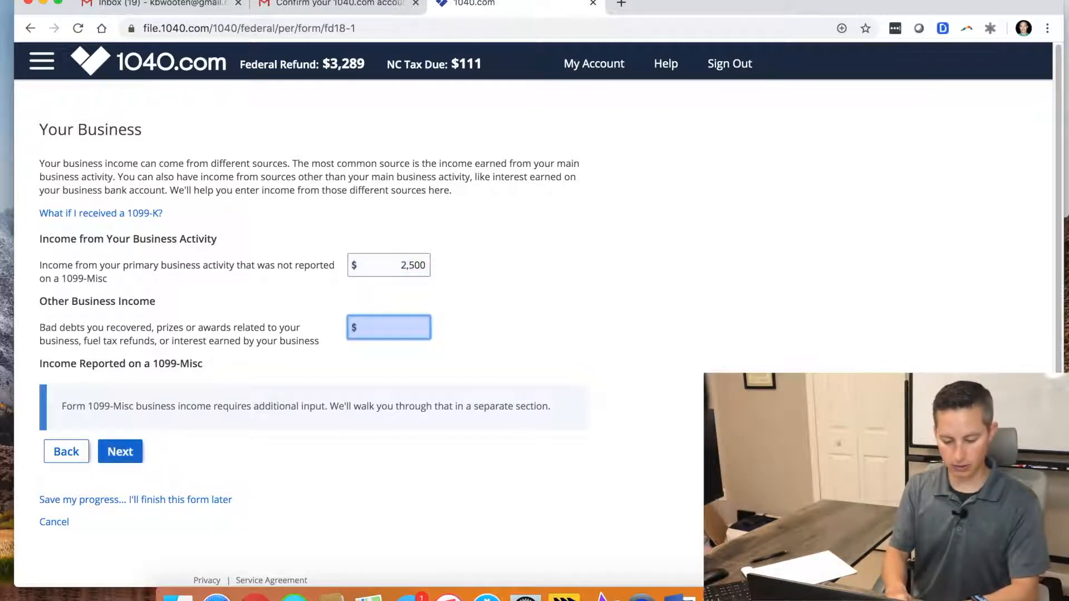
left_click(119, 451)
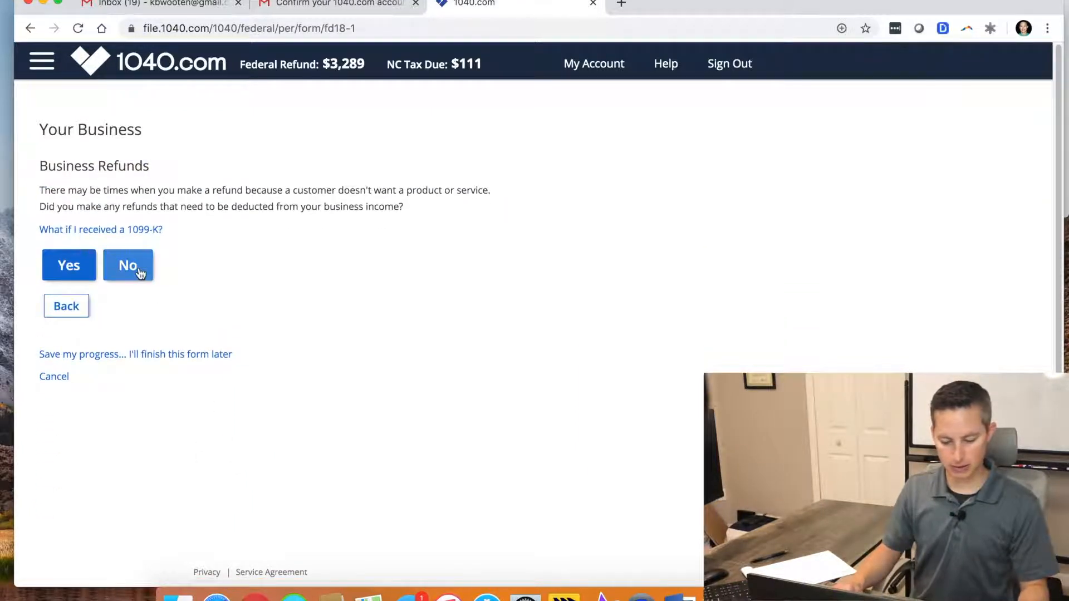
left_click(140, 273)
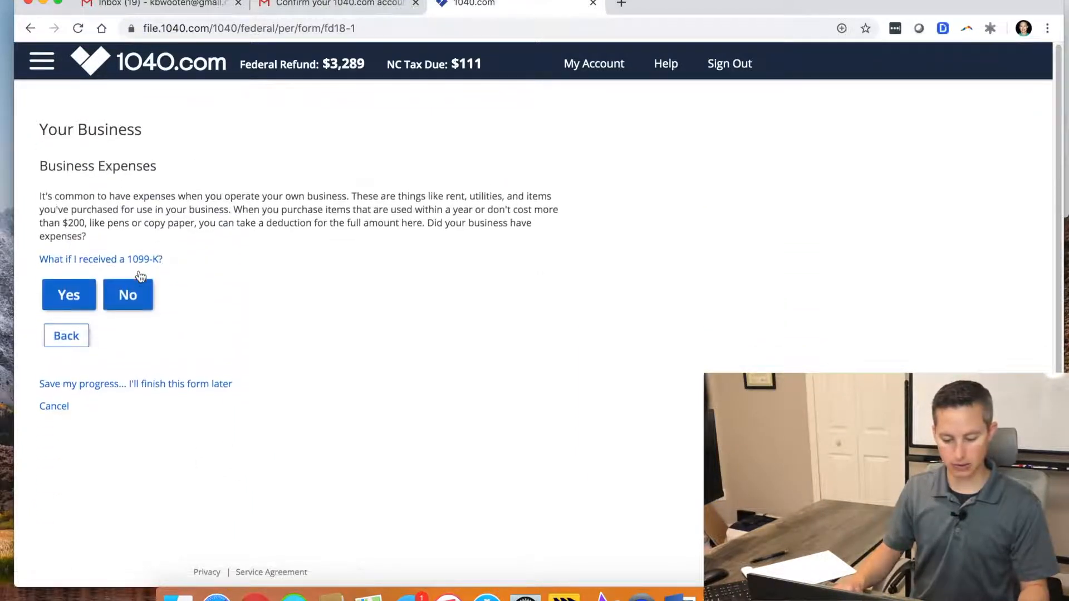
left_click(84, 296)
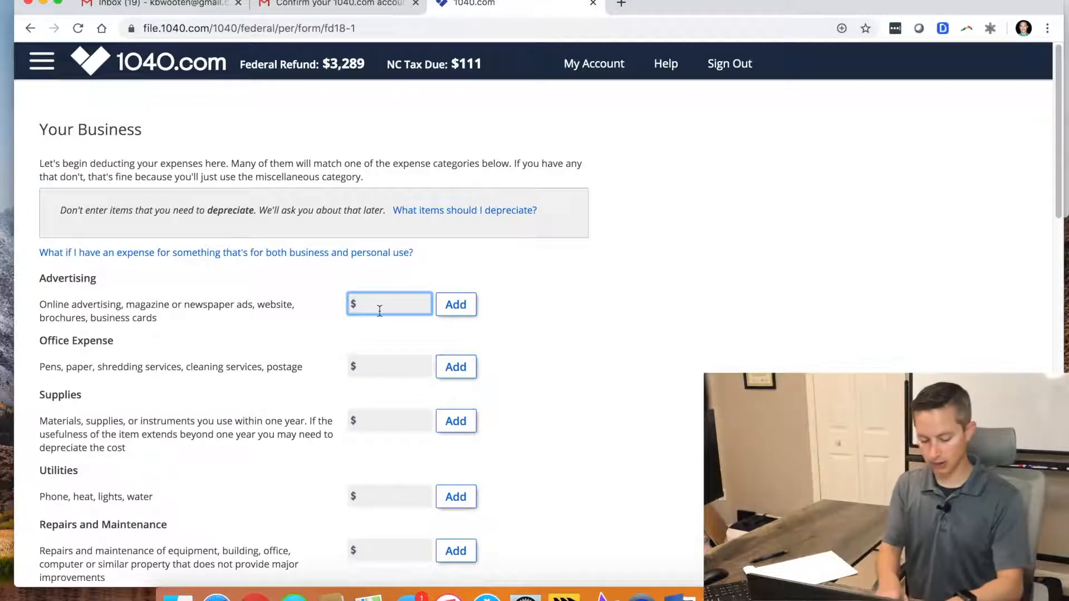
left_click(380, 311)
Add a 'face' advertising expense of 150.
left_click(466, 263)
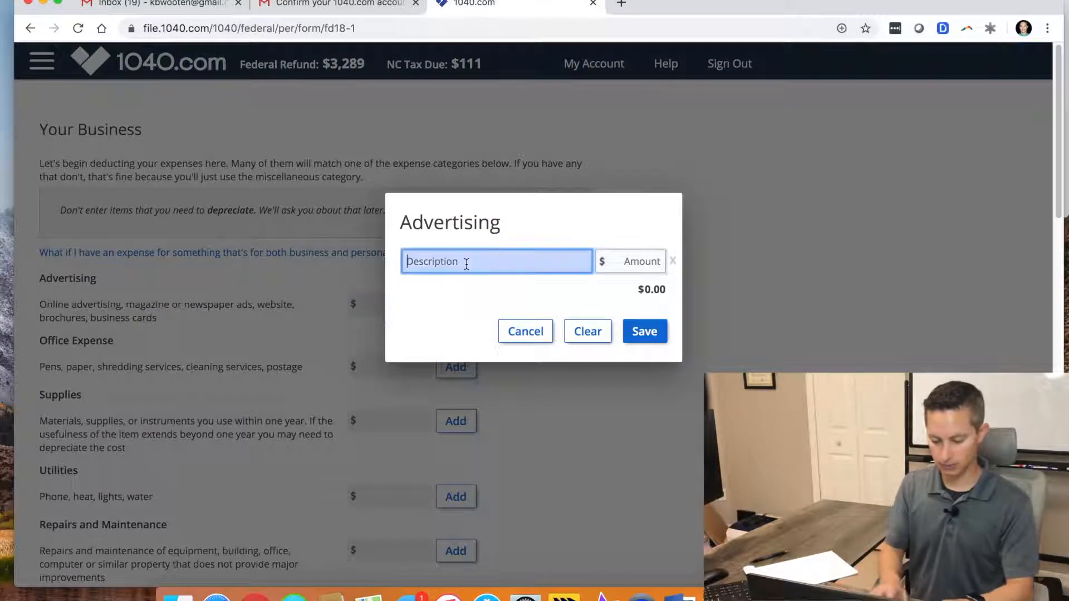
type("facebook")
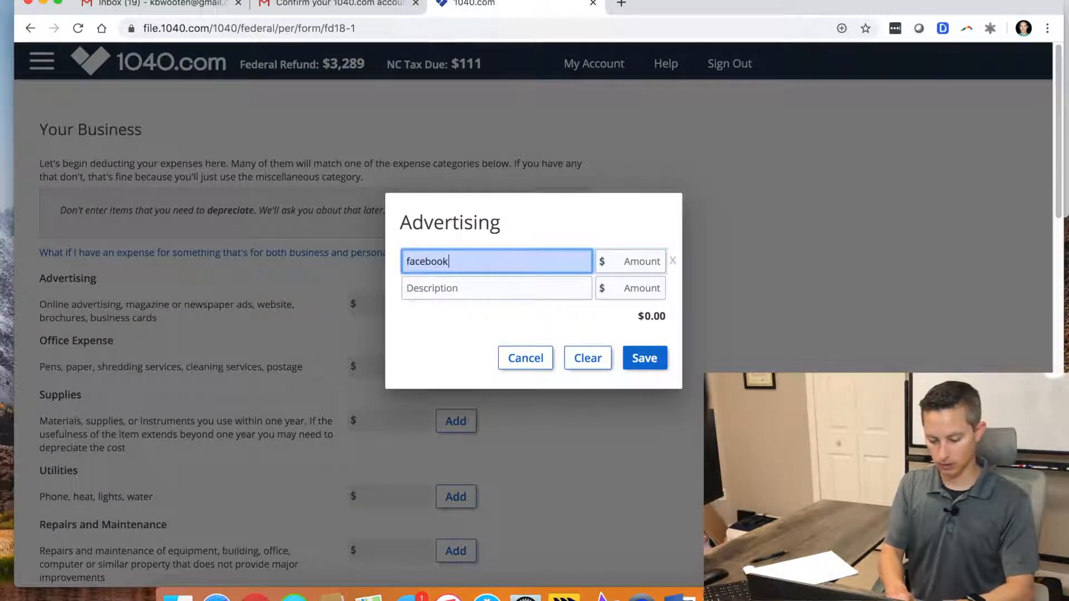
key("Tab")
type("250")
key("BackSpace")
key("BackSpace")
key("BackSpace")
type("150")
left_click(644, 358)
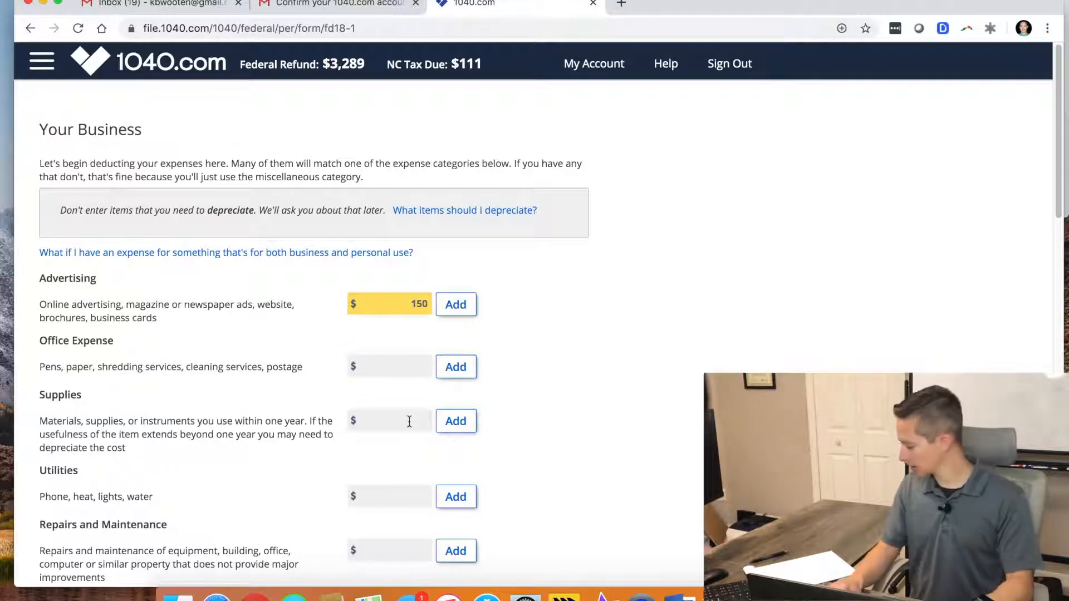
Add a 'supplies' expense of 250.
left_click(456, 421)
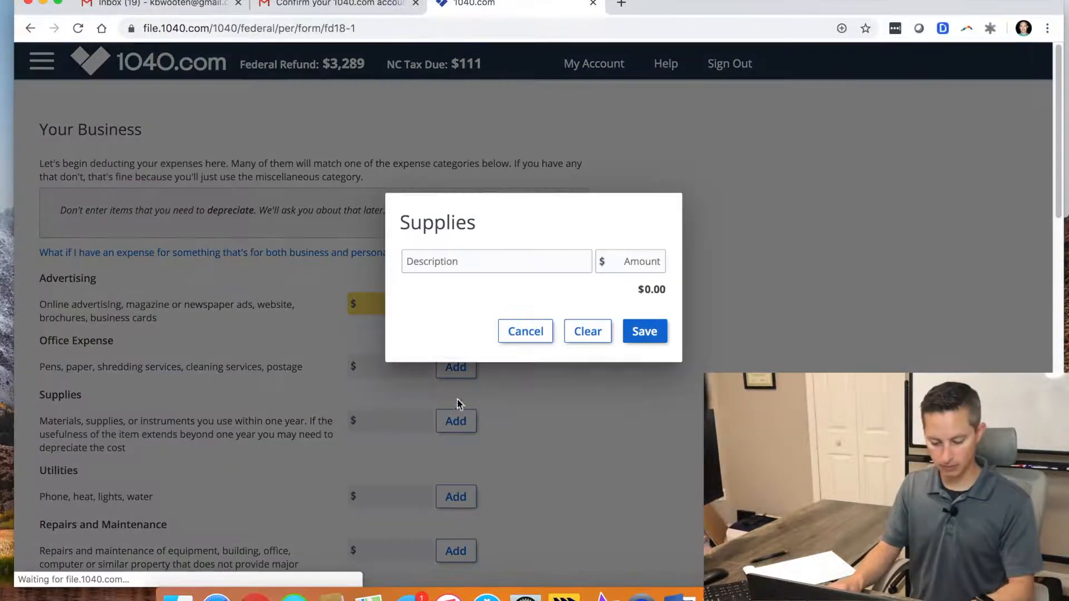
left_click(460, 270)
type("supplies")
key("Tab")
type("250")
key("Return")
Add a 'misc' miscellaneous expense of 400 and finish the expense list.
scroll(567, 363, "down", 1)
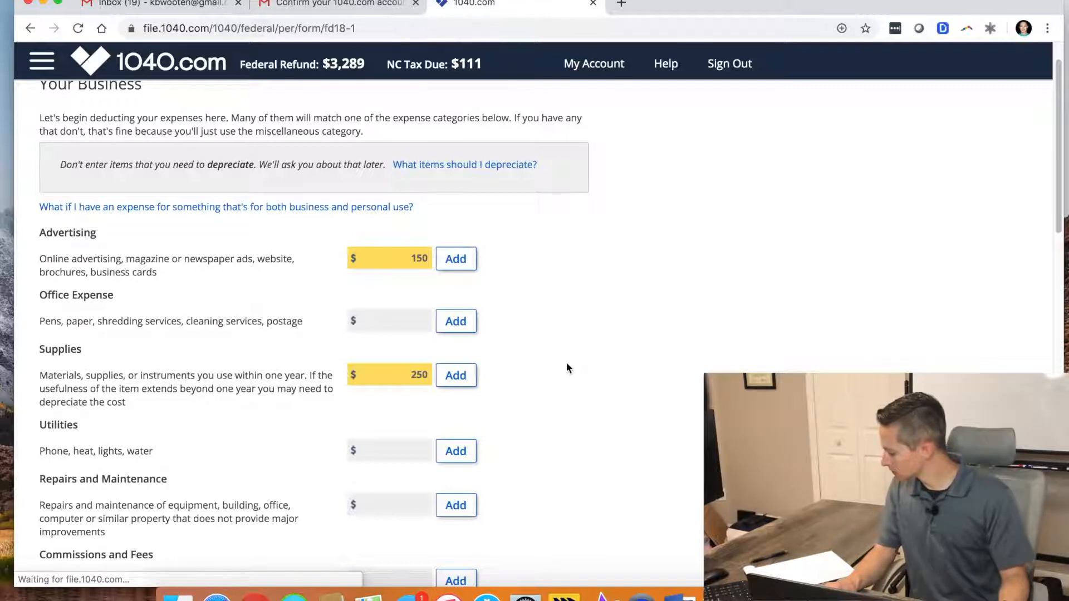
scroll(567, 368, "down", 10)
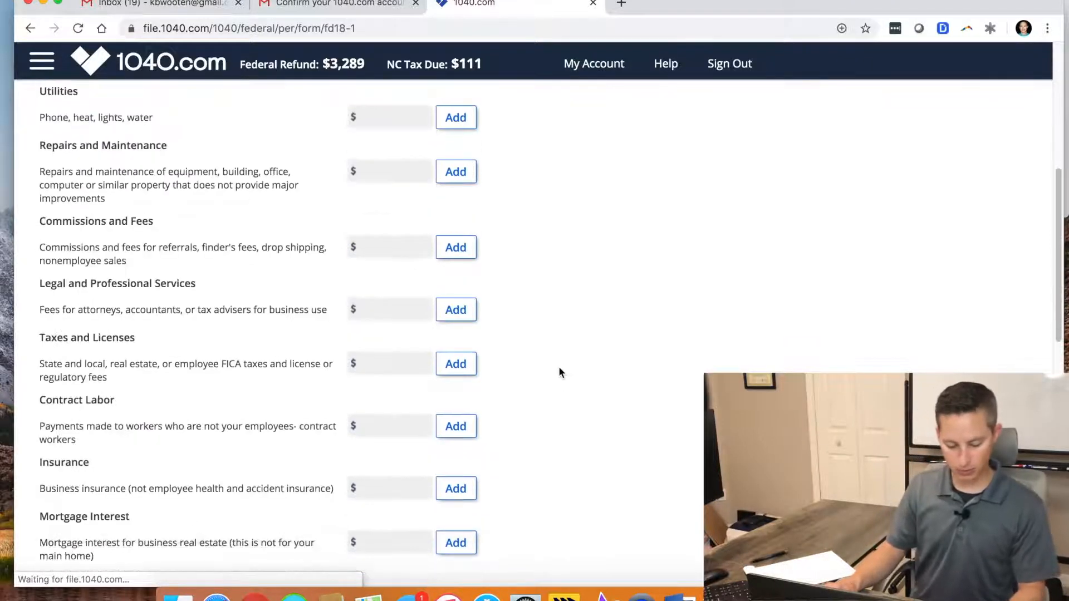
scroll(558, 365, "down", 8)
scroll(443, 324, "up", 1)
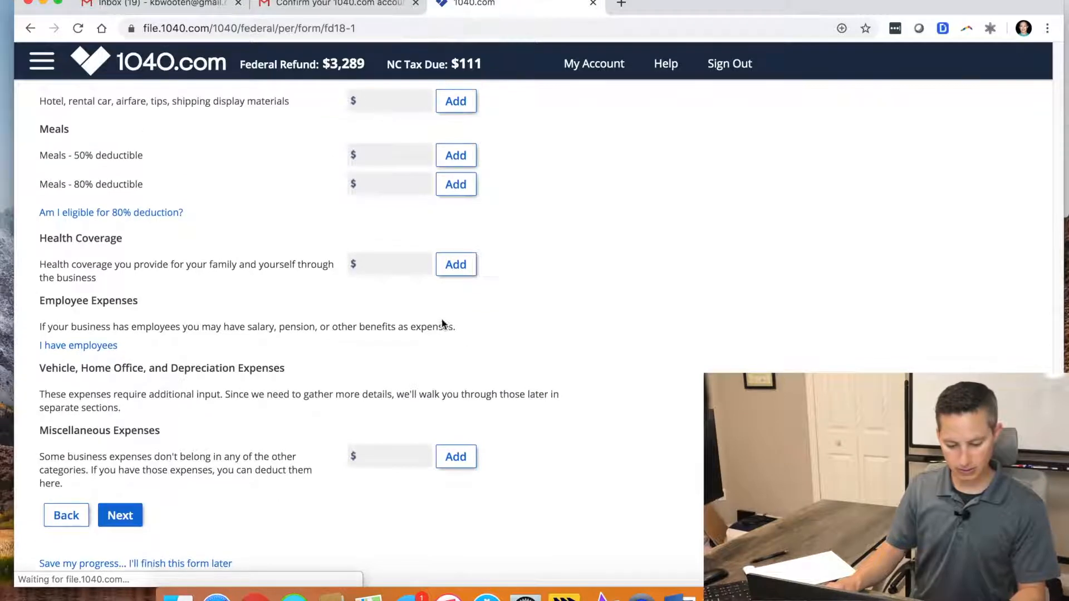
left_click(456, 457)
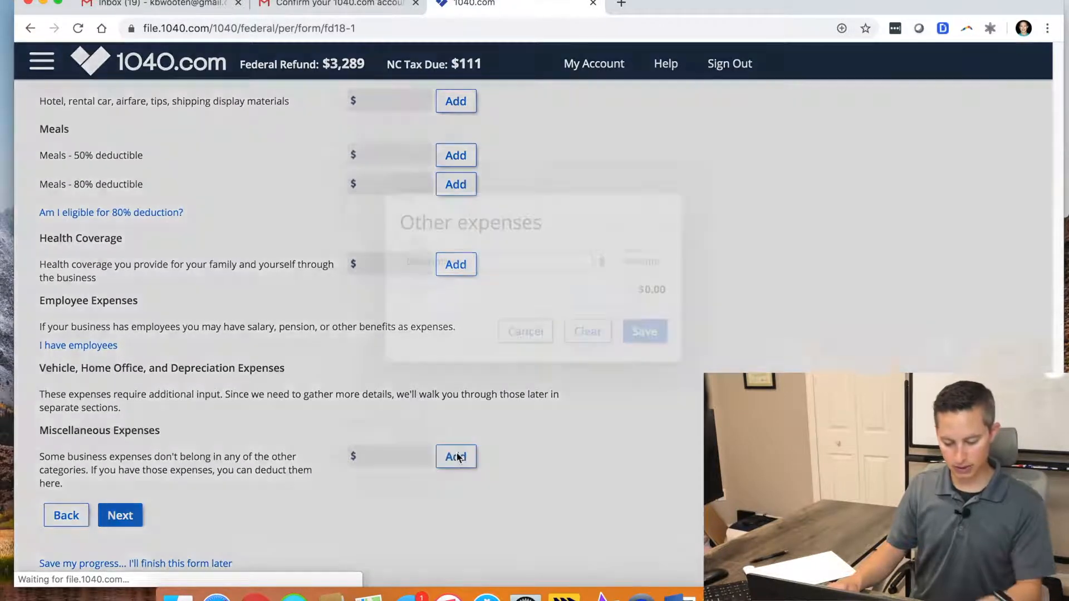
type("misc")
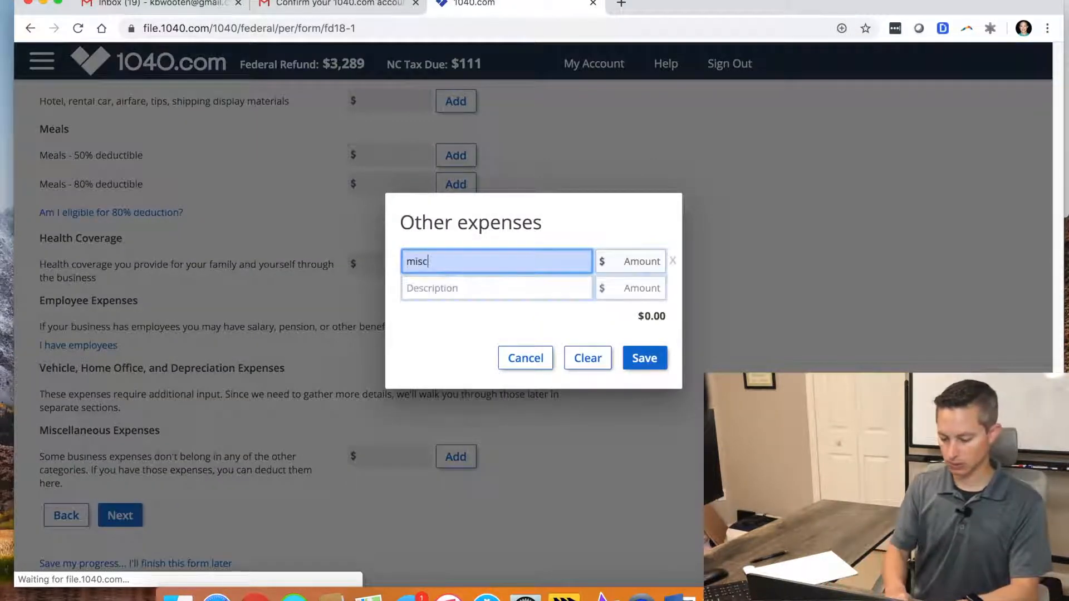
key("Tab")
type("400")
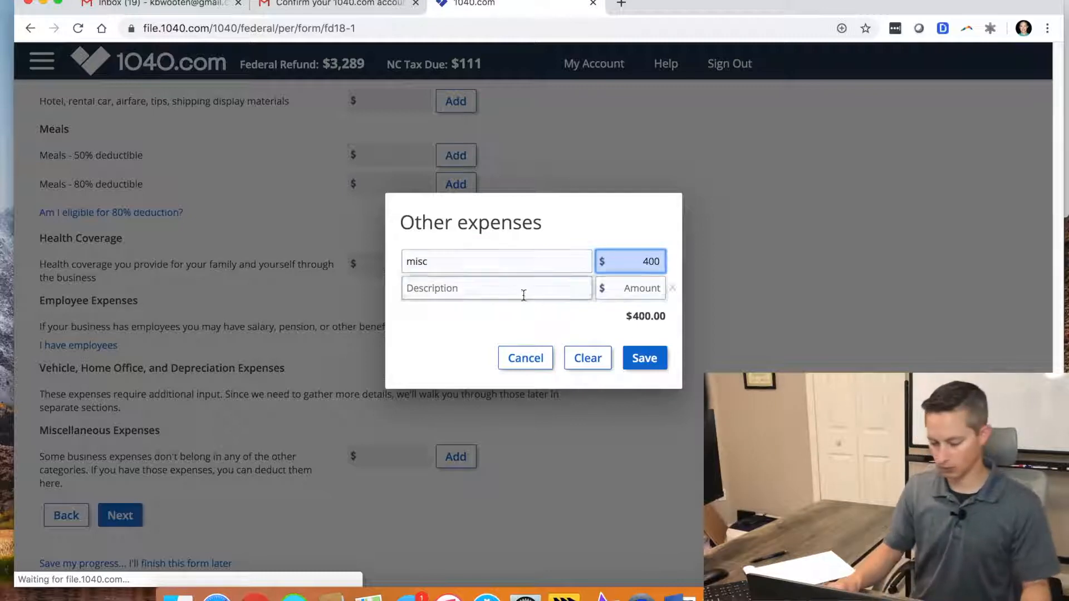
left_click(635, 358)
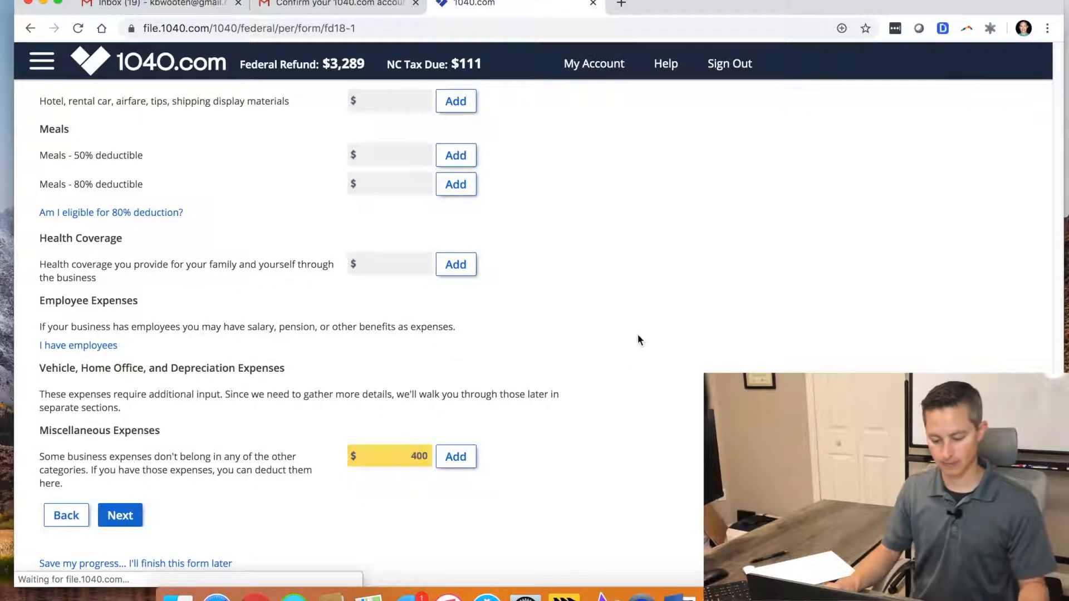
scroll(562, 336, "down", 2)
left_click(120, 442)
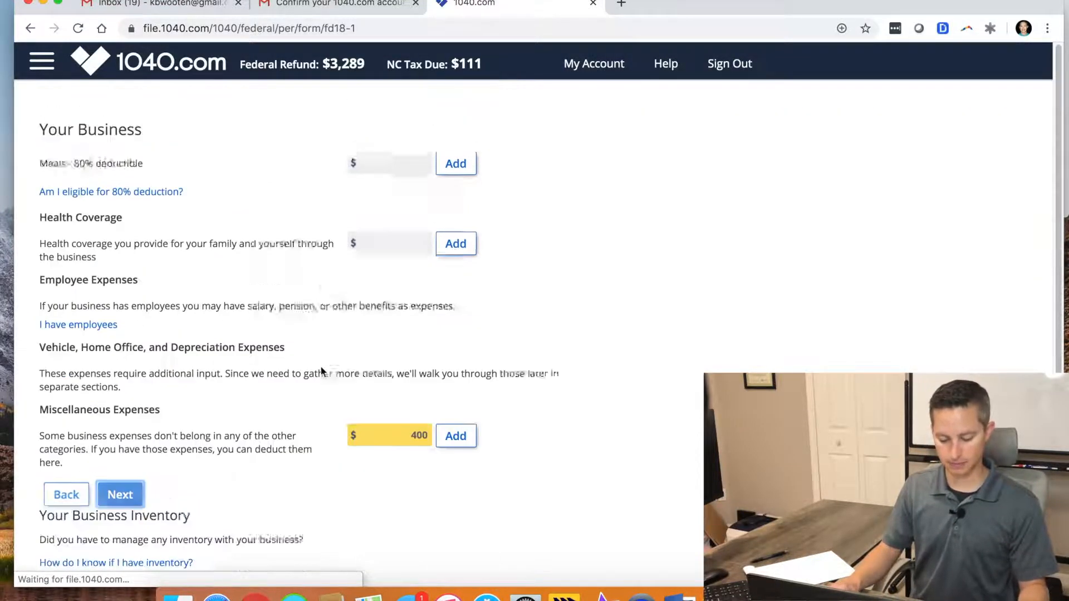
Answer no inventory, keep cash accounting, confirm a 2019 start, and decline filing Forms 1099.
left_click(126, 246)
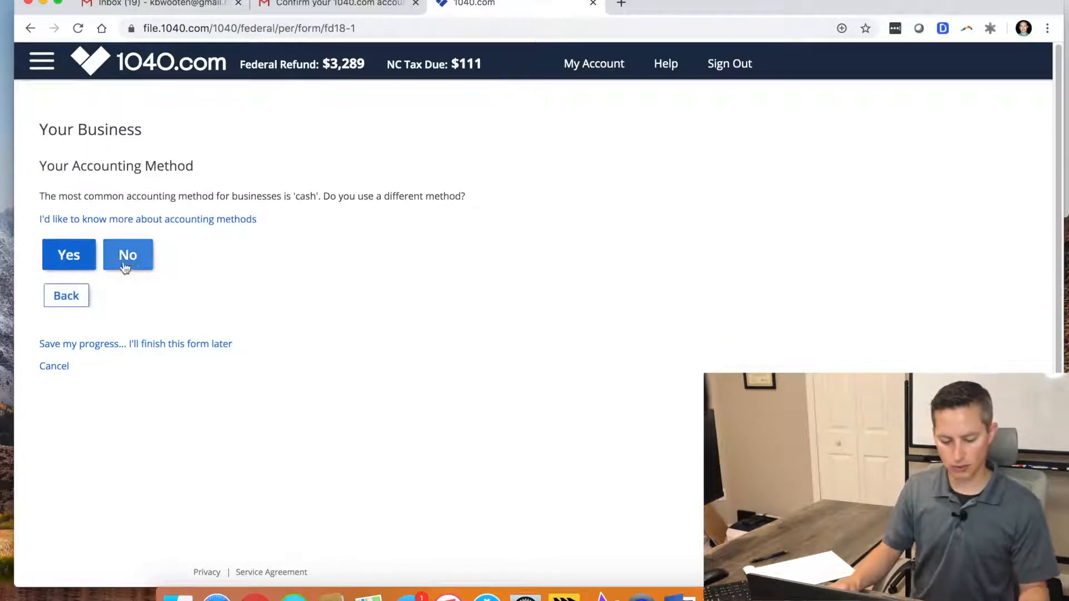
left_click(125, 266)
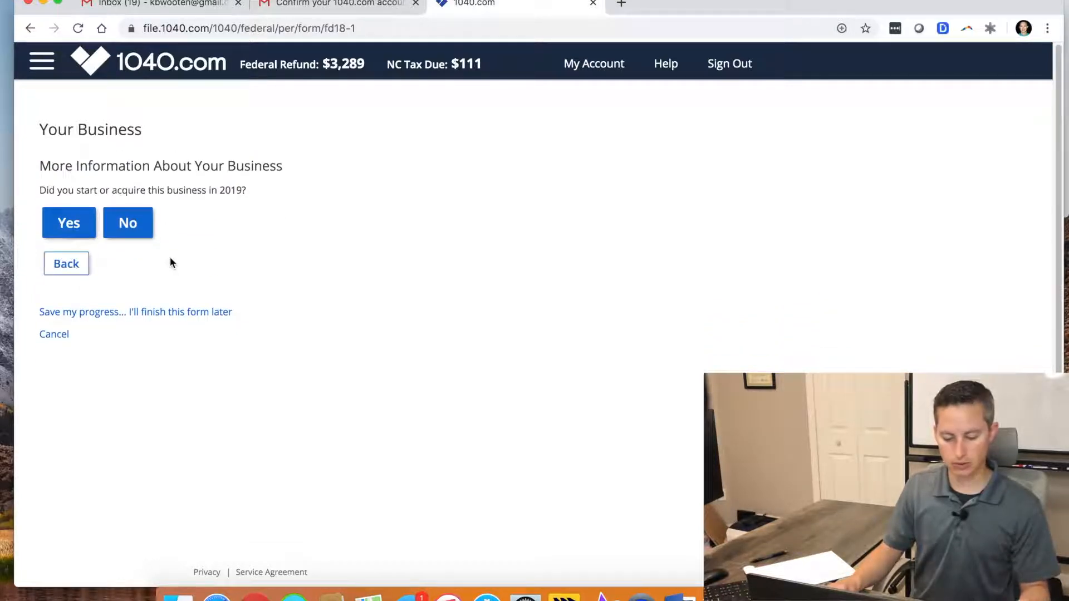
left_click(71, 230)
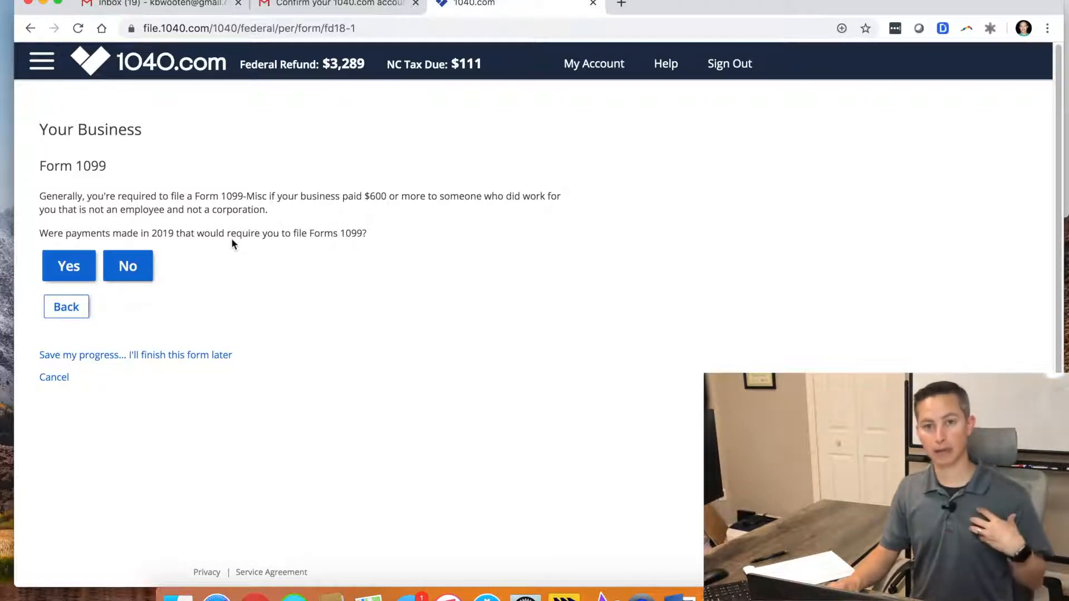
left_click(146, 268)
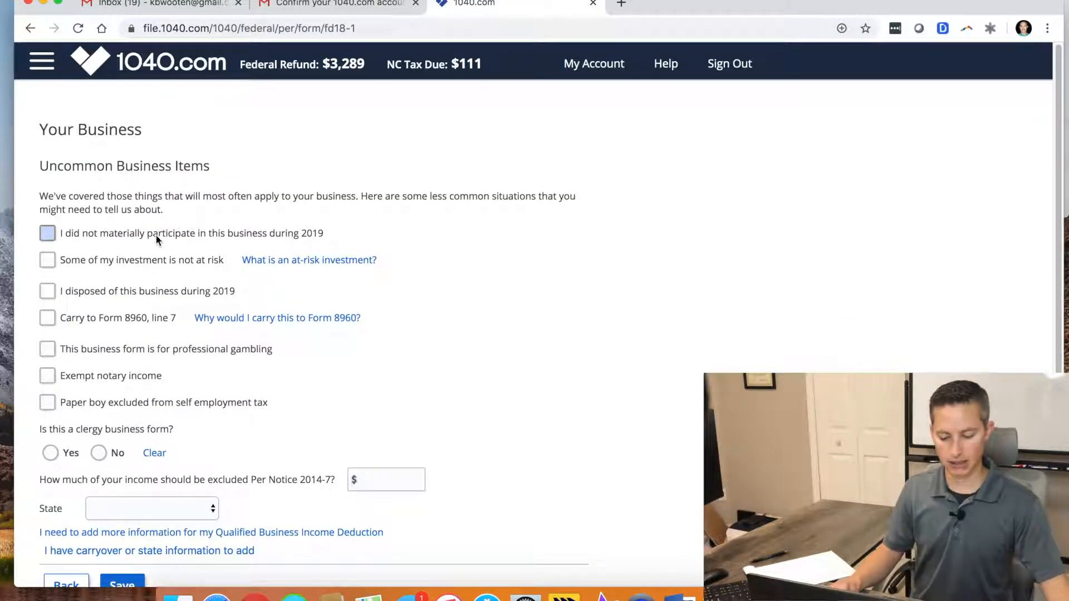
Mark the business as non-clergy, set its state to North Carolina, and save.
scroll(159, 233, "down", 1)
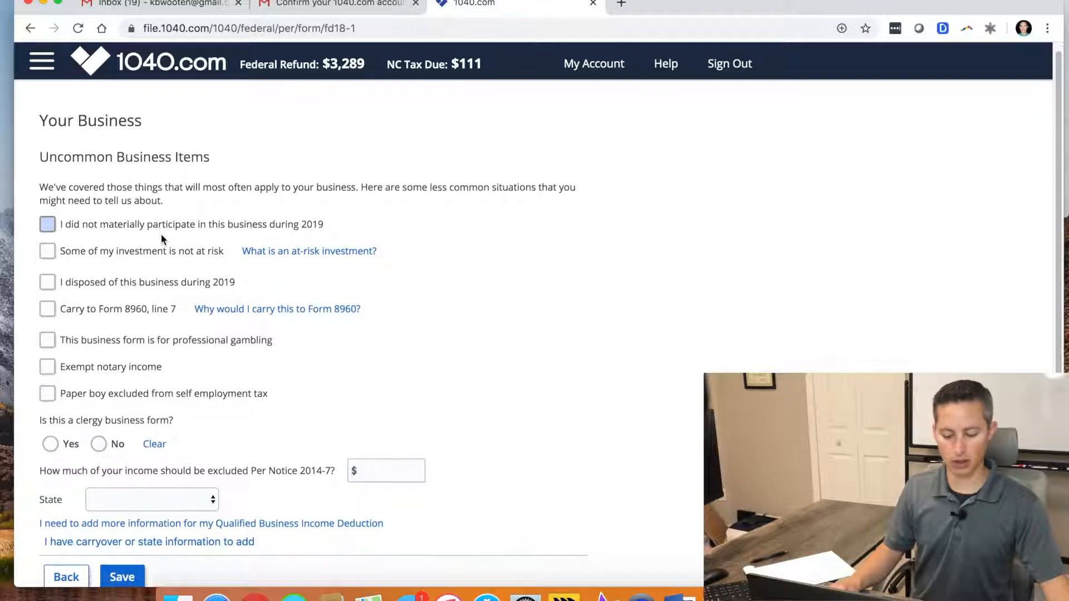
scroll(162, 238, "down", 1)
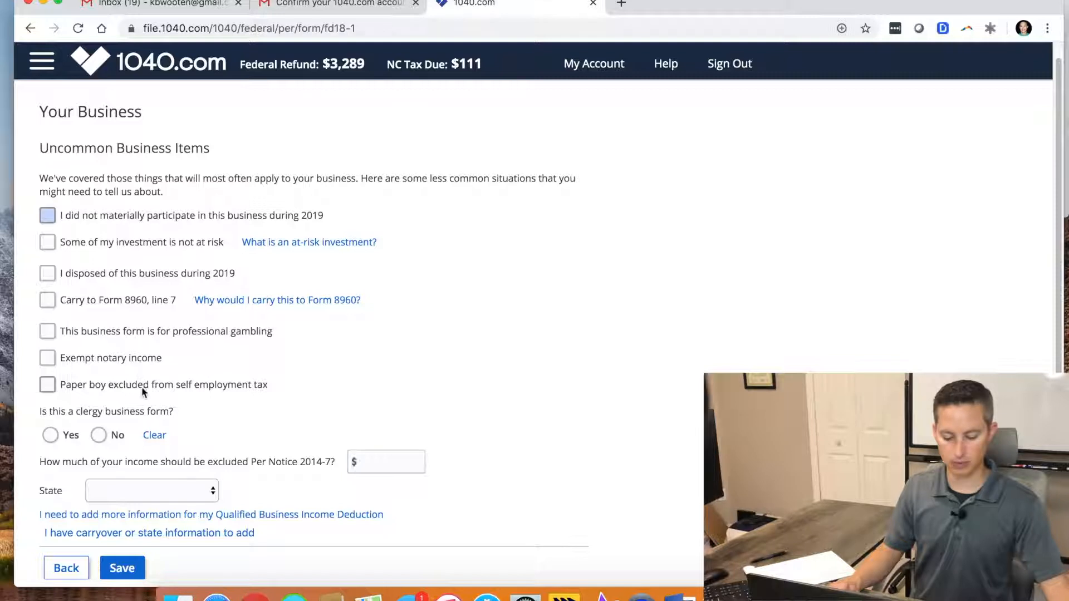
scroll(186, 385, "down", 1)
left_click(98, 405)
scroll(215, 362, "down", 3)
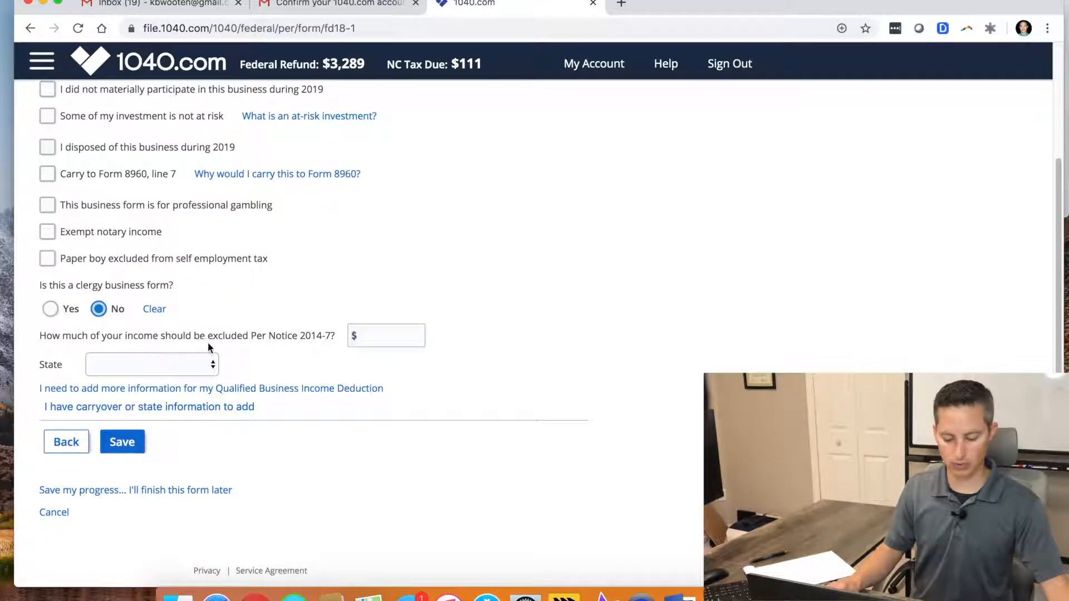
left_click(203, 364)
scroll(178, 440, "down", 3)
scroll(167, 454, "down", 8)
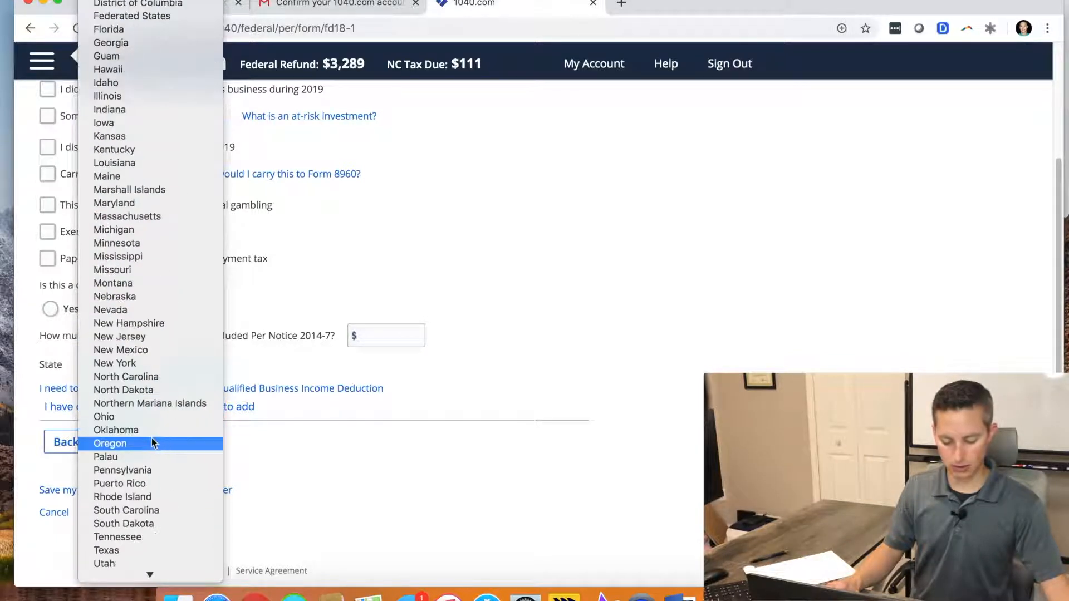
left_click(147, 378)
left_click(121, 436)
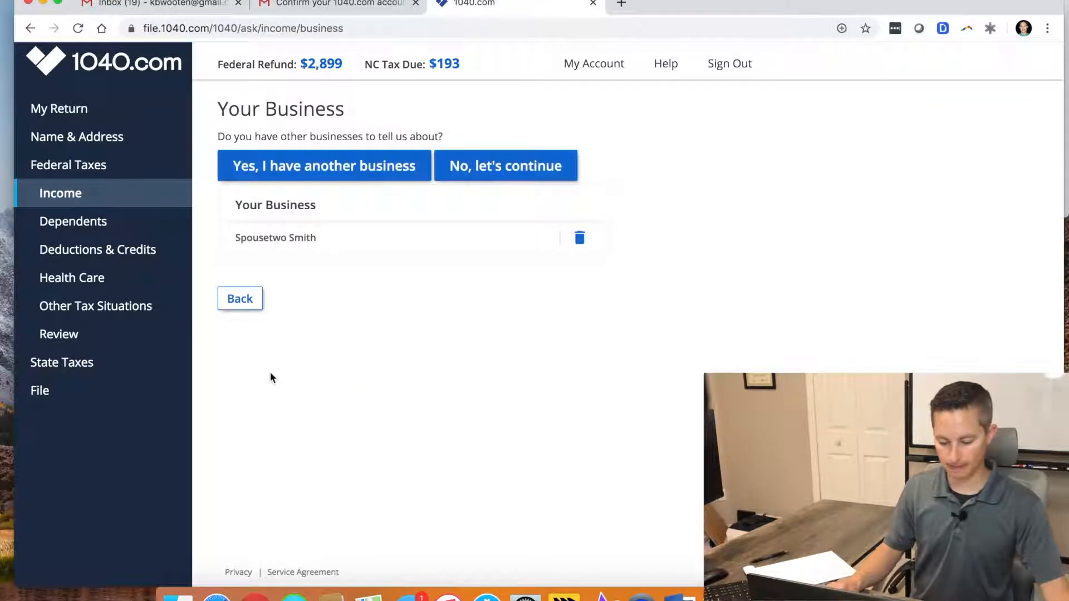
Report no other businesses, confirm a 1099-Misc was received, and assign it to the second spouse's business.
left_click(506, 170)
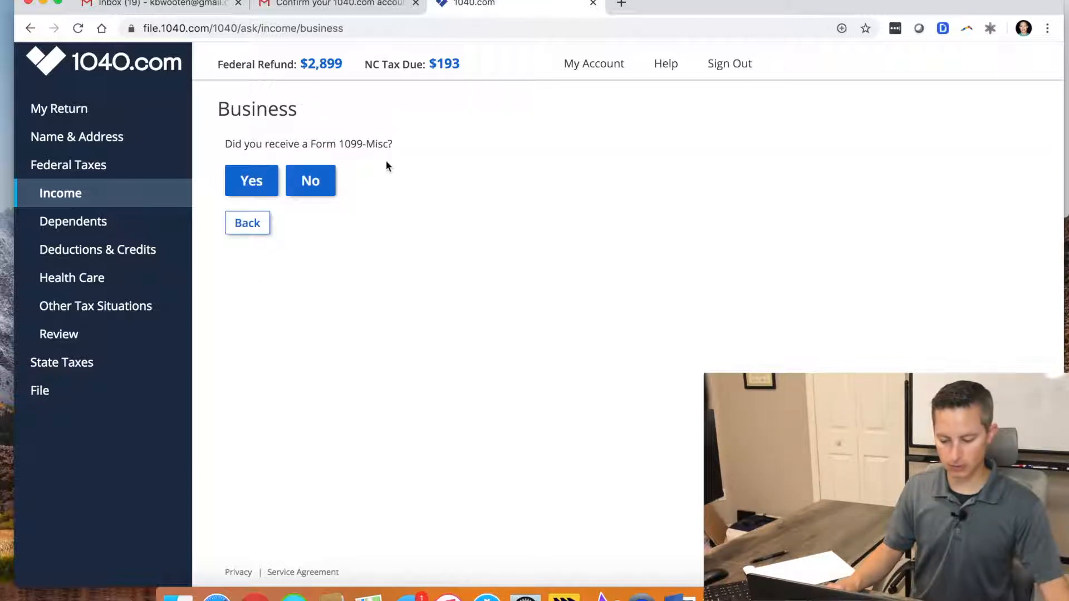
left_click(268, 177)
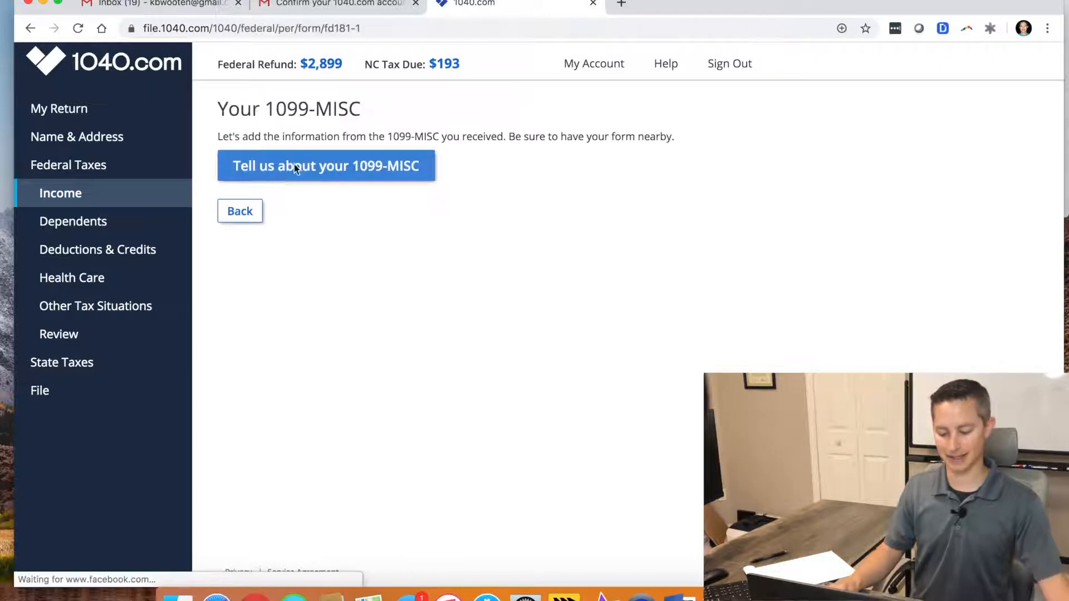
left_click(296, 169)
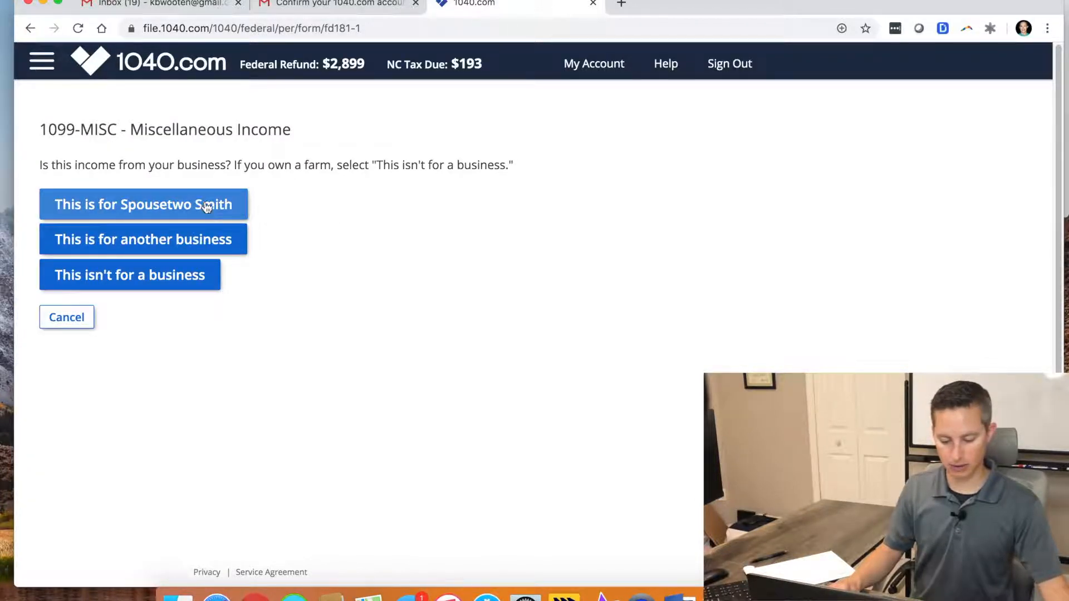
left_click(207, 206)
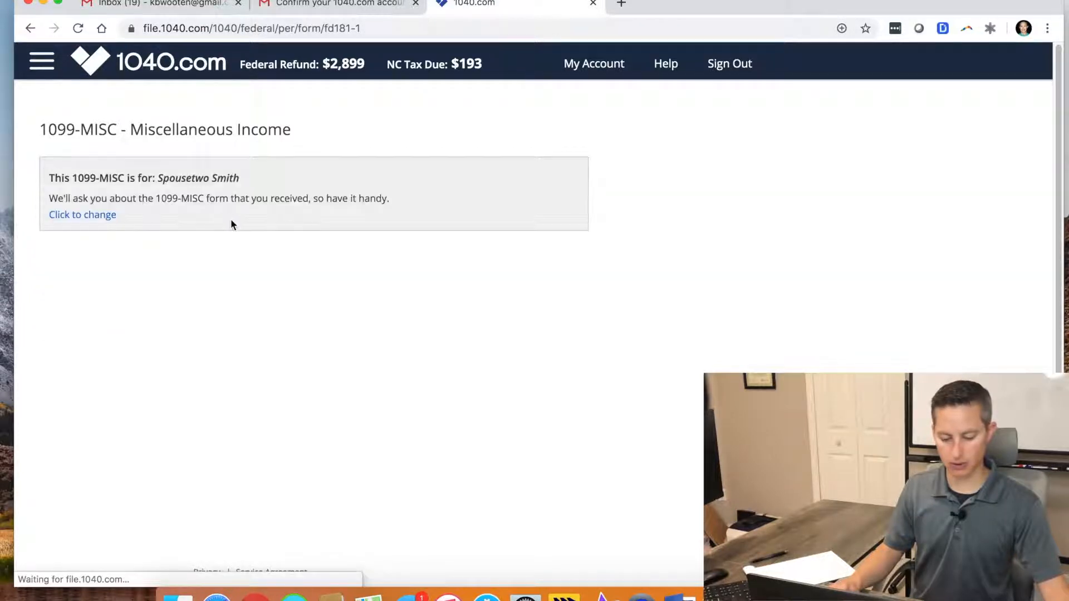
left_click(142, 255)
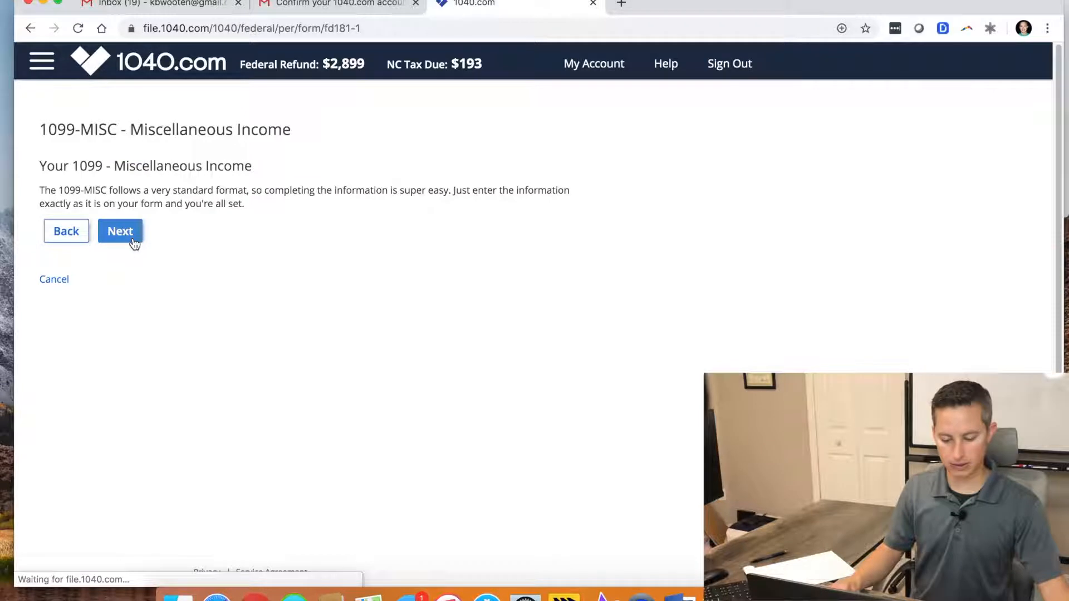
left_click(134, 243)
left_click(160, 216)
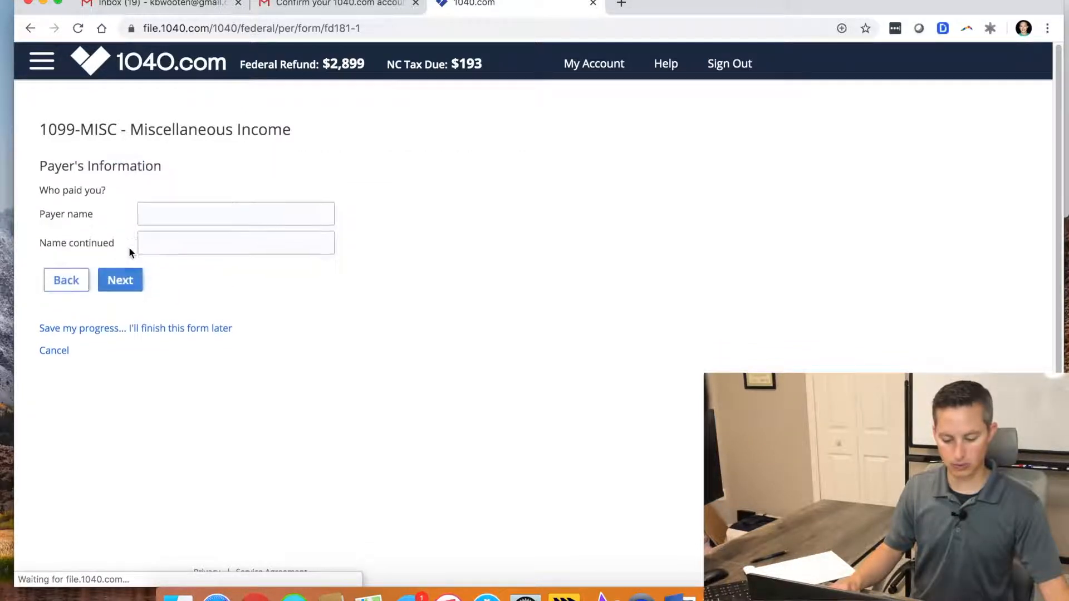
left_click(161, 218)
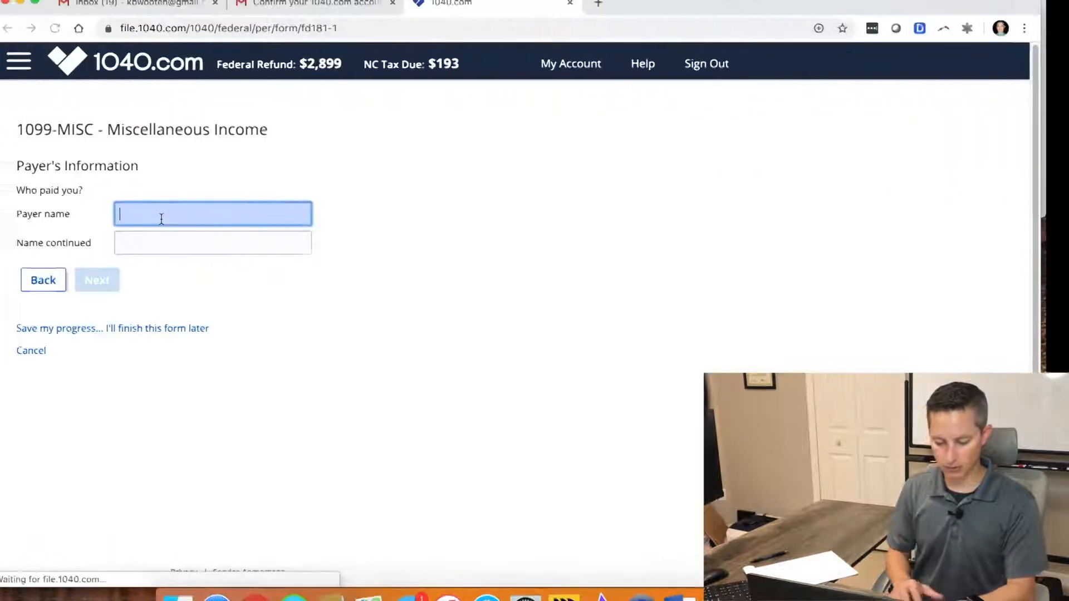
Enter the payer name 'Makeup company C' and the payer's identification number.
type("Makeup company C")
key("Return")
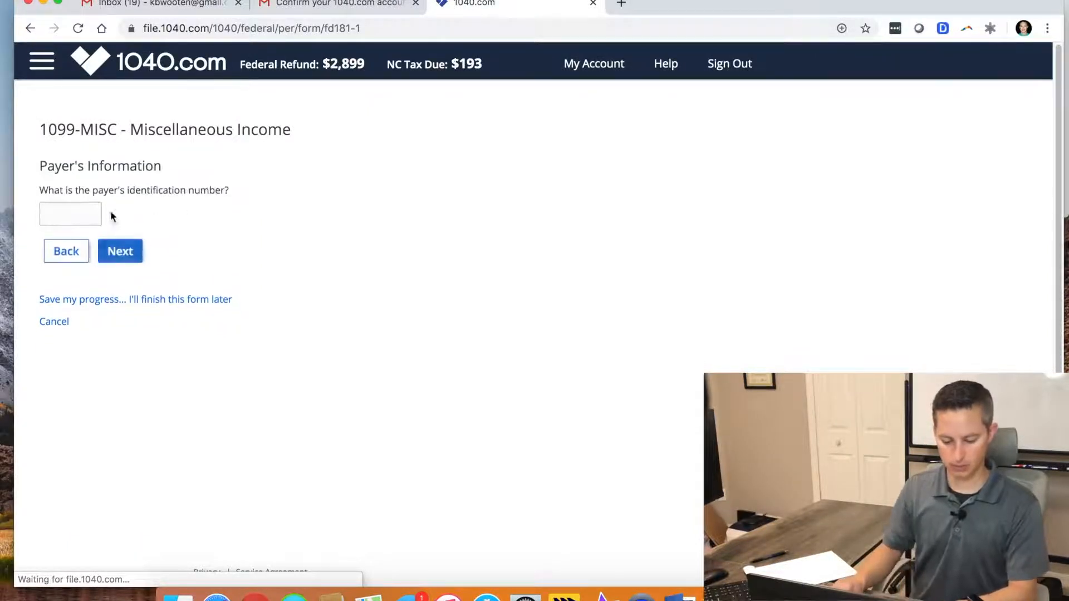
type("569999999")
left_click(134, 251)
Enter the payer's street address and ZIP code, and confirm the recipient name and address match.
left_click(148, 222)
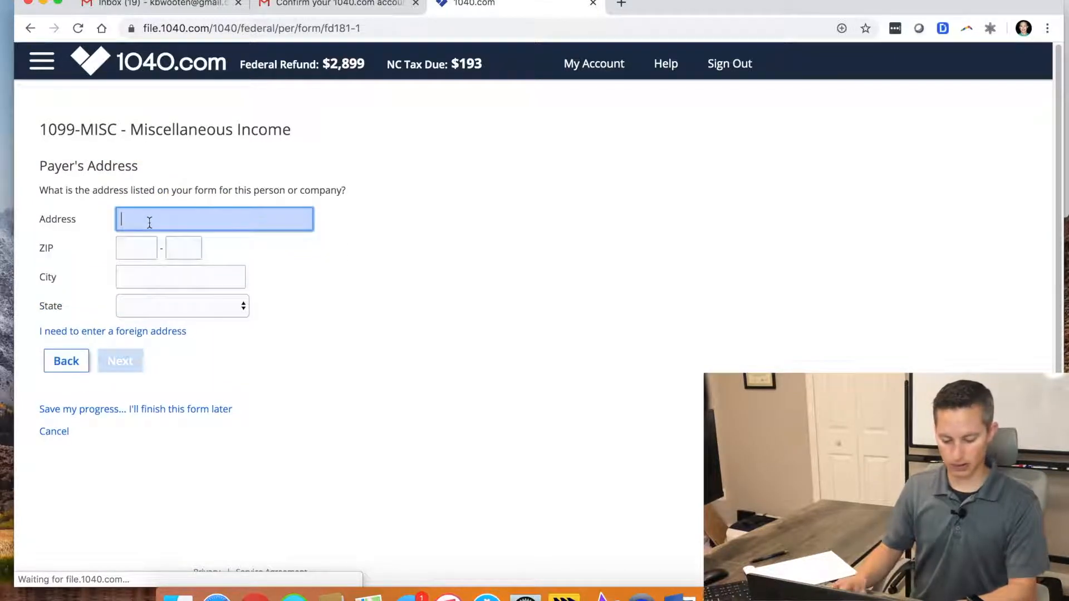
type("111")
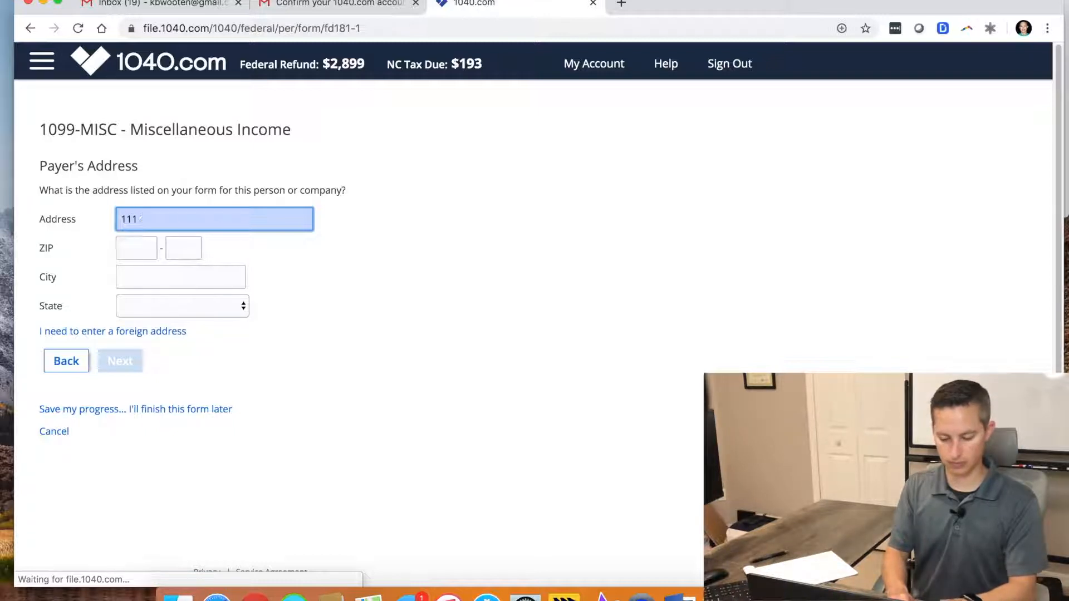
key("Tab")
key("Tab")
key("Tab")
key("Tab")
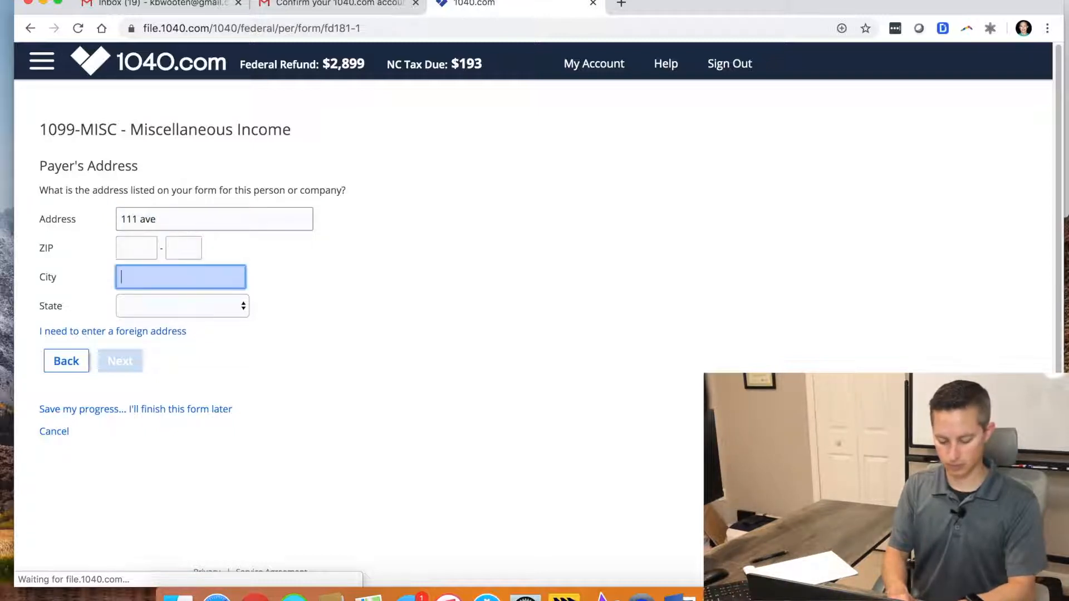
key("shift+Tab")
key("shift+Tab")
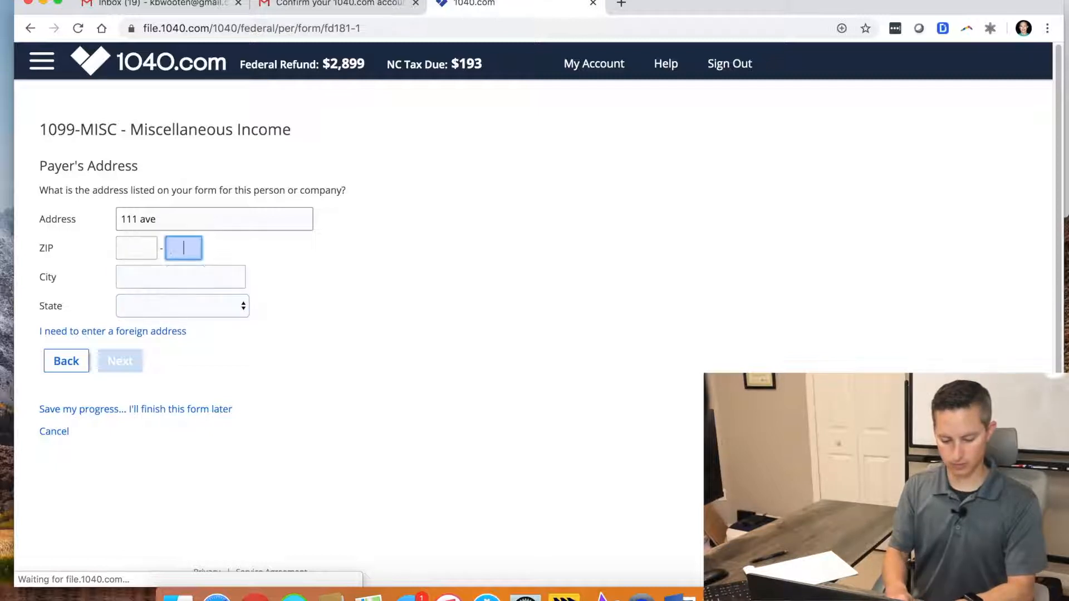
key("shift+Tab")
type("28562")
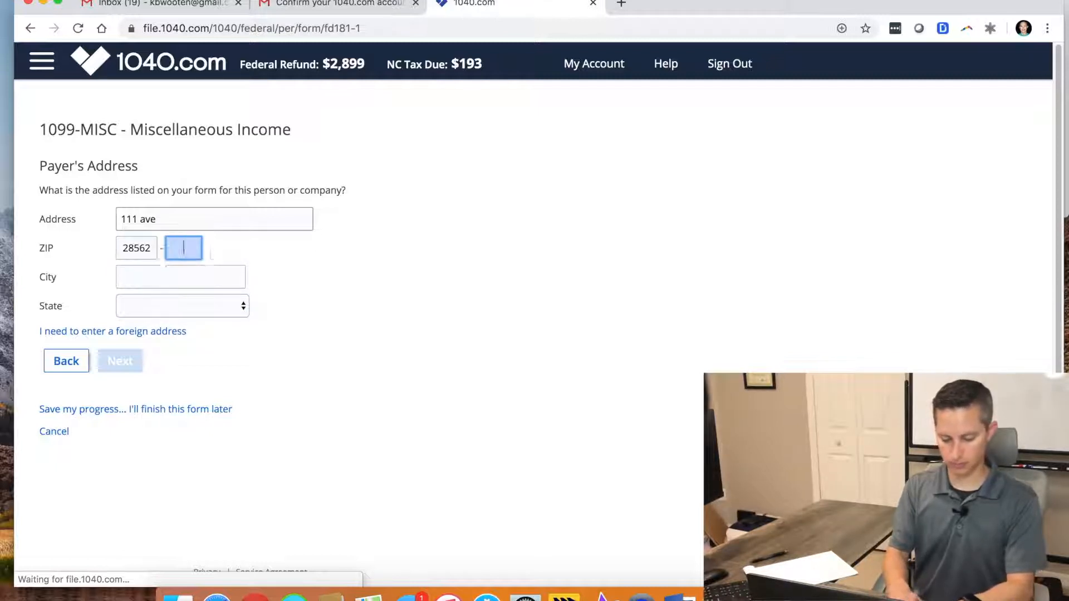
key("Tab")
key("Tab")
left_click(127, 364)
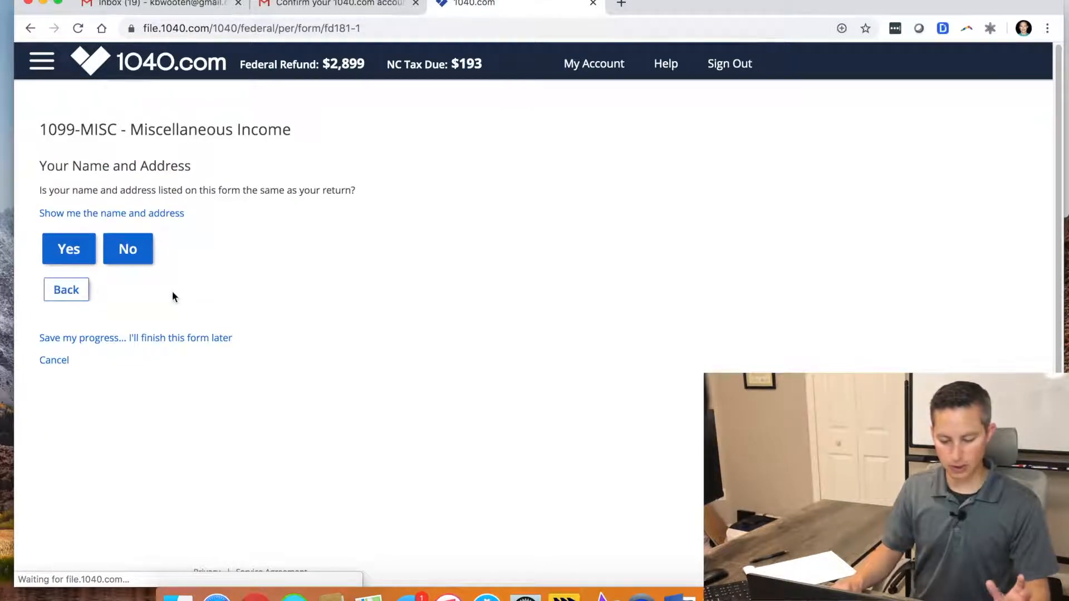
left_click(81, 253)
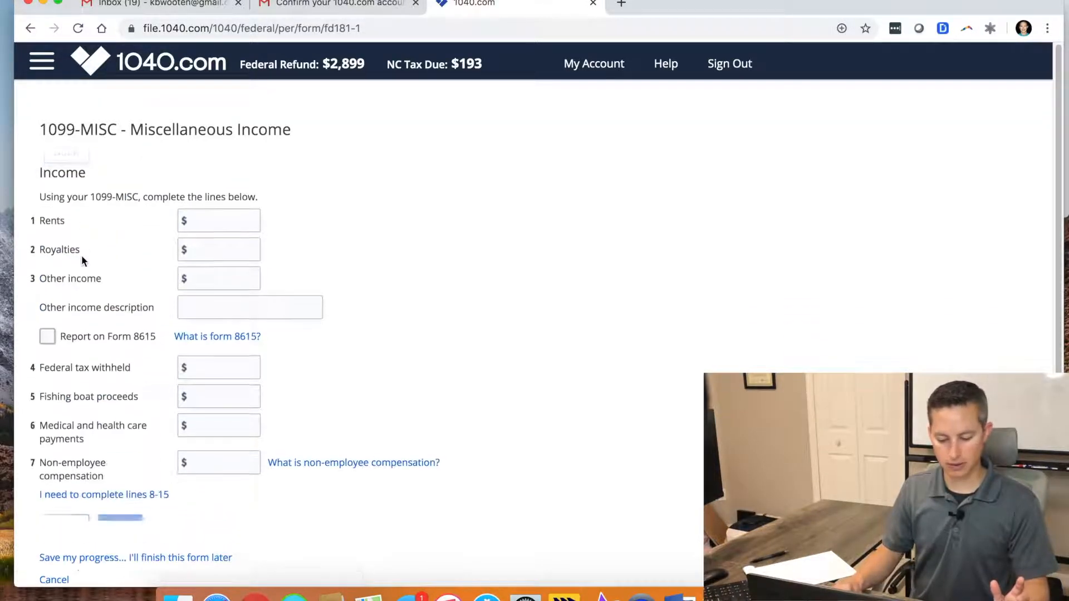
Enter $7,500 non-employee compensation from the paper 1099-MISC, answer no account information, and save.
left_click(206, 220)
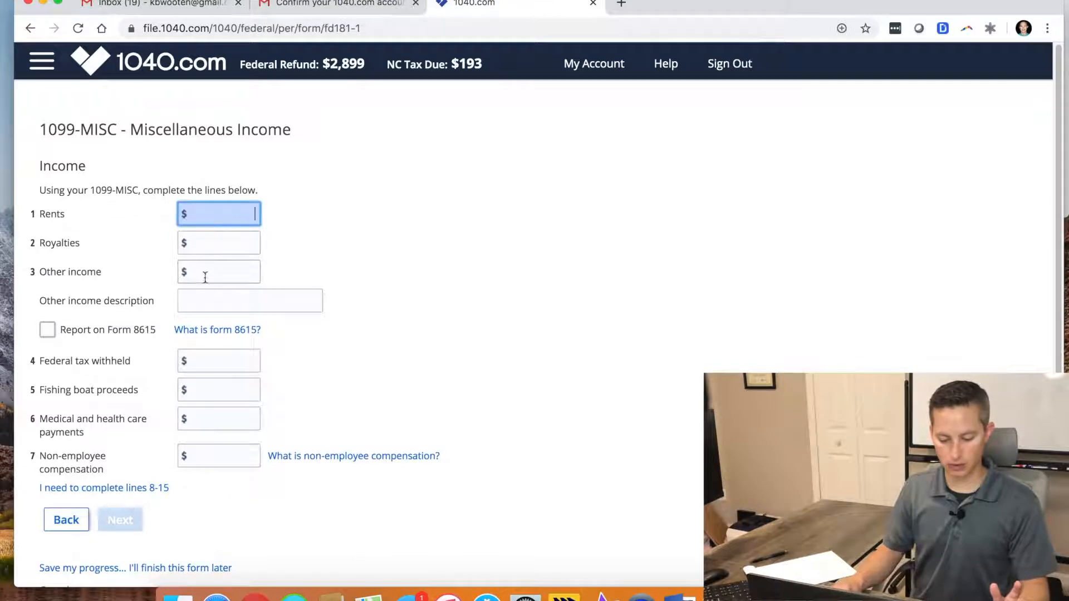
left_click(217, 454)
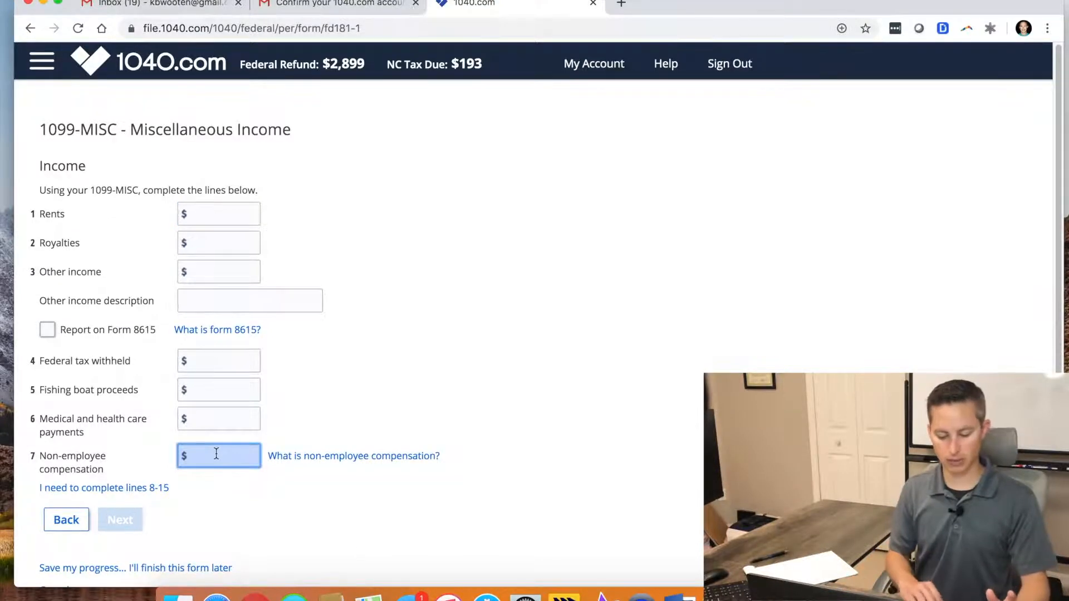
key("ctrl+Right")
key("ctrl+Right")
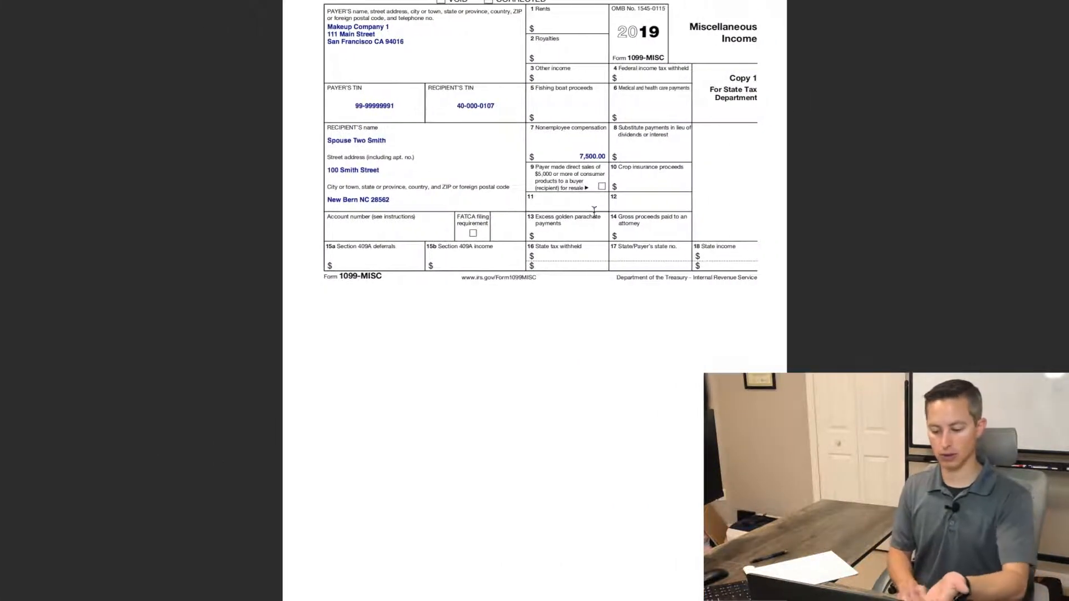
left_click_drag(538, 157, 606, 158)
key("ctrl+Left")
key("ctrl+Left")
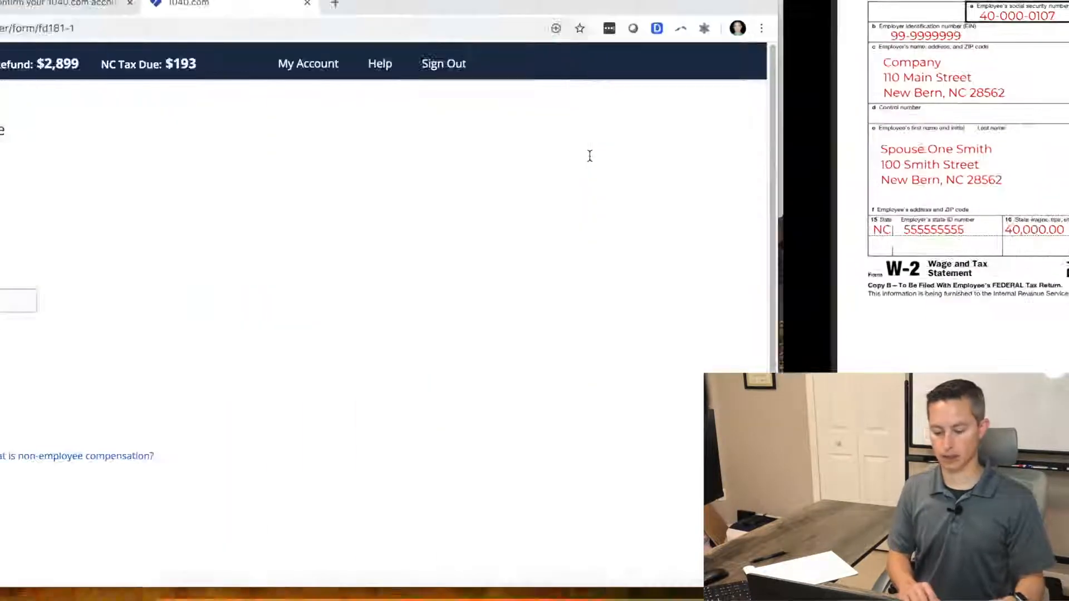
type("7,50")
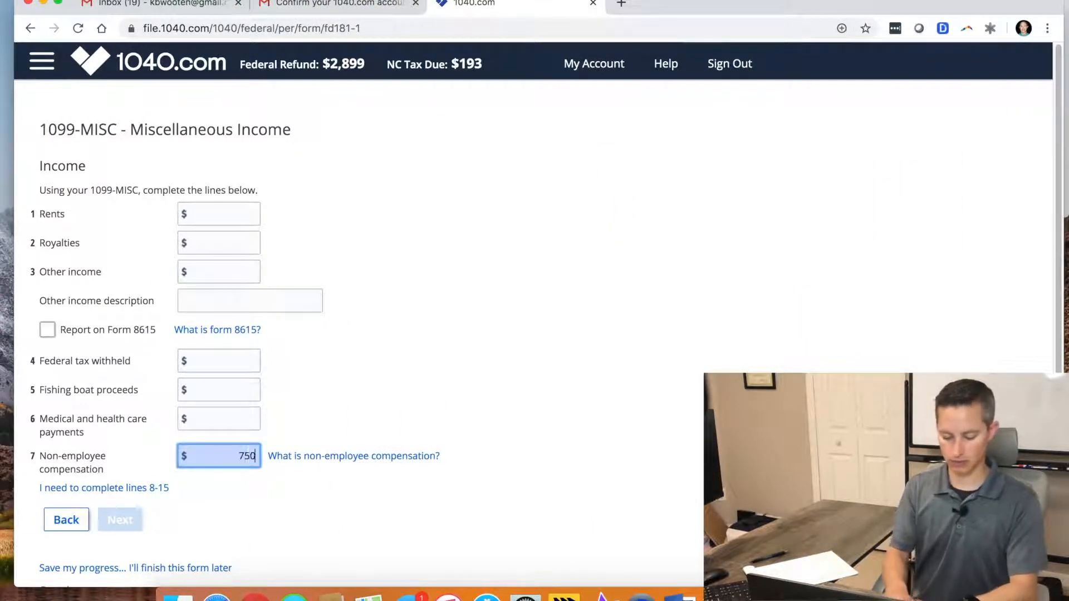
type("0")
key("Tab")
left_click(130, 521)
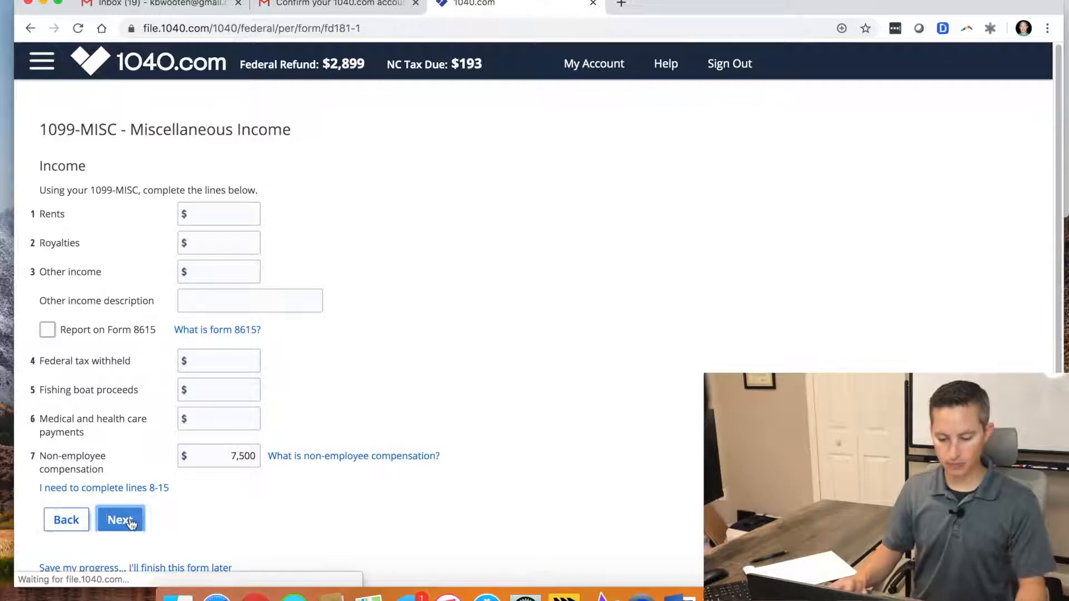
left_click(120, 414)
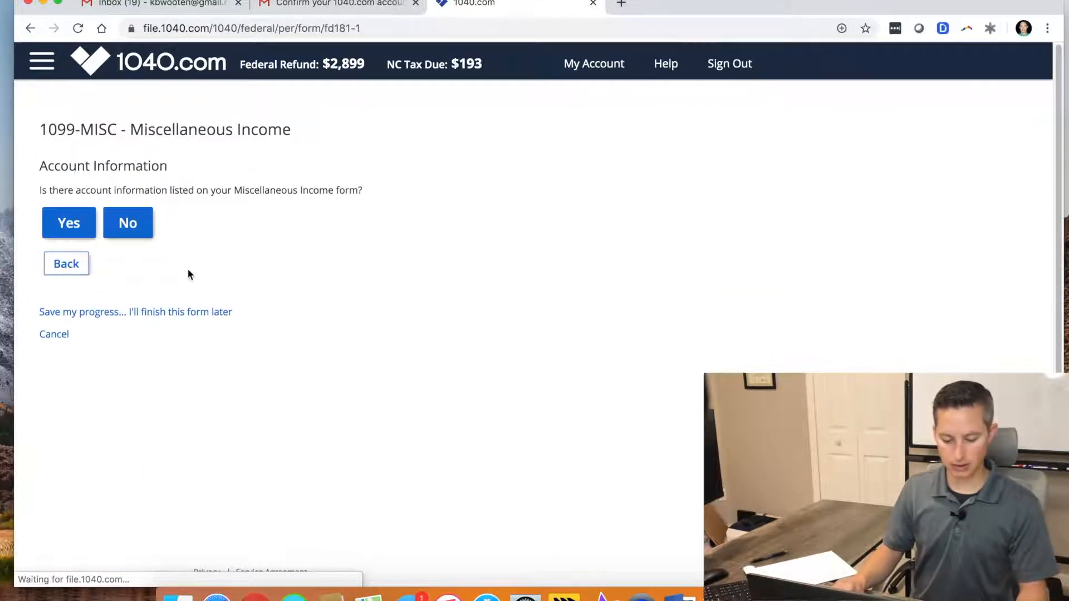
left_click(143, 230)
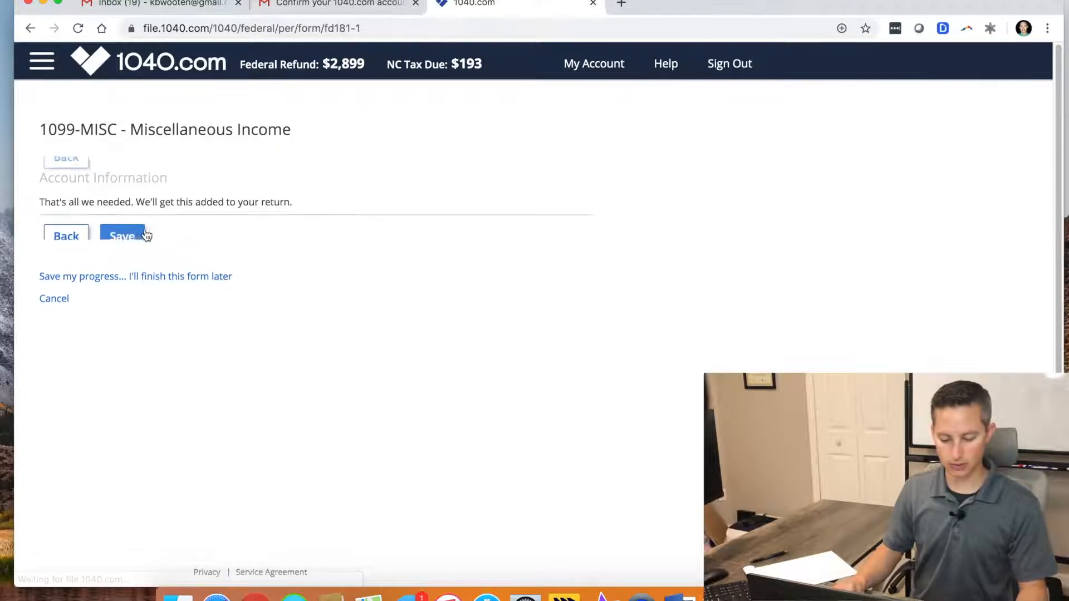
left_click(140, 232)
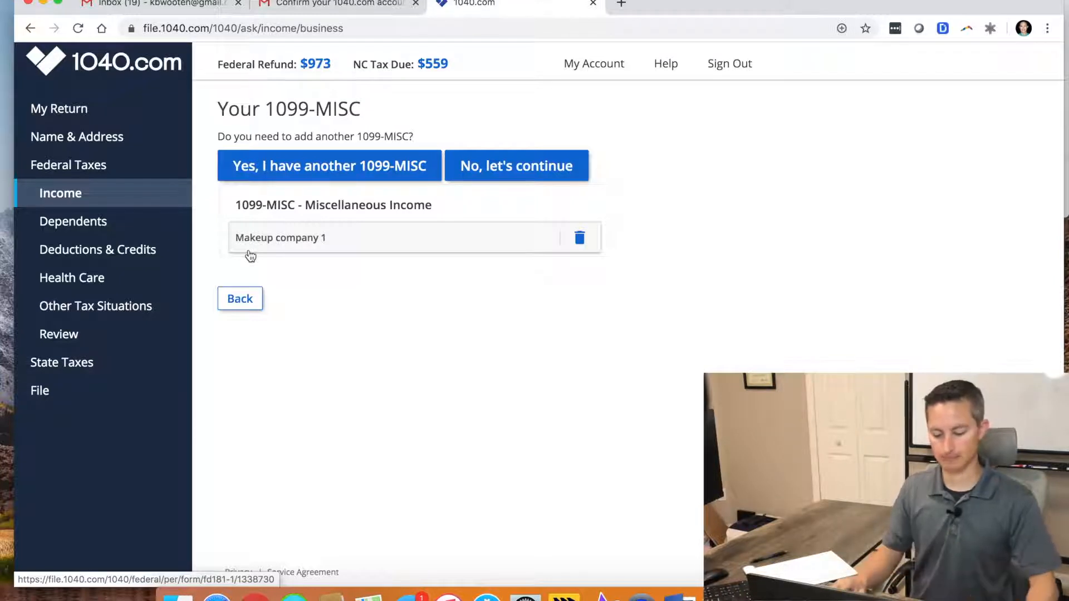
Decline another 1099-MISC; answer No to car, home office, daycare, depreciation, retirement and health insurance.
left_click(509, 170)
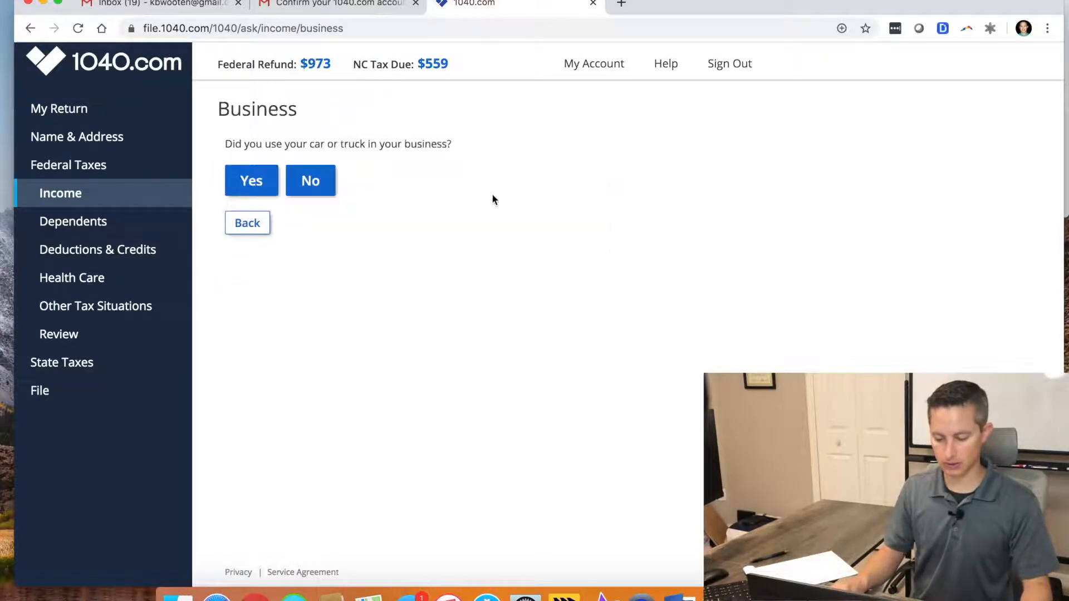
left_click(324, 184)
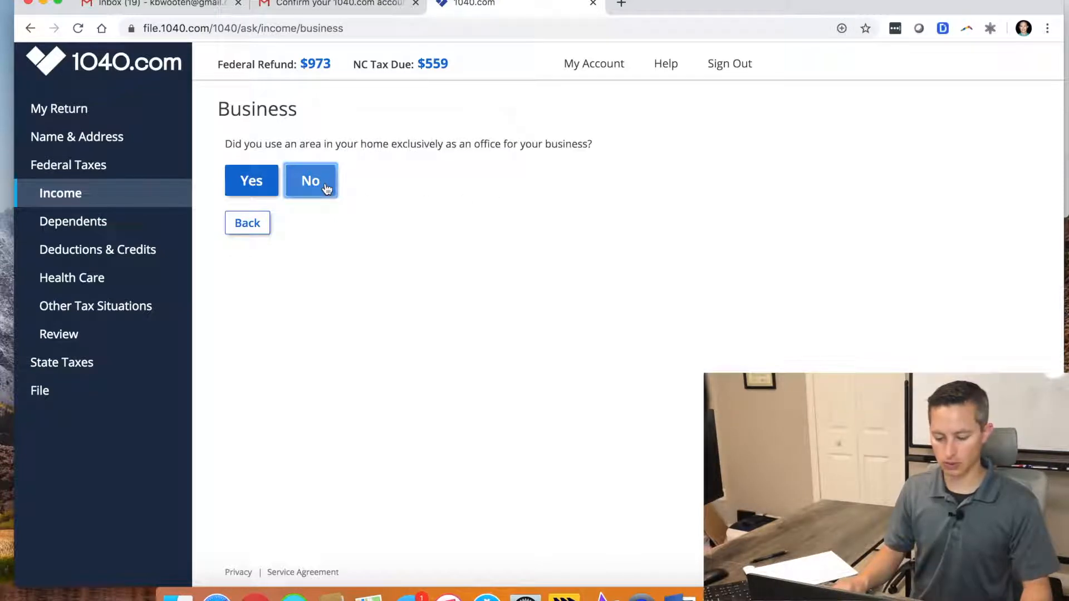
left_click(327, 189)
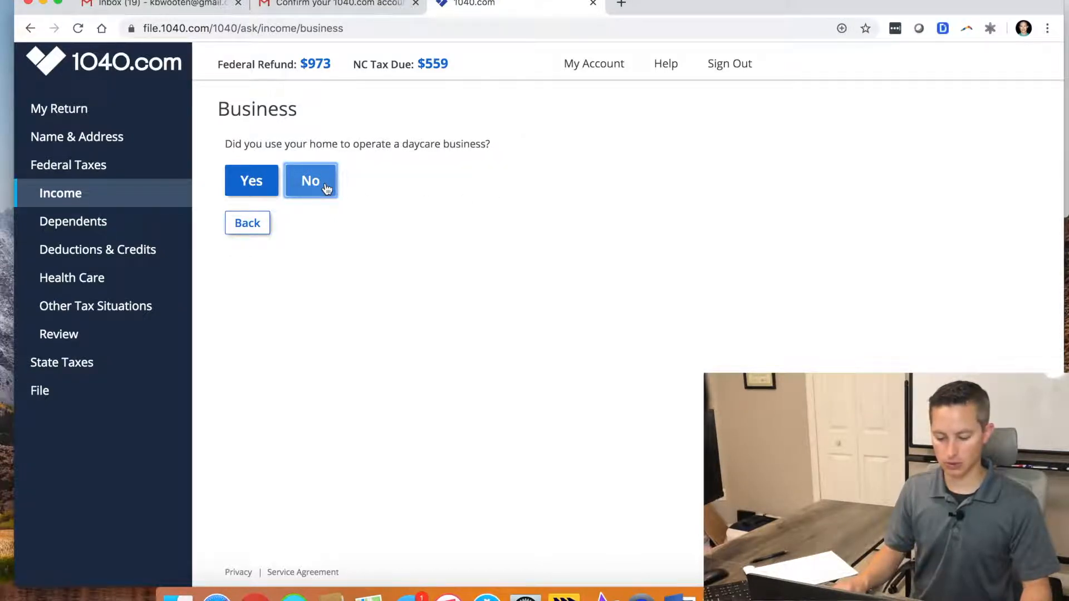
left_click(327, 189)
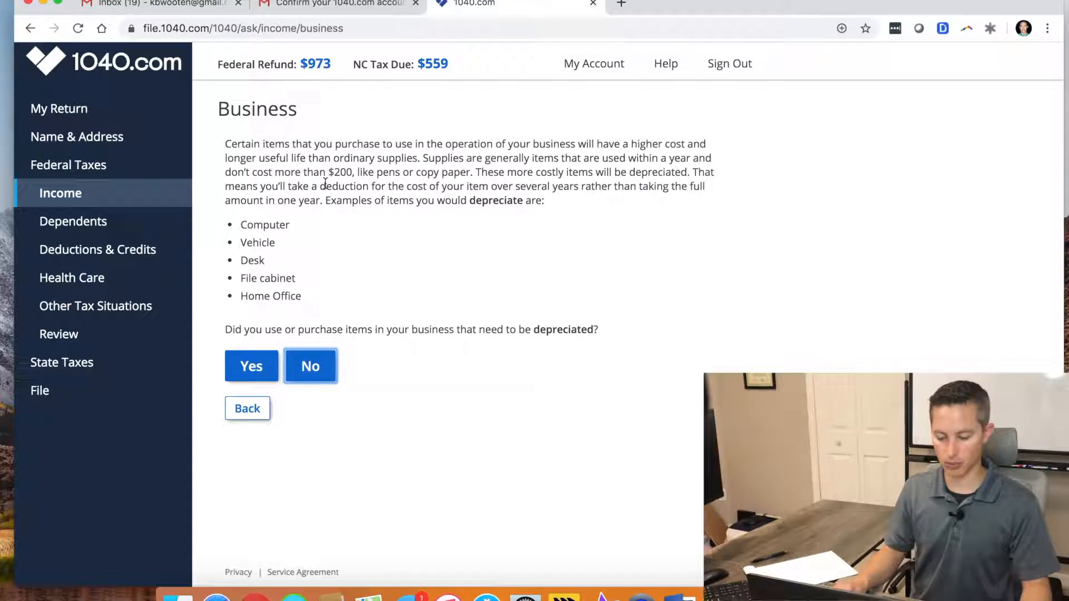
left_click(321, 368)
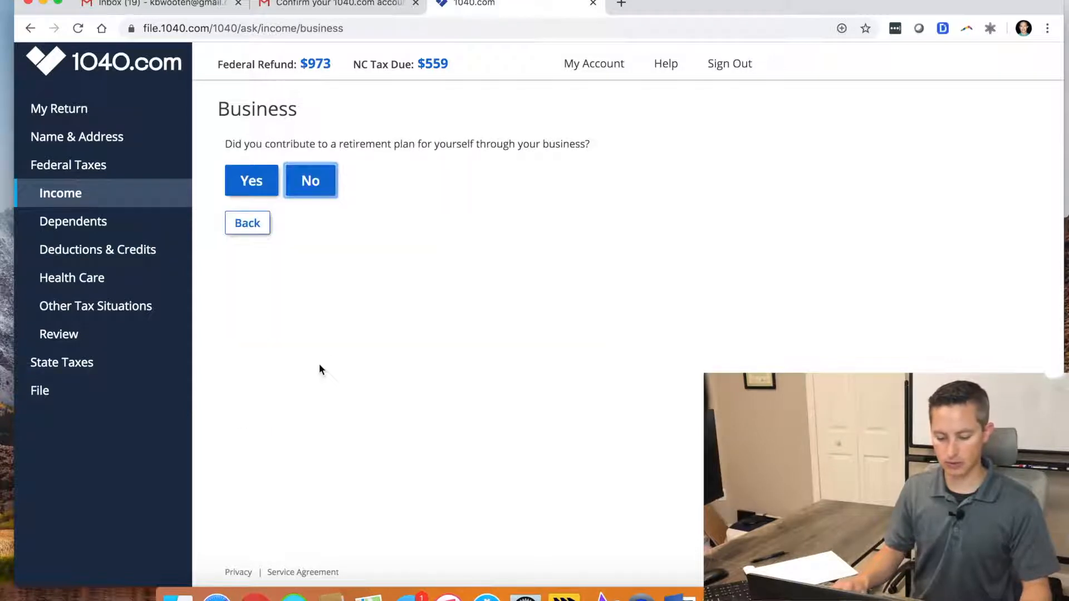
left_click(323, 194)
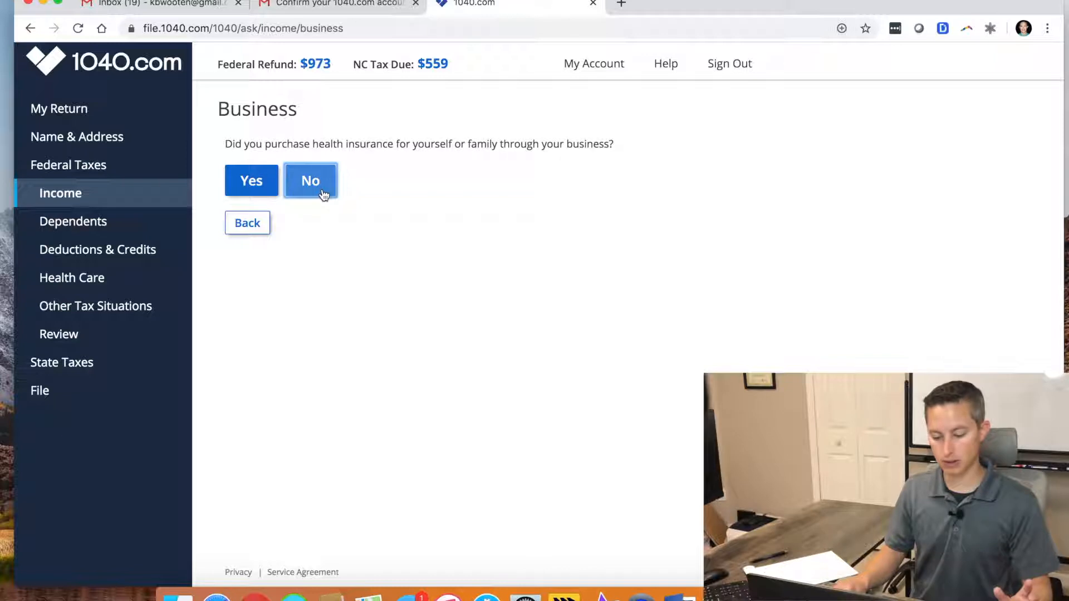
left_click(323, 194)
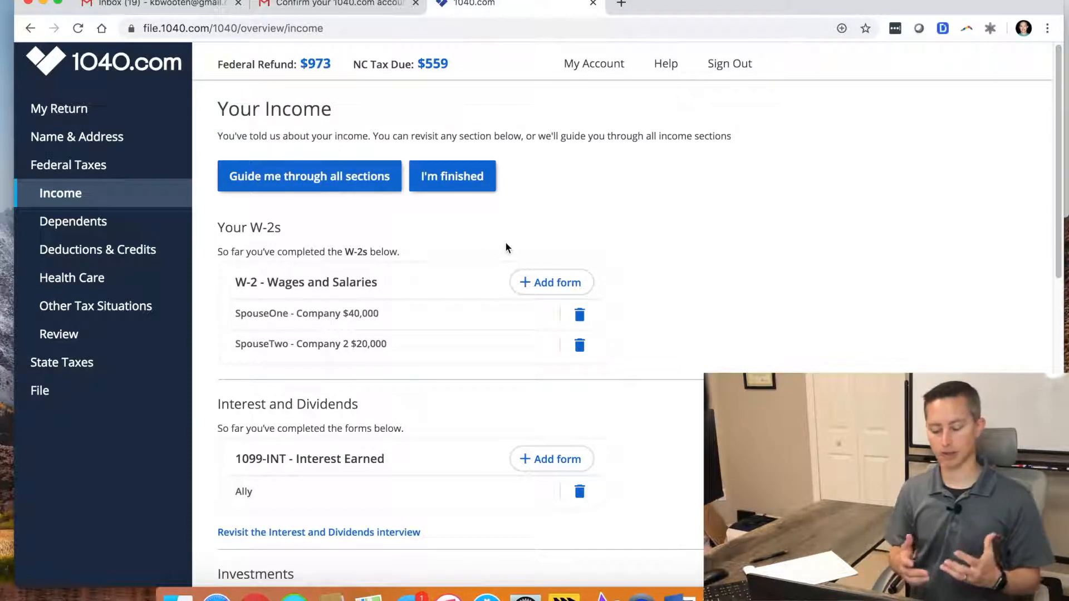
Scroll the Your Income overview to review both W-2s, the Ally 1099-INT and the 1099-MISC.
scroll(507, 245, "down", 15)
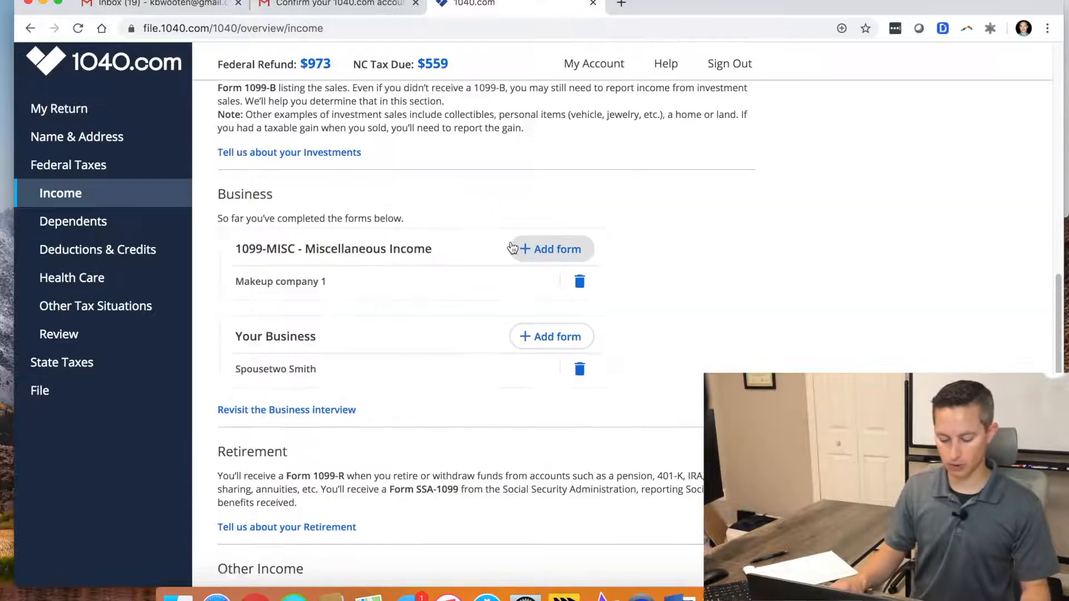
scroll(513, 247, "up", 15)
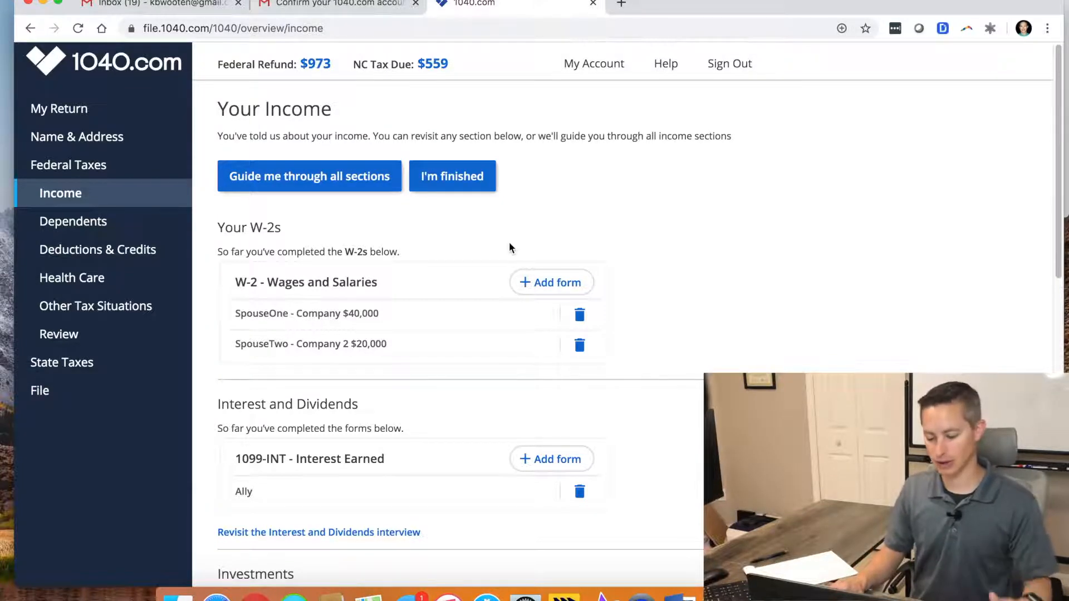
scroll(511, 247, "down", 15)
Finish income, confirm there are dependents, and enter the child's first and last name.
left_click(353, 504)
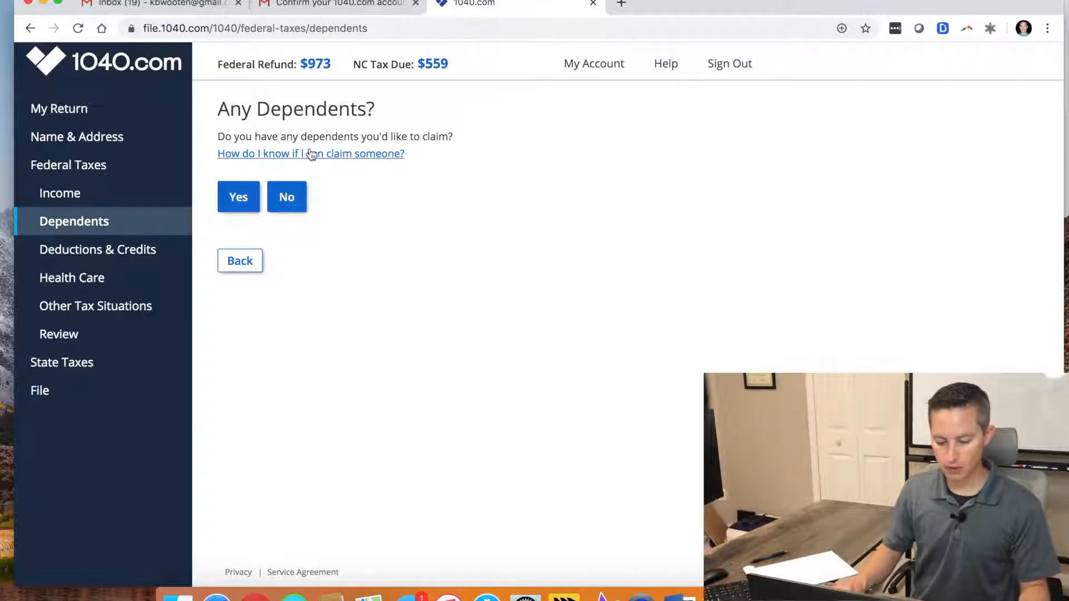
left_click(246, 195)
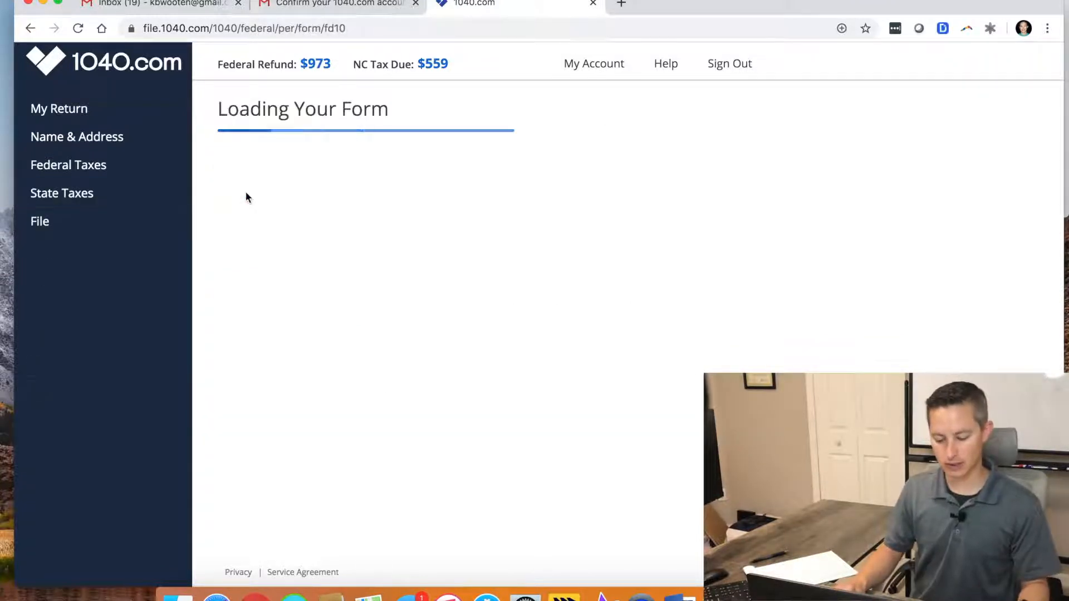
left_click(100, 237)
type("Cgil")
type("done")
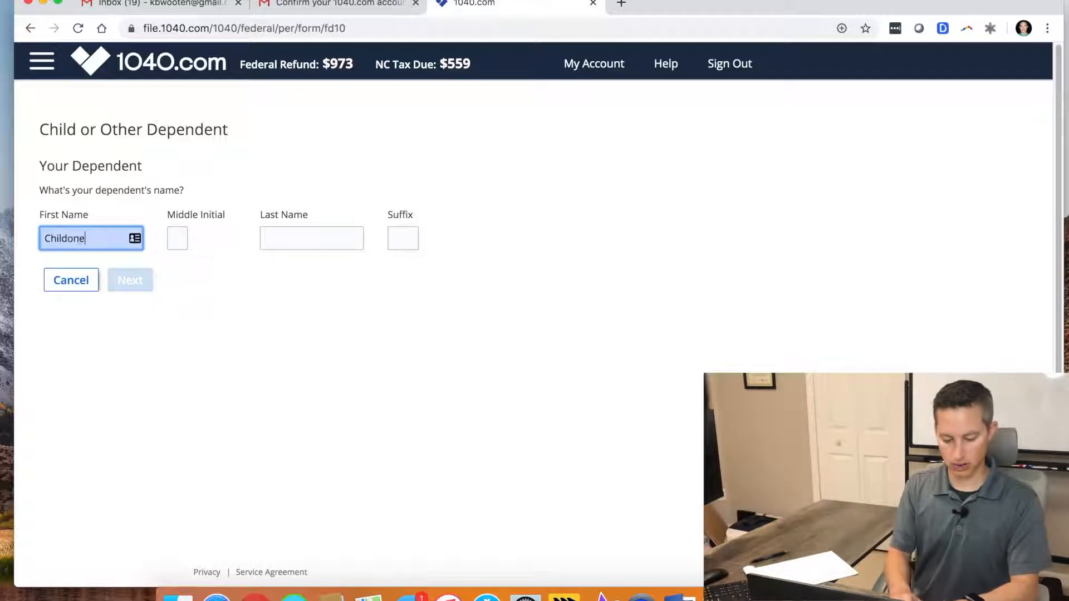
key("Tab")
key("Tab")
type("Smith")
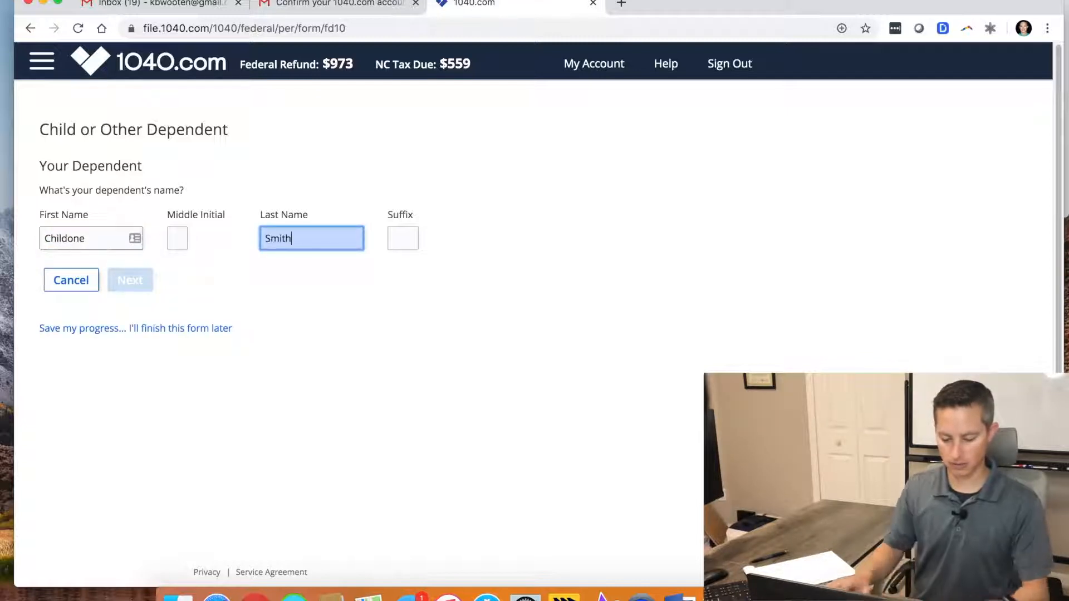
left_click(130, 280)
Enter the child's Social Security number and set the relationship to SON.
left_click(65, 225)
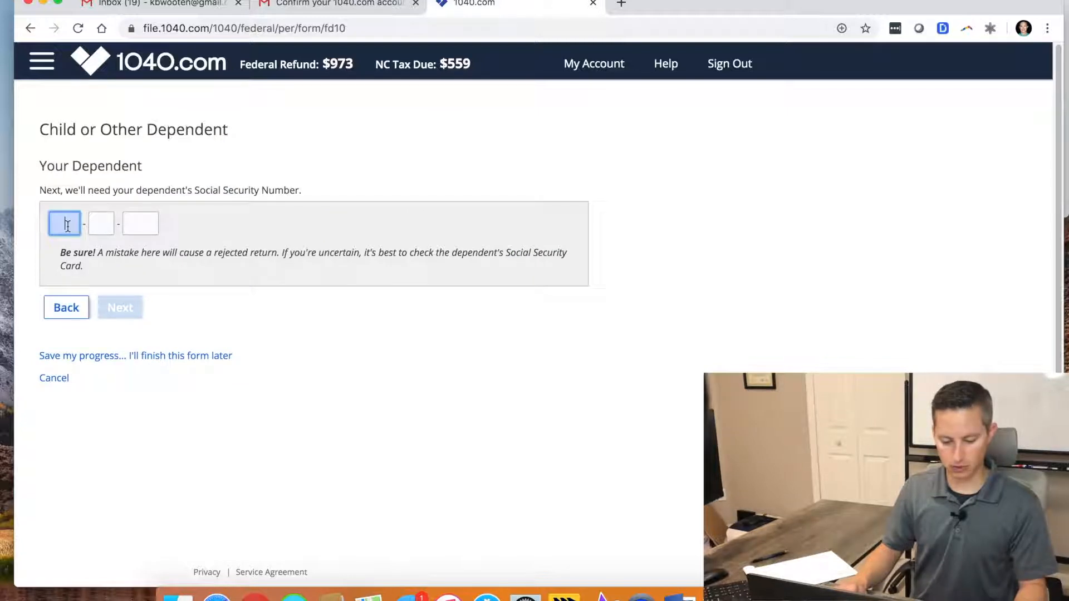
type("400-00-")
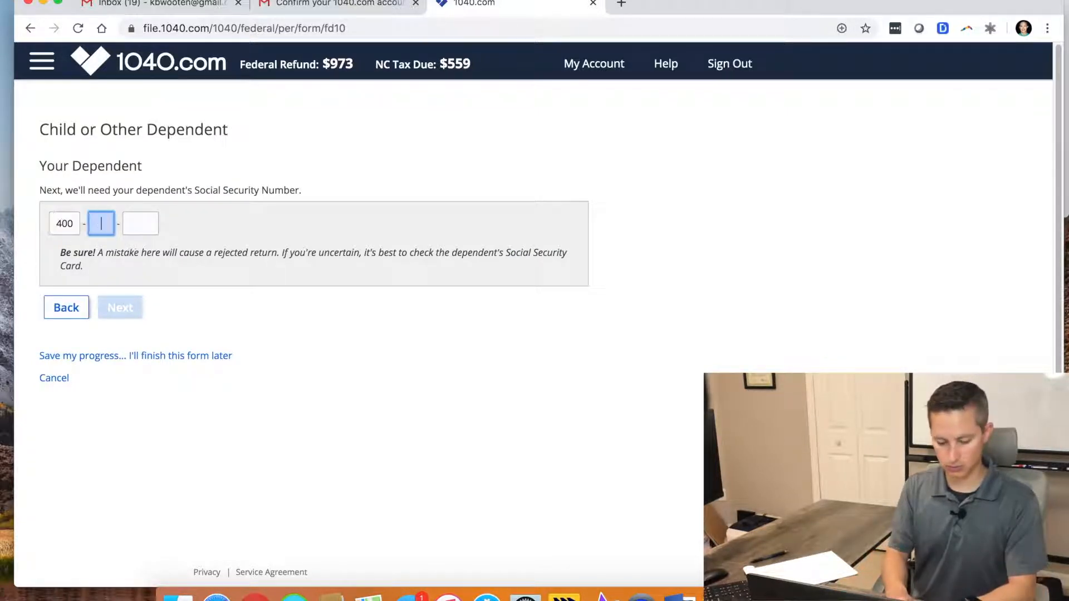
type("0127")
left_click(120, 308)
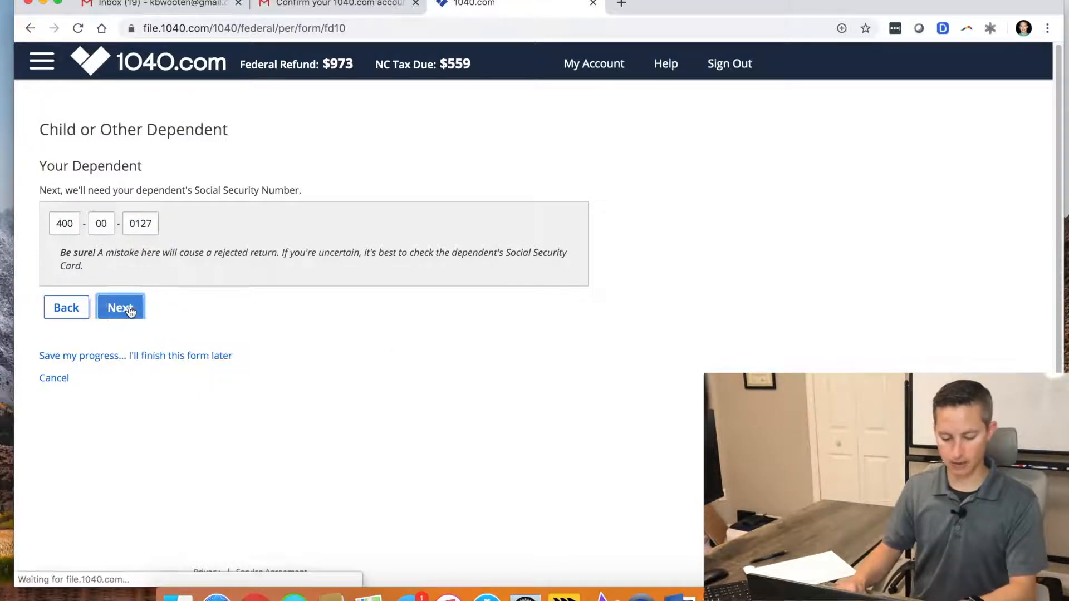
left_click(90, 218)
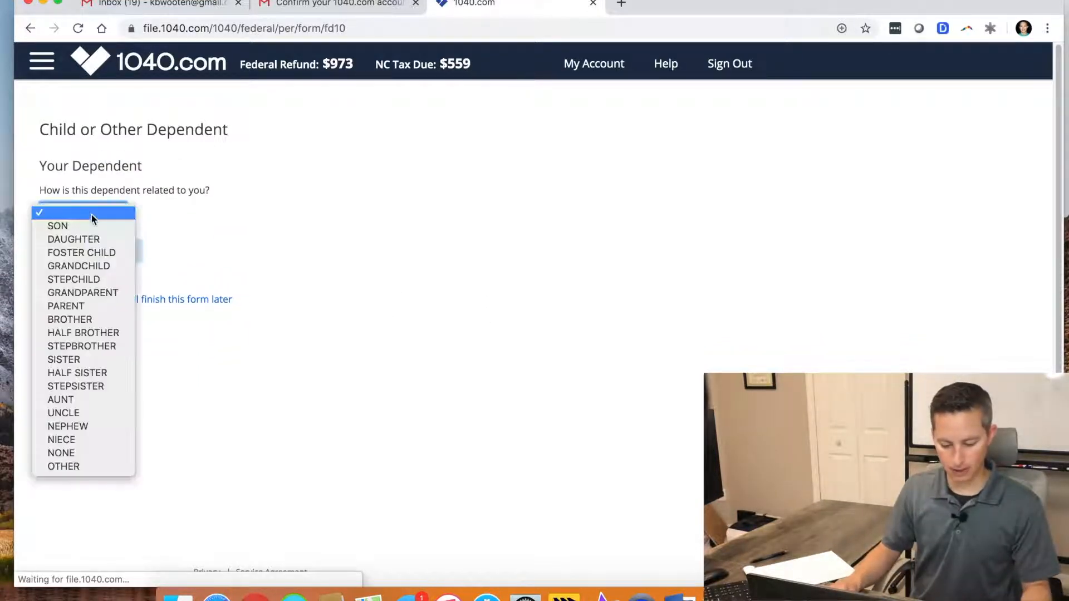
left_click(95, 226)
left_click(122, 251)
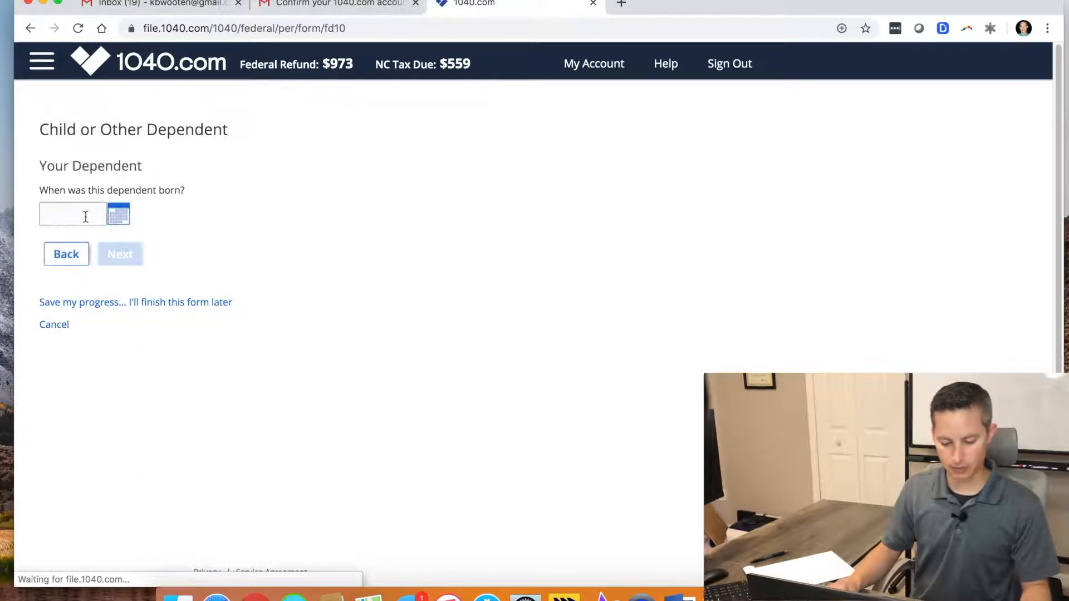
Enter the child's birth date as 1/1/2010.
left_click(86, 217)
type("01012010")
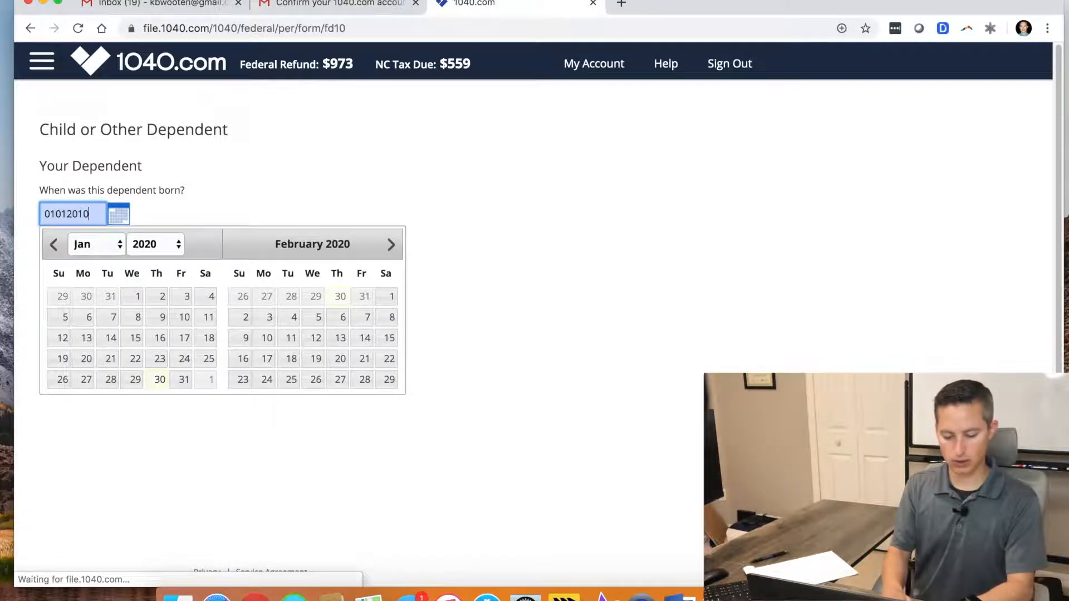
key("Tab")
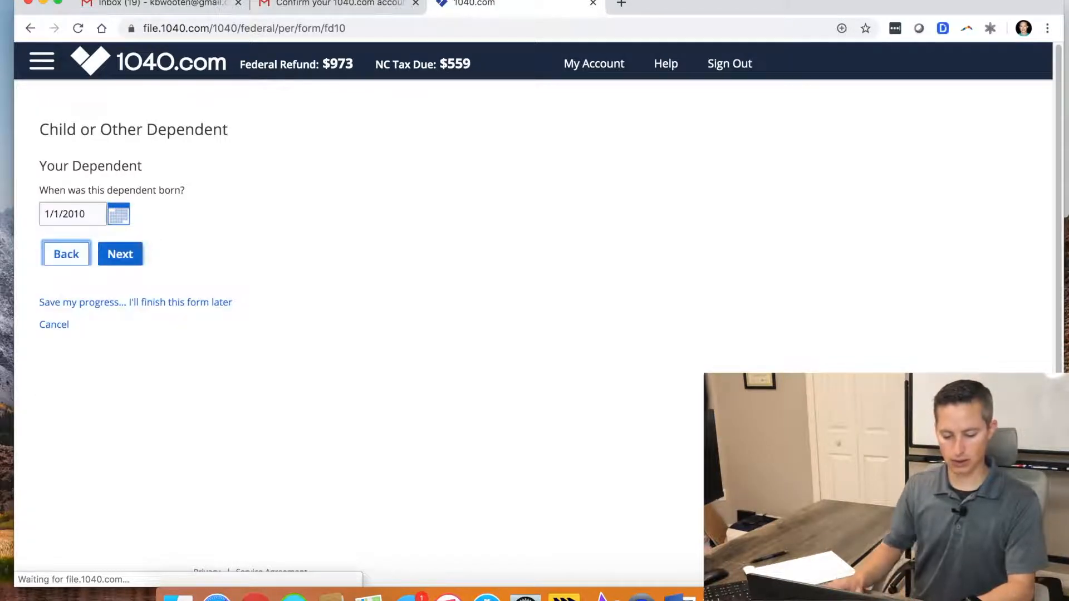
left_click(120, 254)
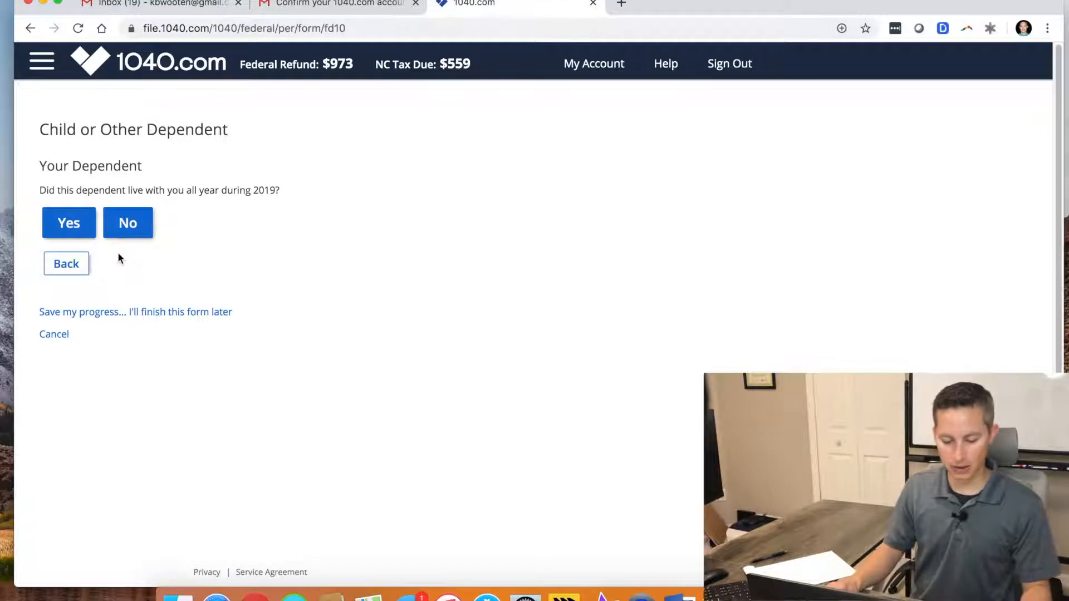
Confirm the child lived with you all year and that no dependent care was paid.
left_click(74, 224)
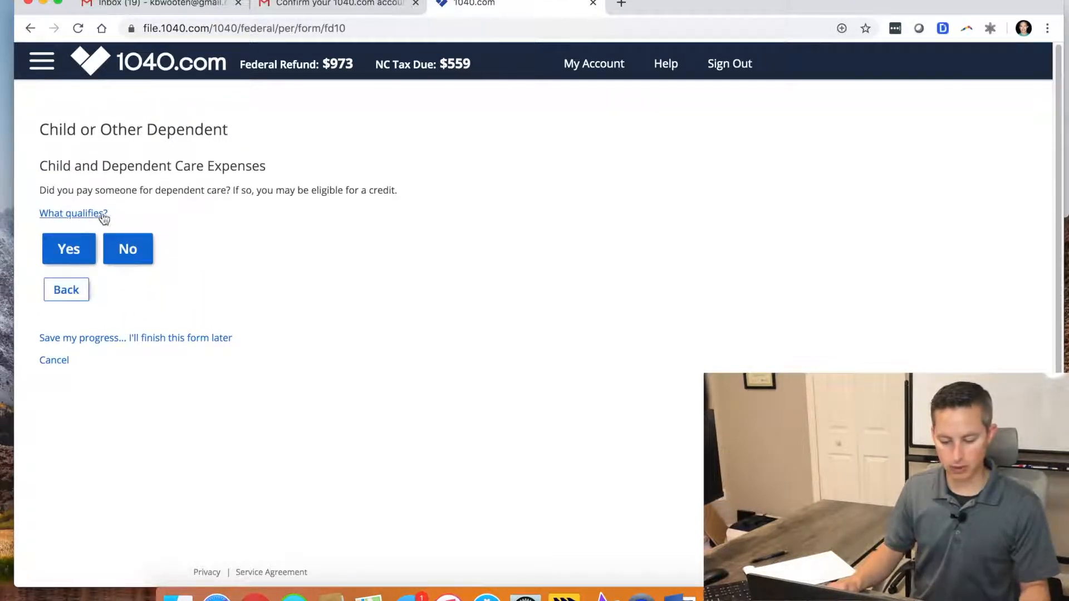
left_click(139, 246)
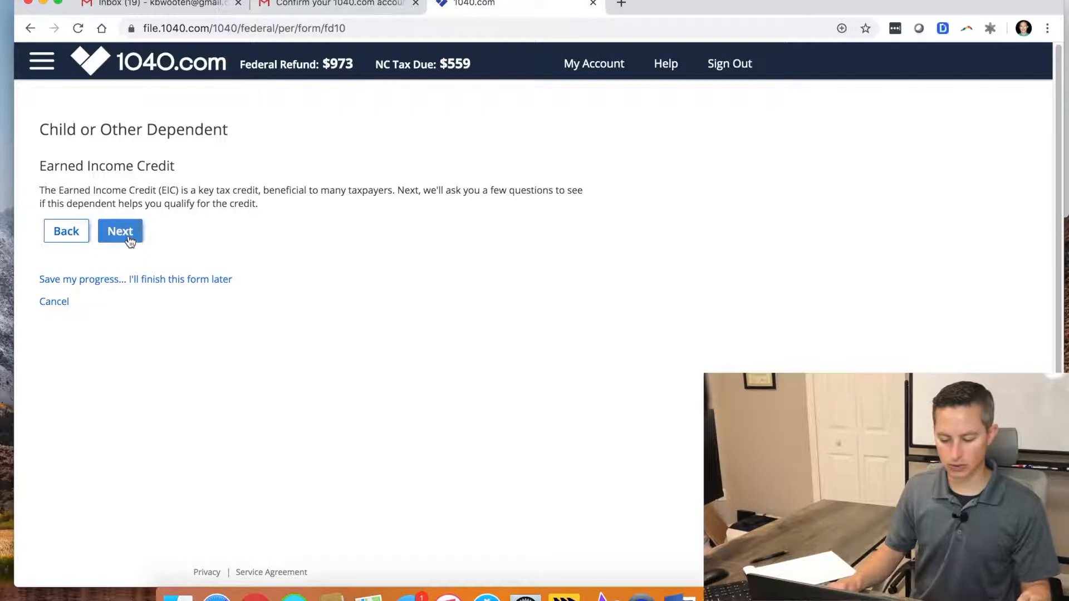
left_click(129, 240)
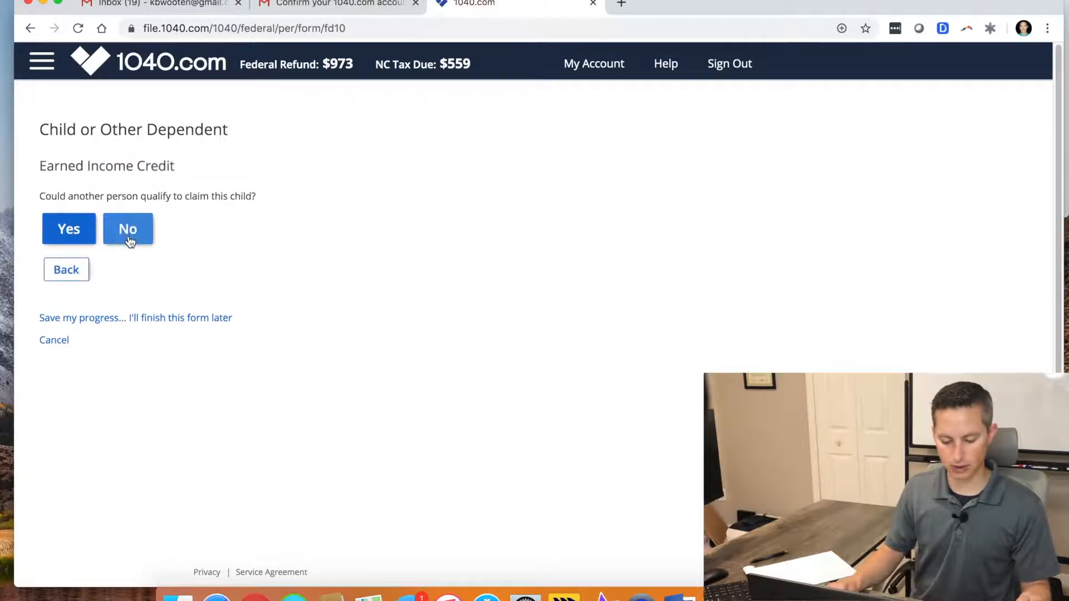
Answer the Earned Income Credit questions, save the son as a dependent, and finish dependents.
left_click(127, 239)
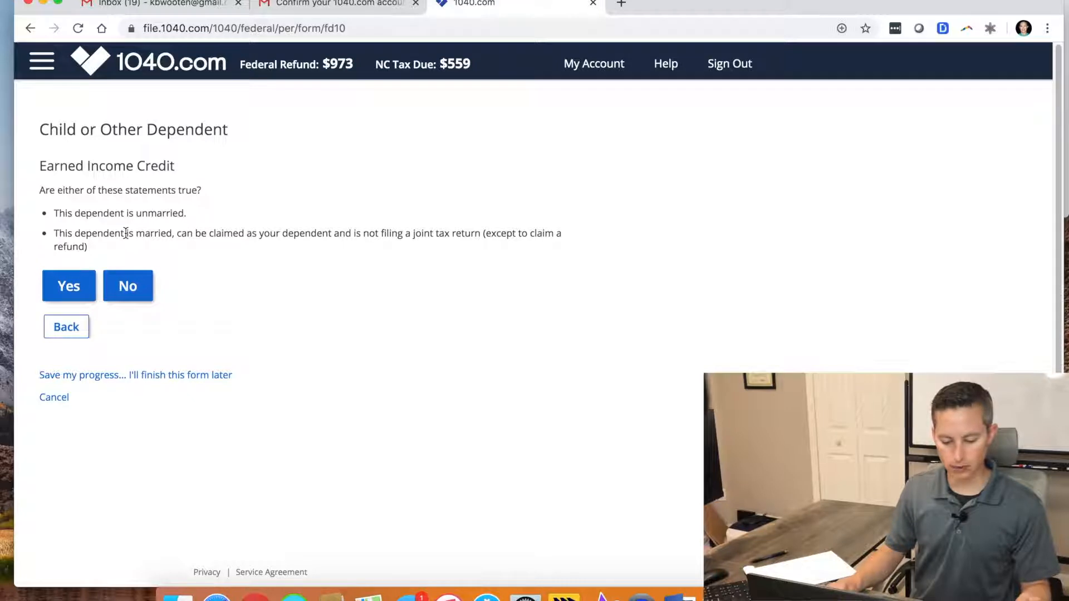
left_click(75, 281)
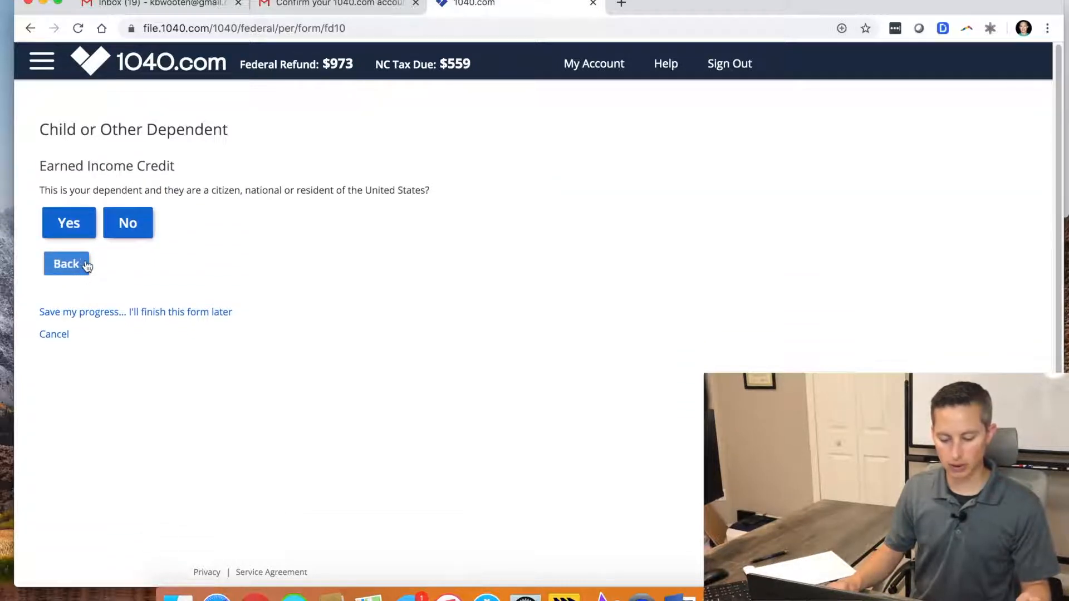
left_click(70, 223)
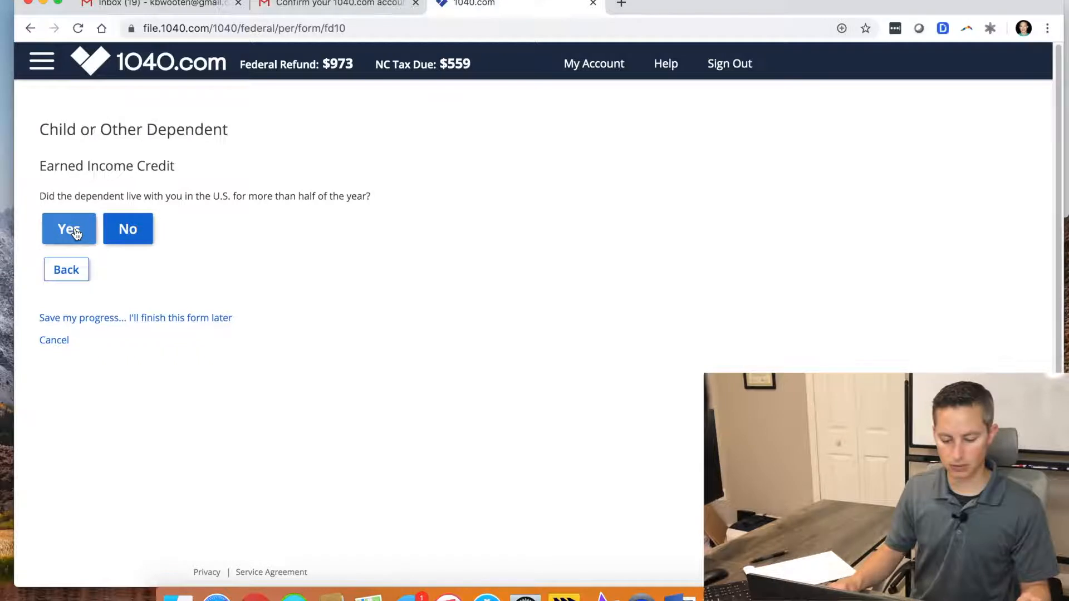
left_click(77, 234)
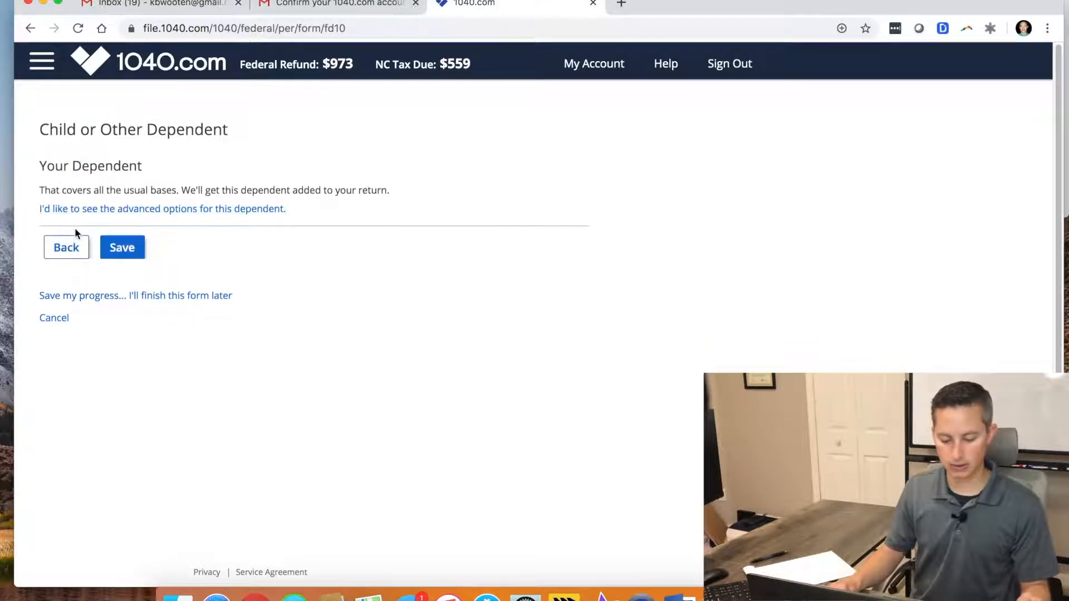
left_click(113, 245)
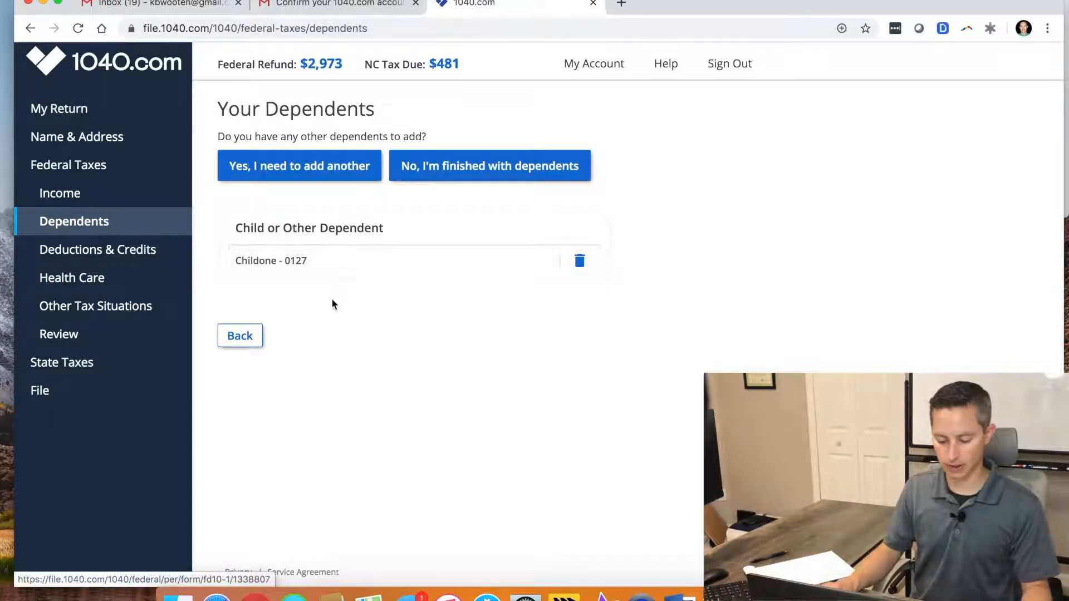
left_click(454, 168)
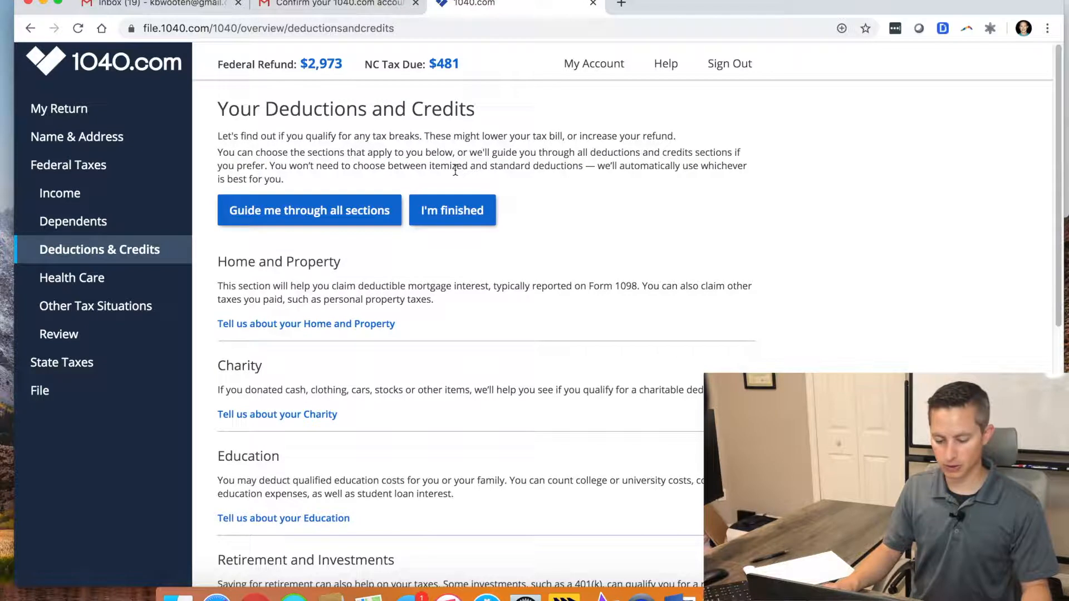
scroll(453, 171, "down", 1)
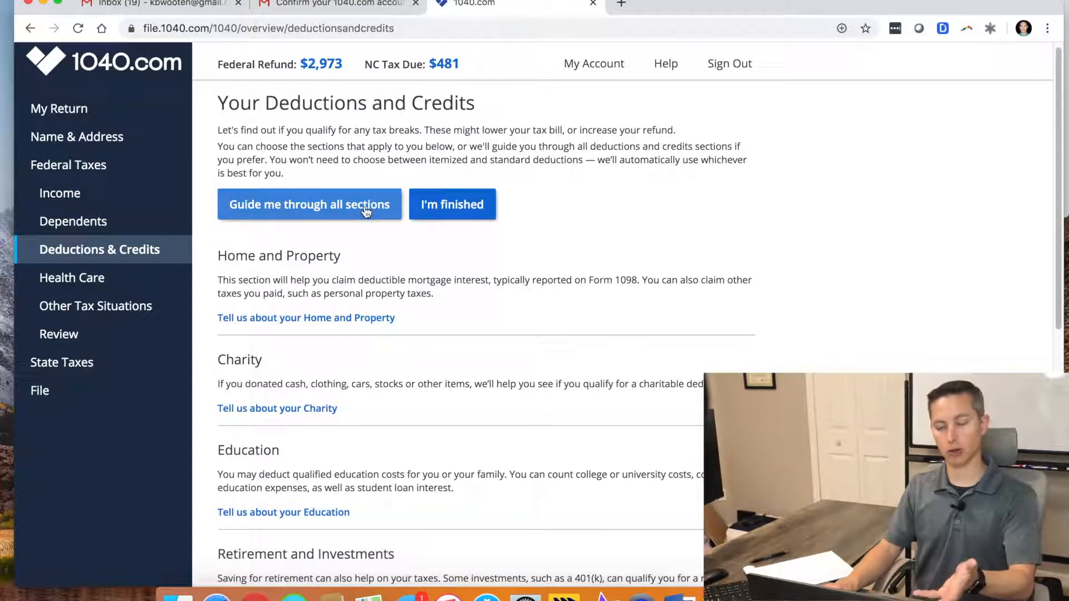
scroll(453, 207, "down", 5)
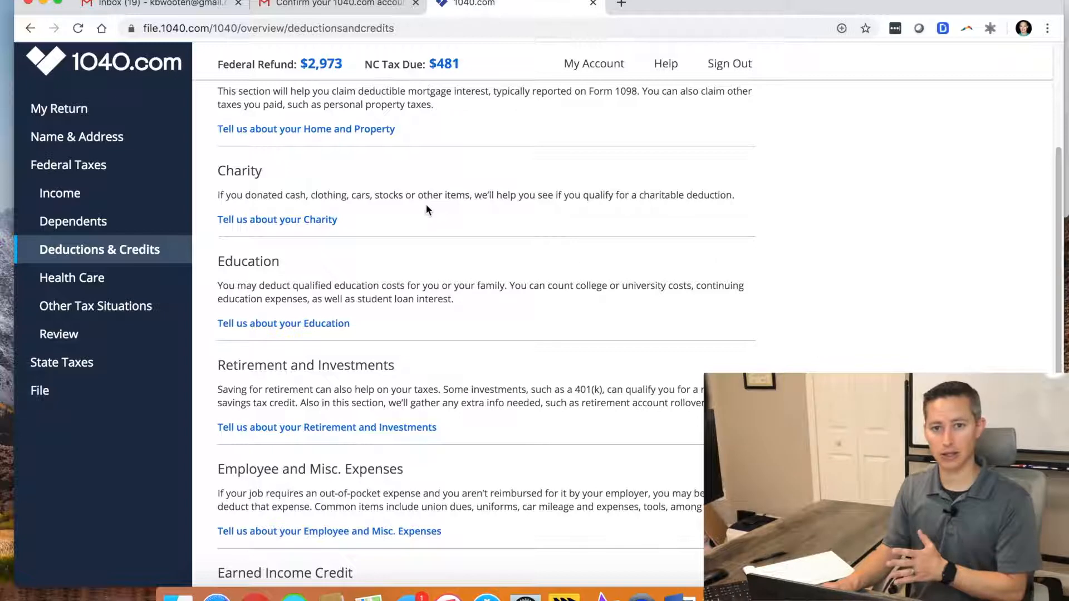
scroll(430, 205, "down", 2)
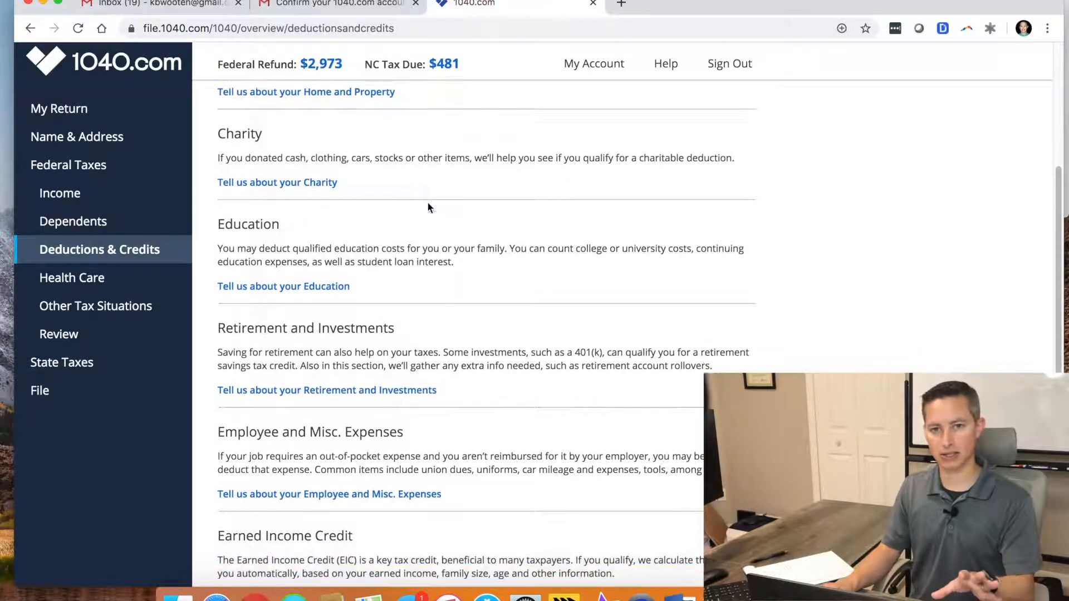
scroll(428, 207, "down", 5)
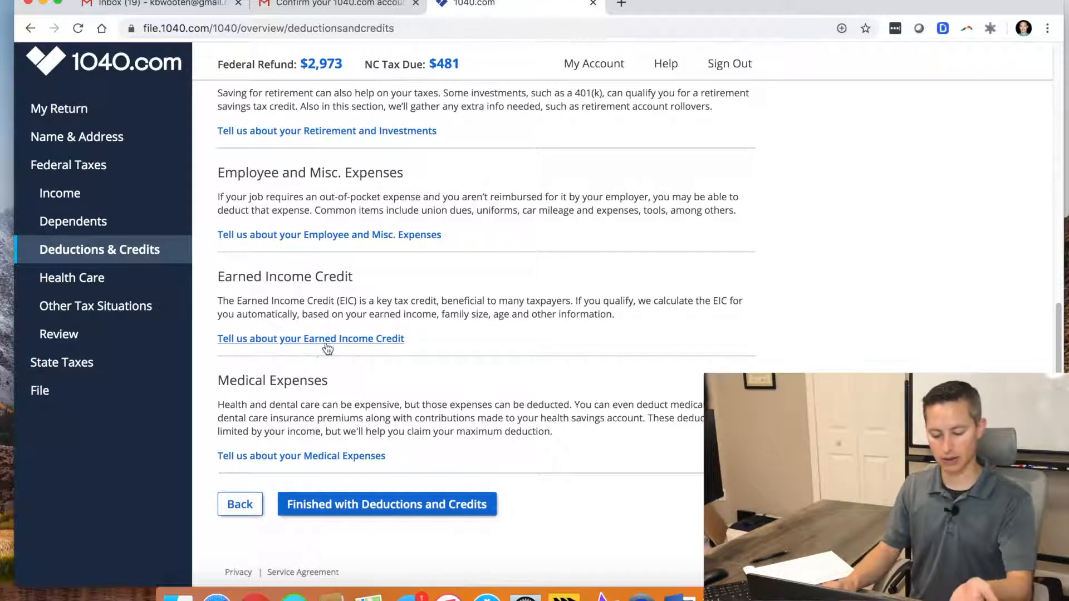
scroll(407, 306, "up", 10)
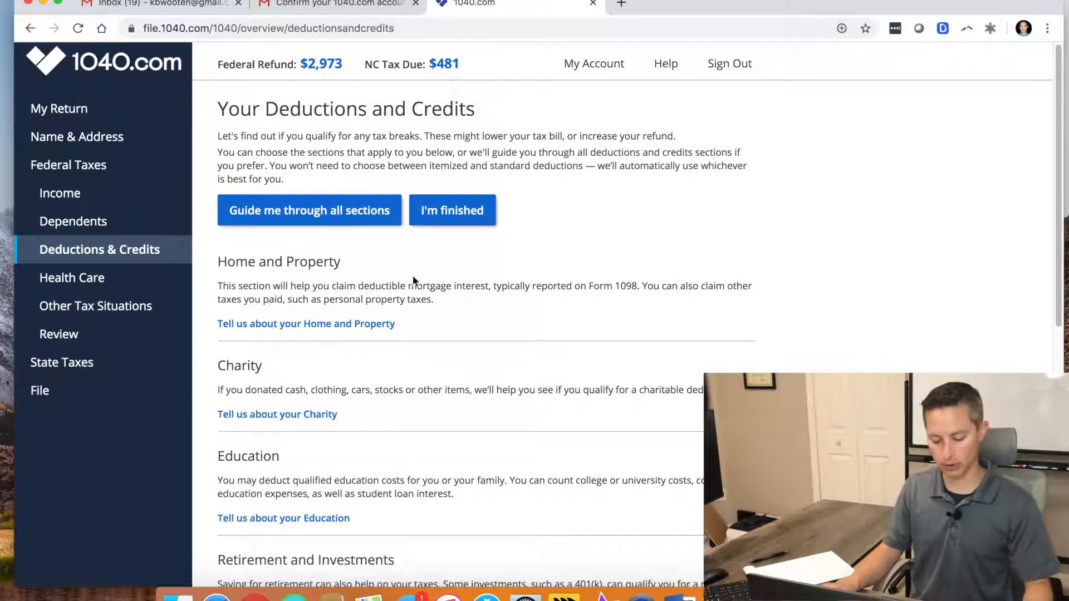
scroll(413, 277, "down", 7)
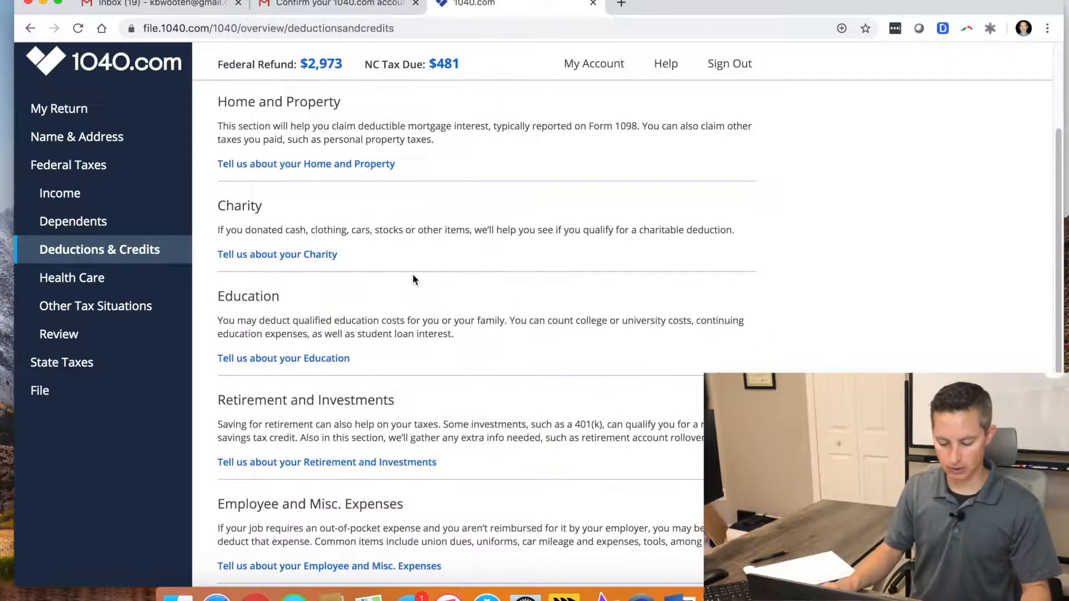
scroll(413, 277, "down", 2)
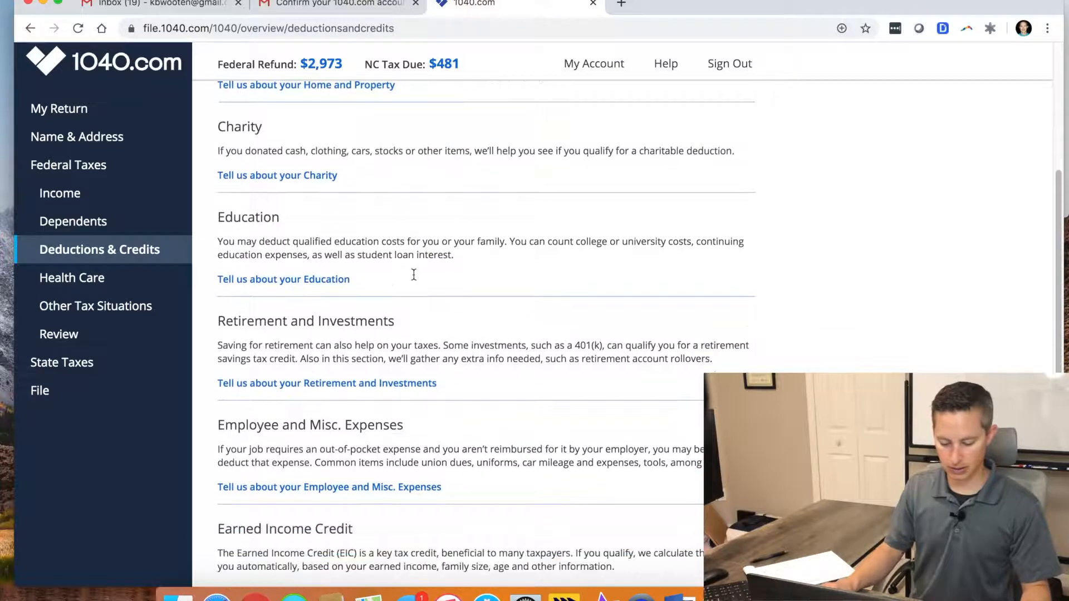
left_click(342, 383)
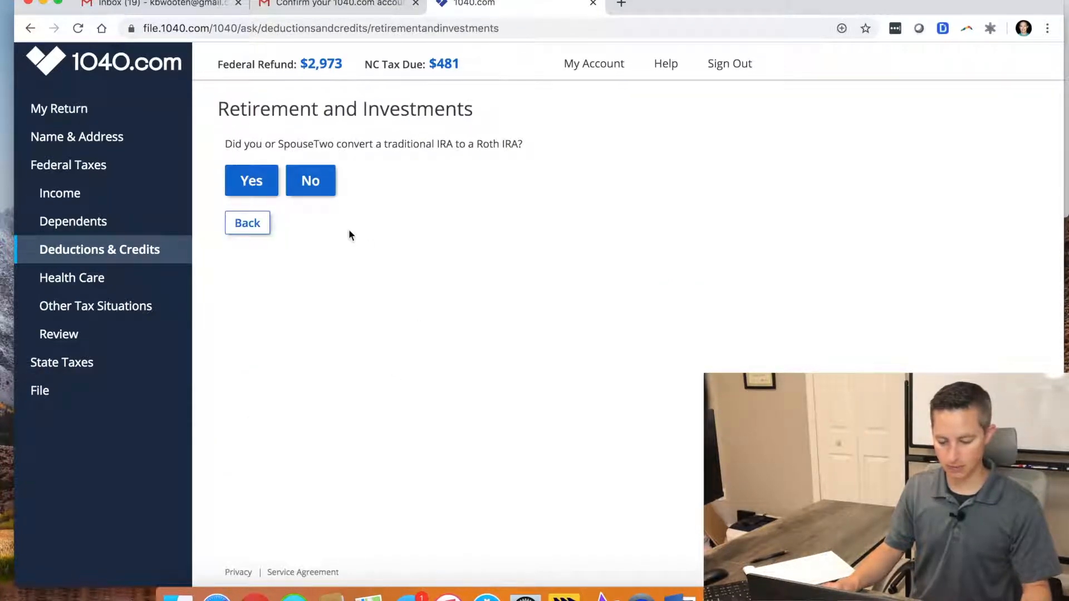
Answer no Roth conversion, yes to IRA contributions, no to age 70½, and open Form 8606.
left_click(321, 184)
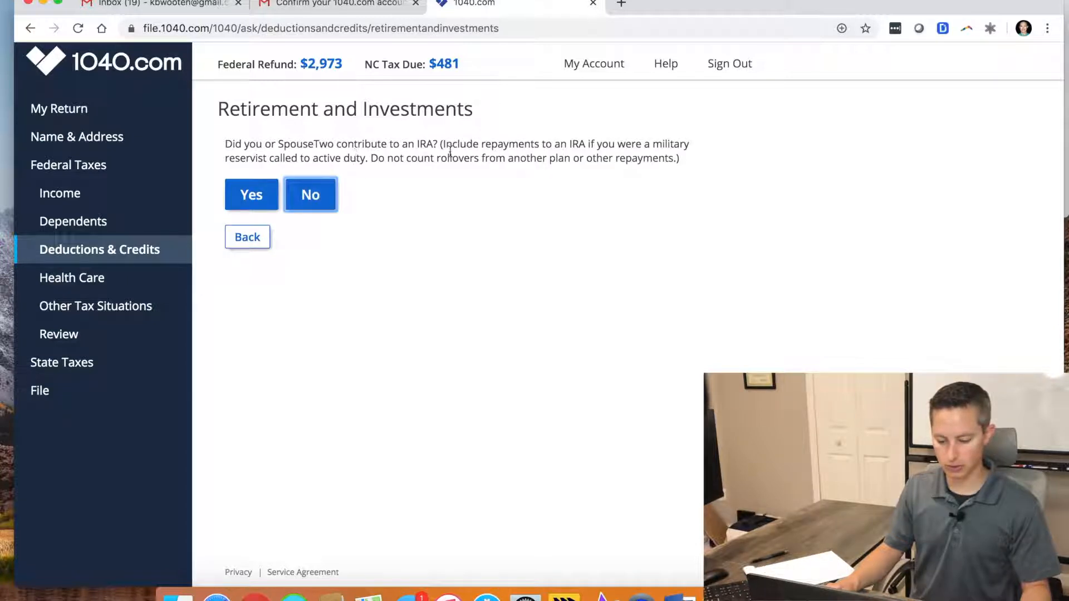
left_click(245, 198)
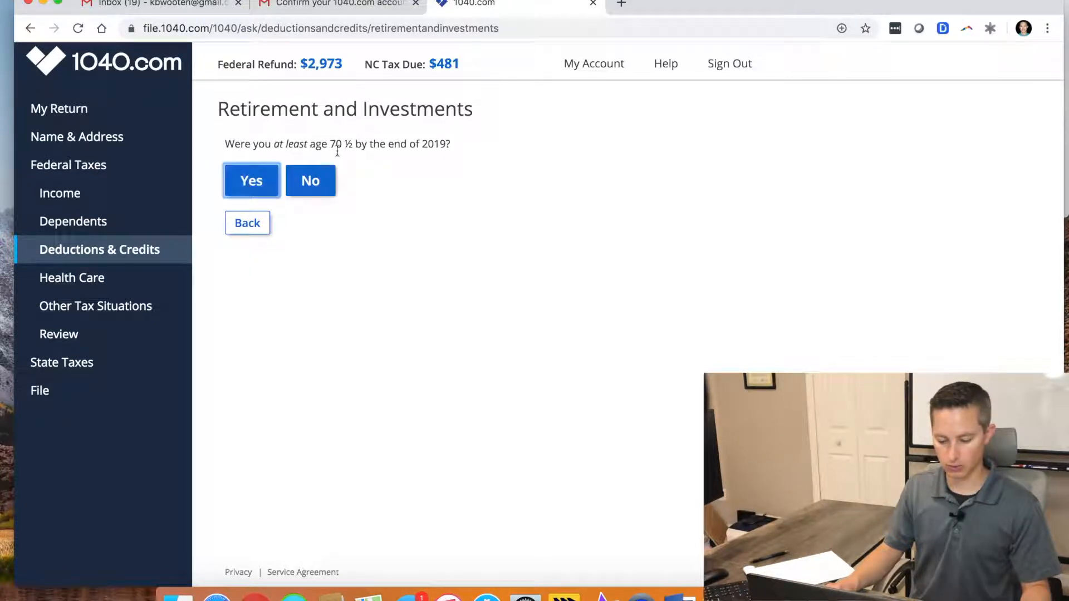
left_click(320, 182)
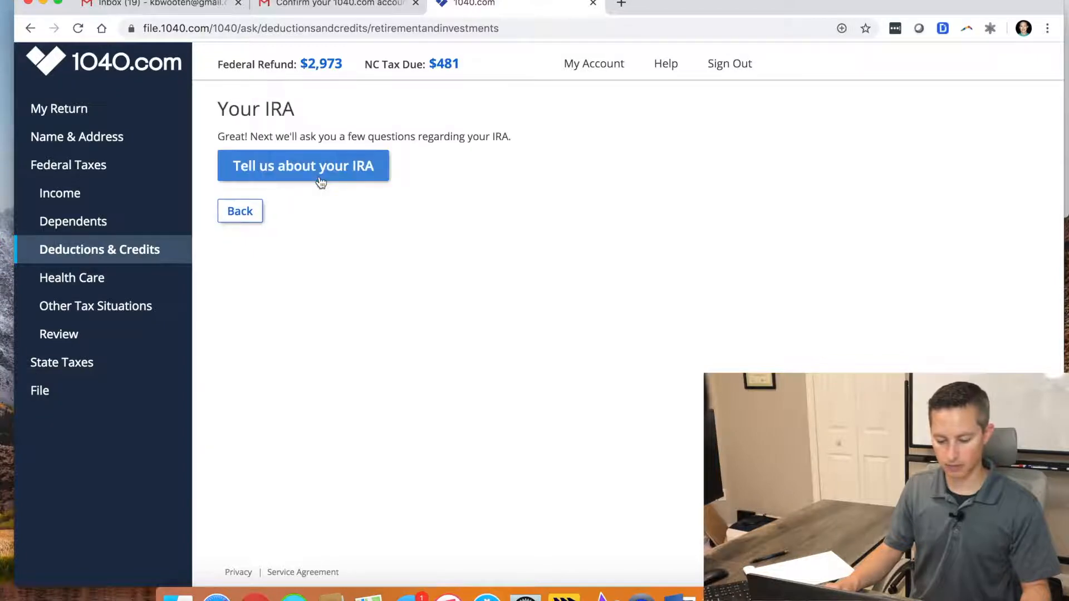
left_click(352, 171)
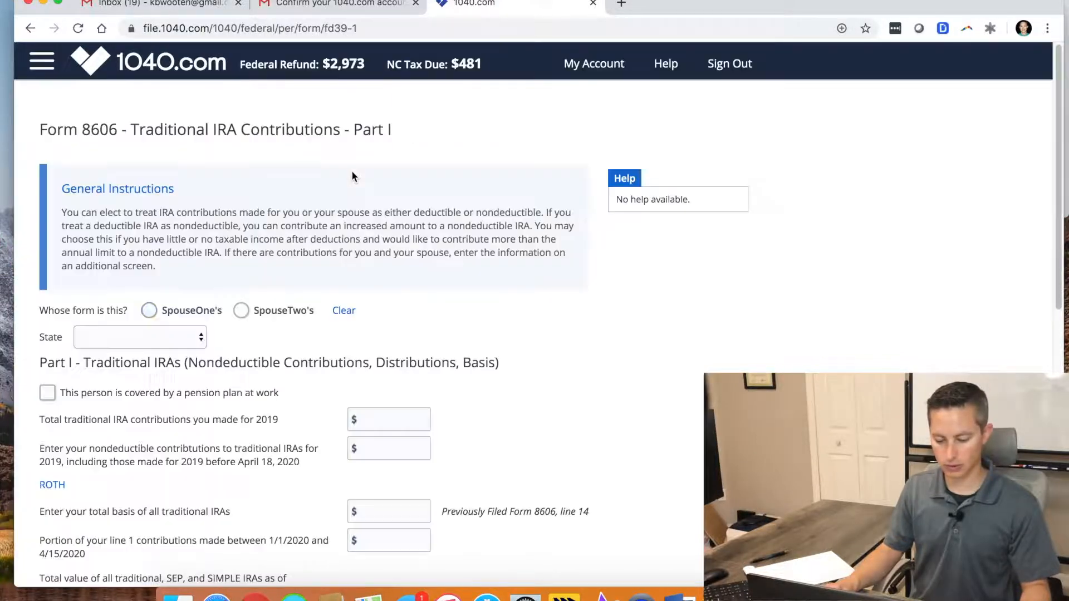
Mark Form 8606 as SpouseOne's, with North Carolina as state and work pension coverage.
scroll(311, 218, "down", 3)
left_click(173, 146)
left_click(162, 173)
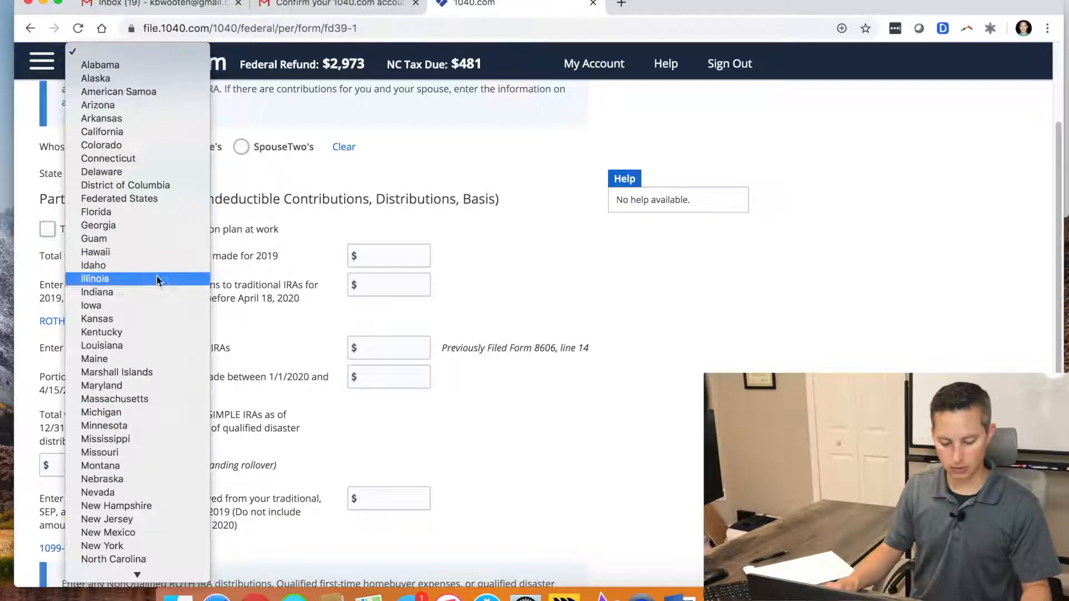
left_click(155, 558)
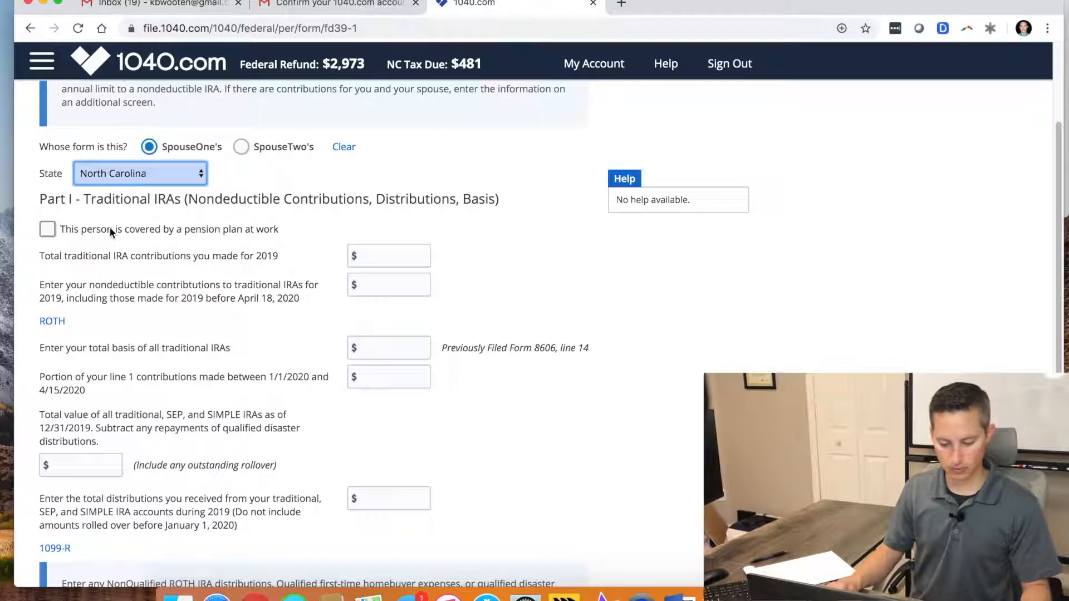
left_click(137, 228)
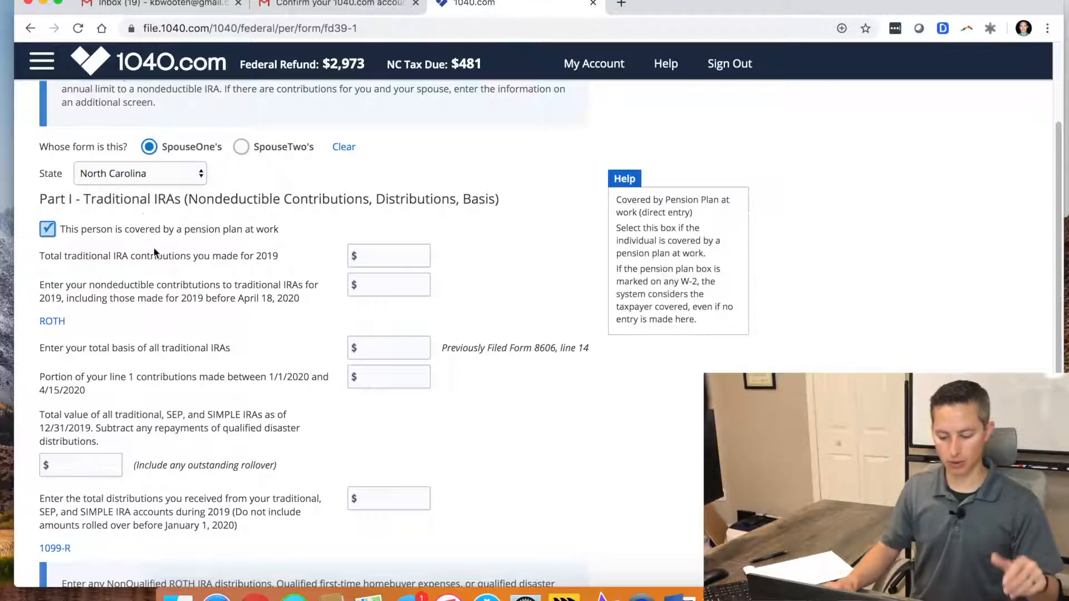
Enter 2,500 as total traditional IRA contributions and save the form.
scroll(168, 226, "down", 1)
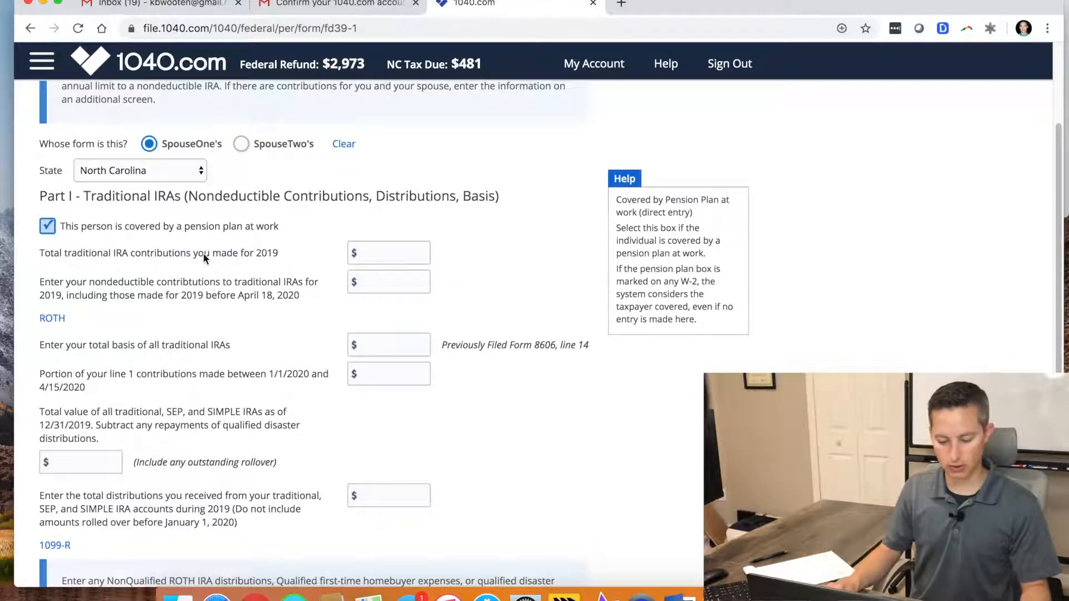
left_click(376, 252)
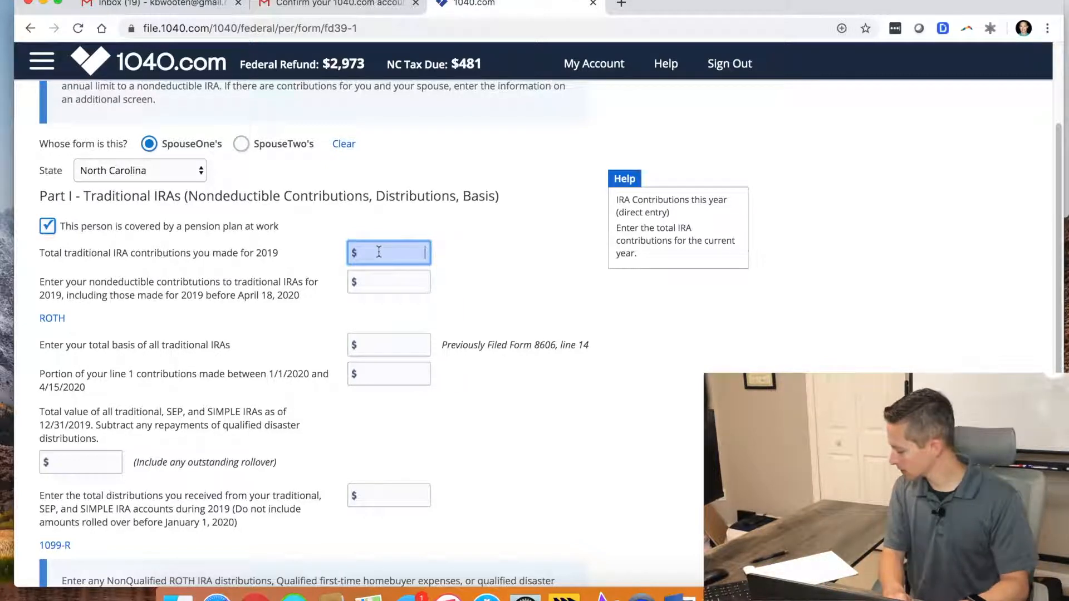
type("2500")
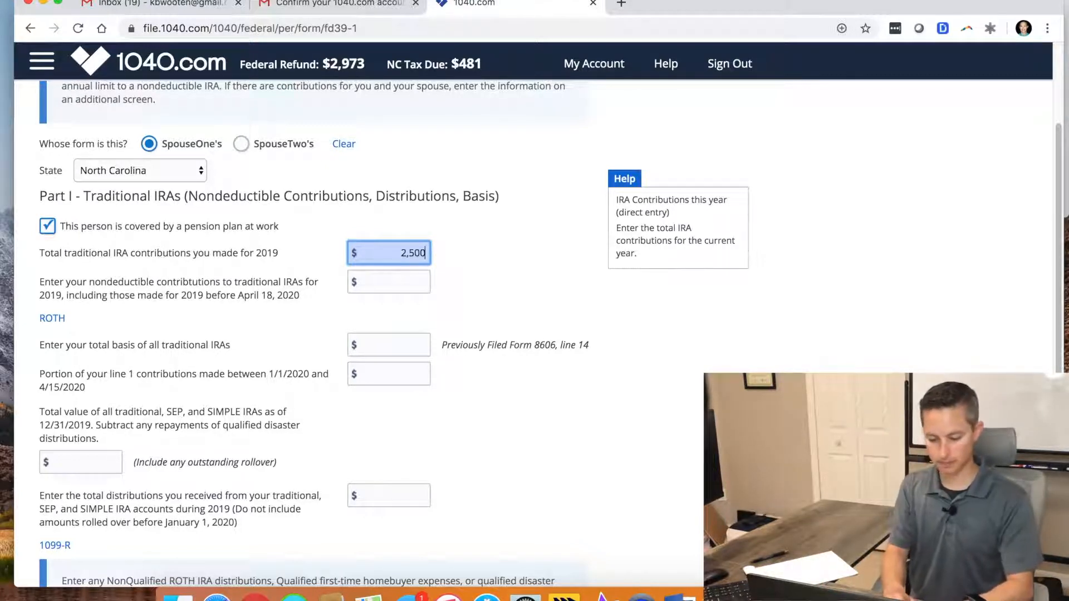
key("Tab")
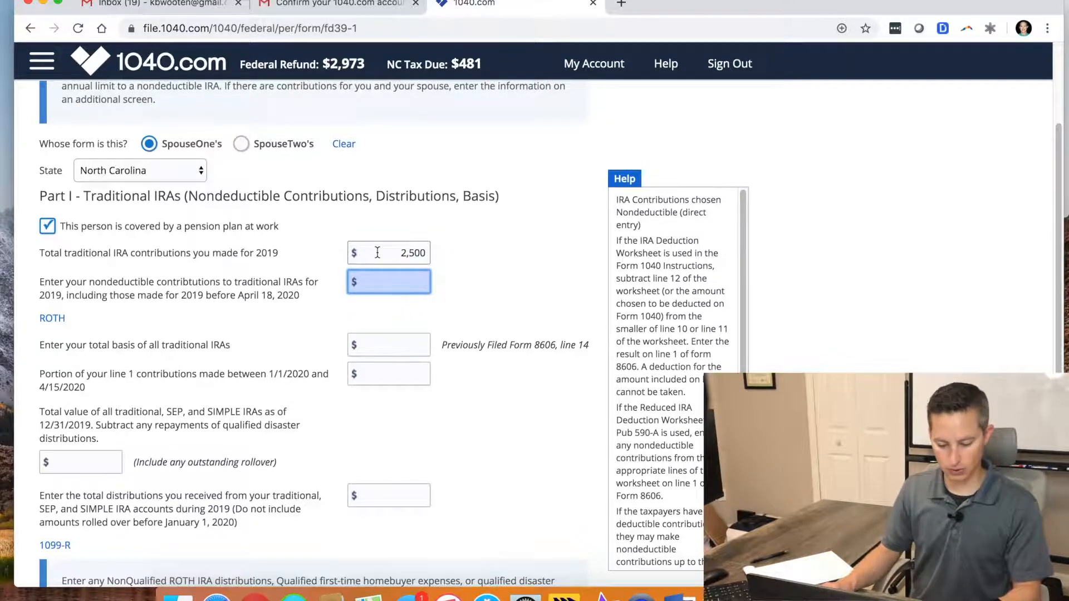
scroll(380, 255, "down", 1)
scroll(379, 256, "down", 5)
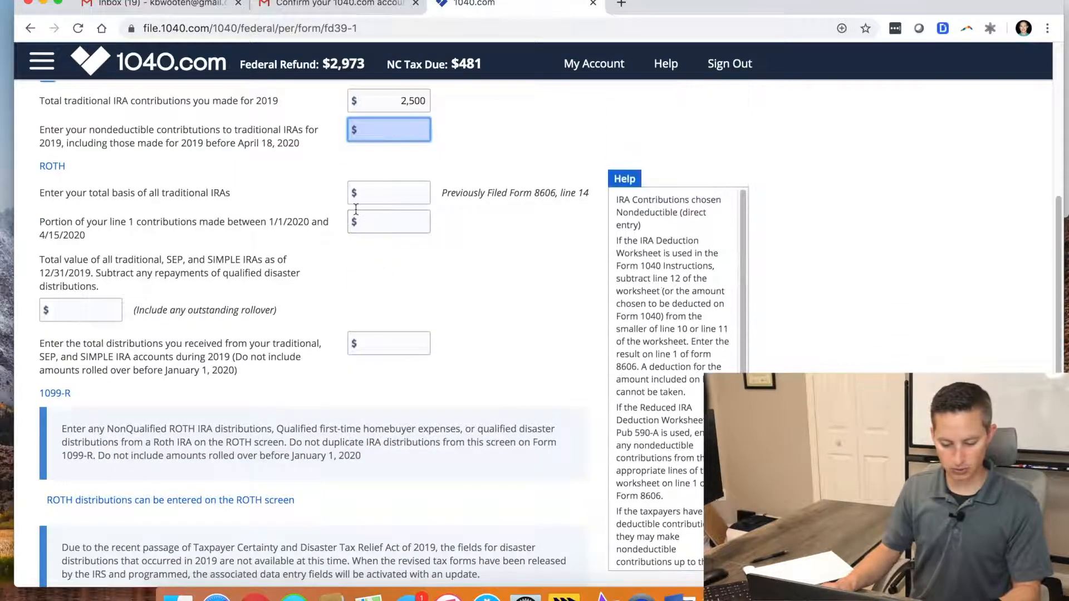
scroll(356, 209, "down", 12)
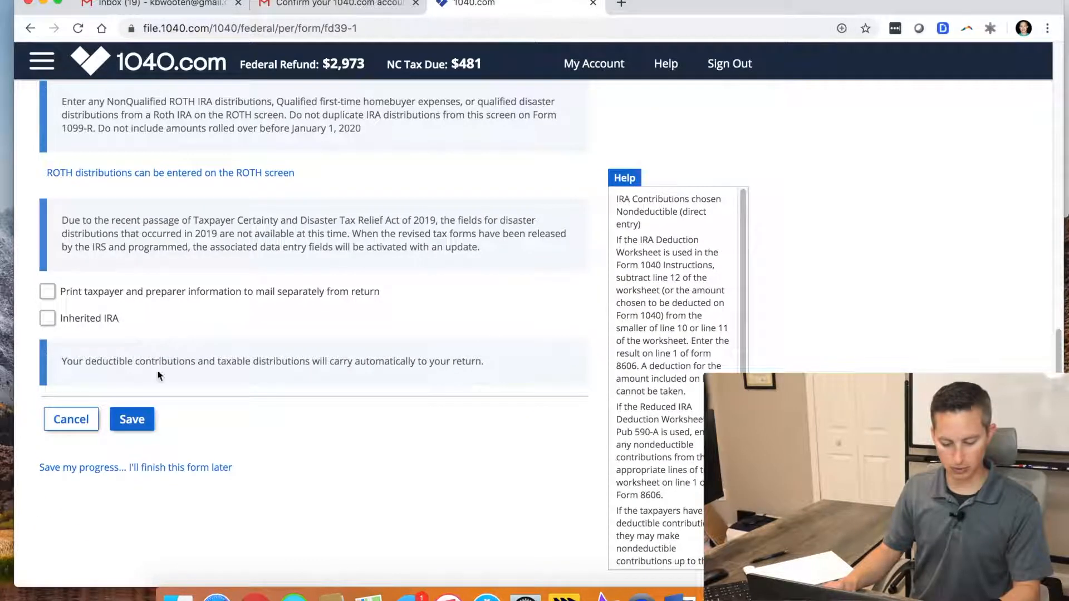
left_click(132, 419)
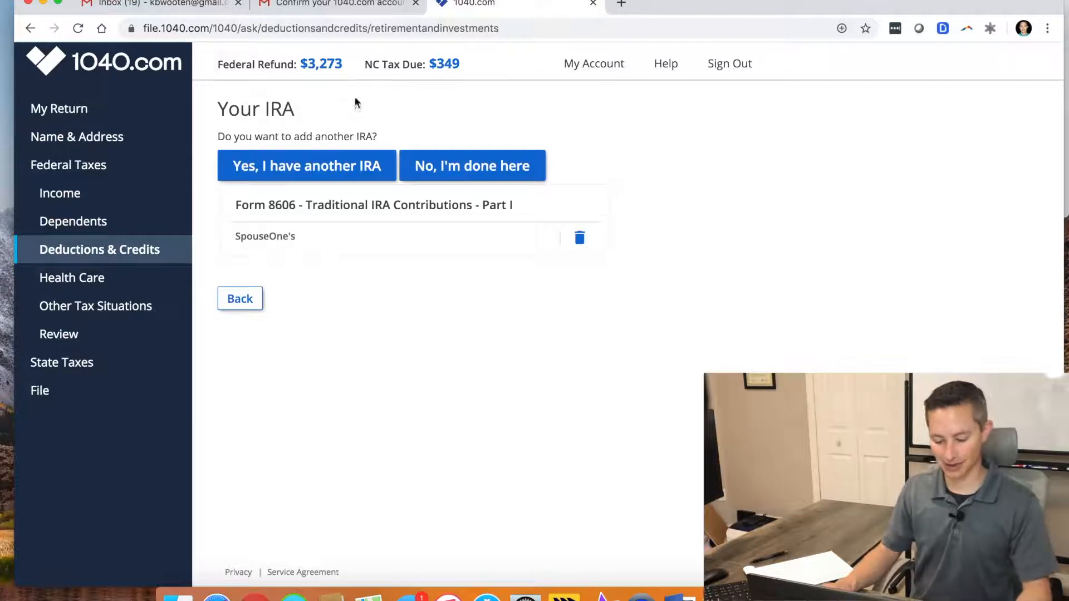
Answer no to more IRAs and to work retirement plan contributions, then start Education.
left_click(453, 166)
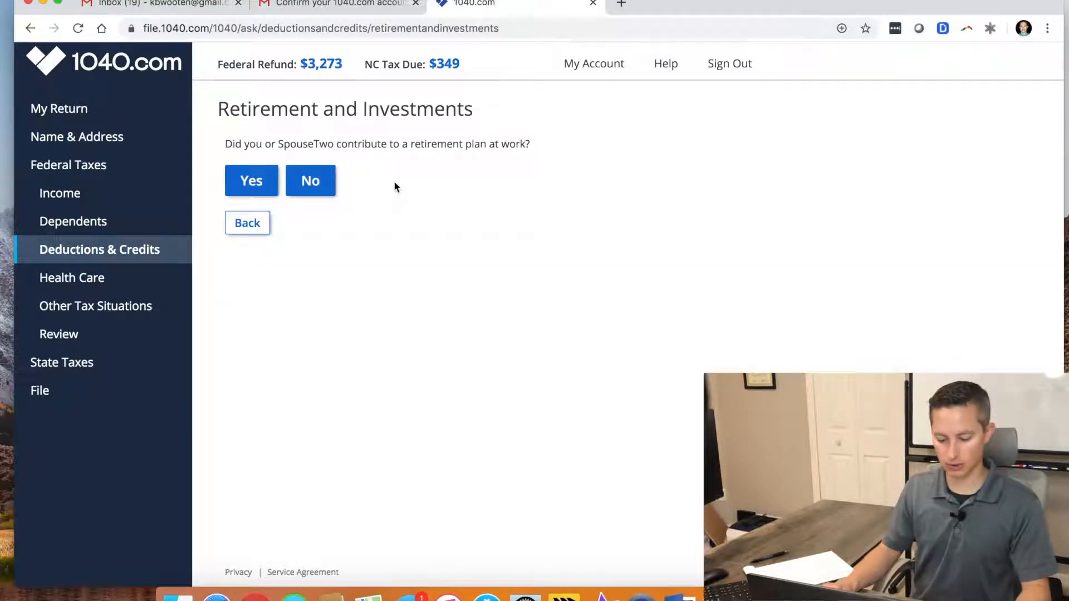
left_click(311, 182)
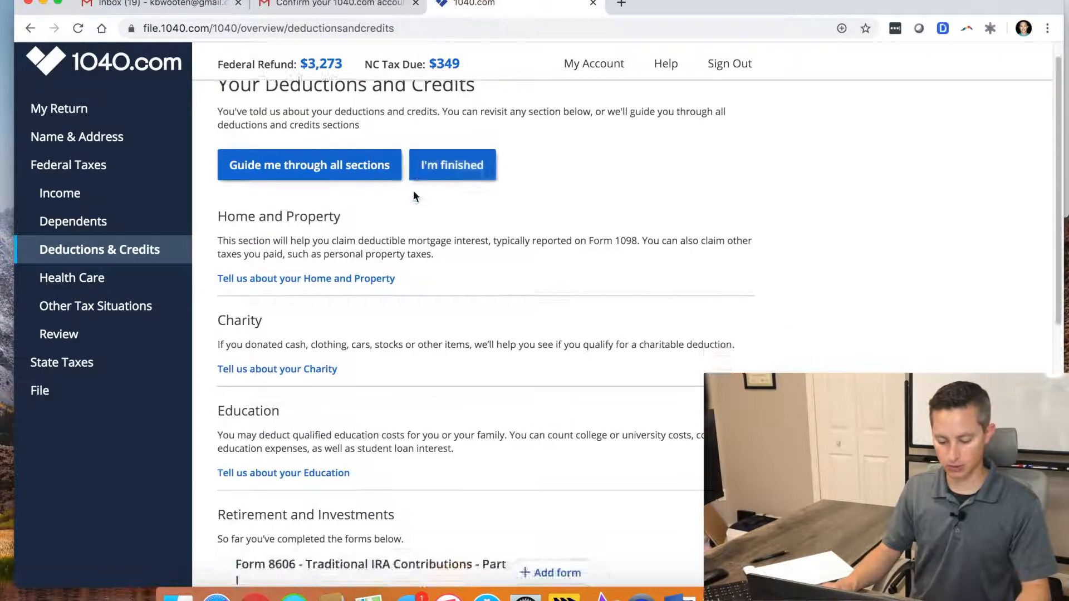
scroll(413, 197, "down", 3)
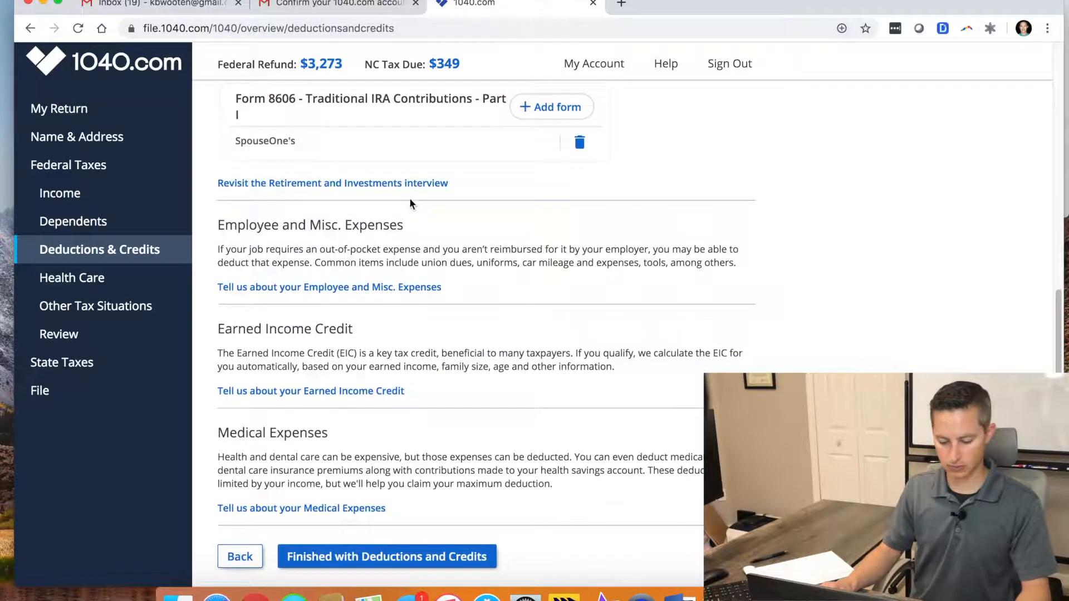
scroll(378, 236, "up", 10)
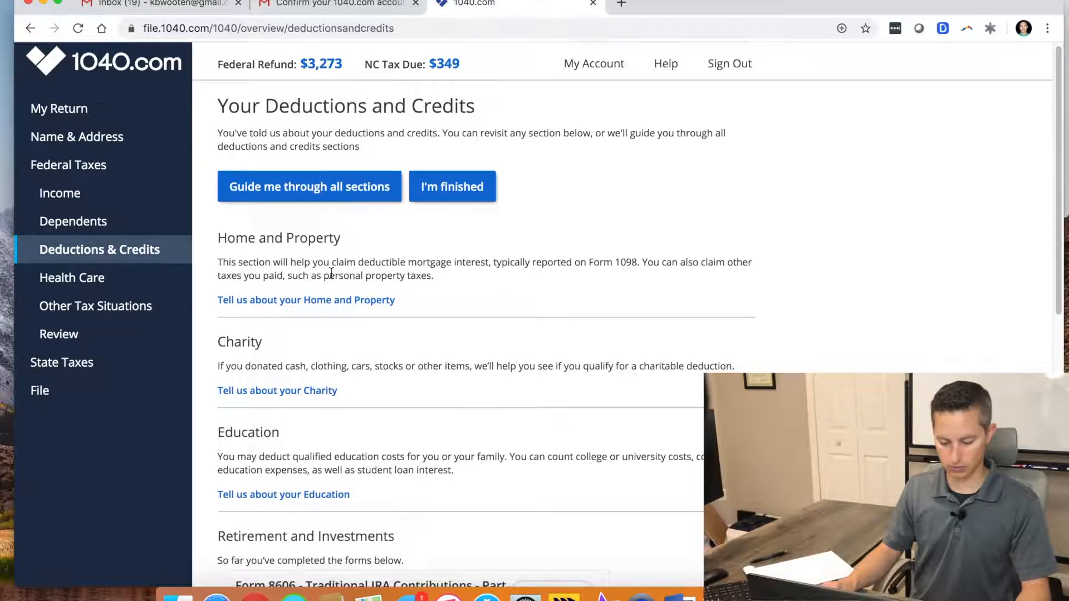
scroll(360, 254, "down", 2)
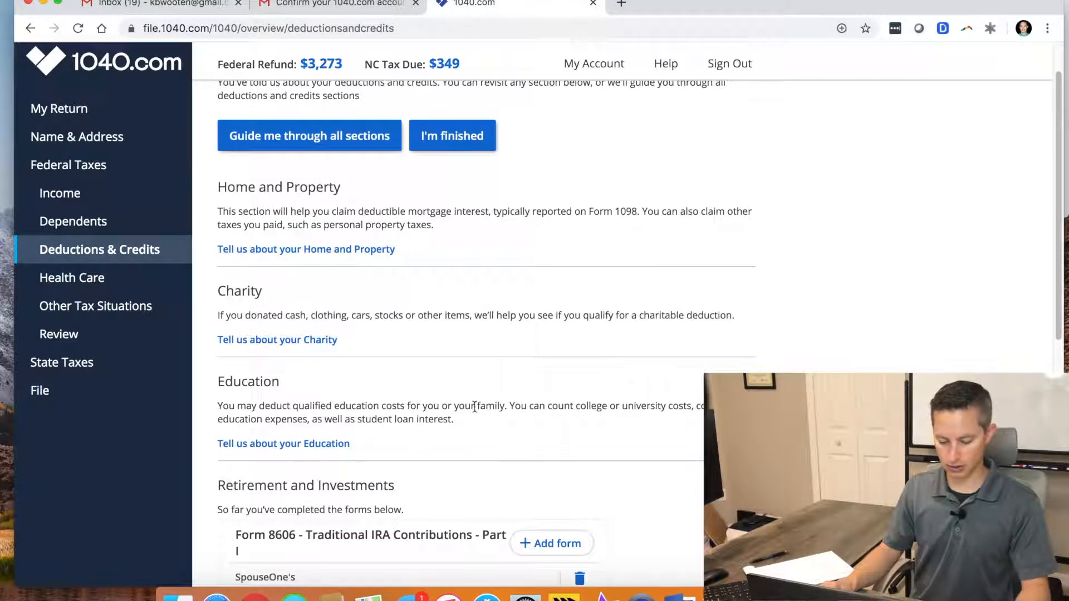
scroll(475, 407, "down", 3)
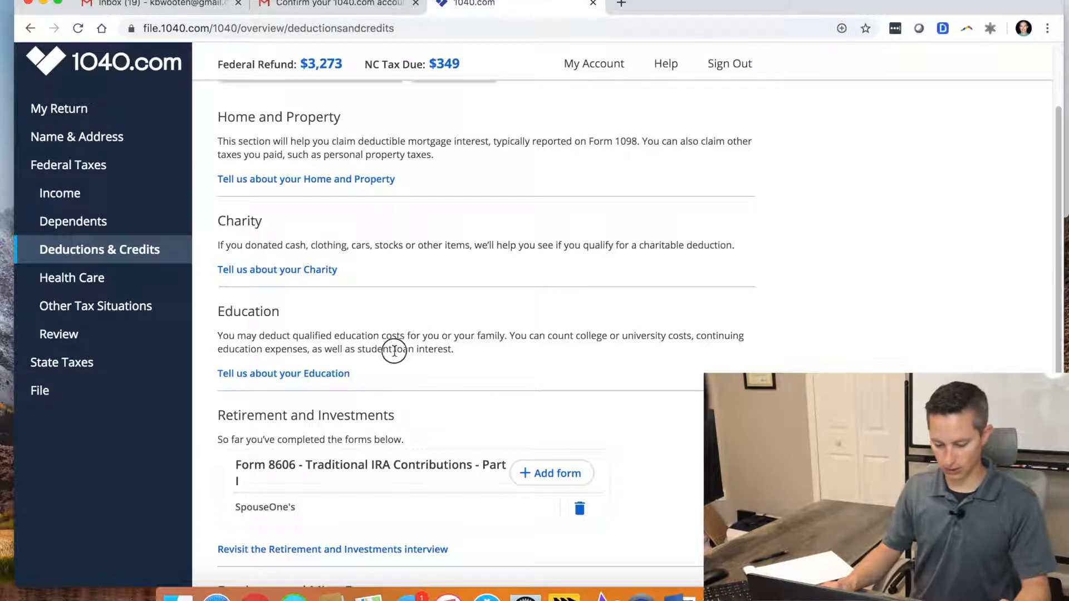
left_click_drag(394, 349, 449, 349)
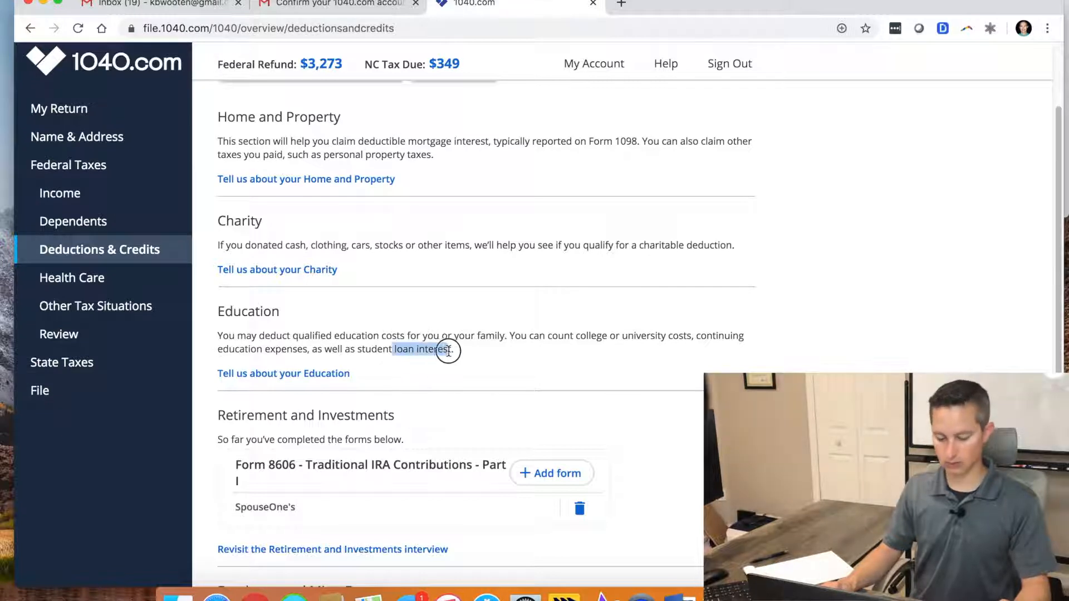
left_click(308, 374)
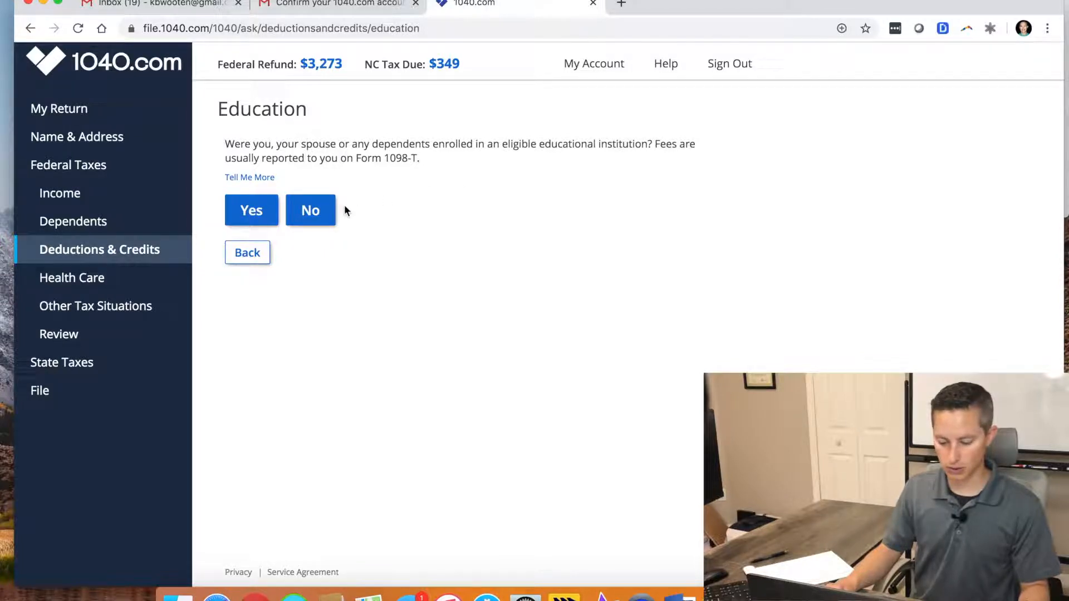
Answer no to school enrollment and yes to student loans, with the taxpayer paying the interest.
left_click(310, 210)
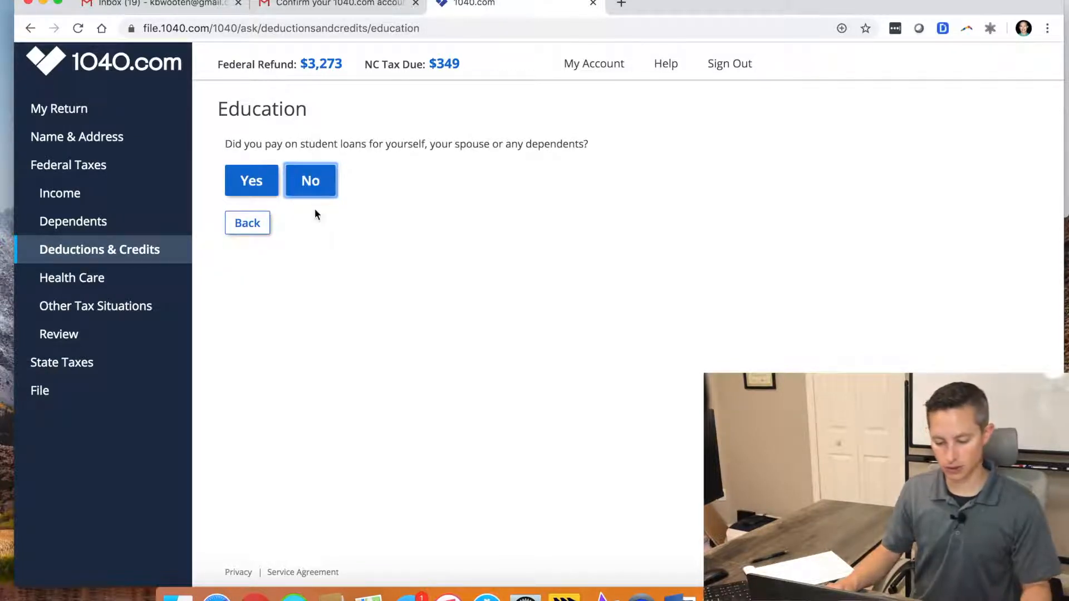
left_click(275, 189)
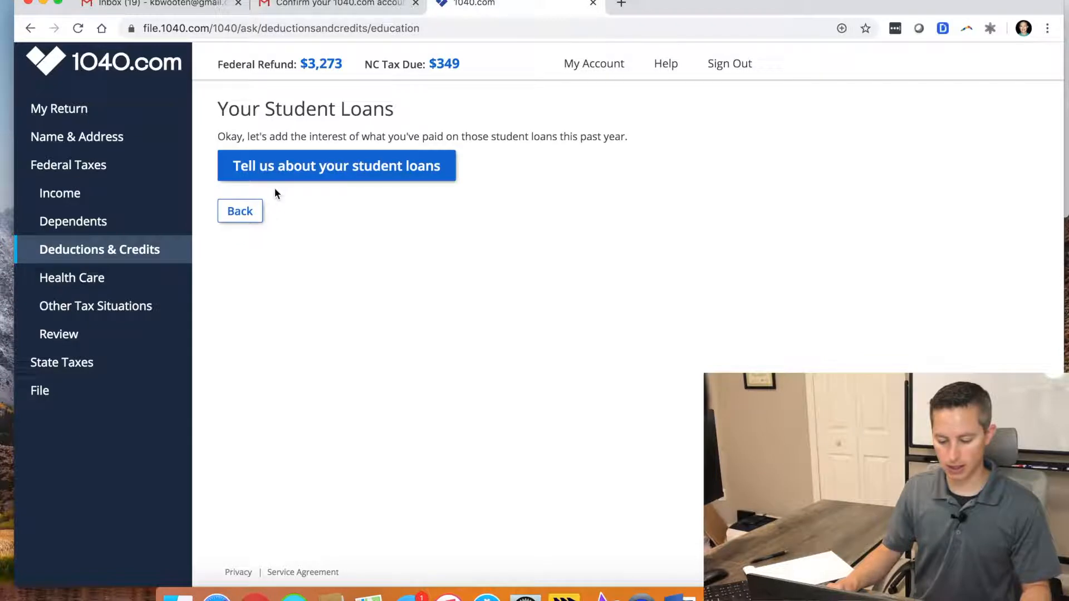
left_click(324, 170)
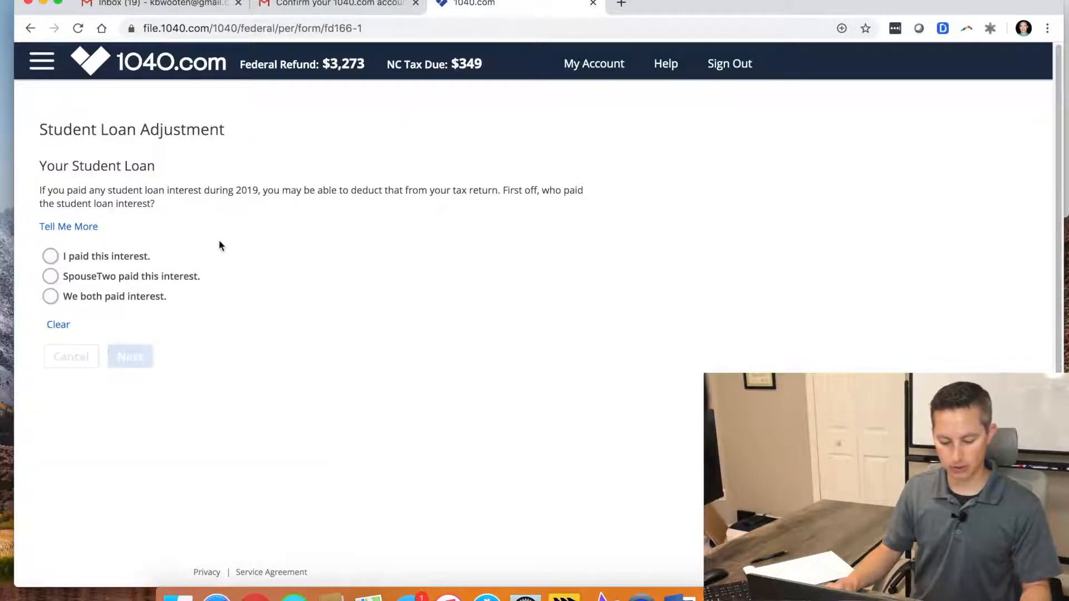
left_click(123, 257)
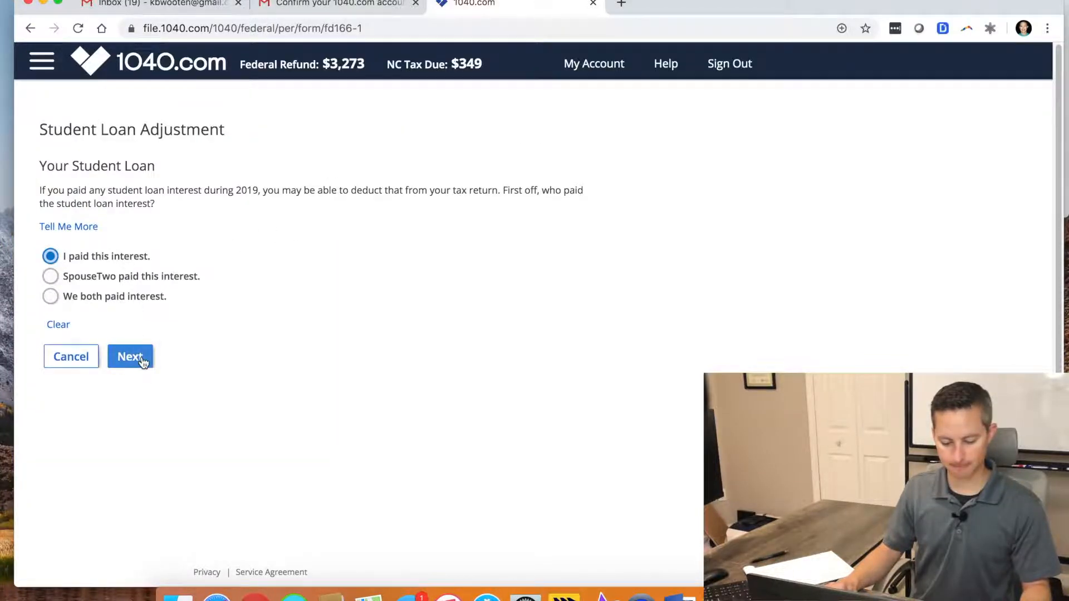
left_click(141, 357)
Enter 1,200 of student loan interest and save it to the return.
left_click(101, 222)
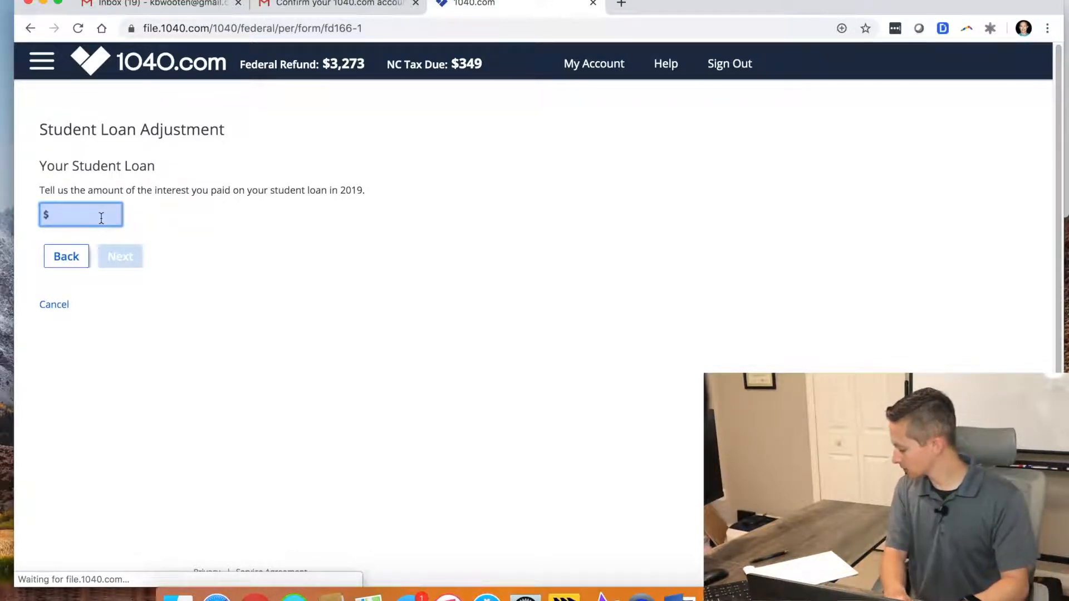
type("1200")
key("Tab")
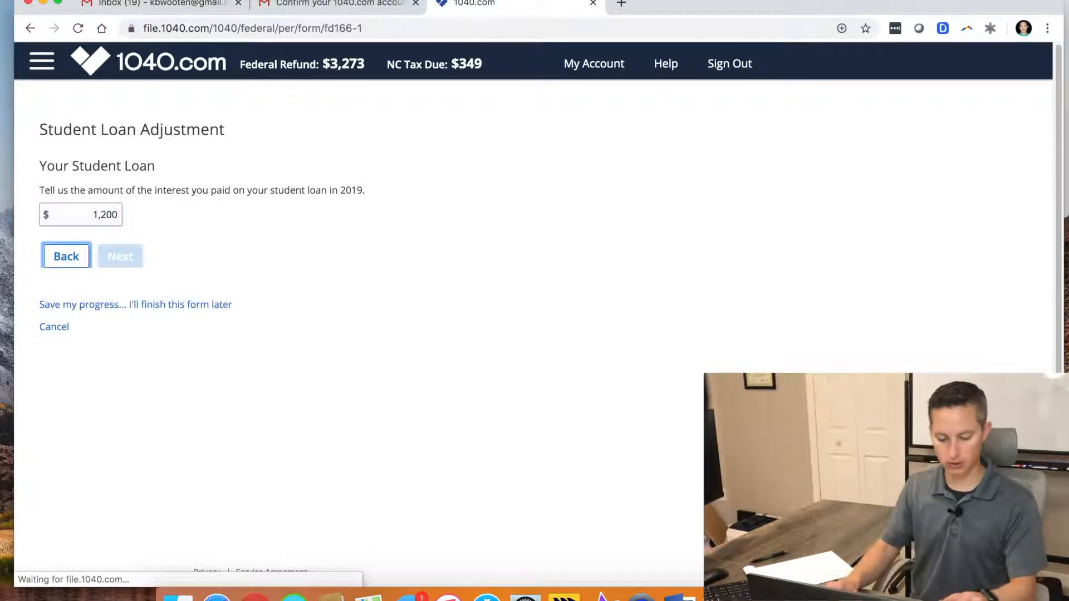
left_click(123, 260)
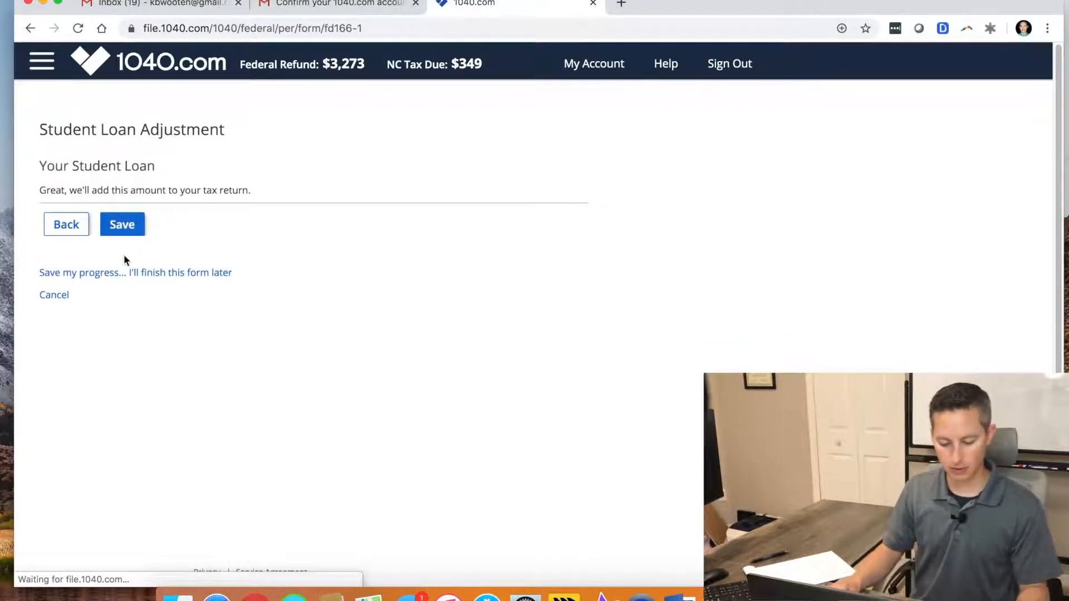
left_click(123, 225)
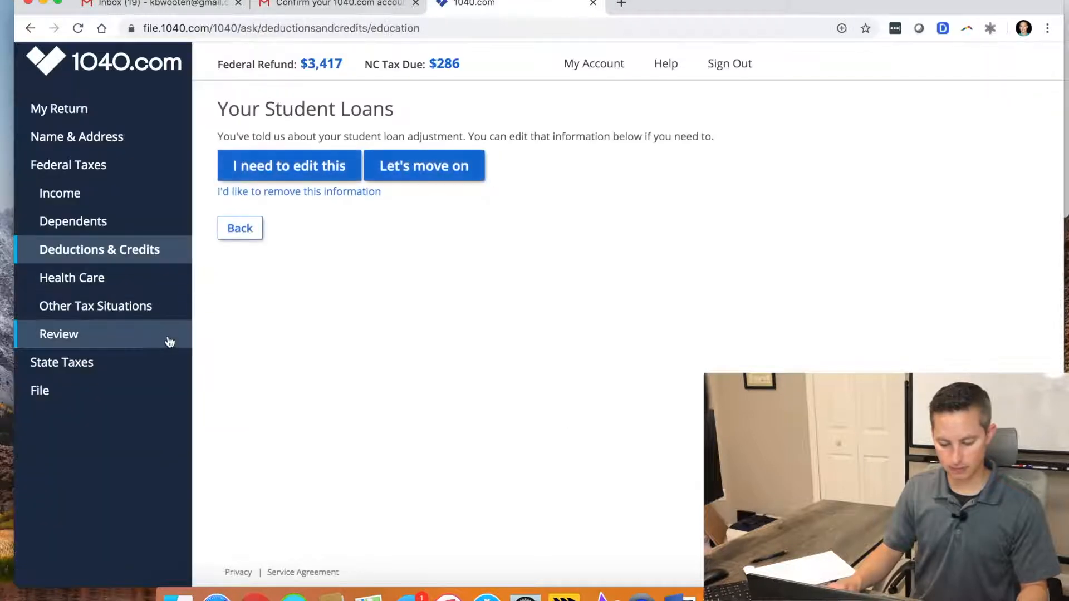
left_click(421, 177)
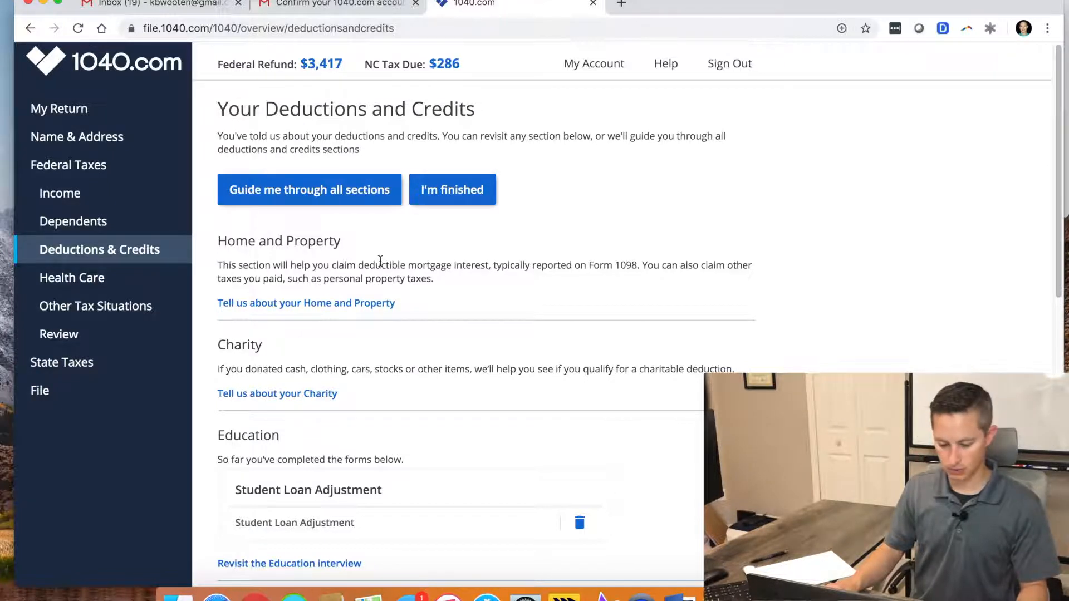
Finish deductions and credits and answer no to marketplace health coverage.
scroll(380, 261, "down", 10)
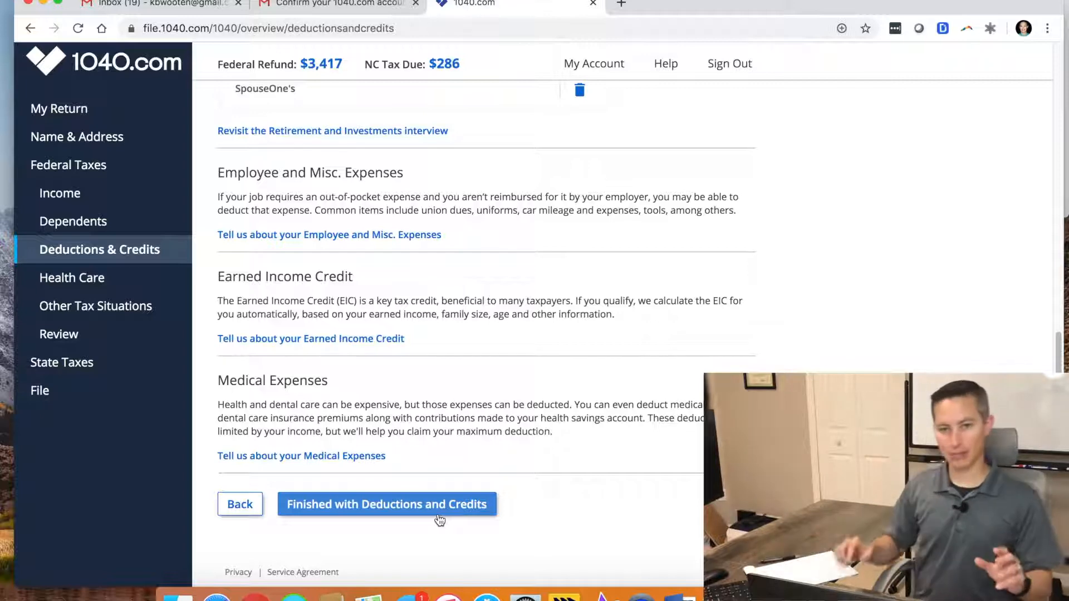
left_click(411, 509)
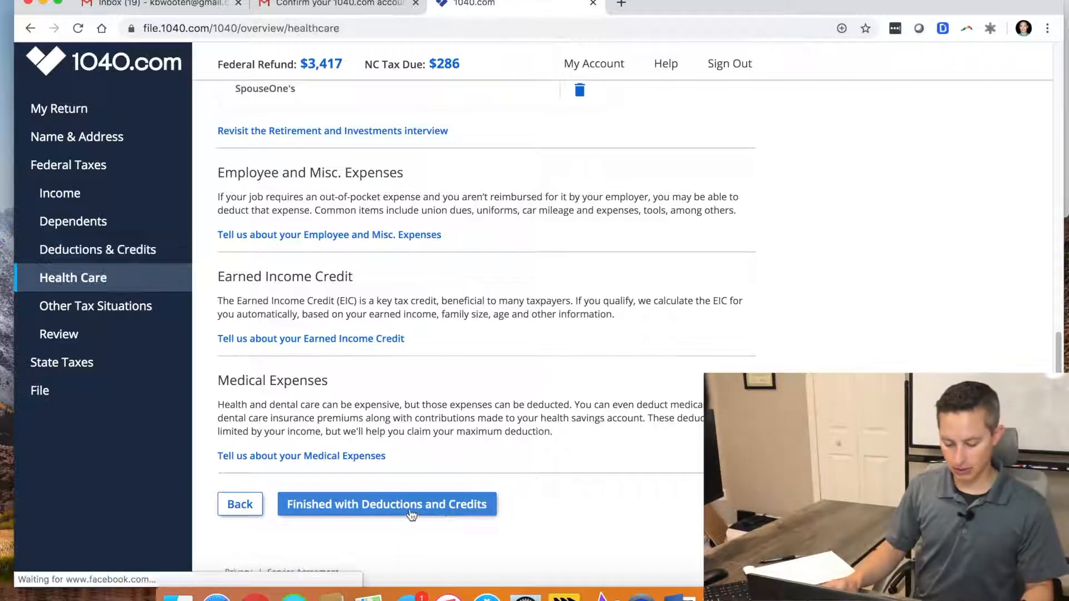
left_click(329, 245)
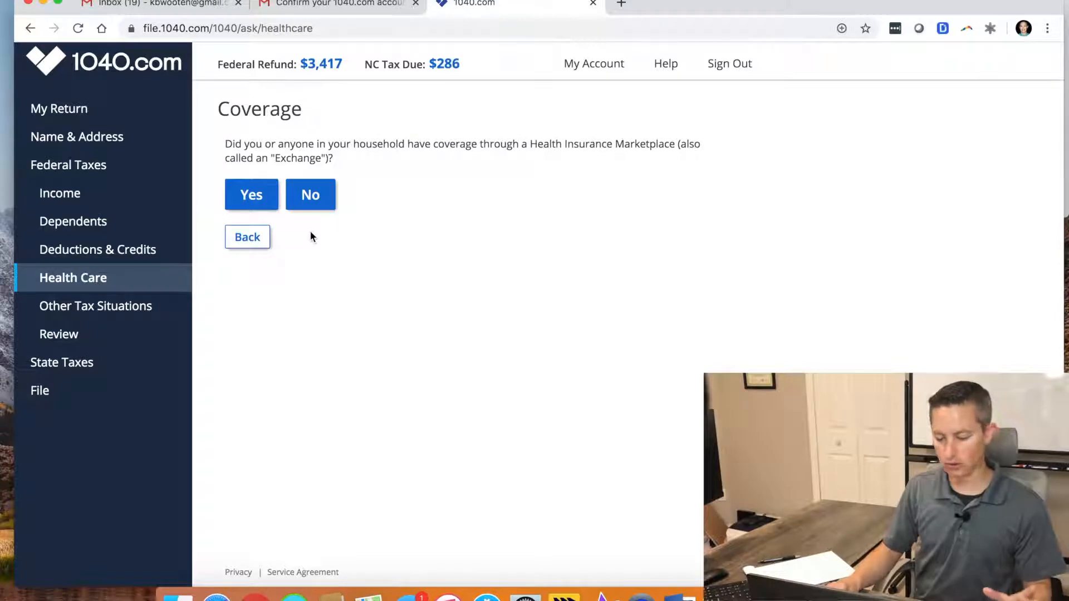
left_click(307, 203)
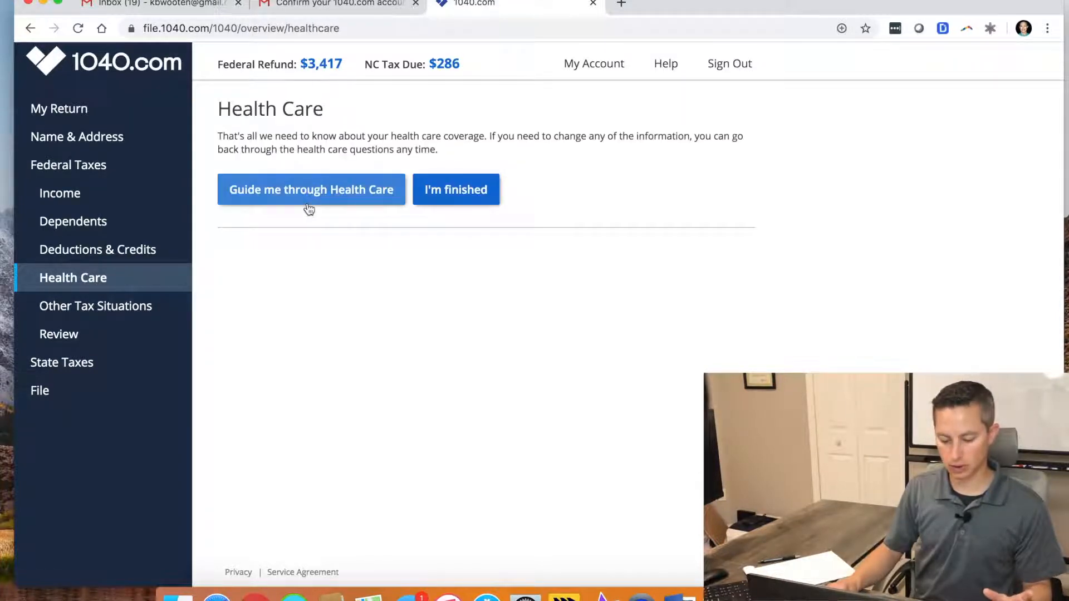
left_click(453, 198)
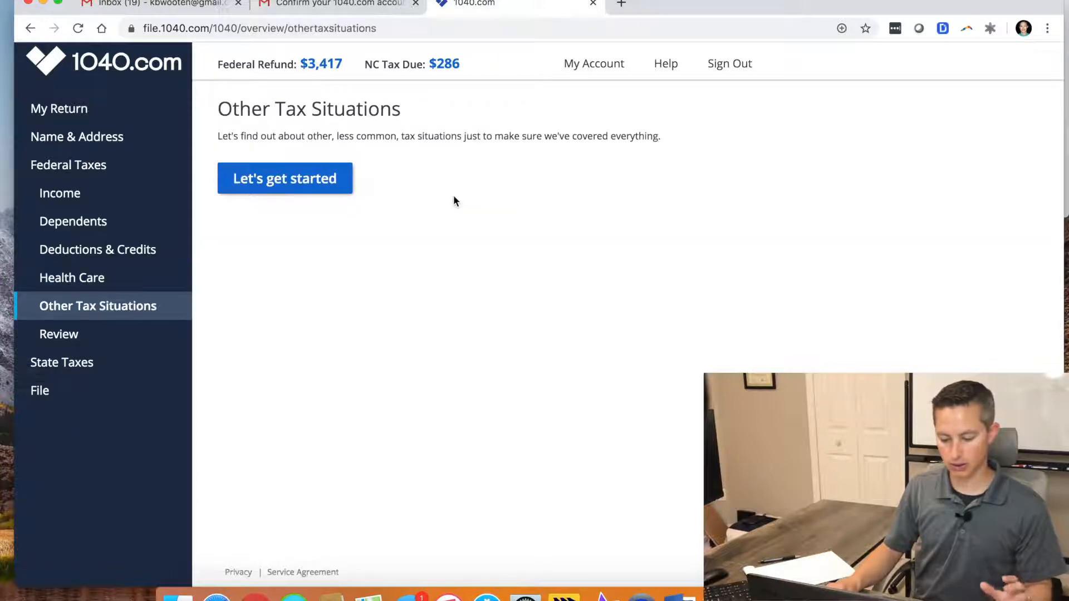
Answer no to 2019/2020 estimated payments, applying the 2018 refund, and foreign accounts.
left_click(303, 172)
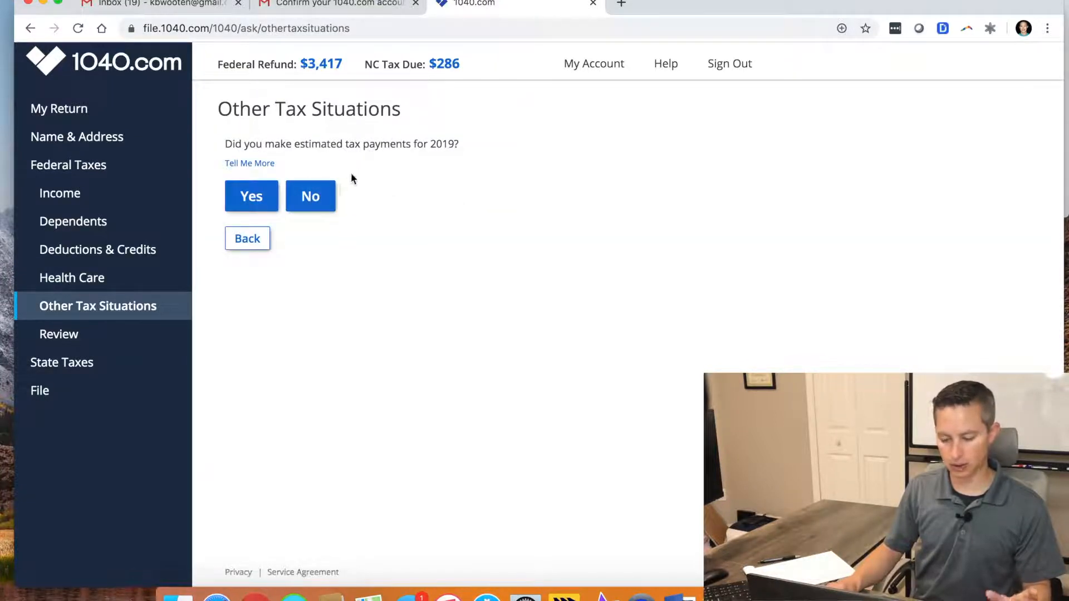
left_click(315, 196)
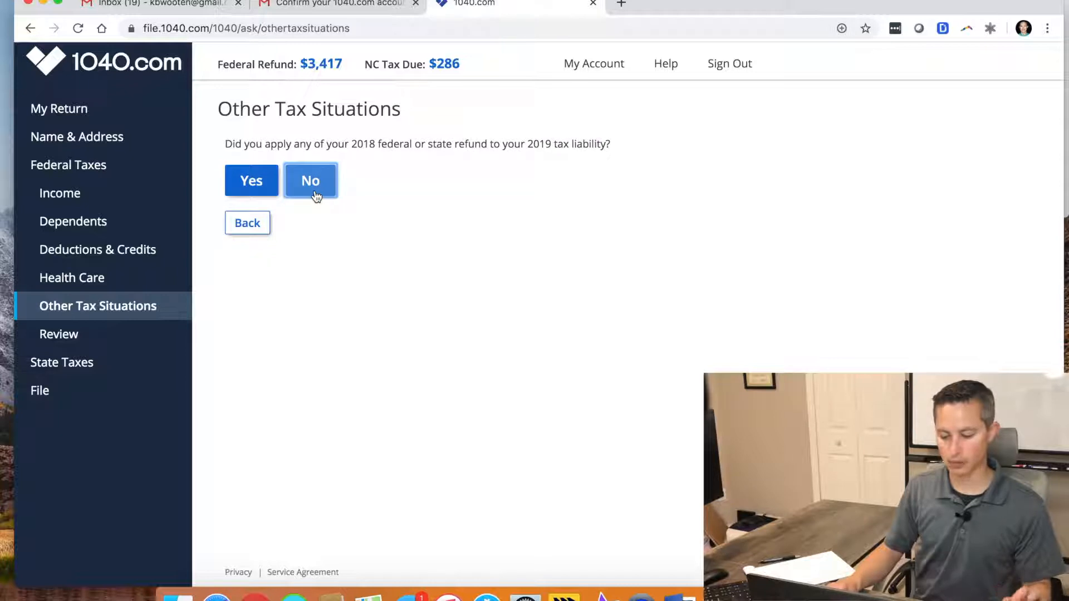
left_click(322, 190)
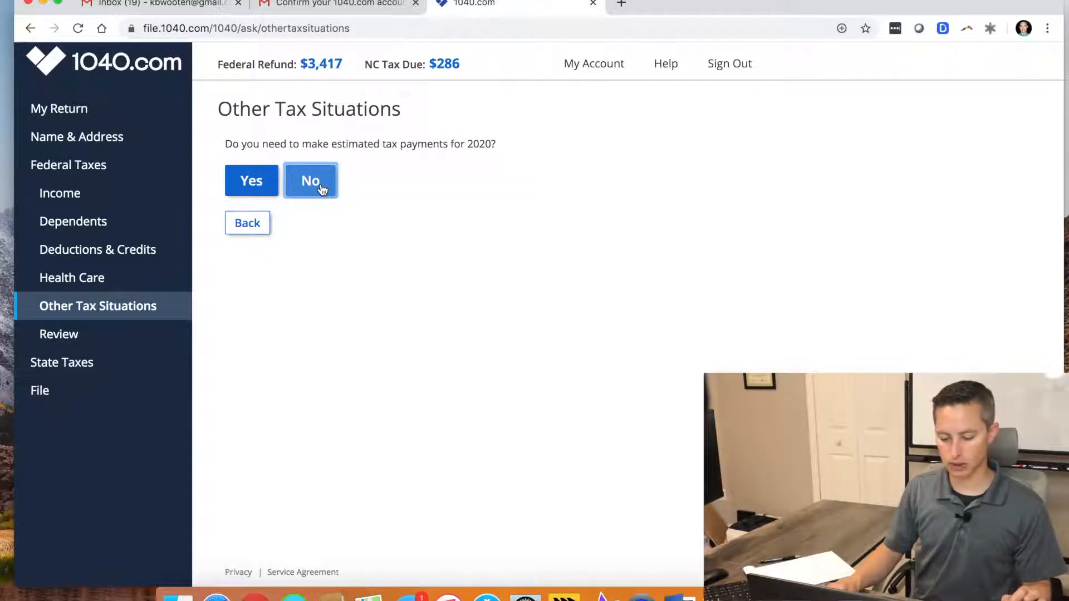
left_click(322, 189)
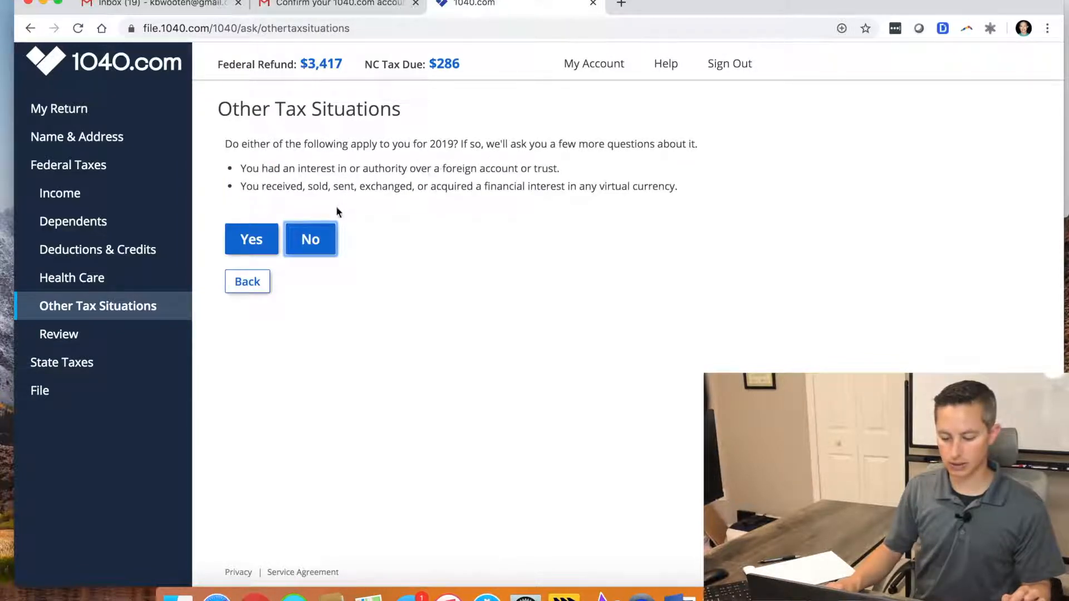
left_click(325, 234)
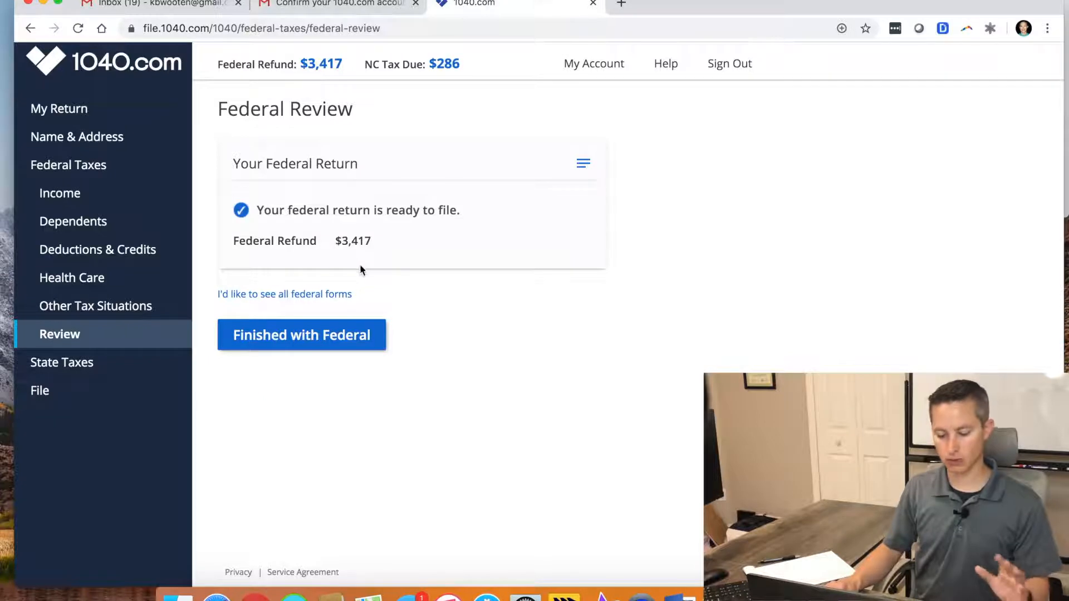
Finish the federal return, continue to the filing summary, and check the North Carolina return details.
left_click(338, 336)
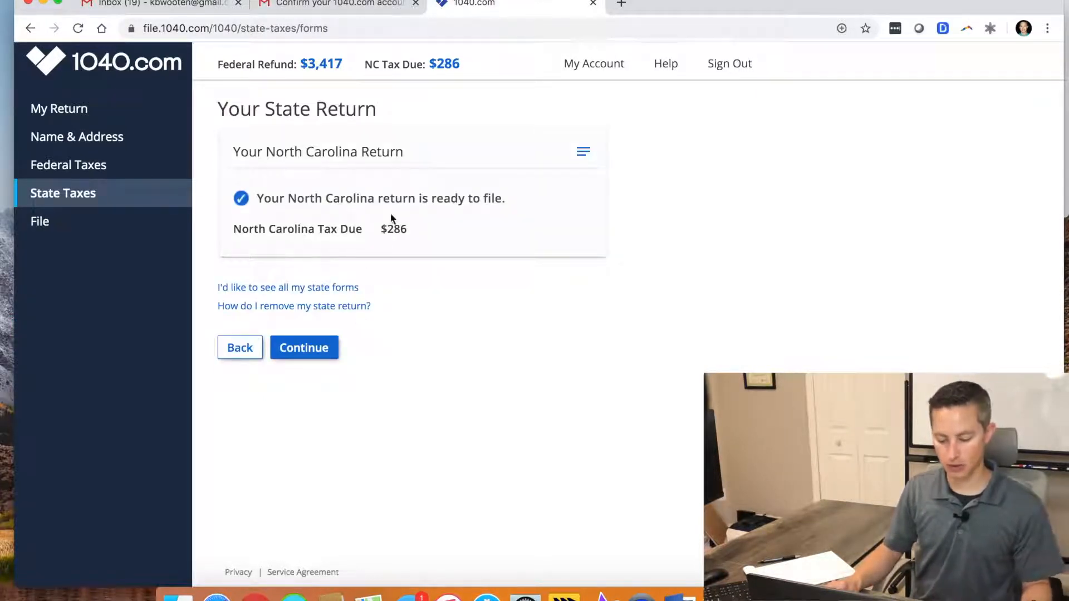
left_click(329, 346)
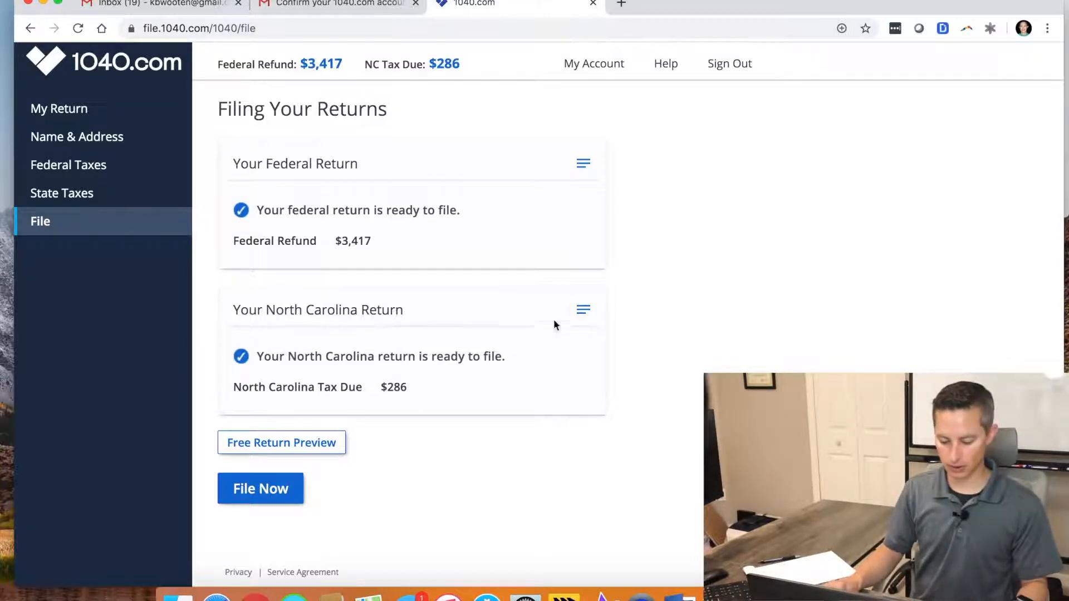
left_click(591, 310)
left_click(645, 360)
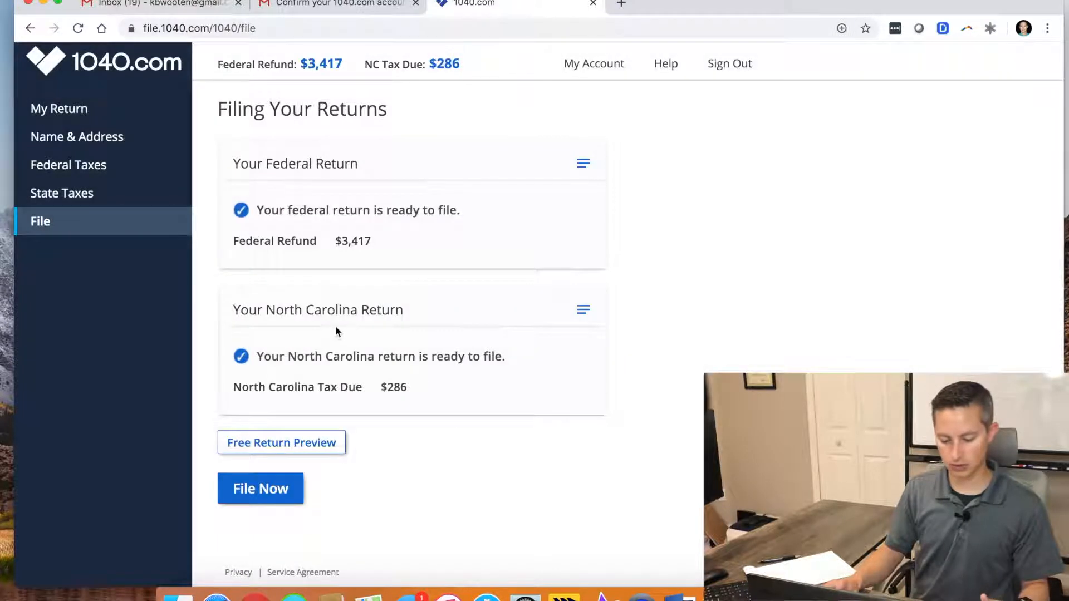
Back in State Taxes, show all North Carolina forms and choose the General category.
left_click(81, 193)
left_click(228, 287)
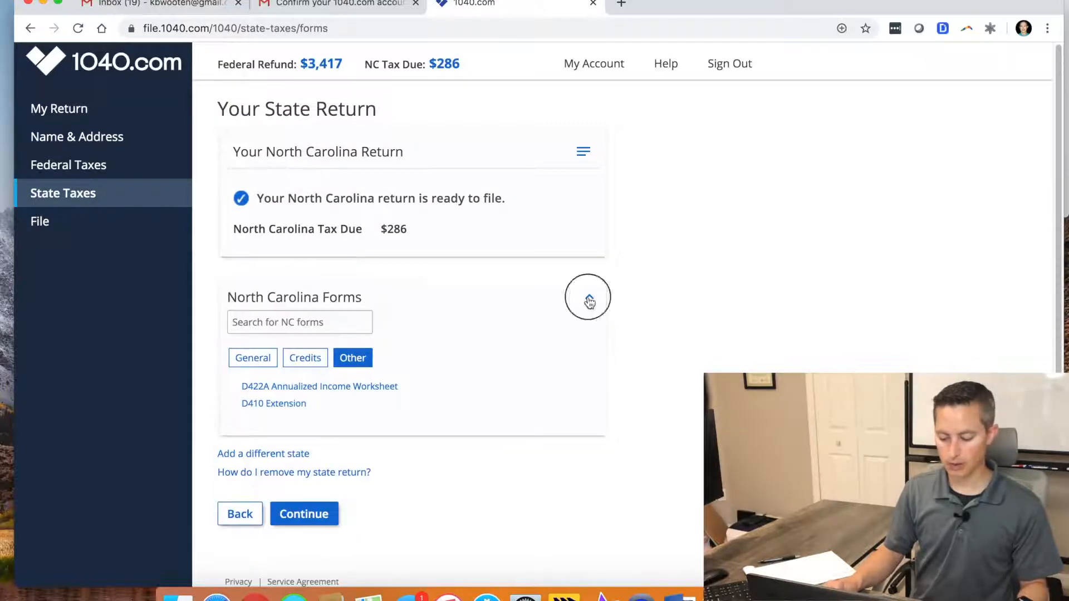
left_click(589, 301)
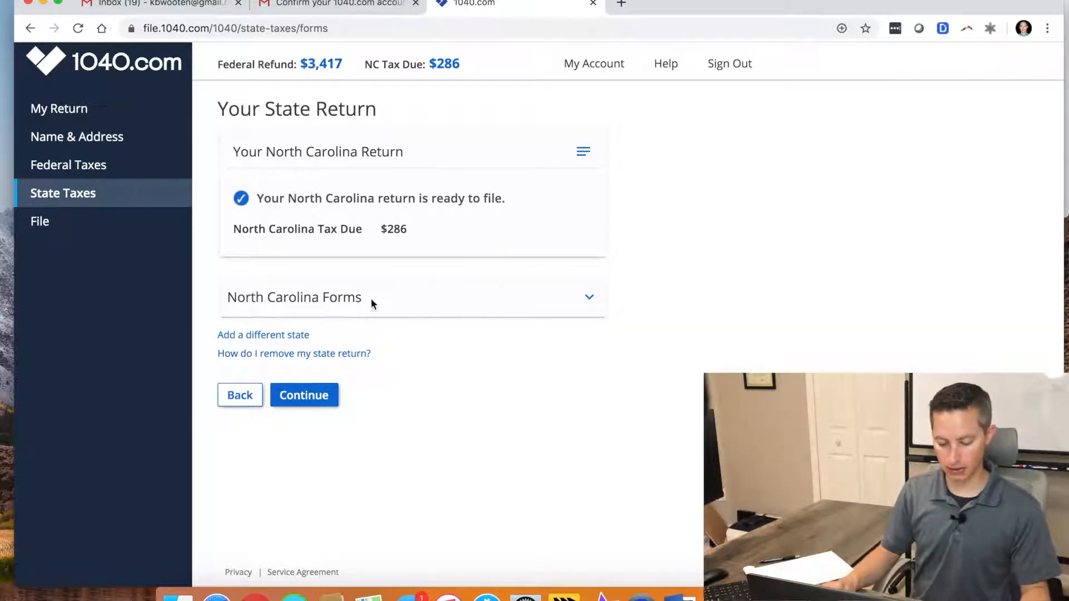
left_click(588, 298)
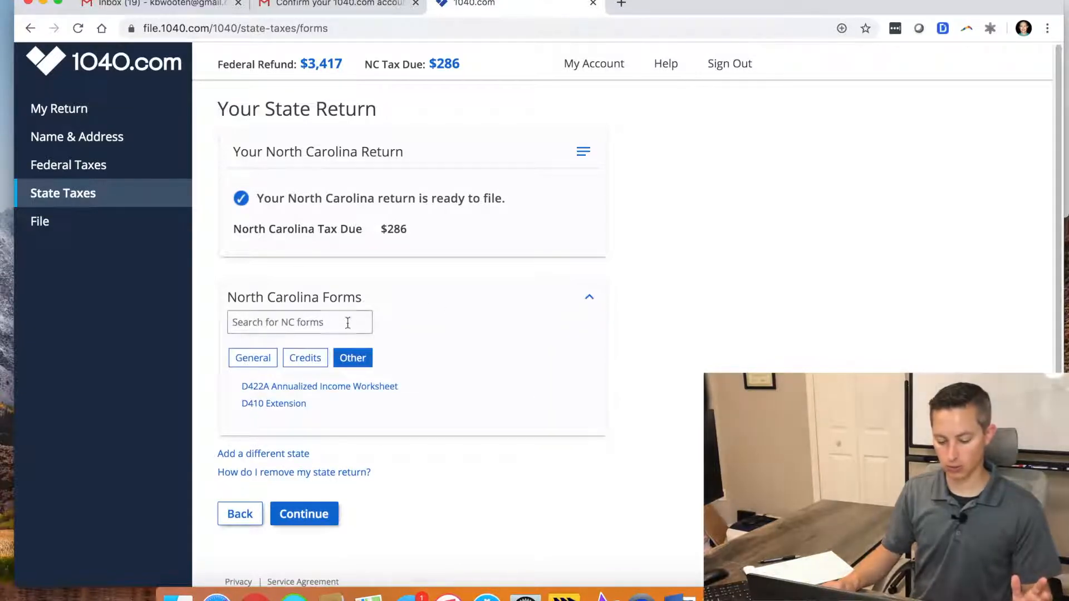
left_click(253, 358)
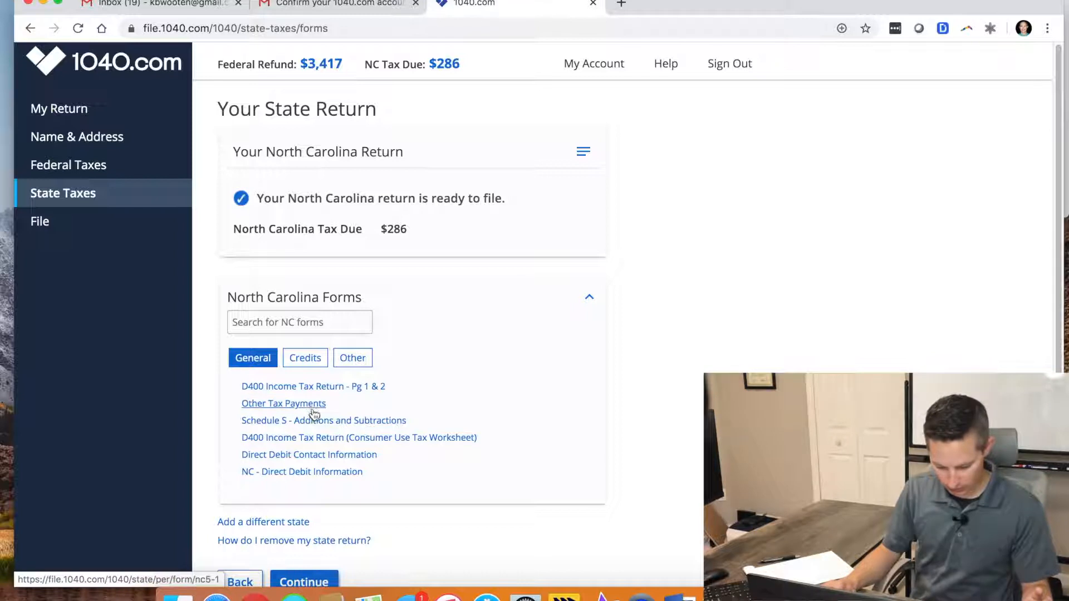
Fill the D400 Consumer Use Tax Worksheet for Both spouses with no purchase records and save.
left_click(345, 440)
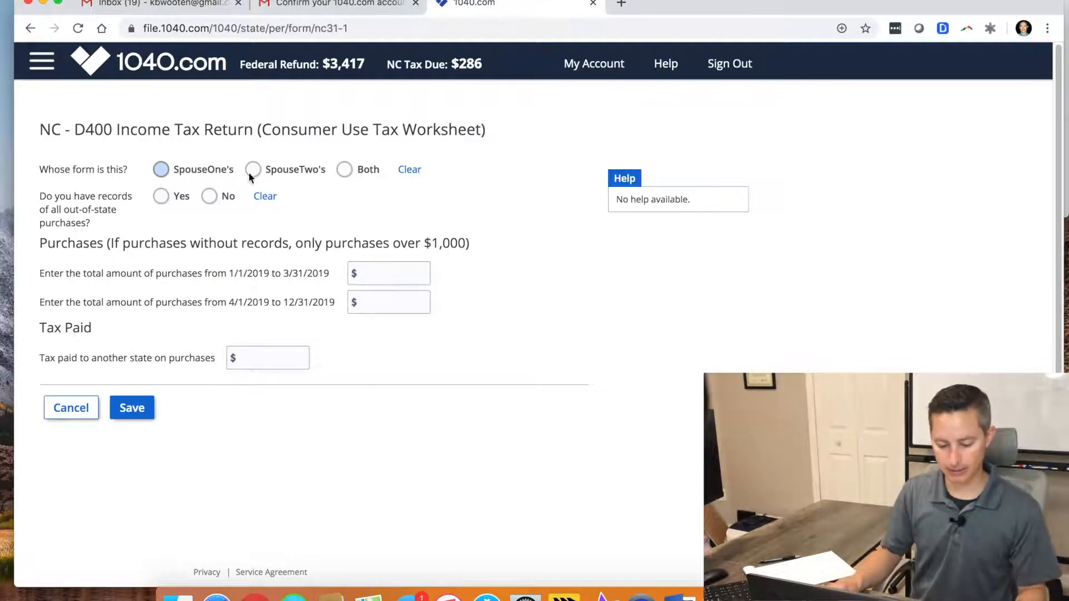
left_click(343, 170)
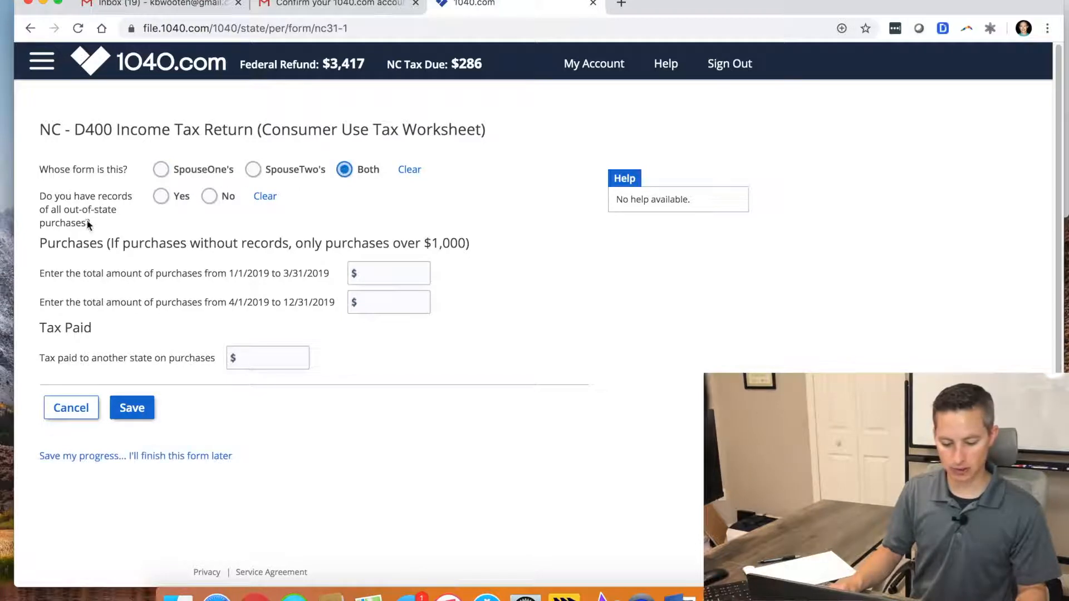
left_click(210, 198)
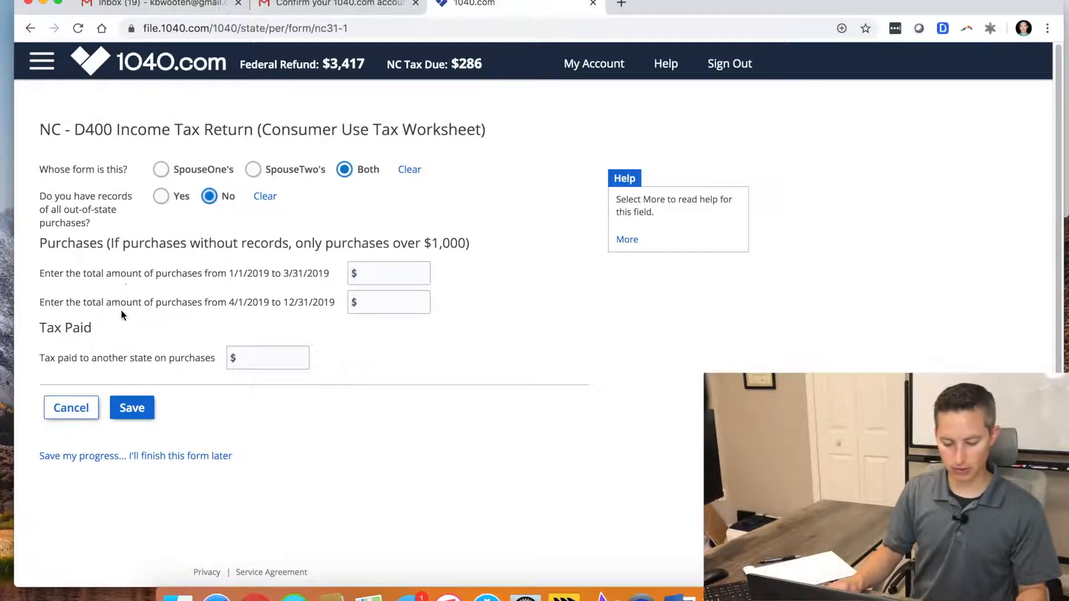
left_click(253, 359)
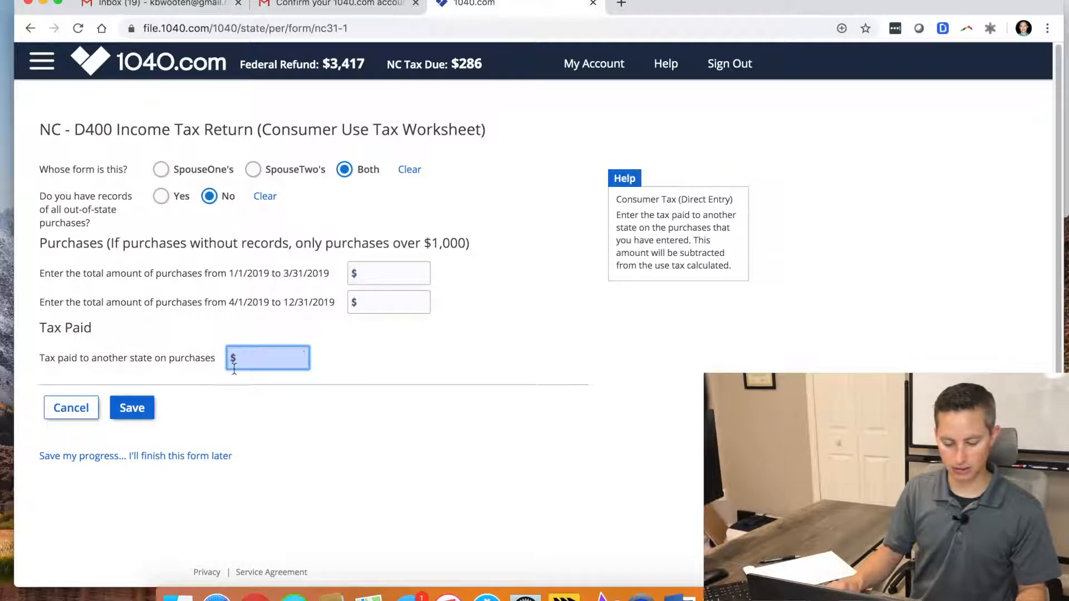
left_click(134, 408)
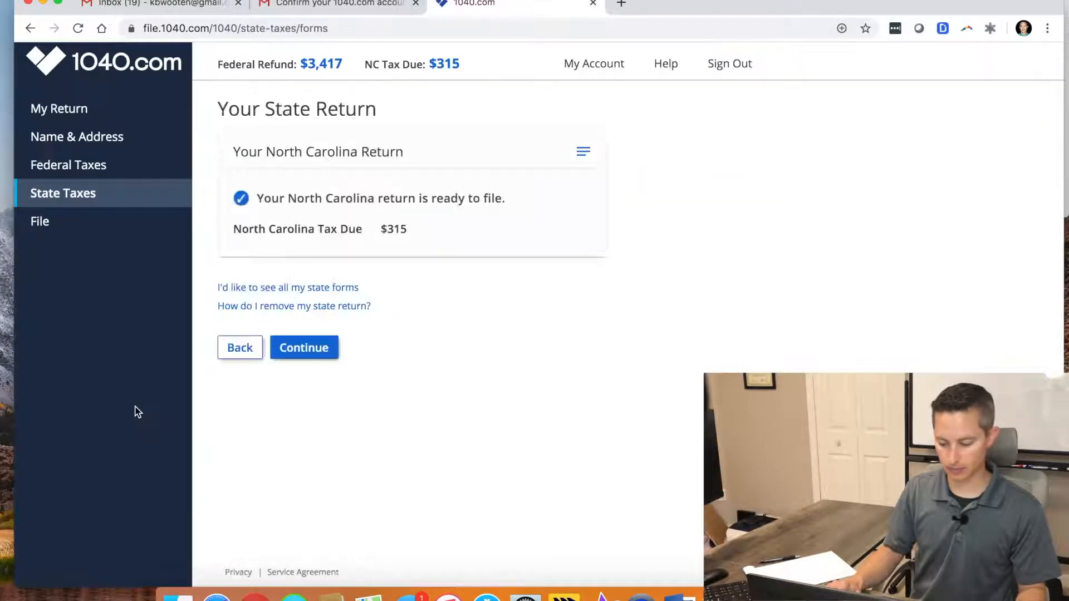
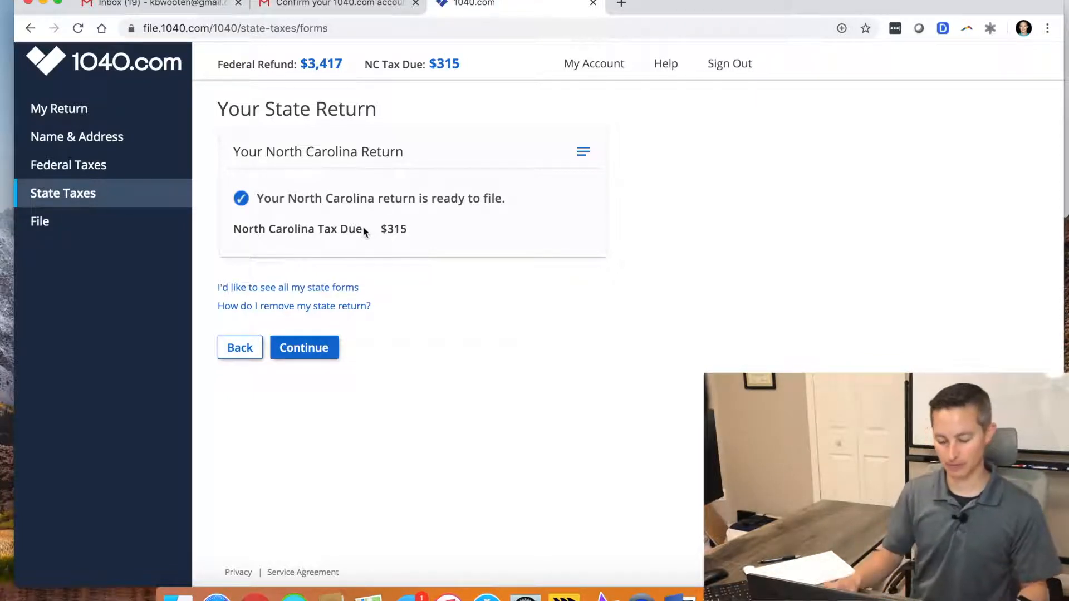
Move past the NC return, request the free return preview, and save it as Tax Return 2019.pdf.
left_click(331, 345)
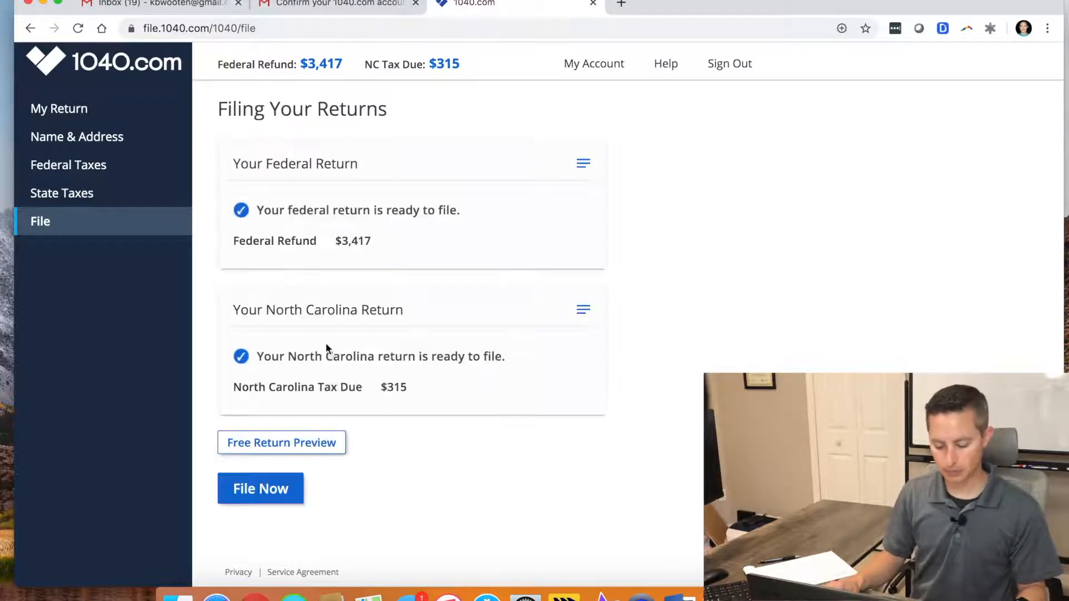
left_click(311, 442)
scroll(323, 445, "down", 1)
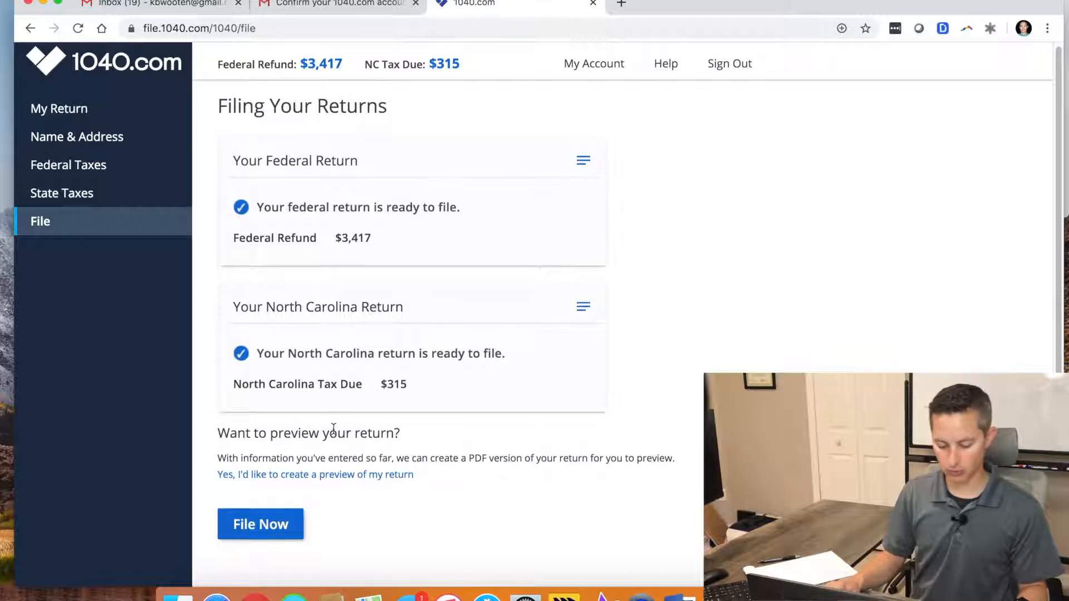
left_click(303, 470)
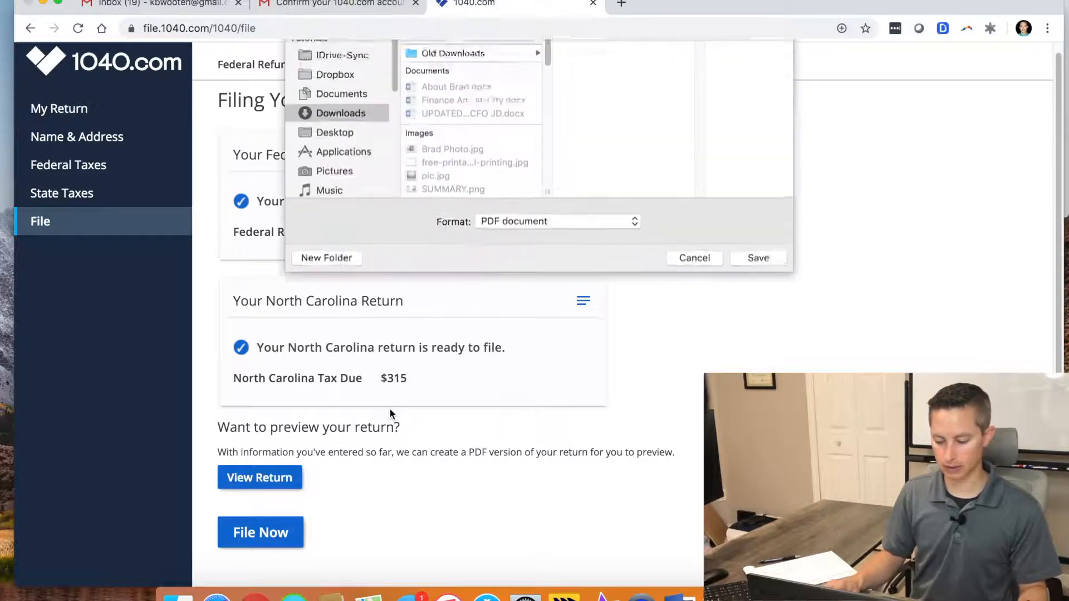
left_click(757, 356)
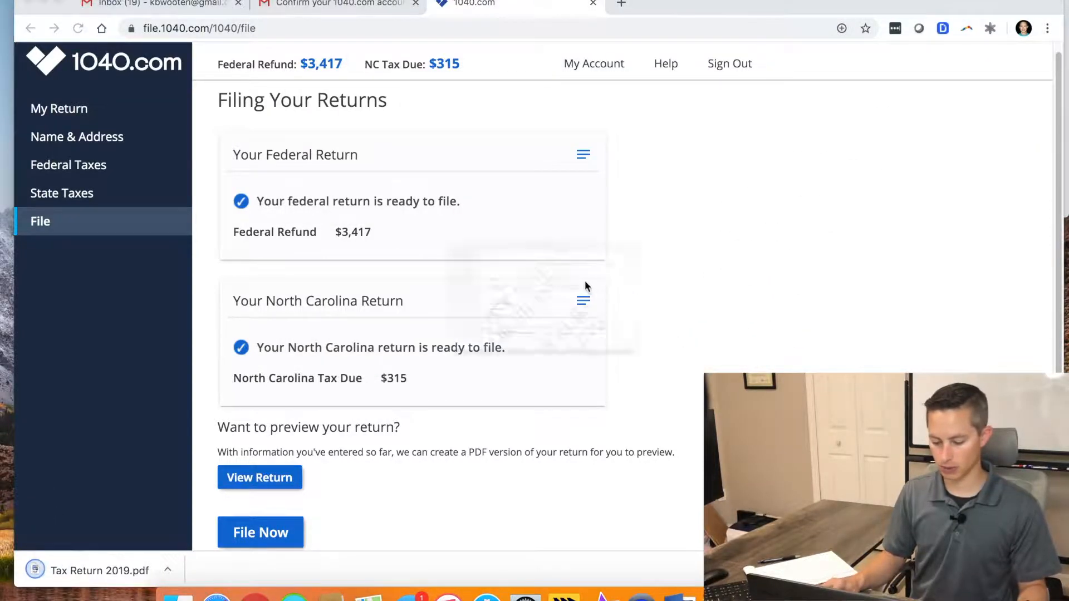
scroll(494, 272, "down", 5)
Review the Tax Return 2019.pdf summary and full-page Form 1040, then close Preview.
scroll(494, 273, "down", 15)
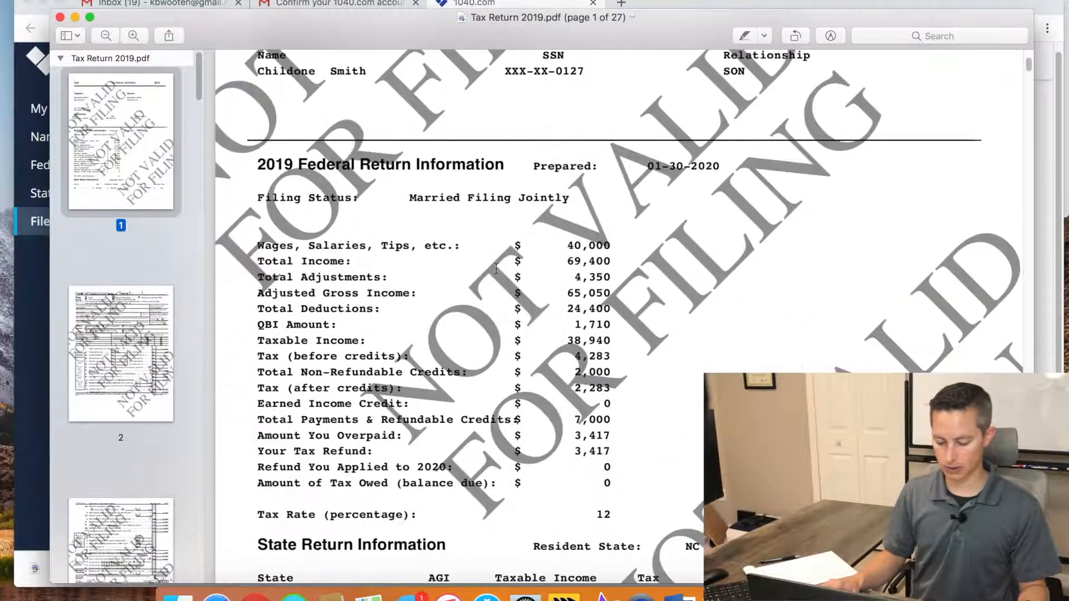
scroll(436, 266, "down", 5)
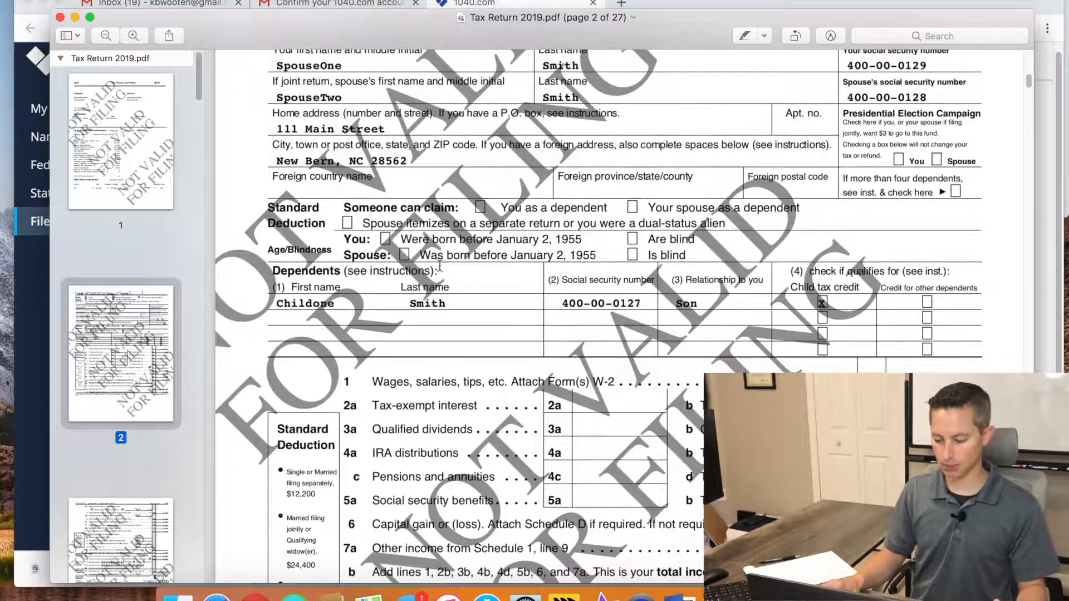
left_click_drag(664, 38, 659, 1)
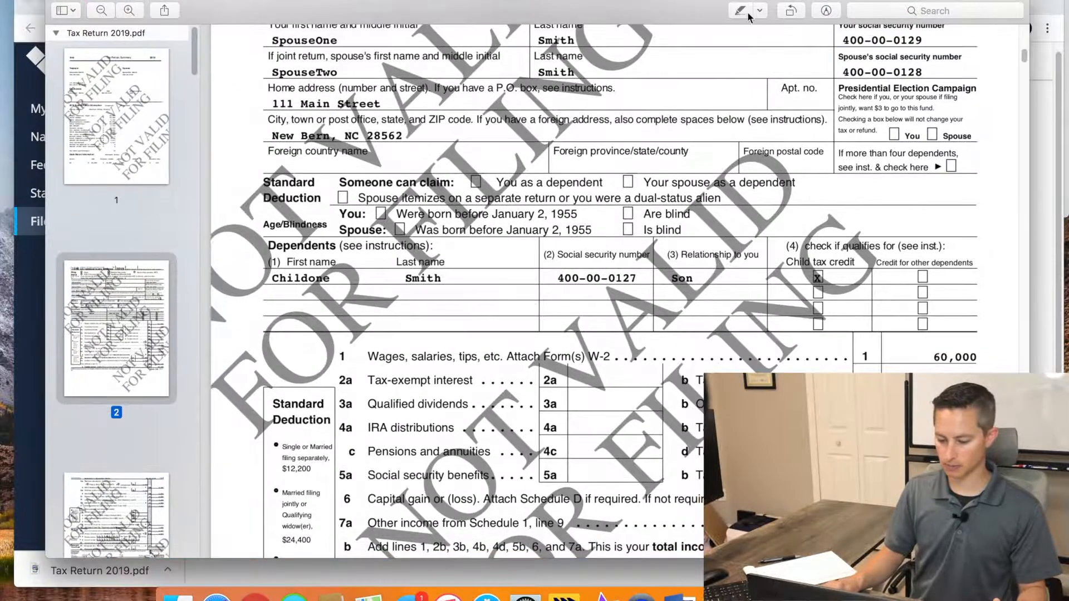
left_click(101, 10)
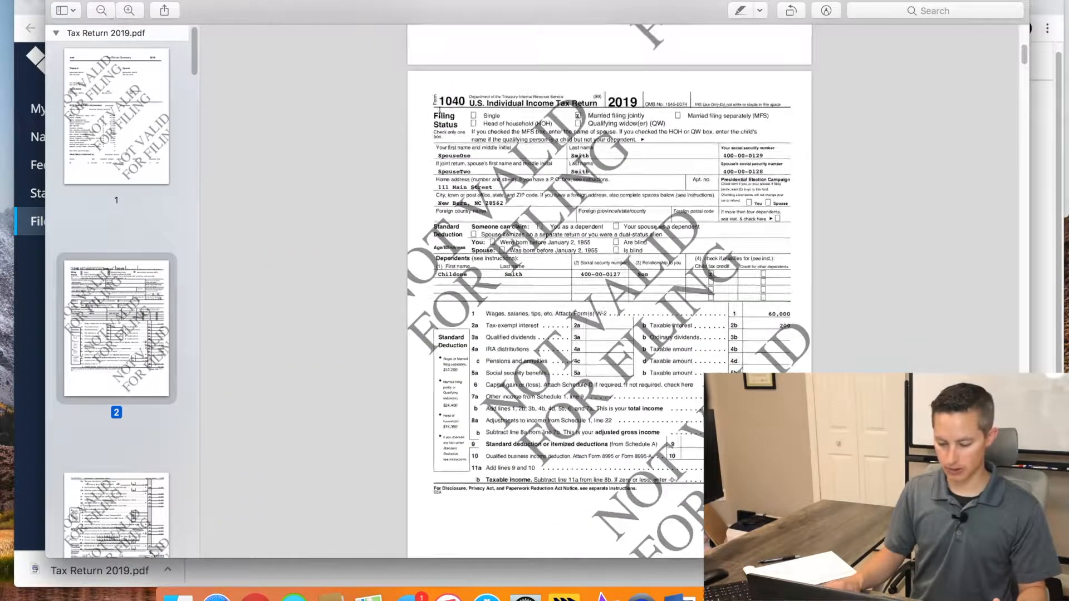
scroll(700, 345, "down", 10)
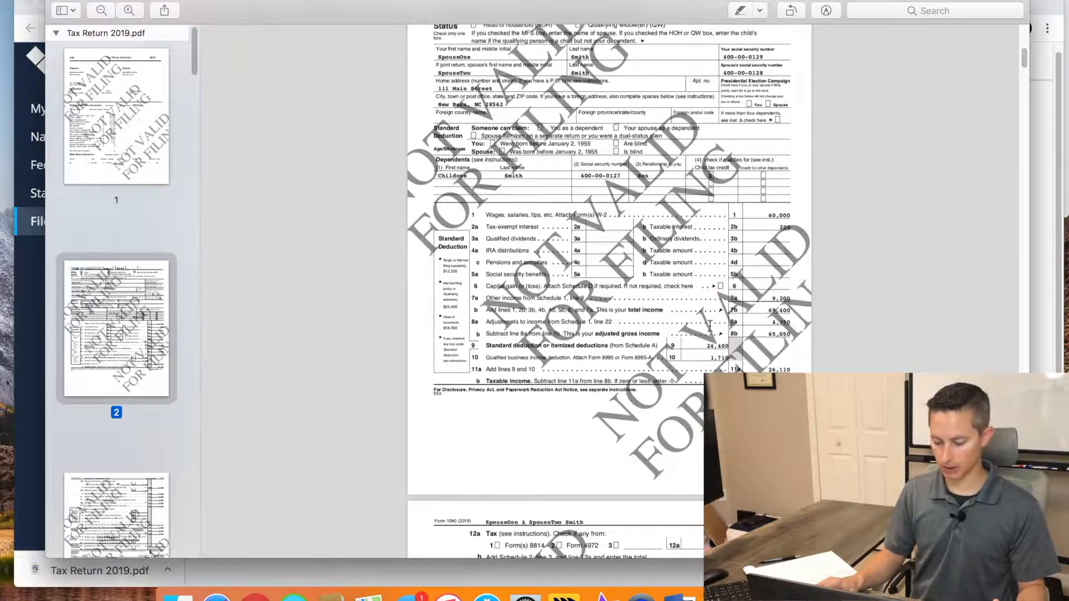
scroll(709, 325, "down", 6)
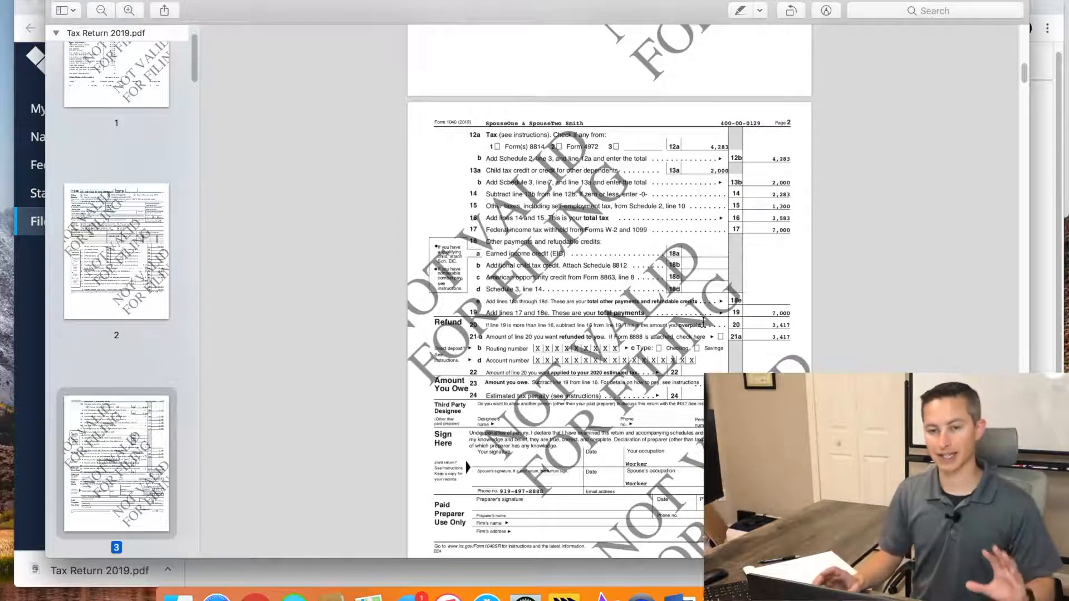
scroll(704, 322, "up", 20)
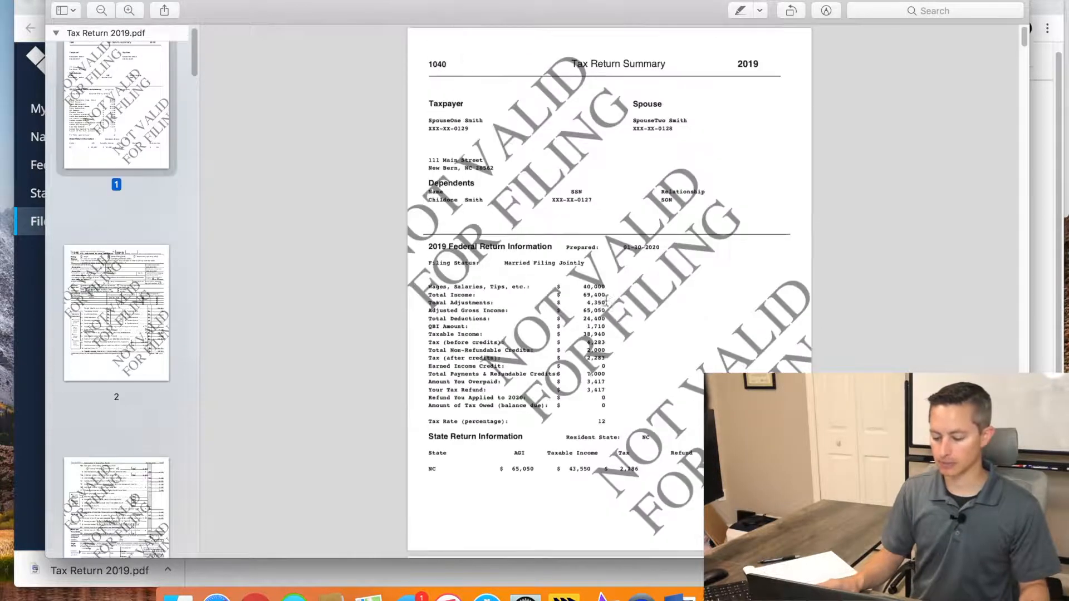
left_click(58, 0)
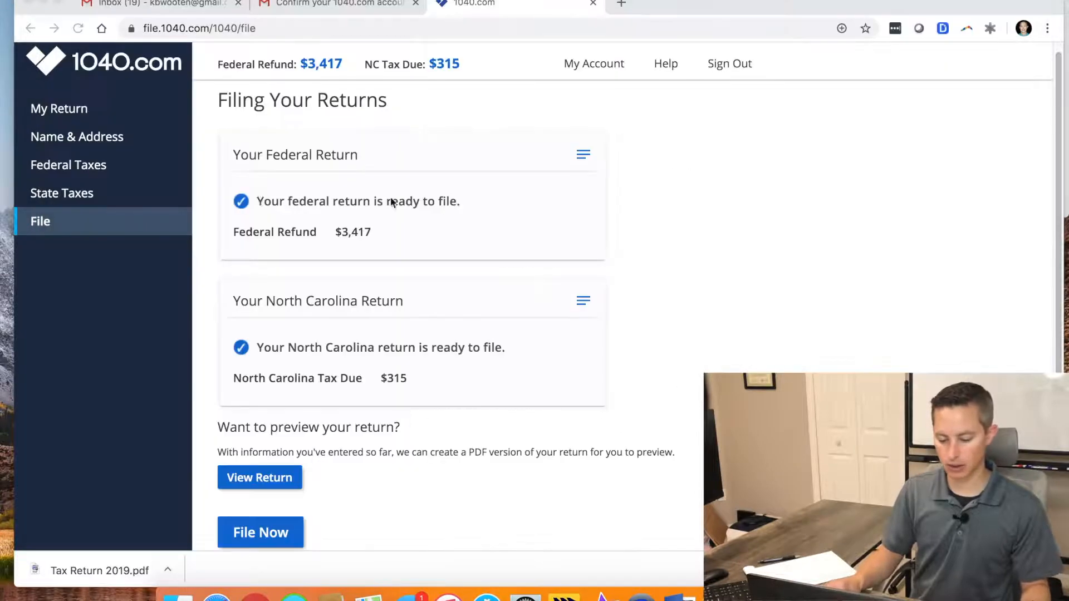
scroll(610, 318, "down", 3)
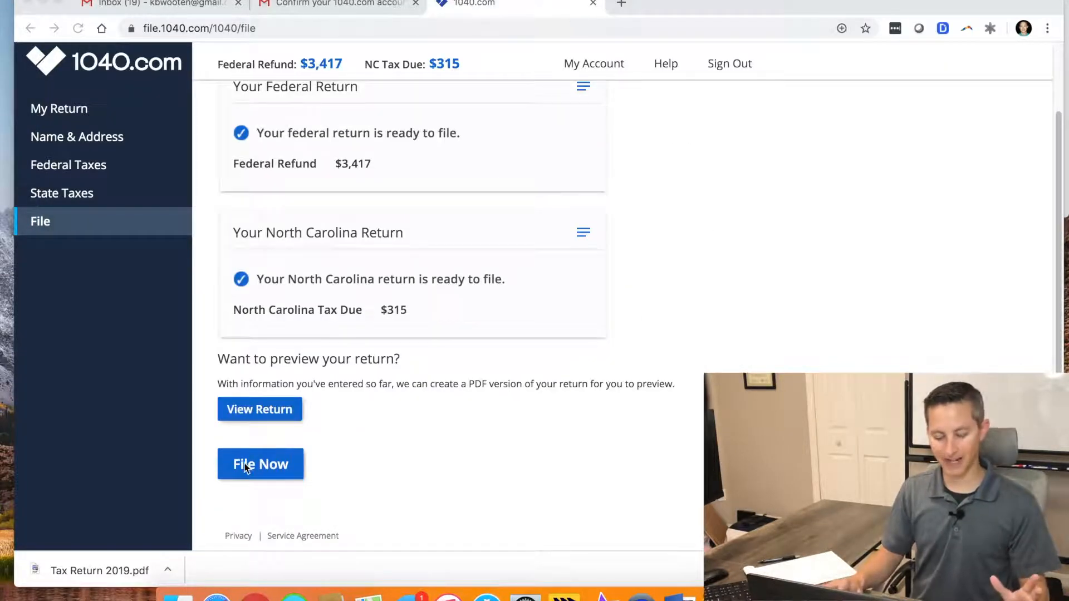
scroll(418, 379, "up", 3)
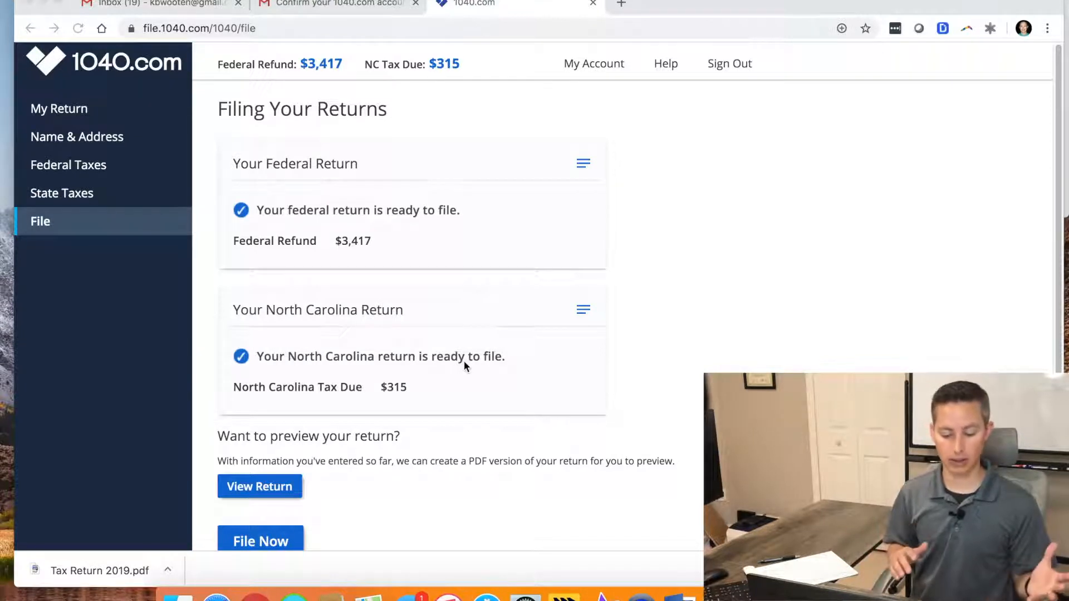
scroll(465, 365, "down", 3)
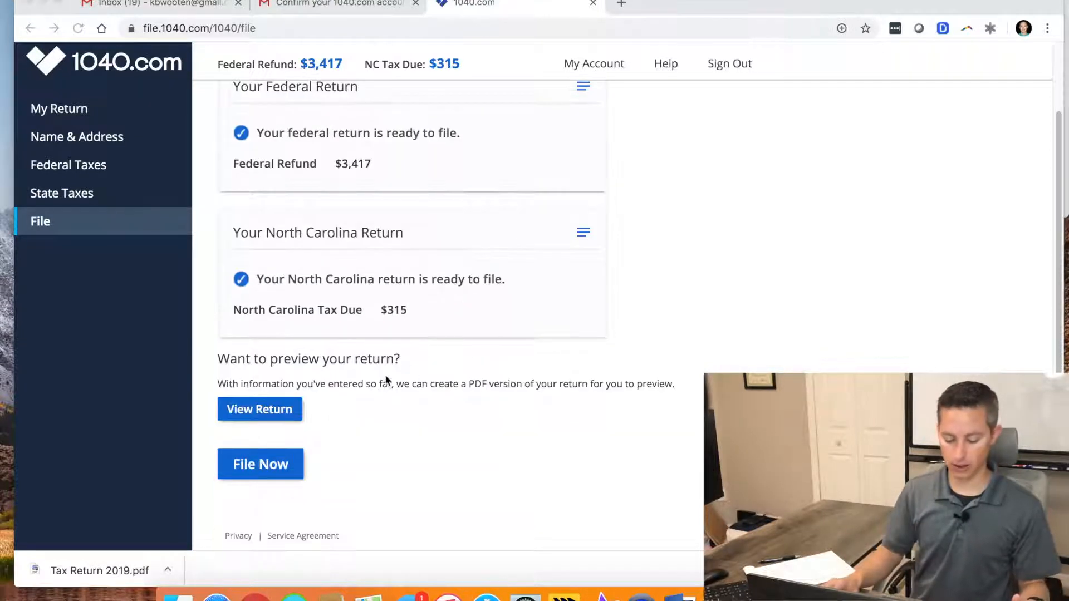
left_click(278, 468)
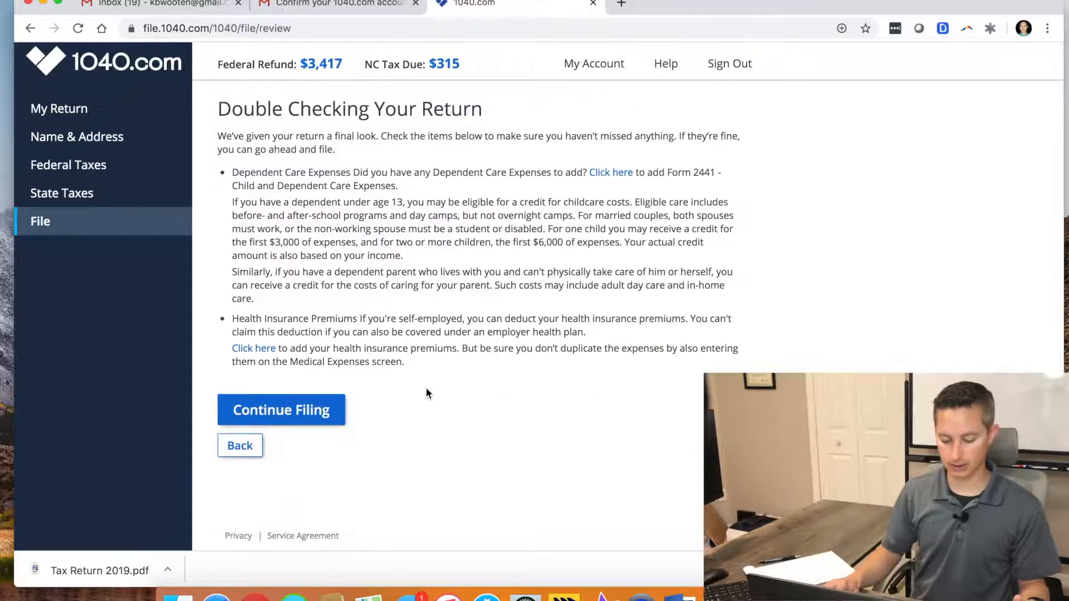
left_click(246, 445)
scroll(390, 363, "down", 2)
scroll(401, 362, "up", 2)
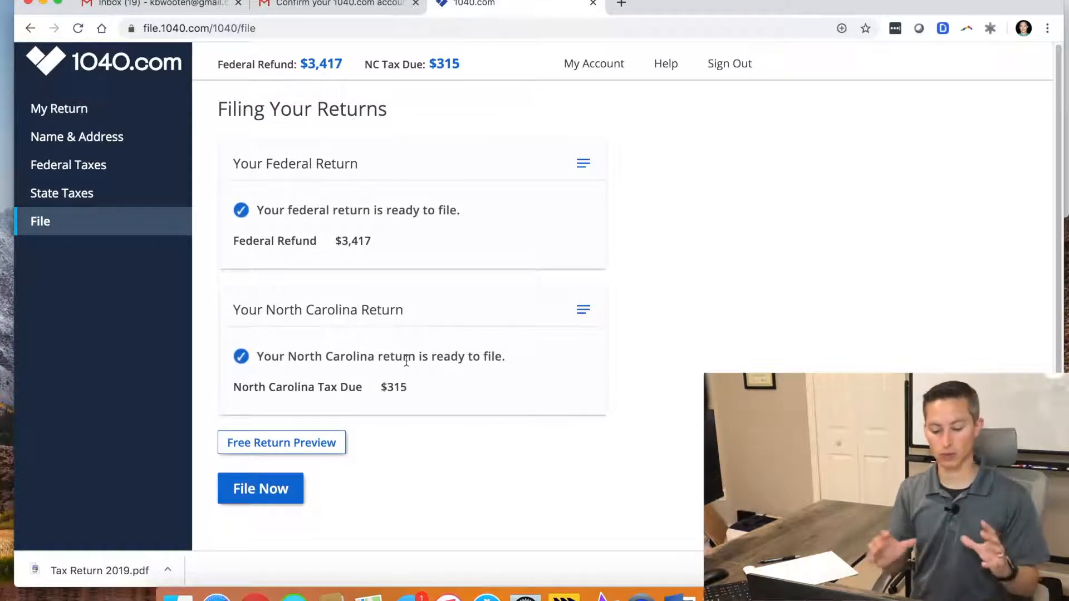